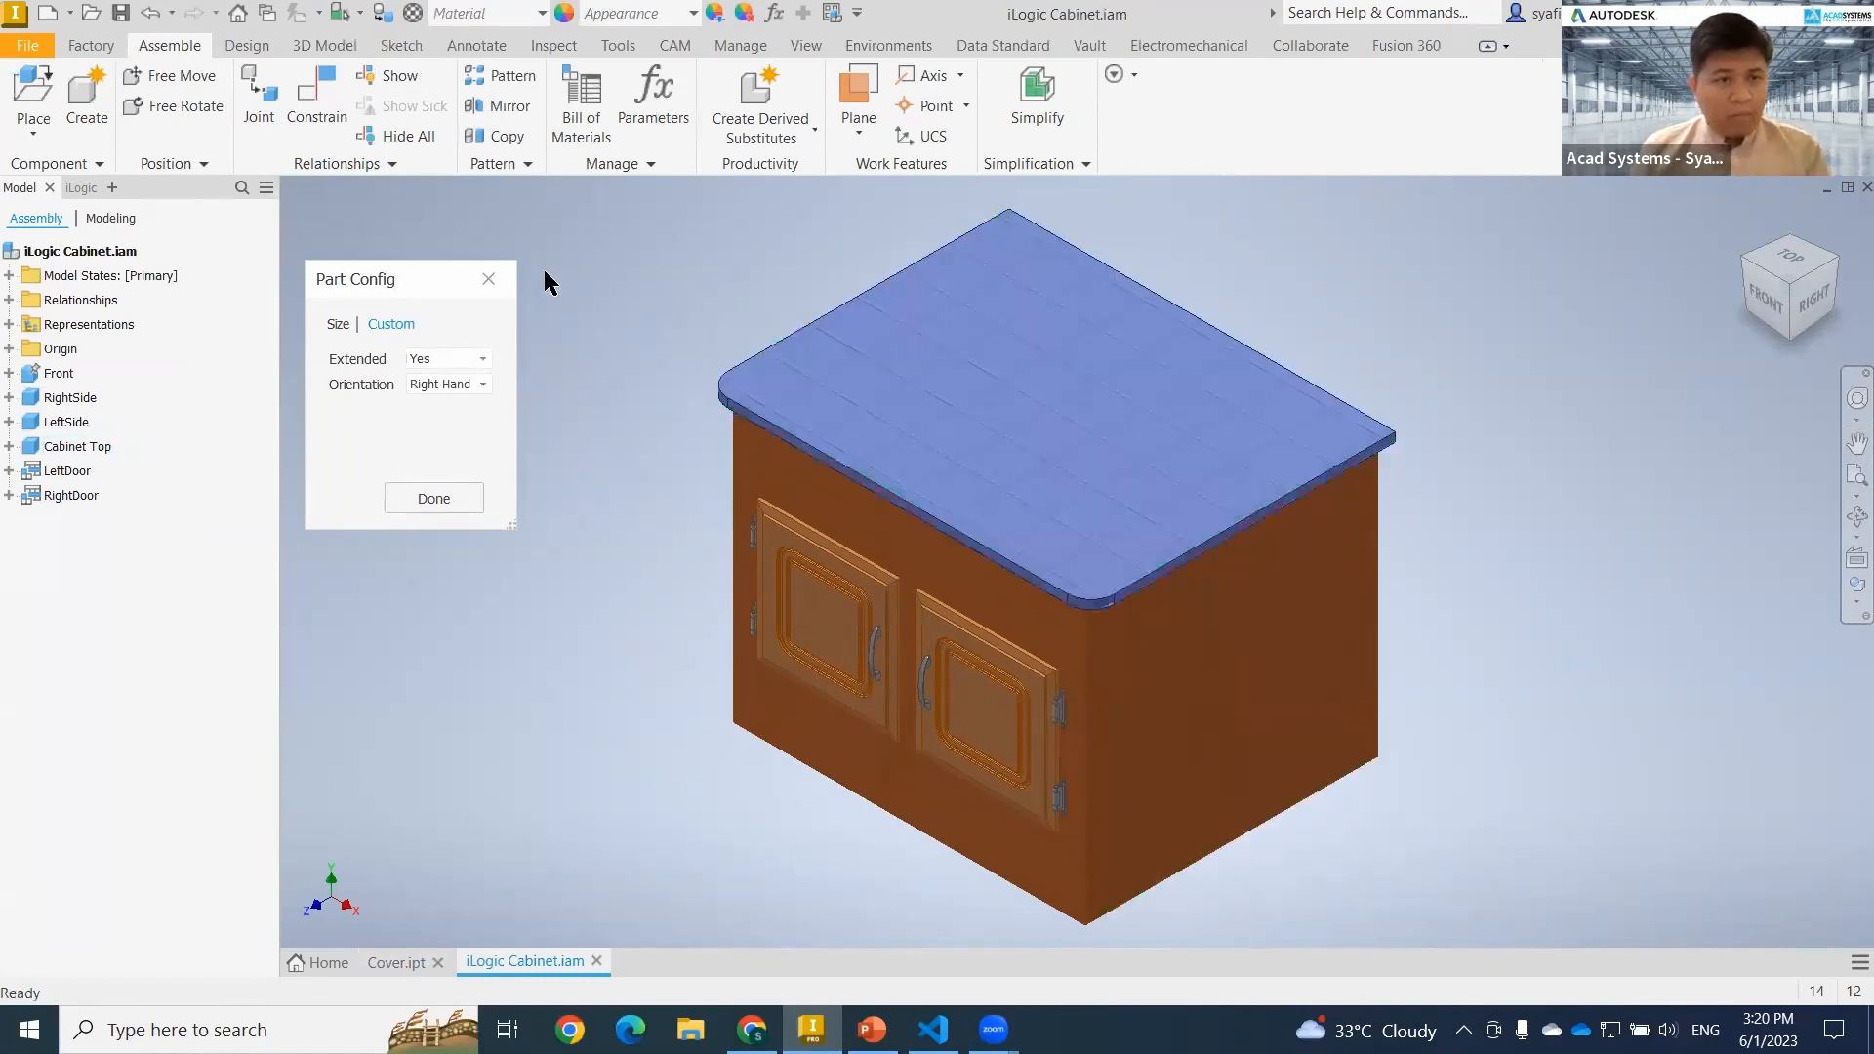
Close the Part Config form, then review the fields of the assembly's Cabinet Configuration iLogic form and close it.
left_click(488, 280)
middle_click_drag(629, 576, 606, 592)
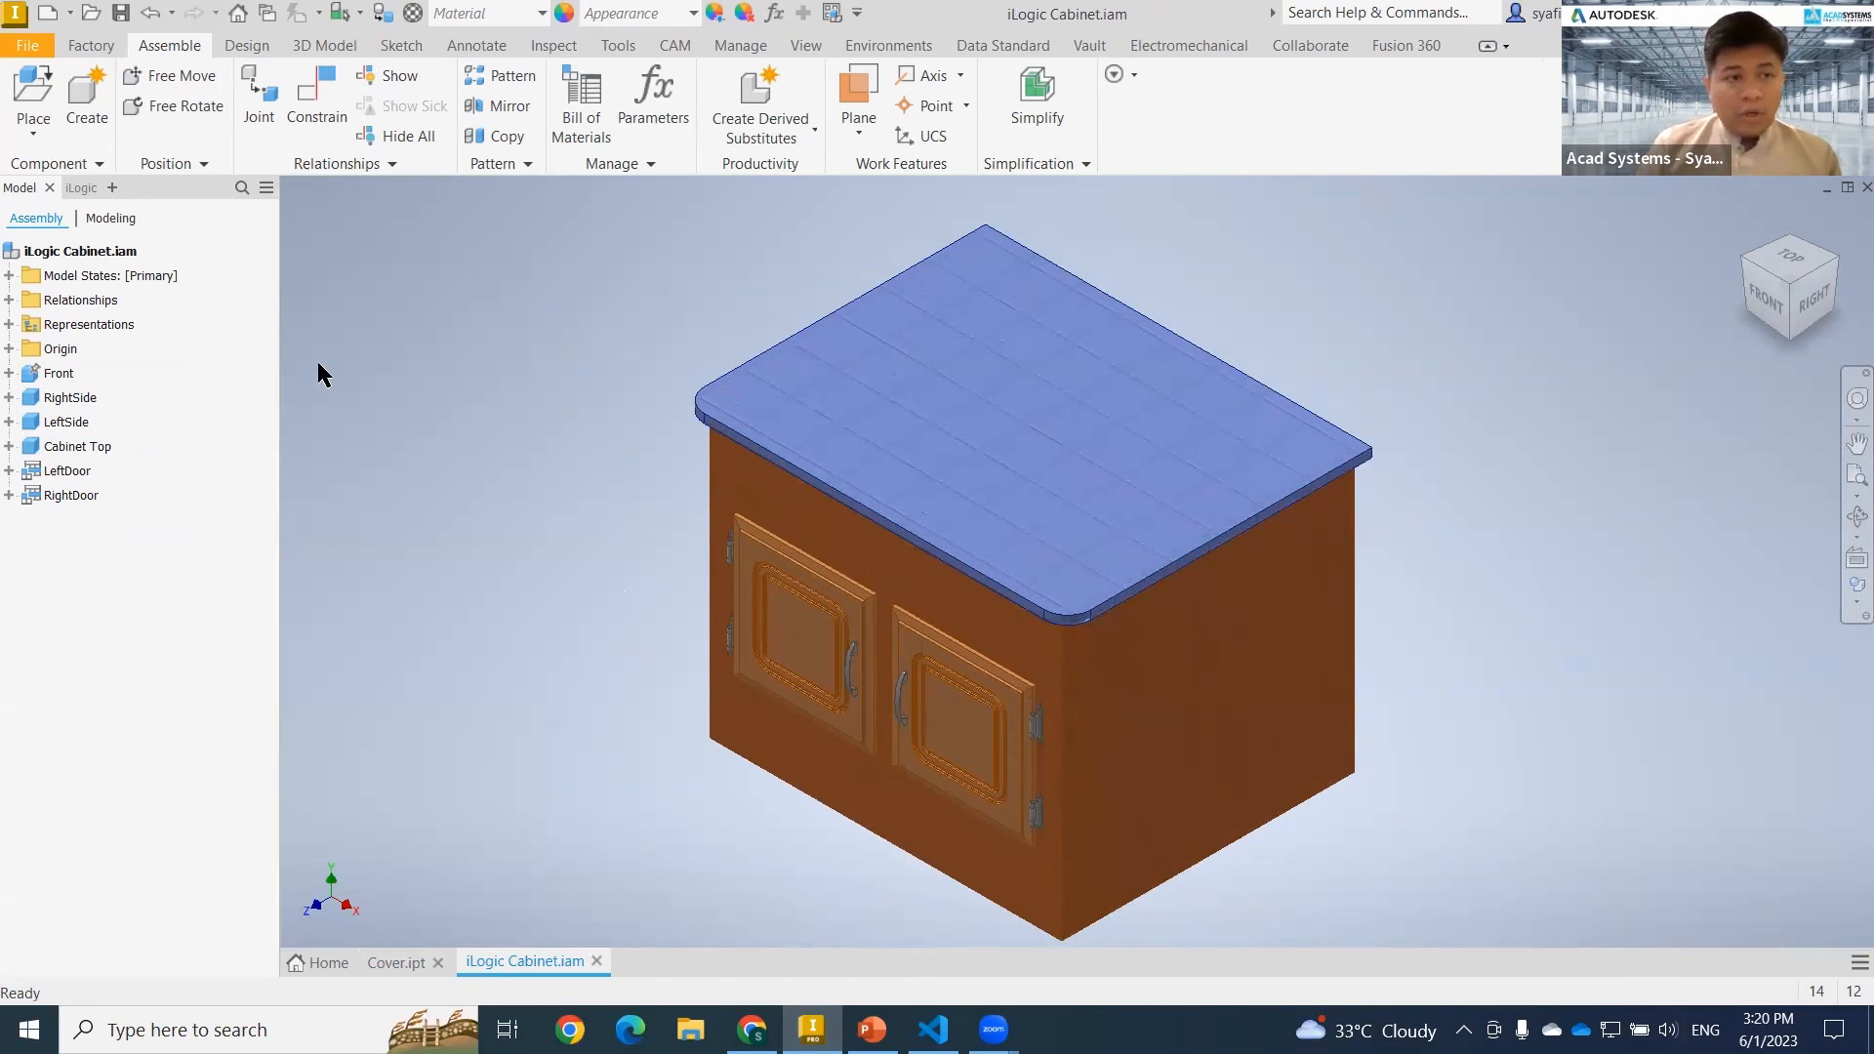
left_click(83, 188)
left_click_drag(279, 229, 393, 230)
left_click(238, 265)
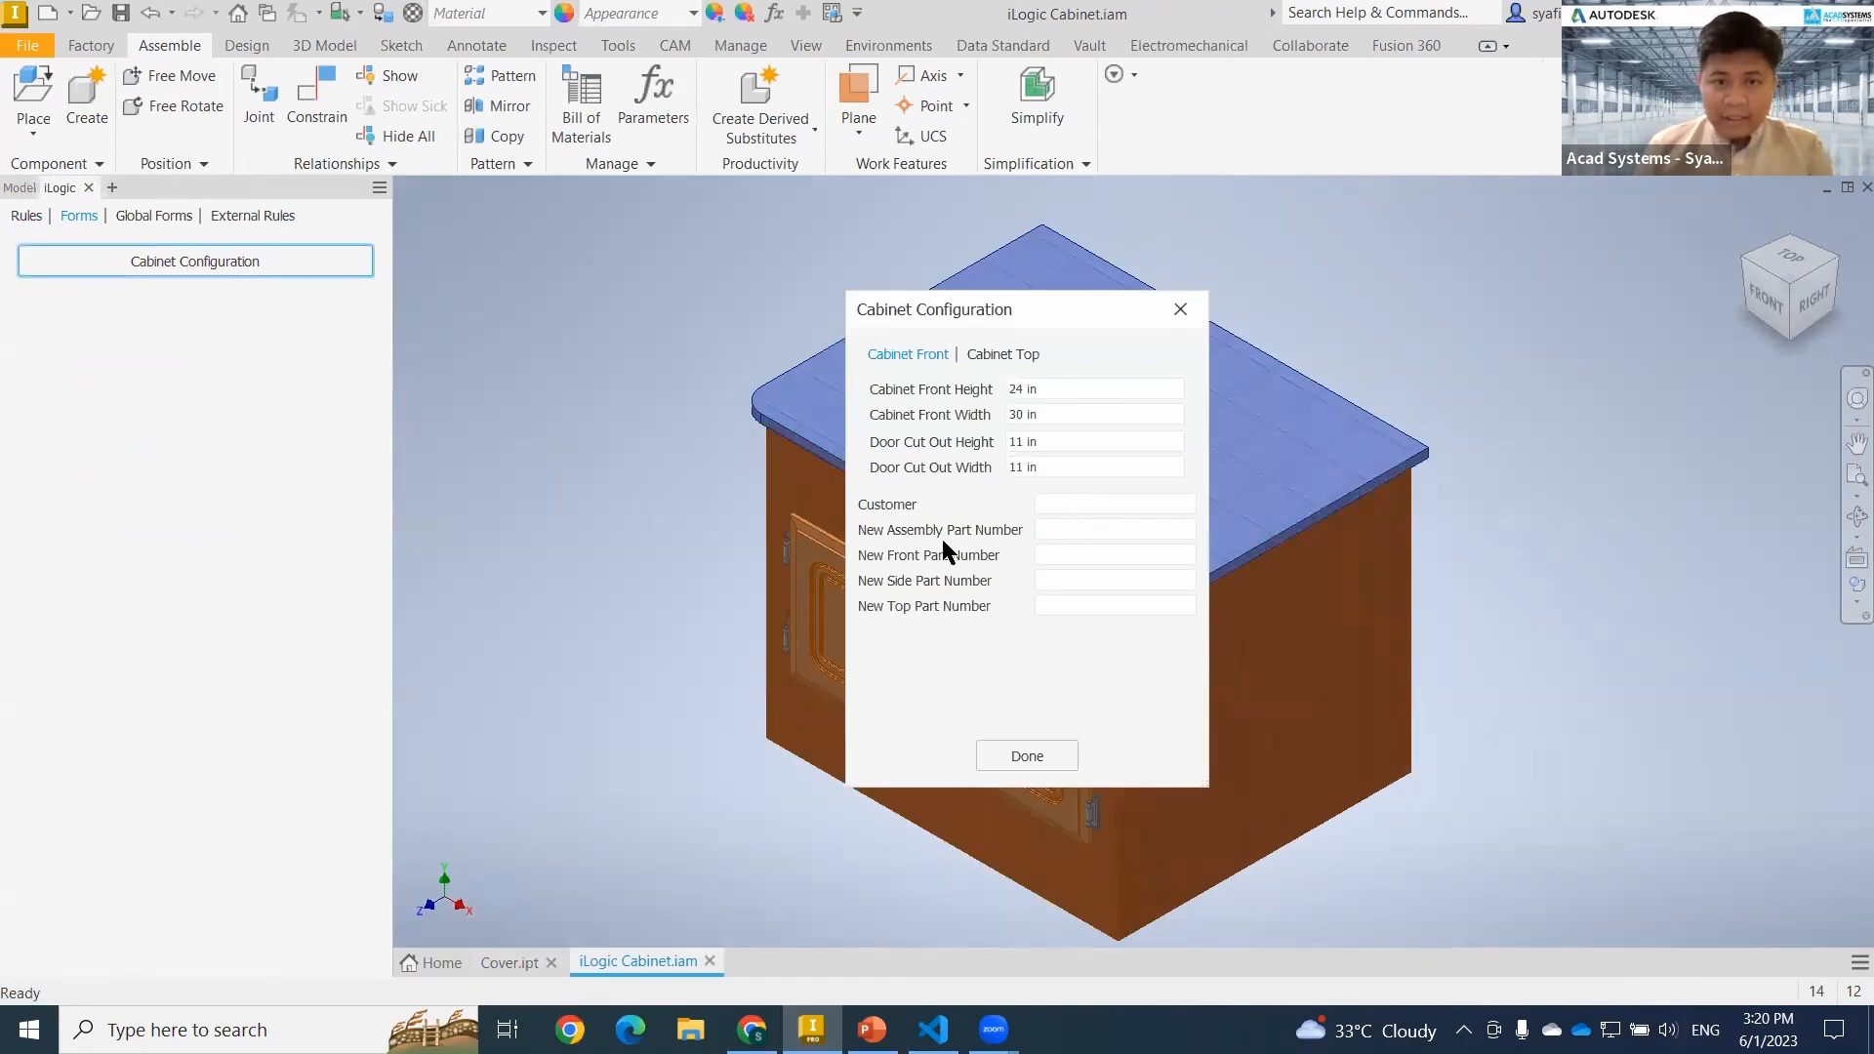
left_click(1180, 308)
Open the ConfigureCabinet rule of the cabinet assembly for editing to read its code.
left_click(23, 216)
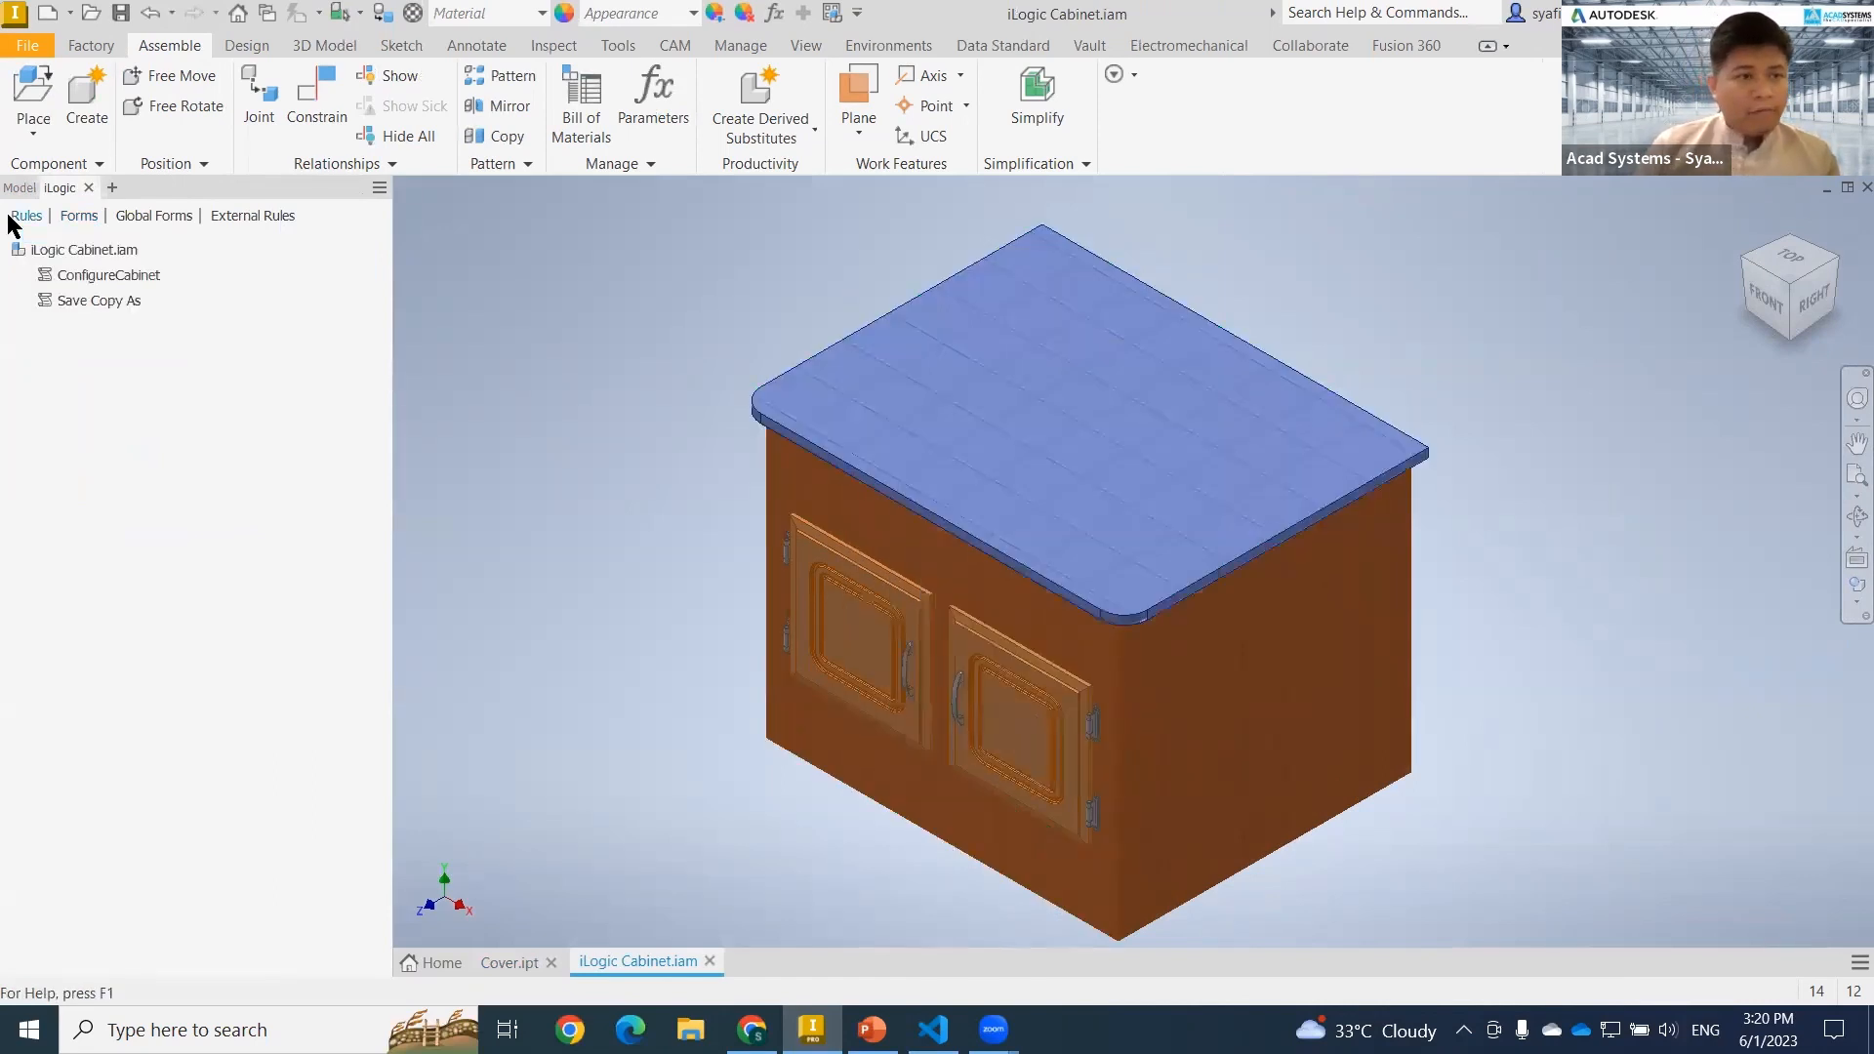
right_click(121, 277)
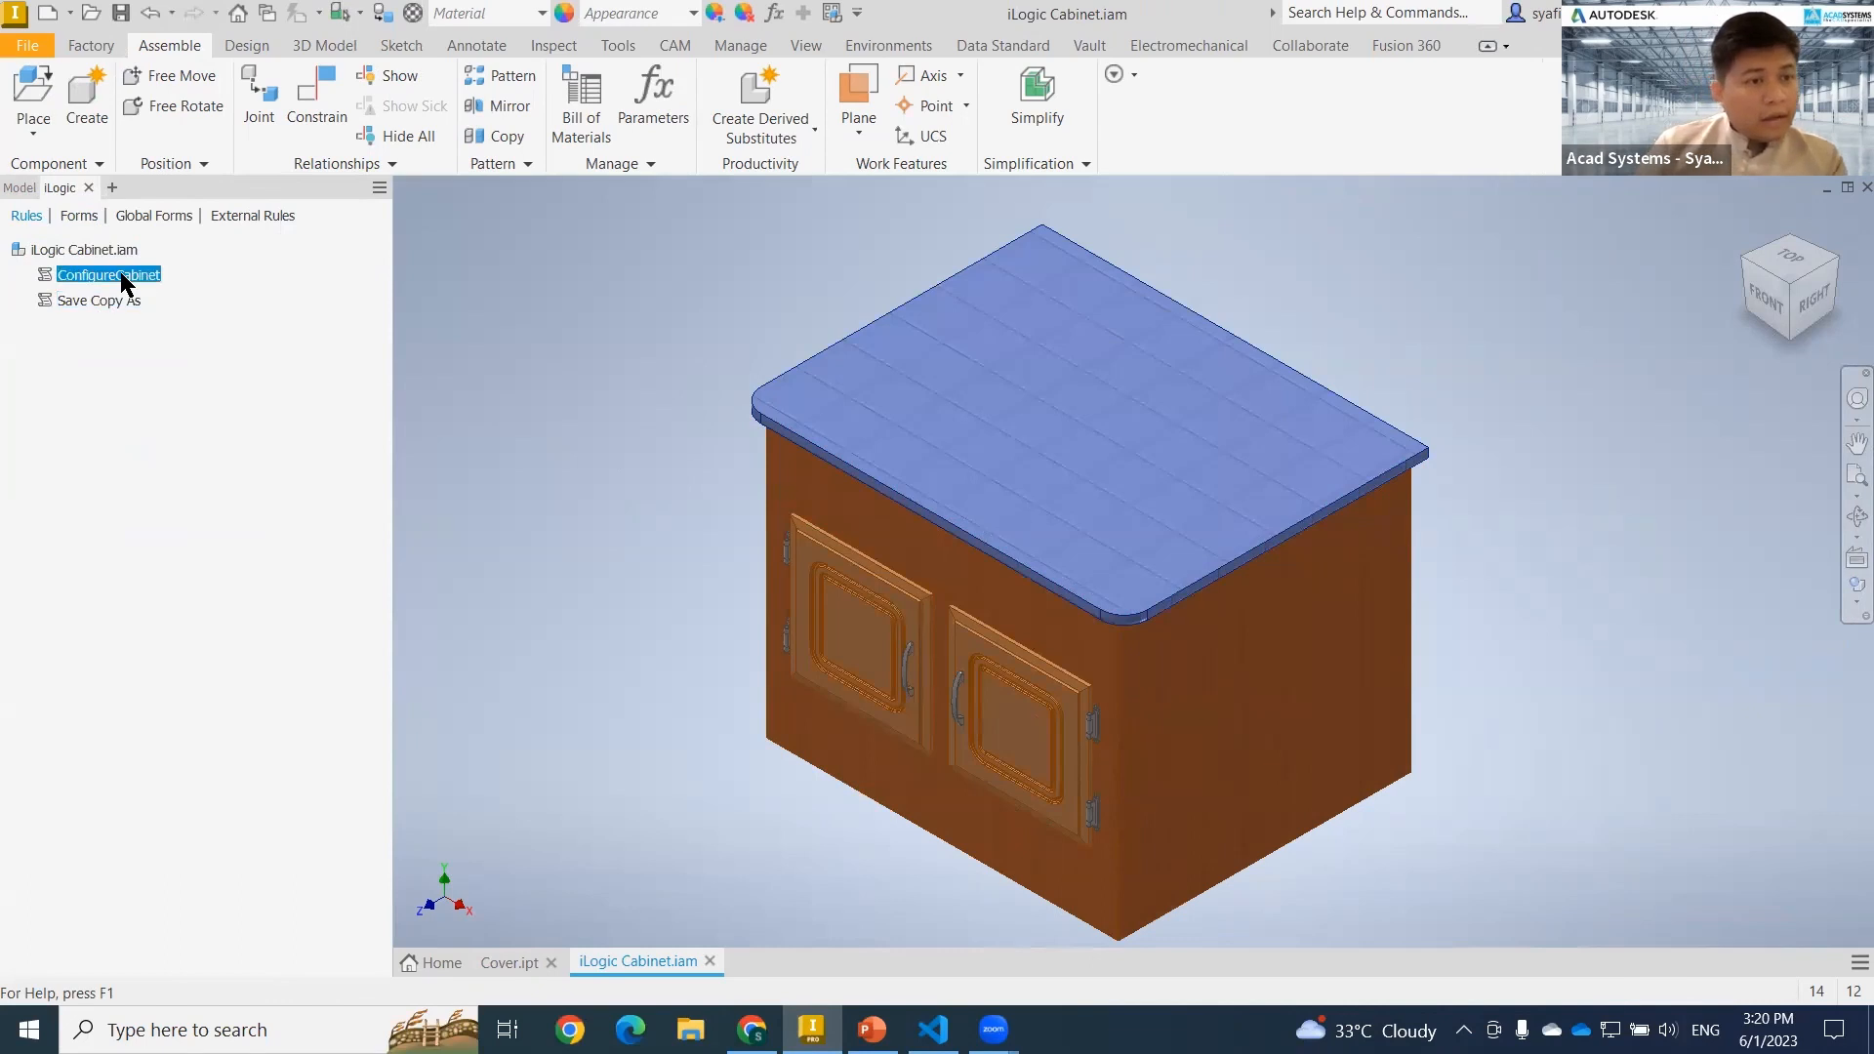
left_click(212, 312)
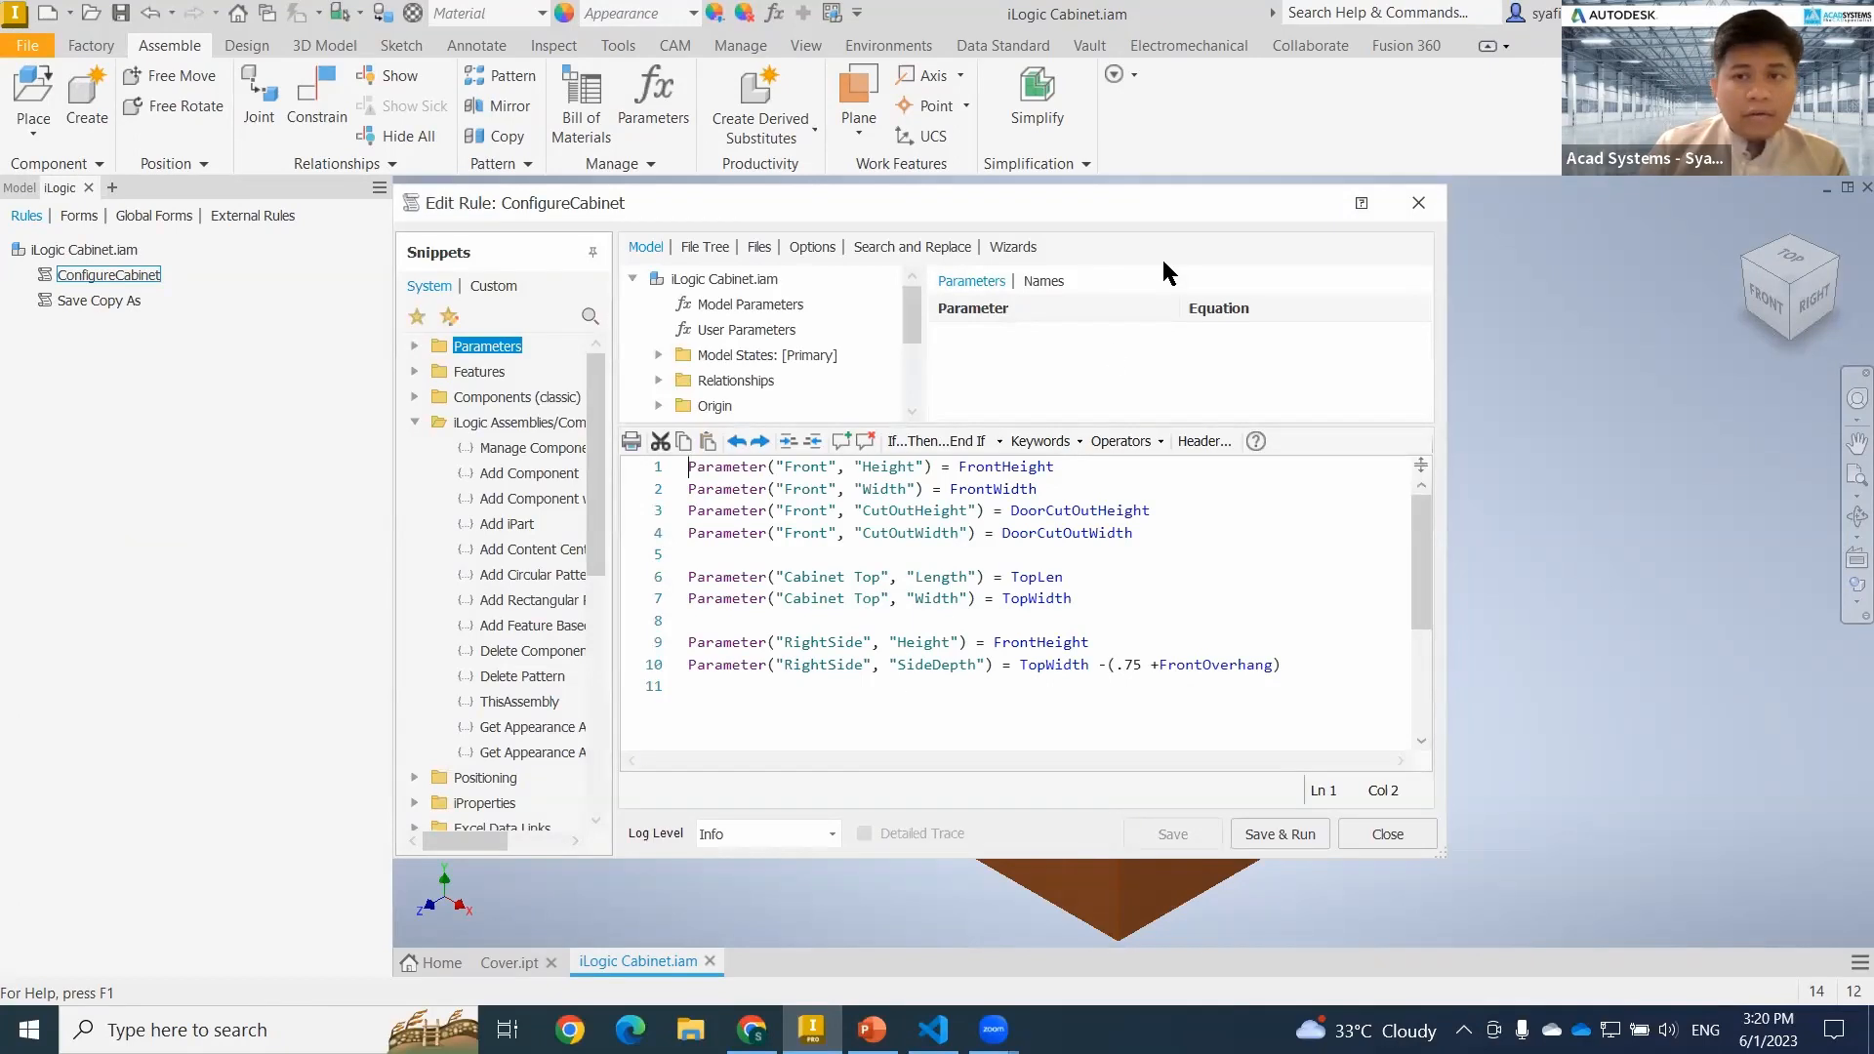
Open the Save Copy As rule, read through its commented code and close the editor.
right_click(102, 300)
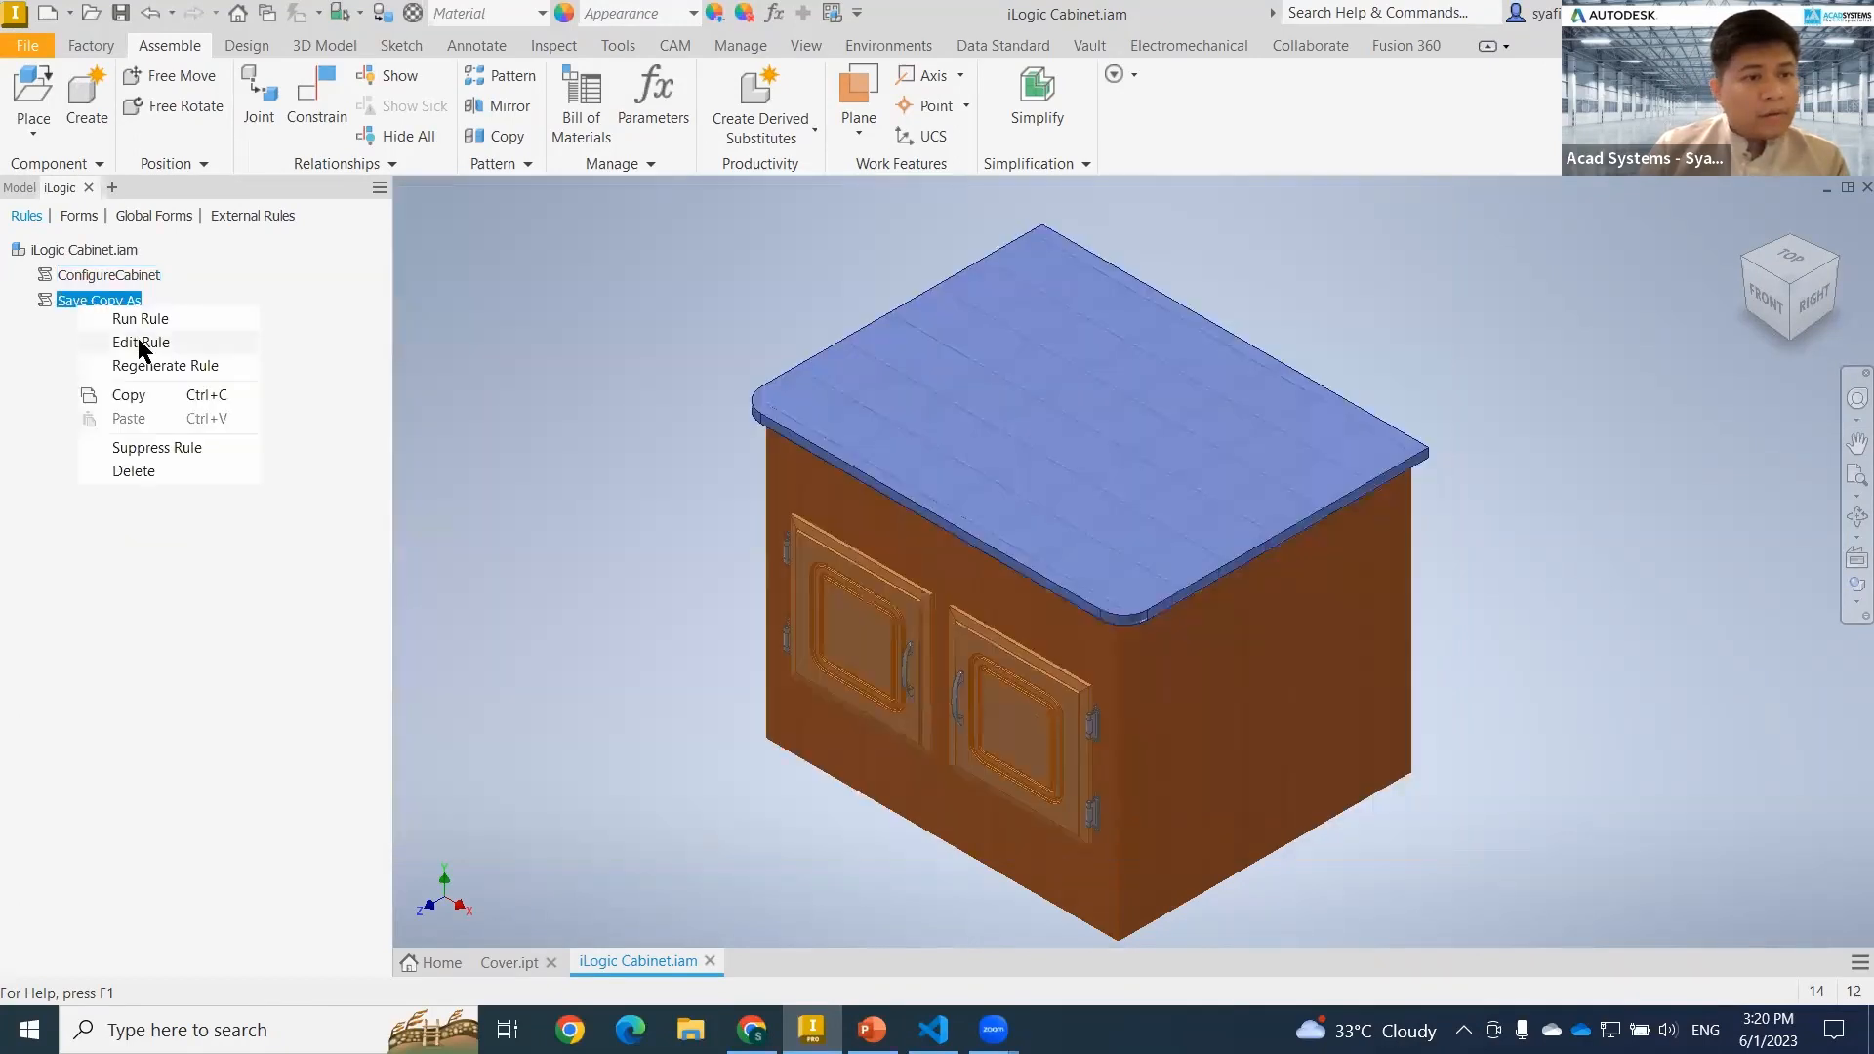
left_click(139, 339)
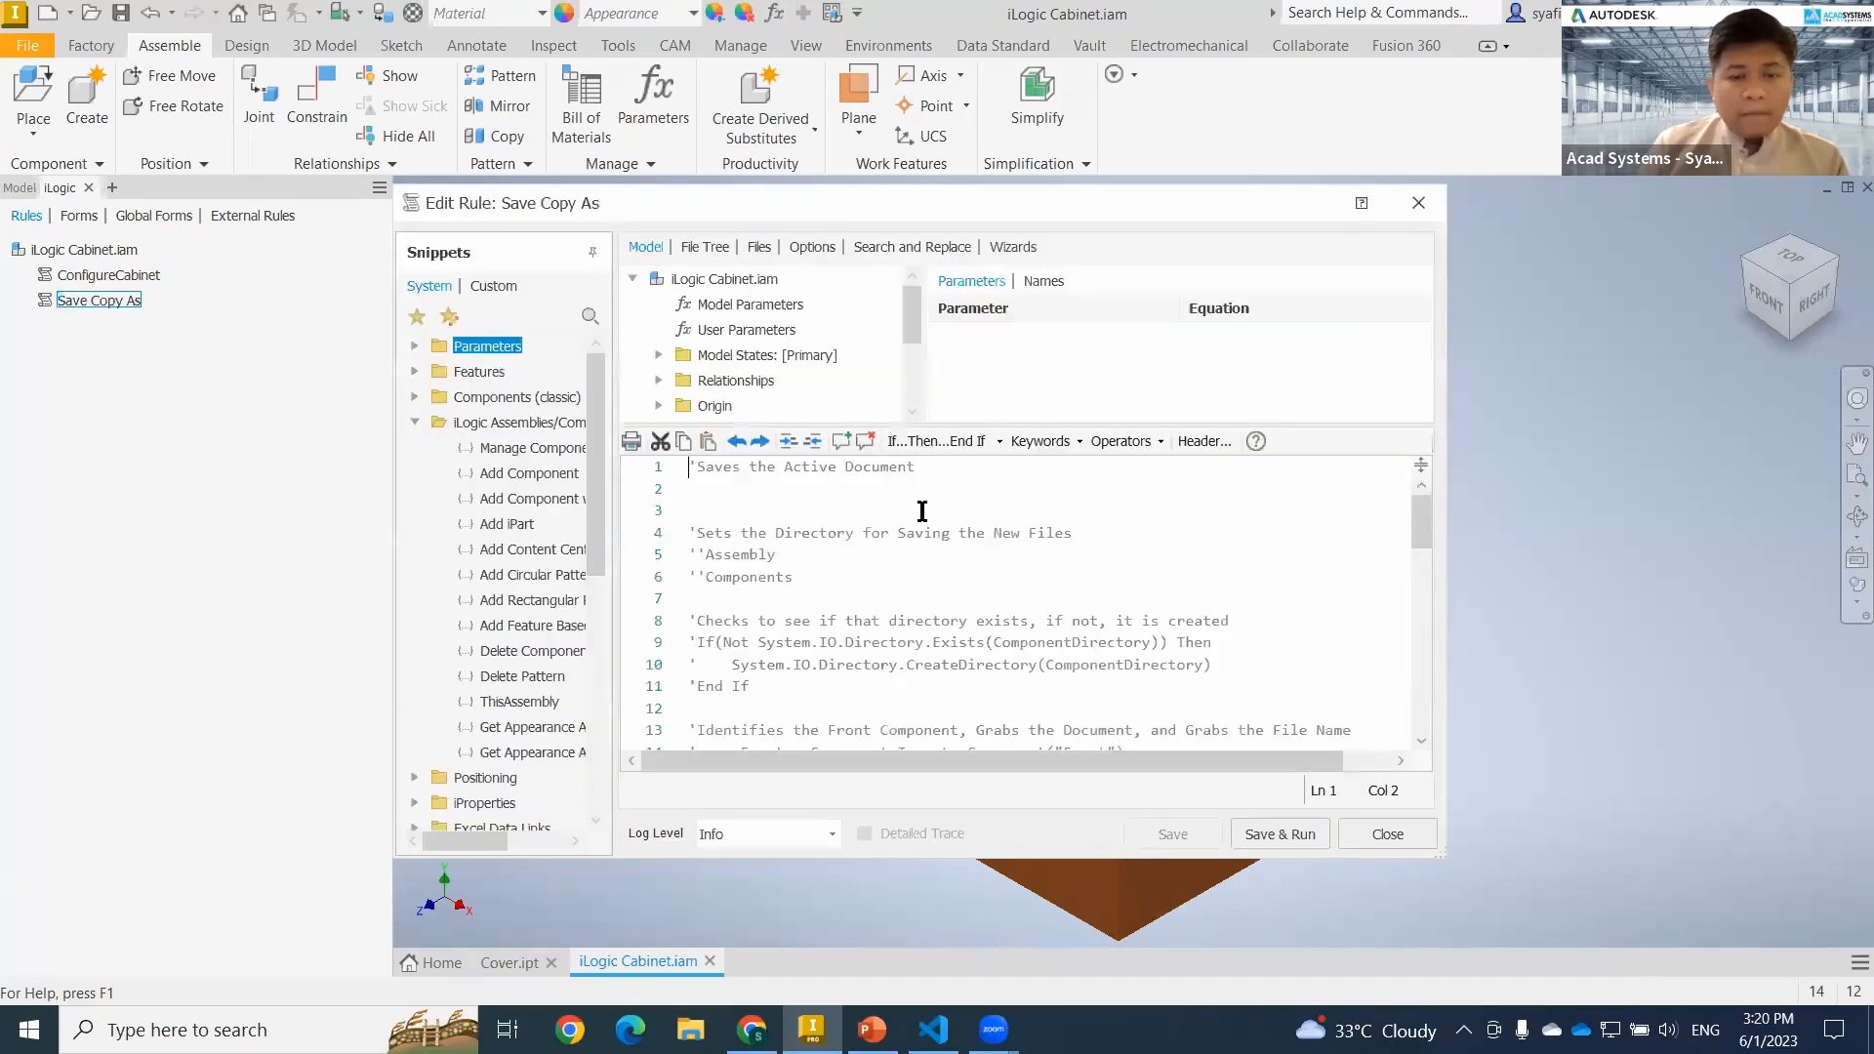
scroll(1026, 607, "down", 9)
scroll(1032, 578, "up", 15)
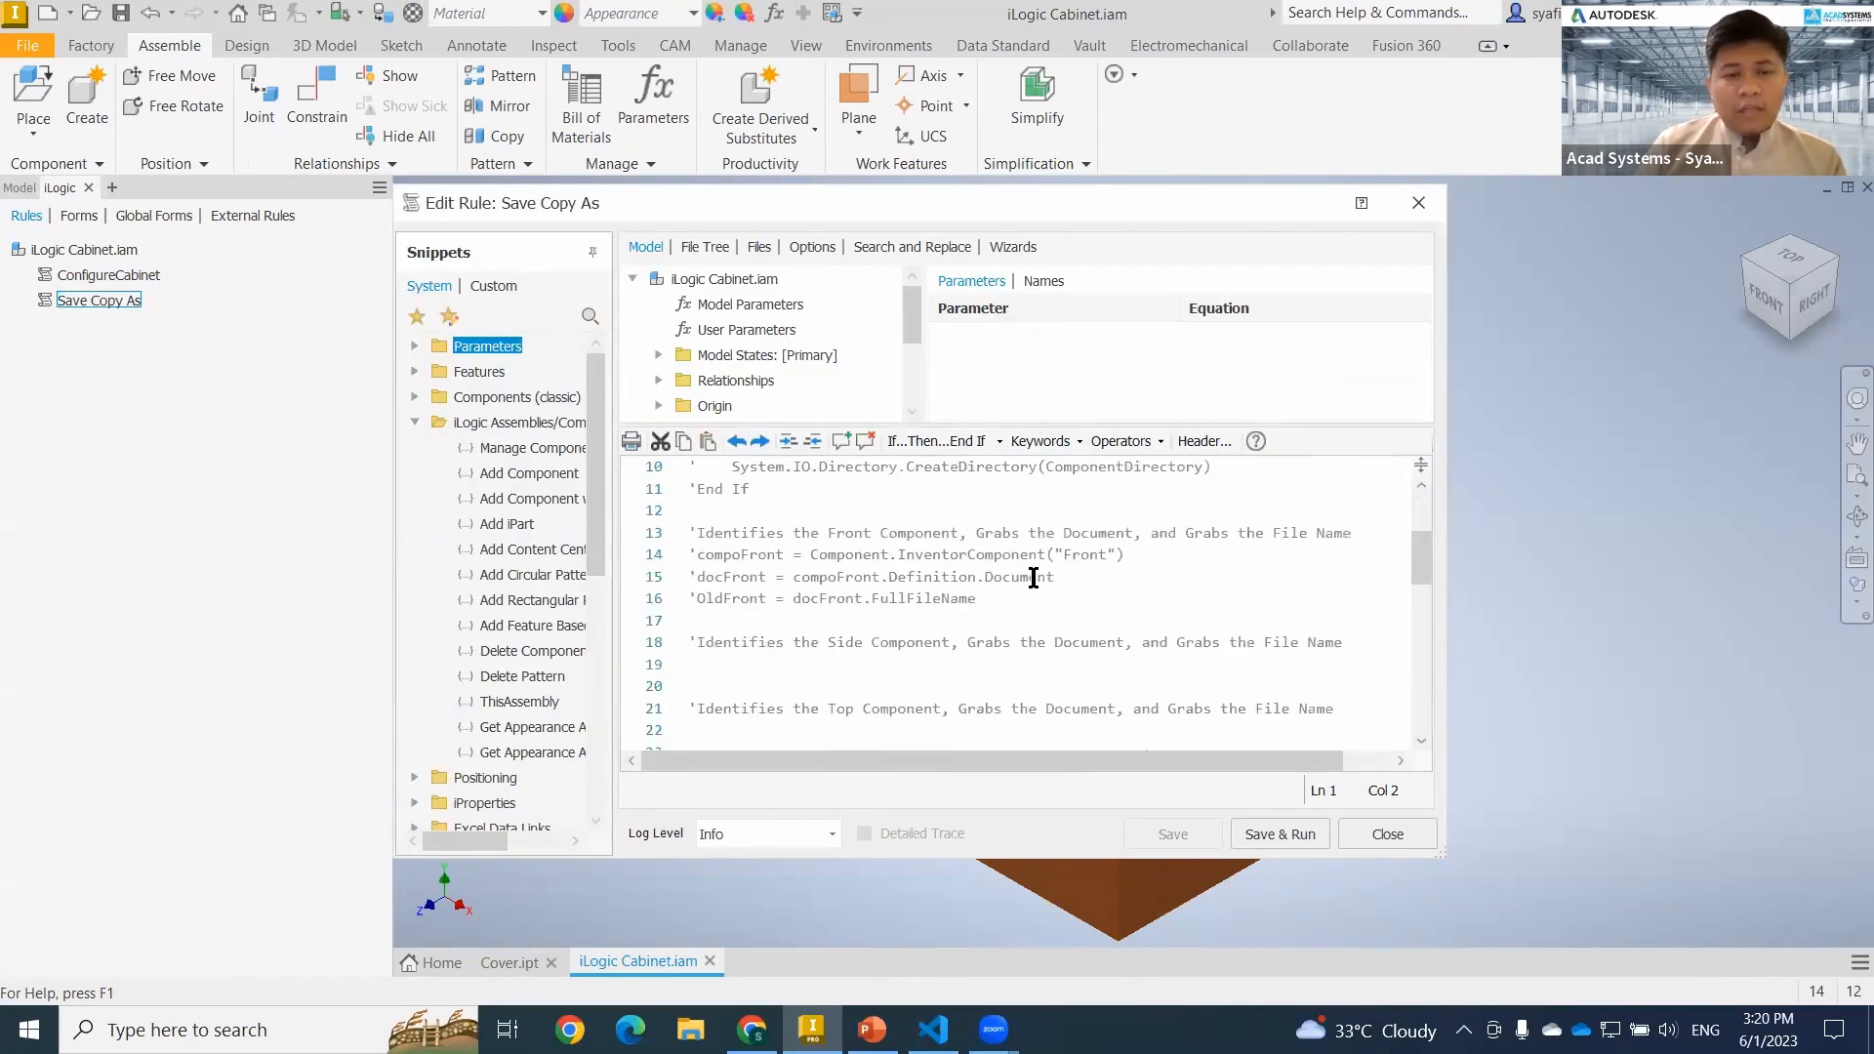
left_click(1420, 203)
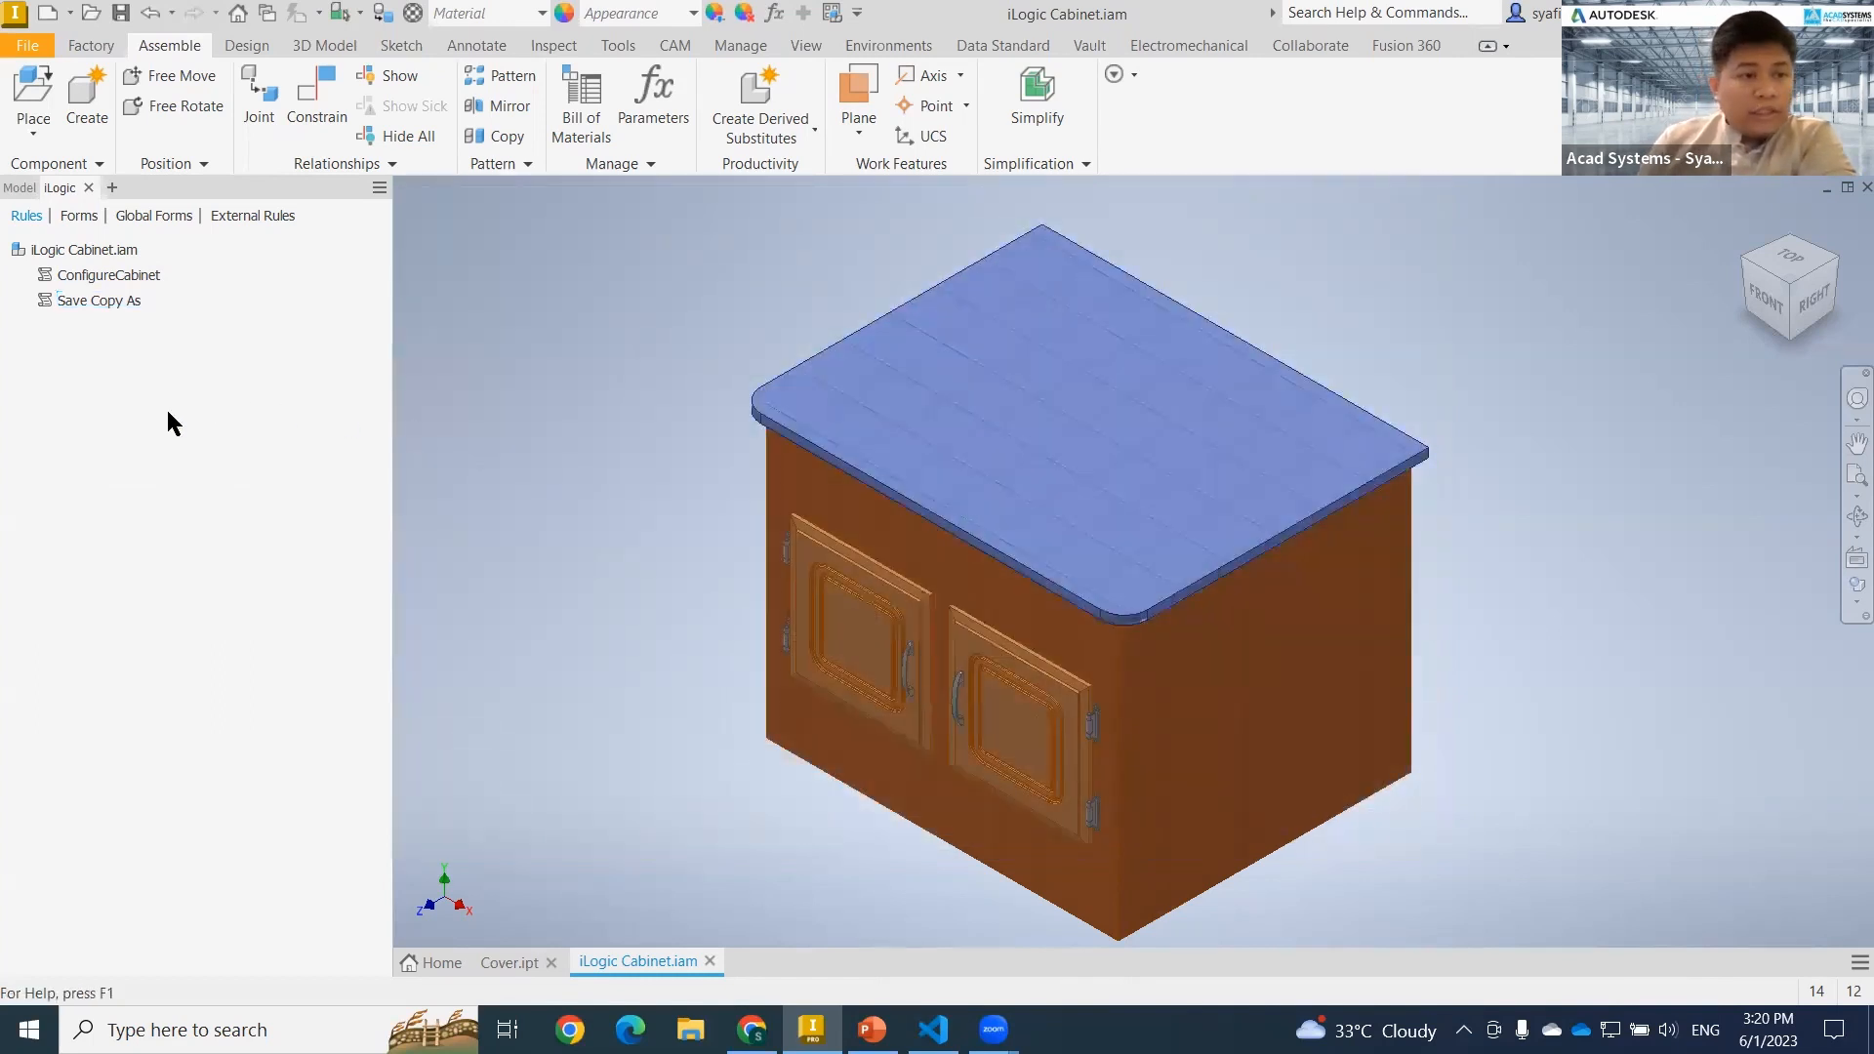
left_click(600, 43)
left_click(739, 48)
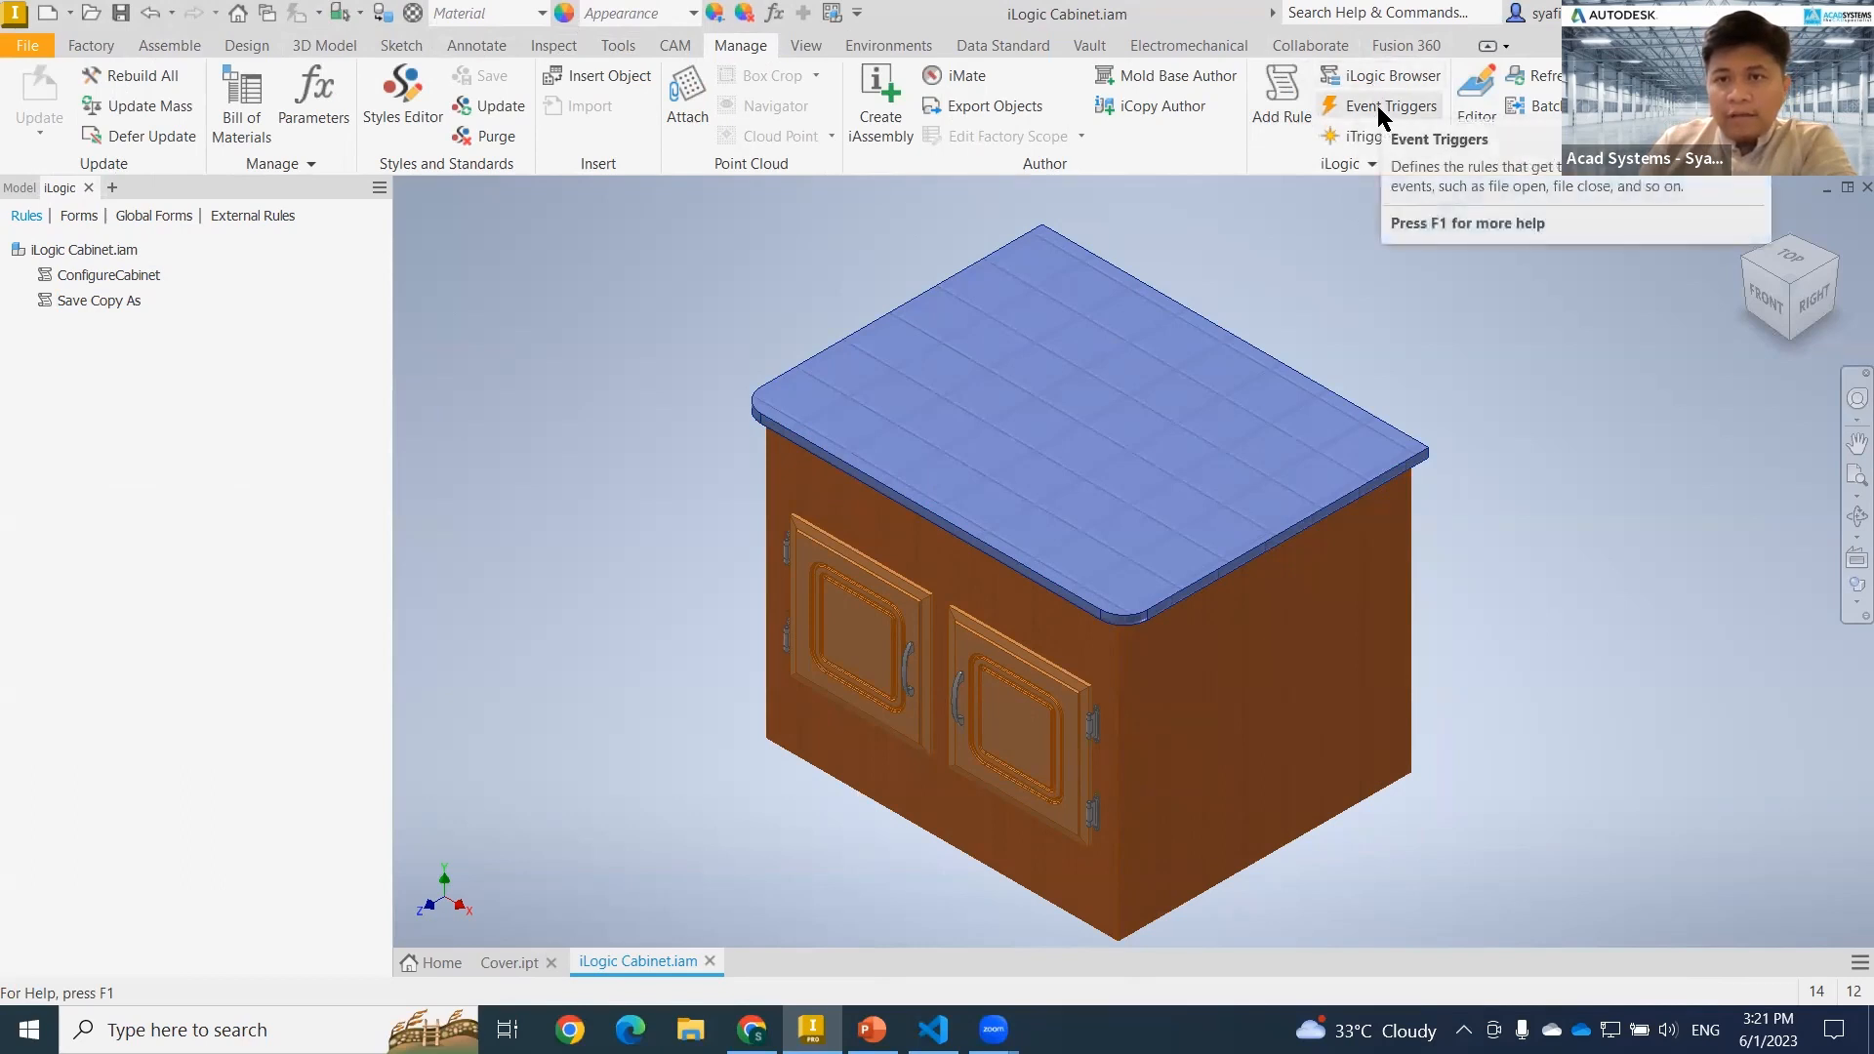
left_click(1352, 163)
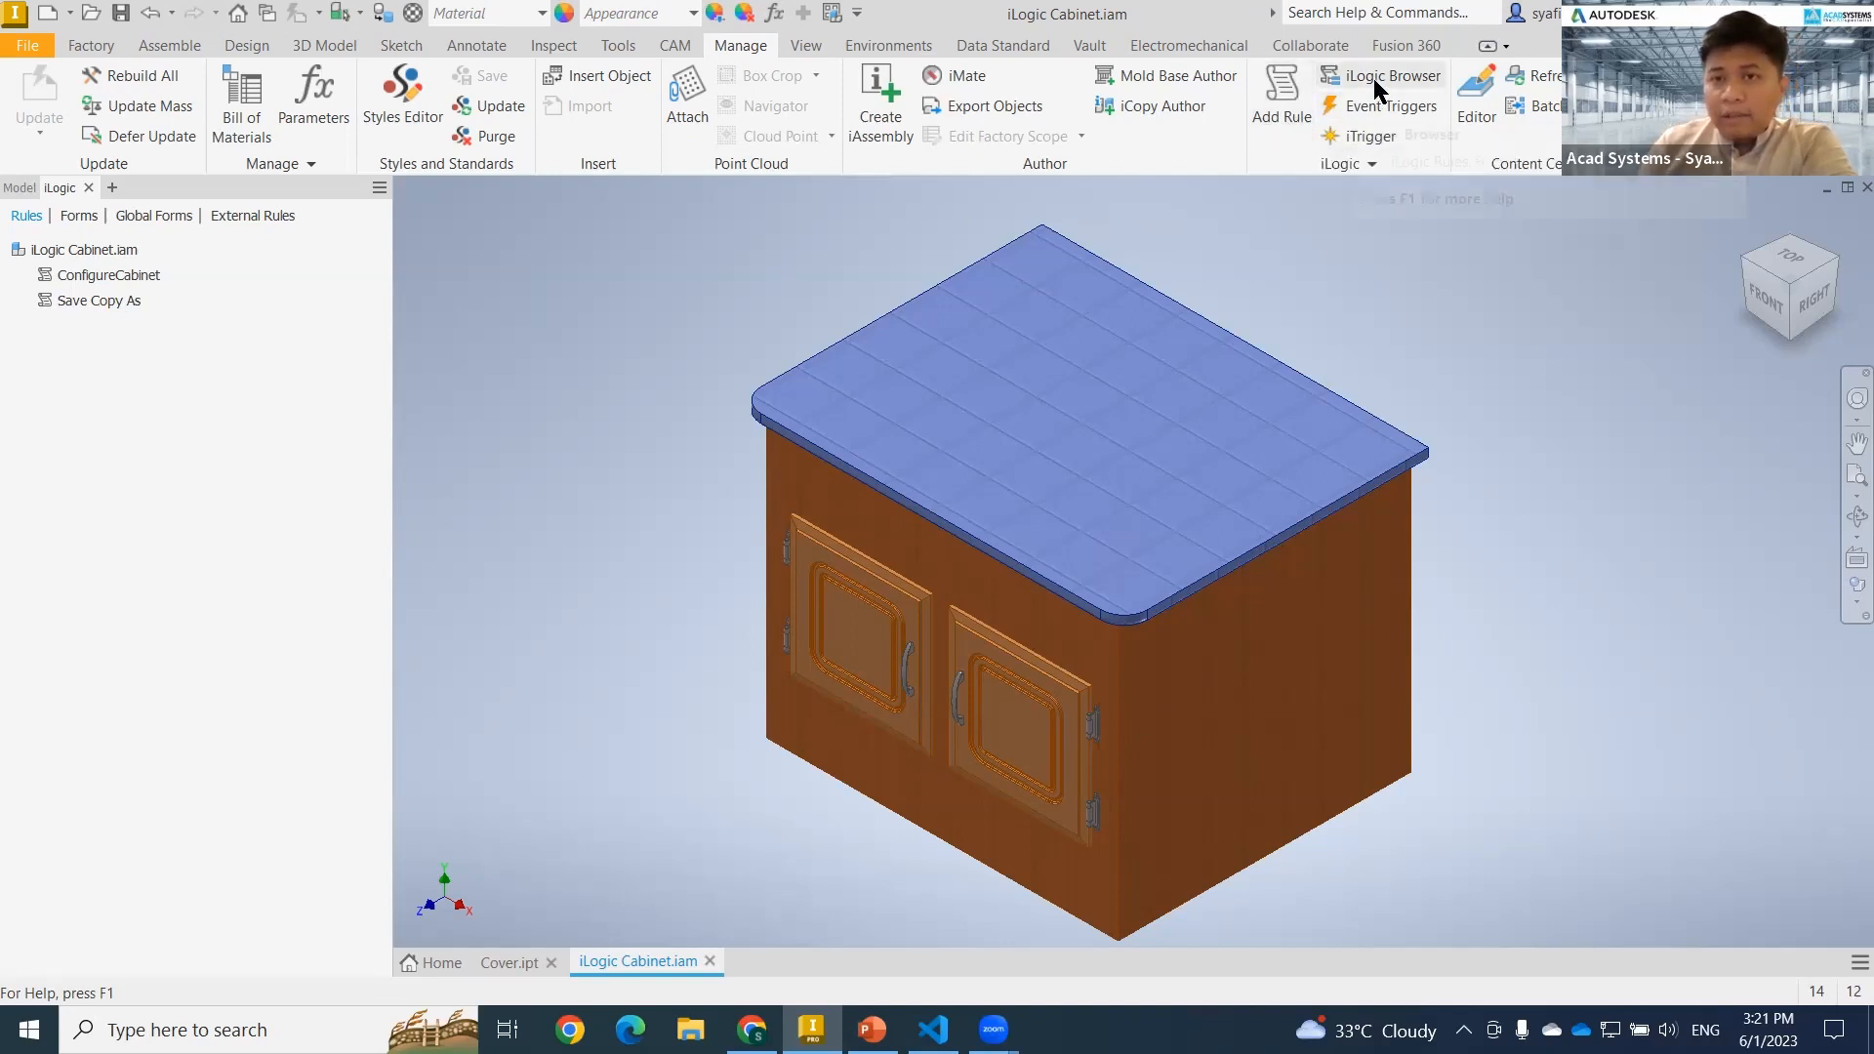
left_click(1280, 99)
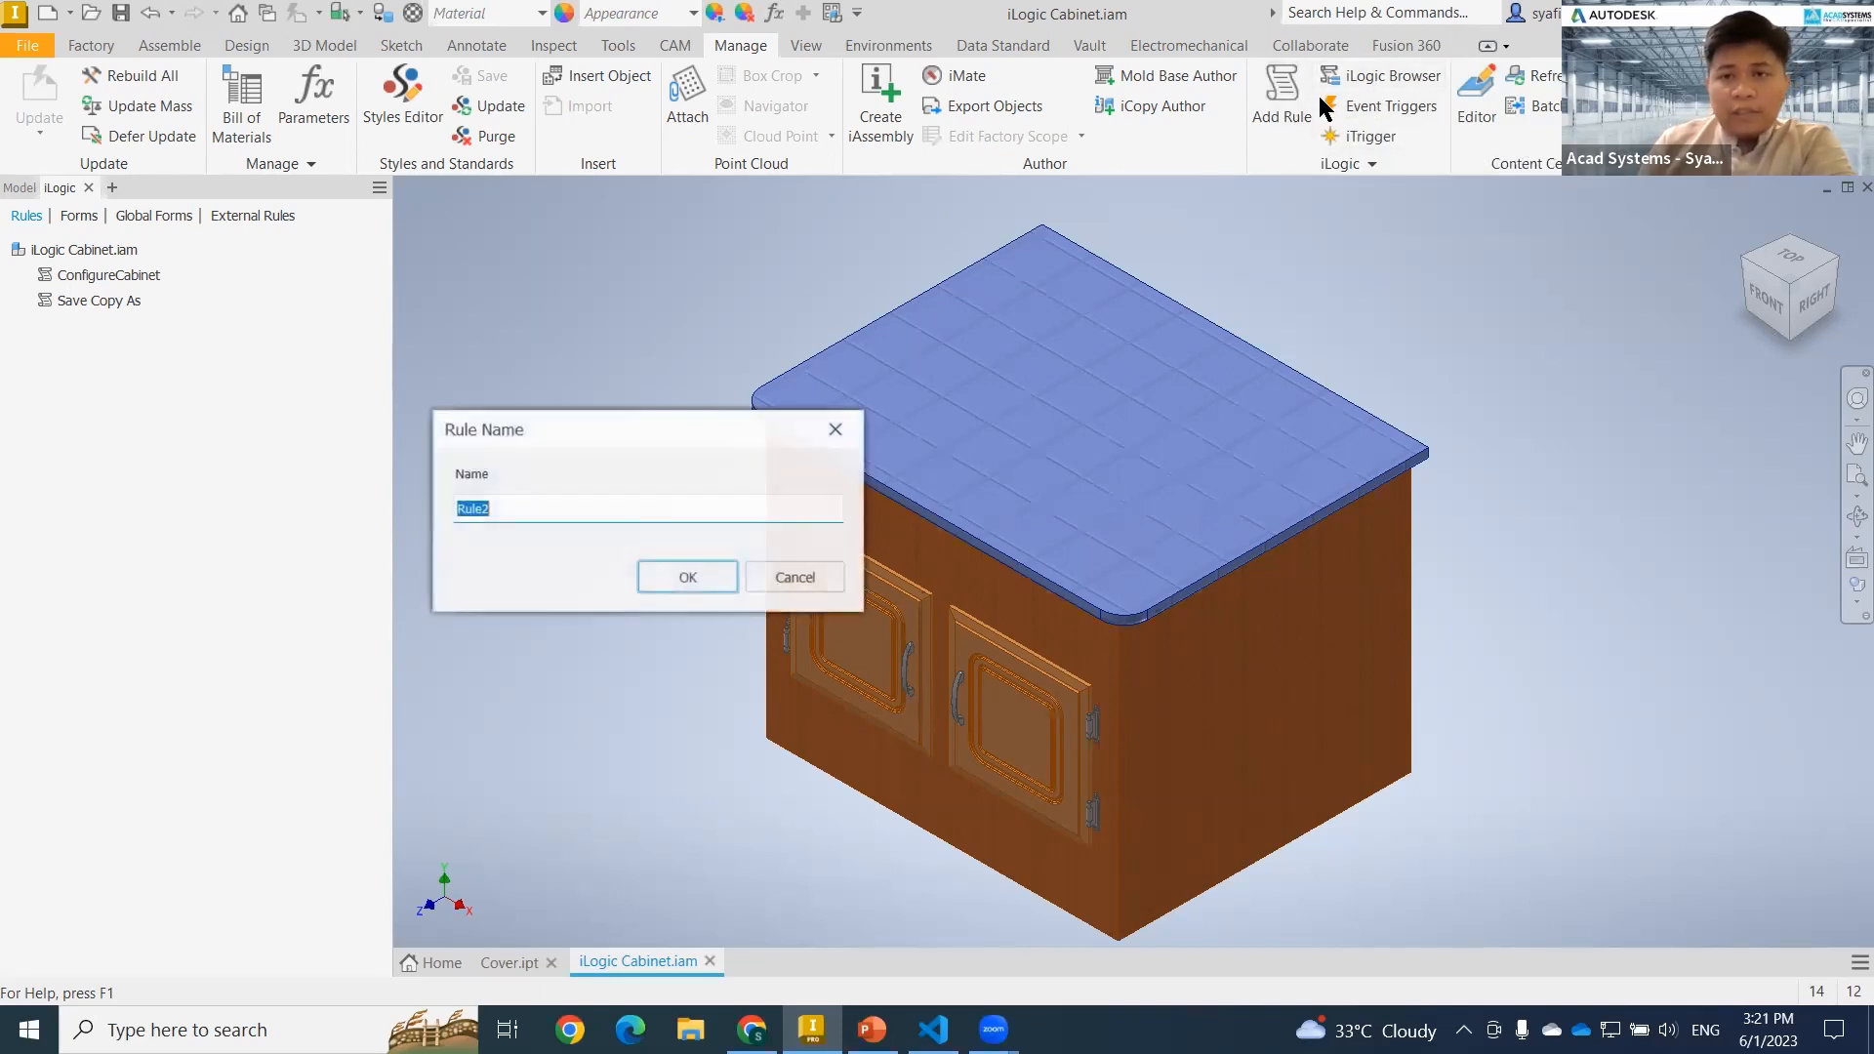
key("Escape")
Examine the iLogic event triggers available for all documents, parts and assemblies without assigning any rule.
left_click(1391, 107)
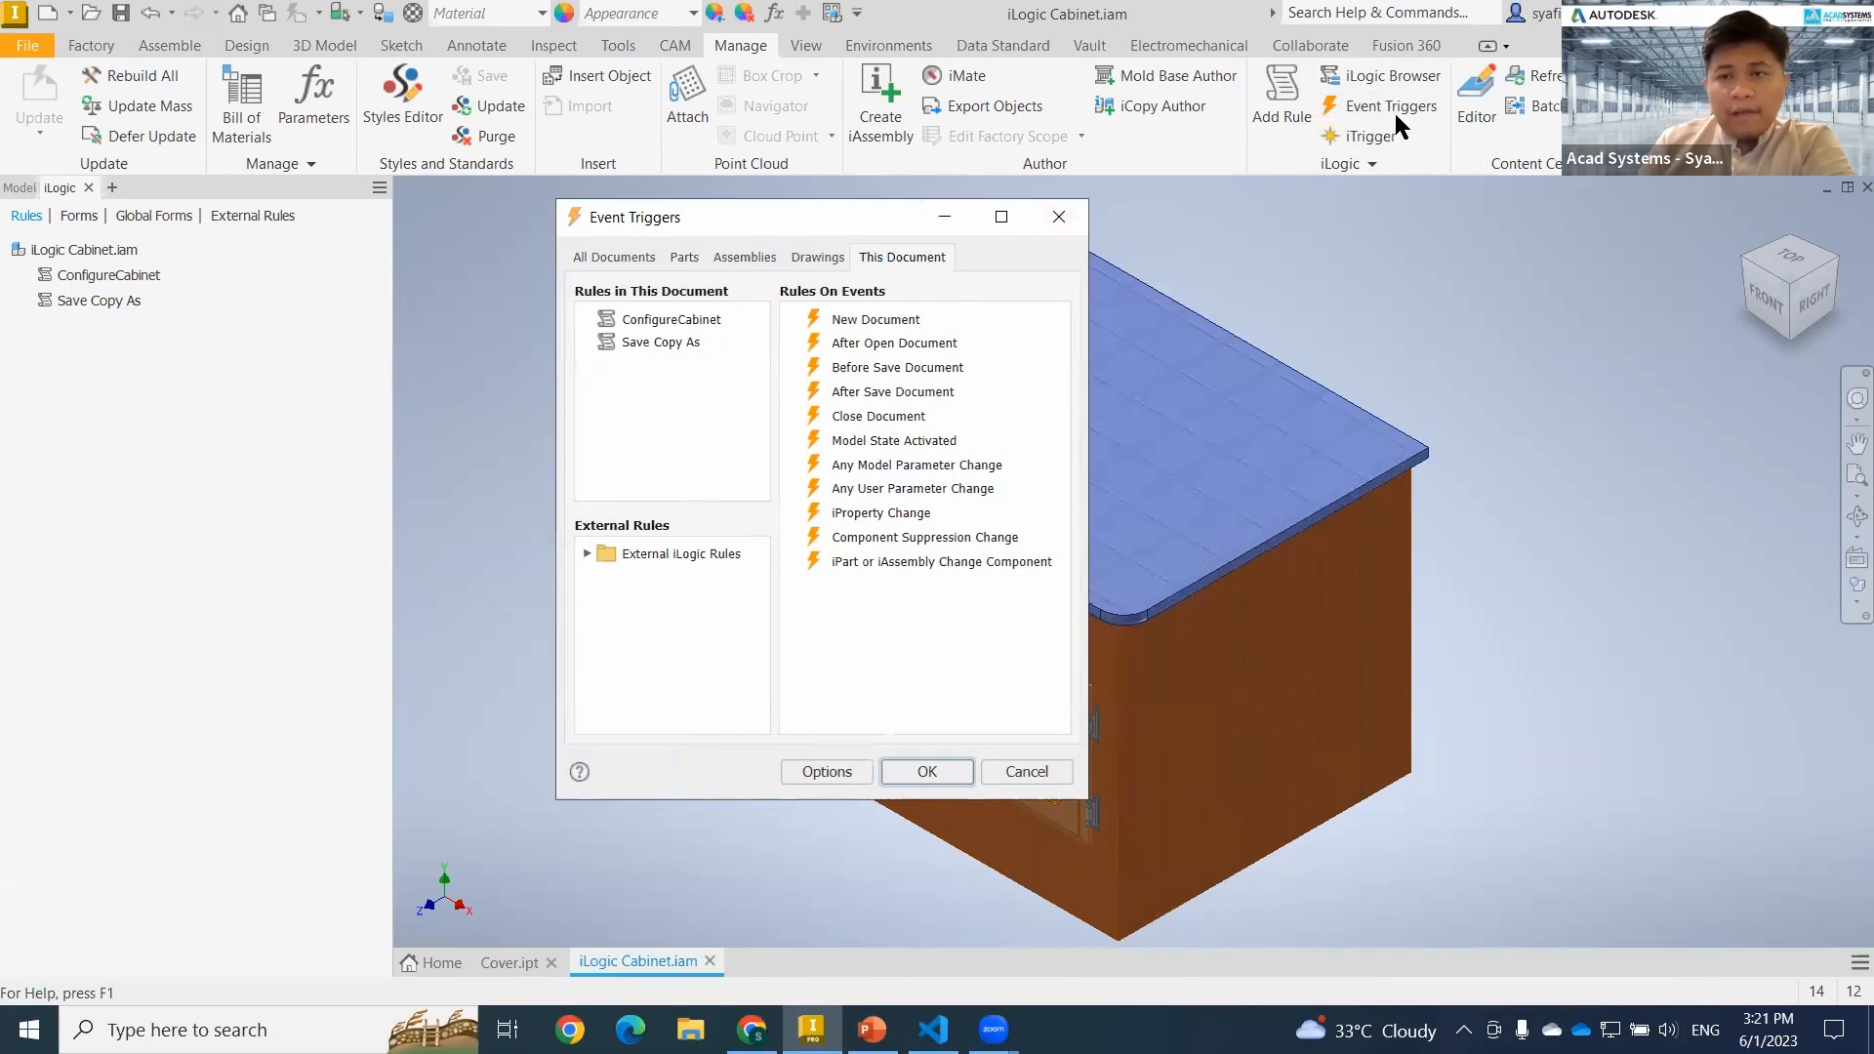
left_click(635, 262)
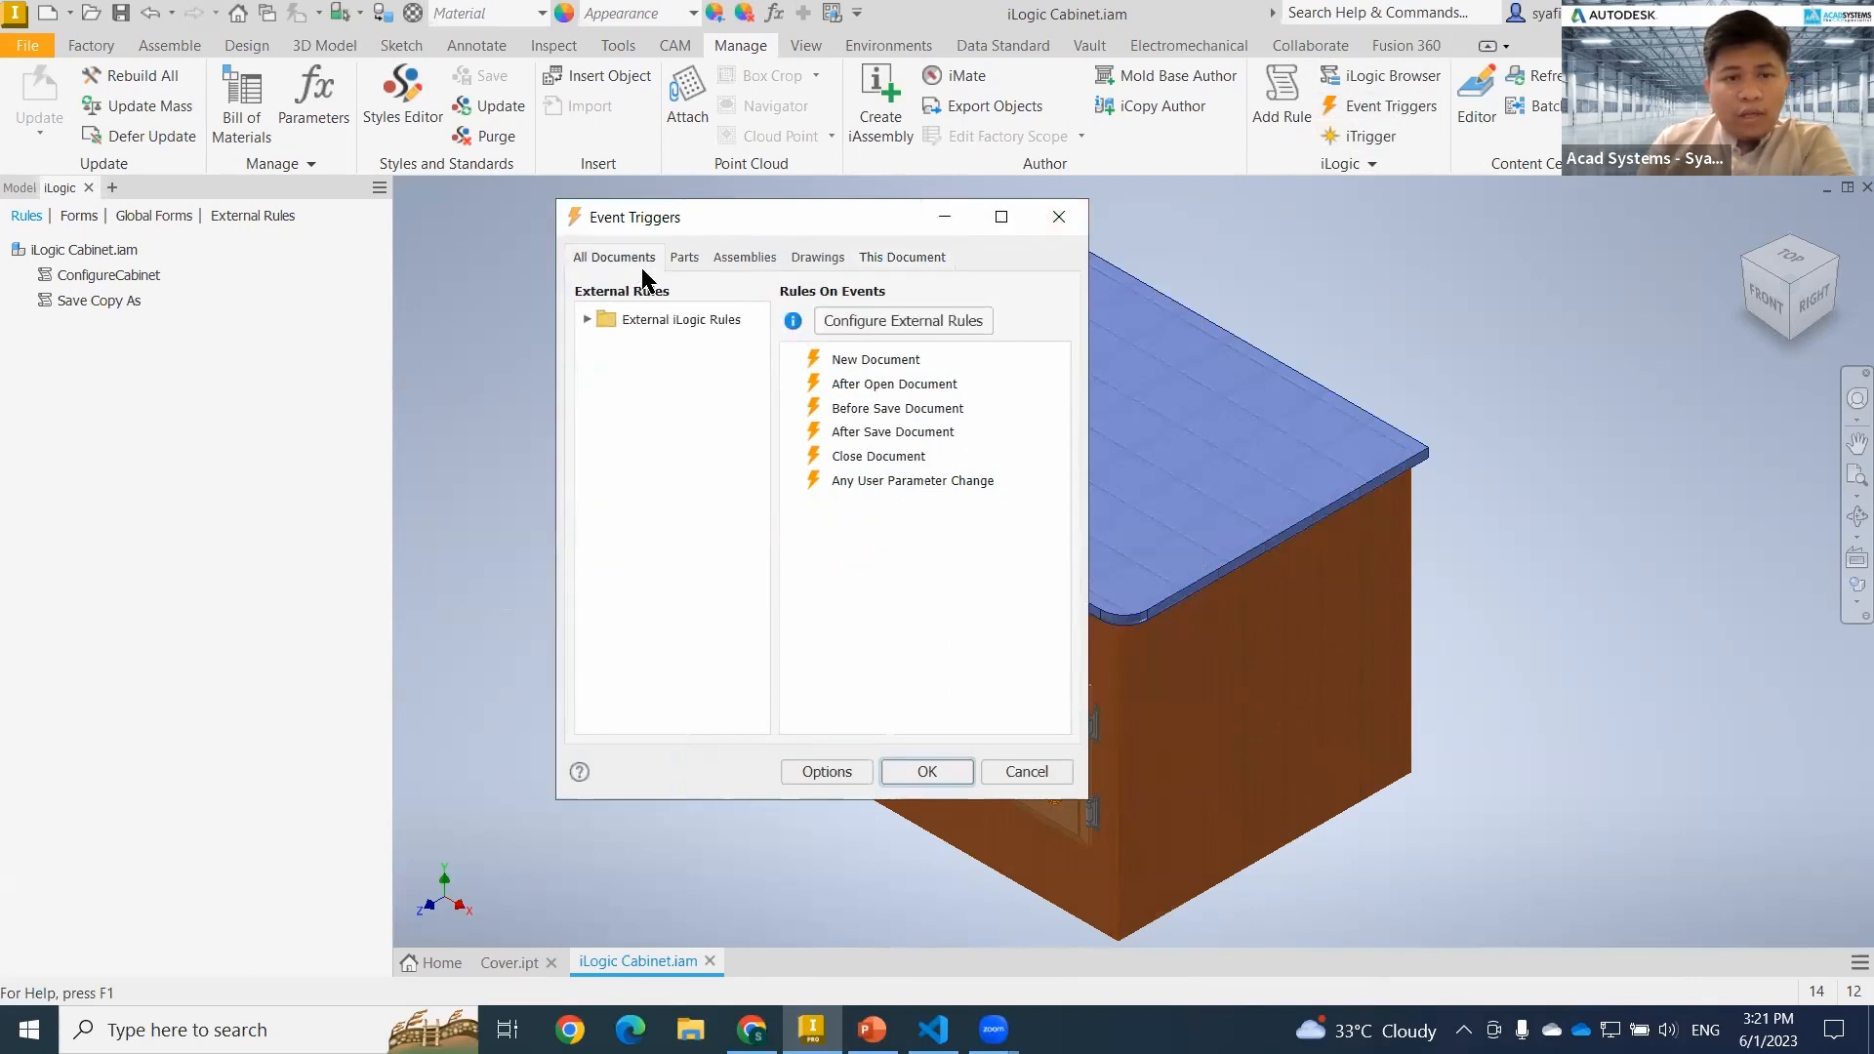
left_click(893, 479)
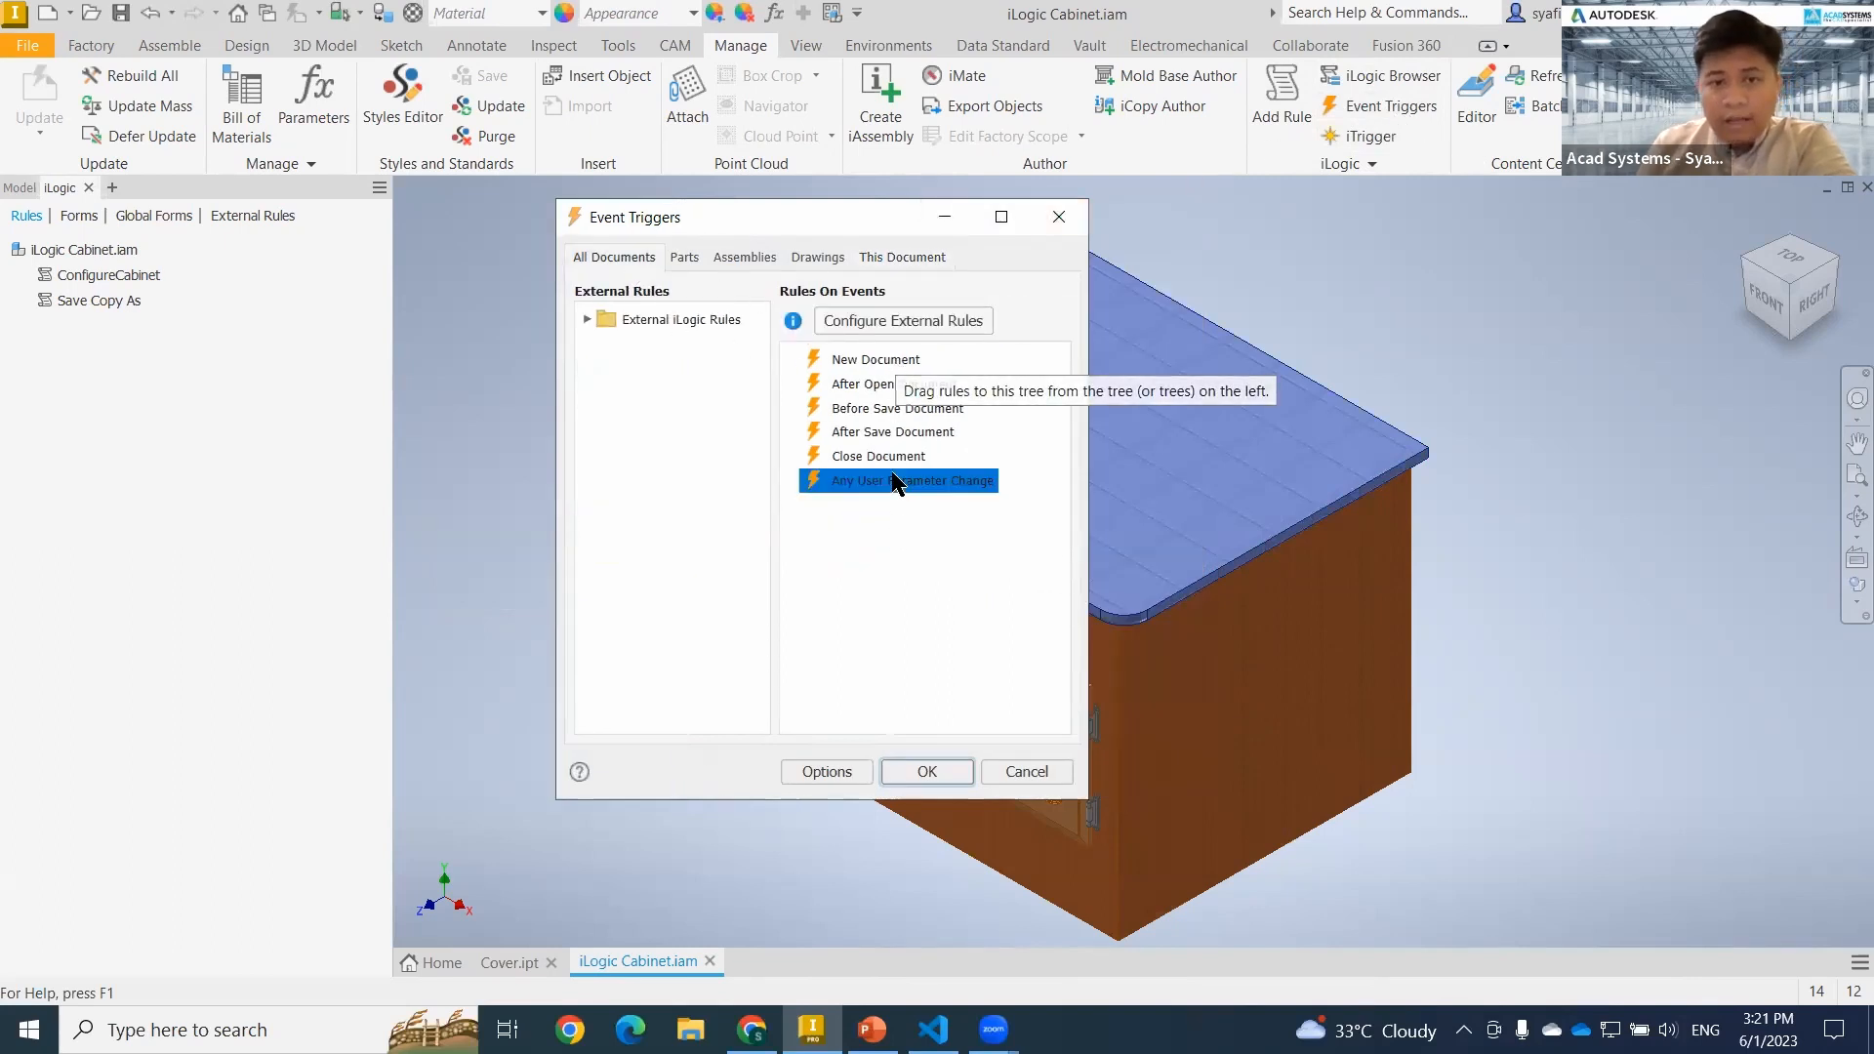
left_click(896, 456)
left_click(900, 429)
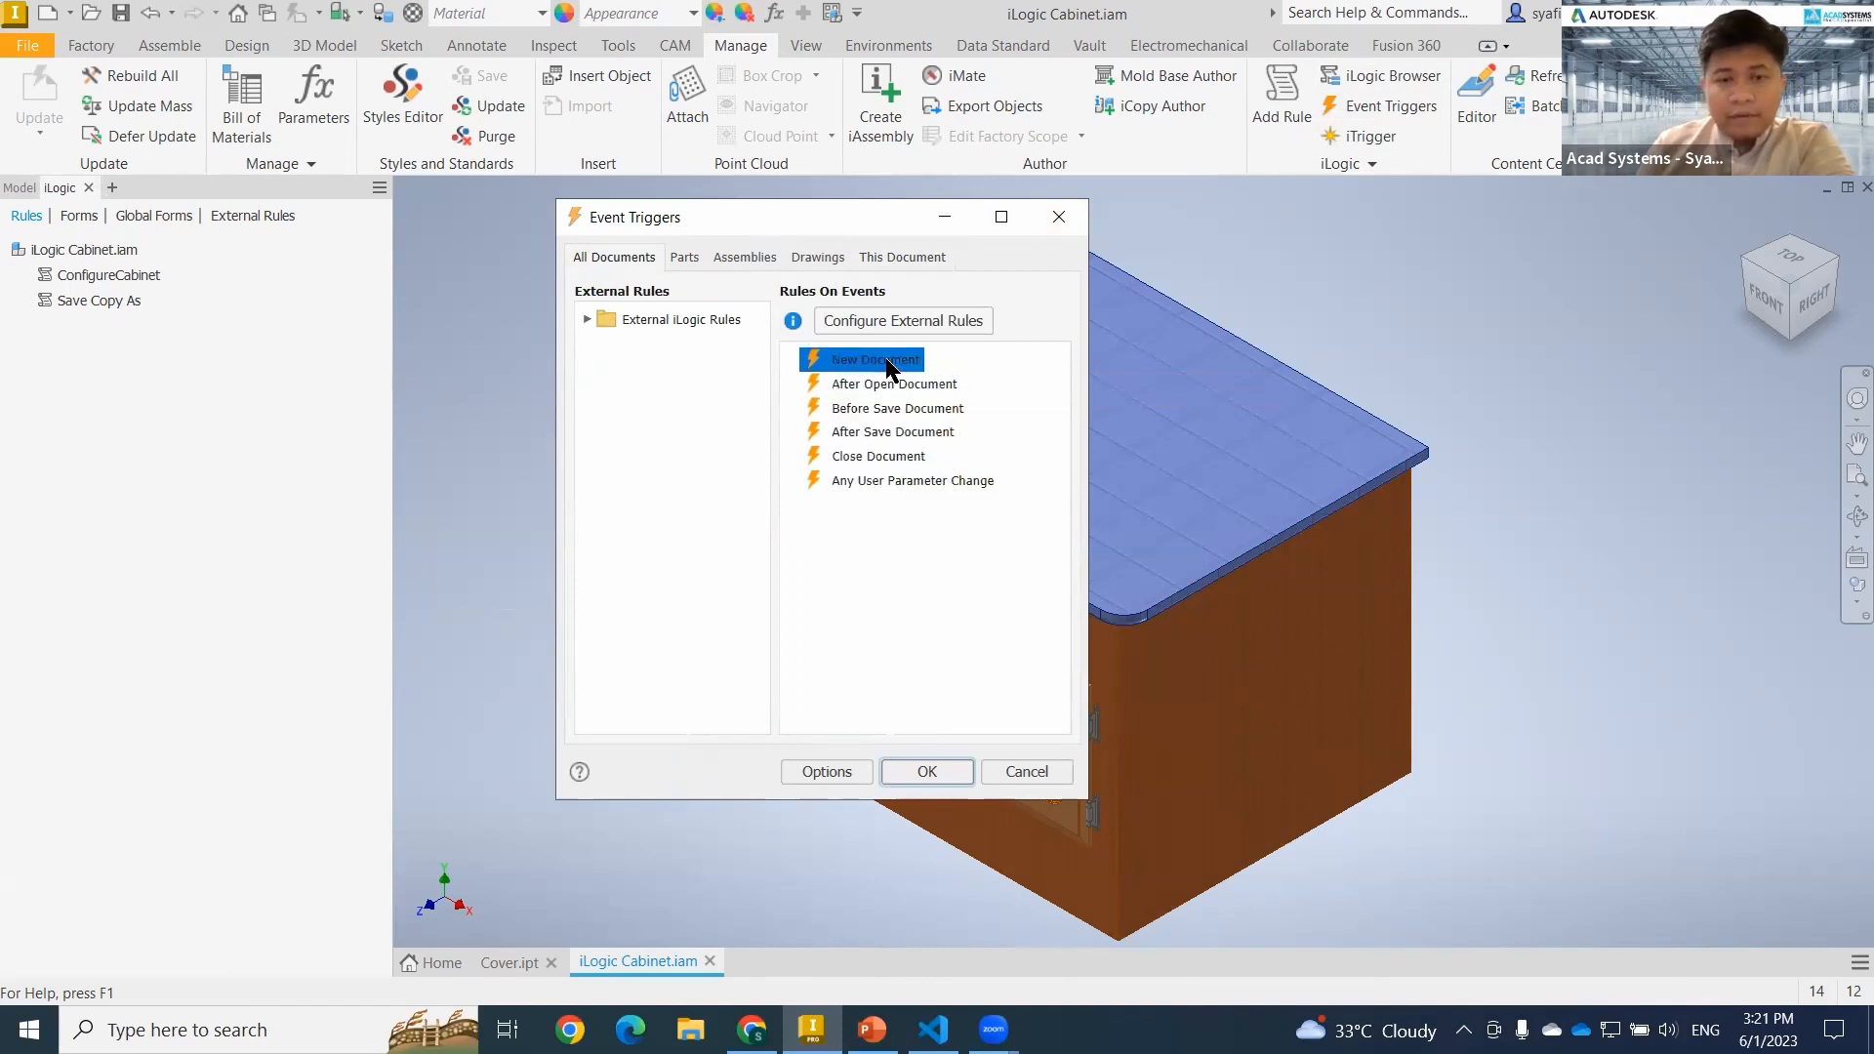
left_click(689, 254)
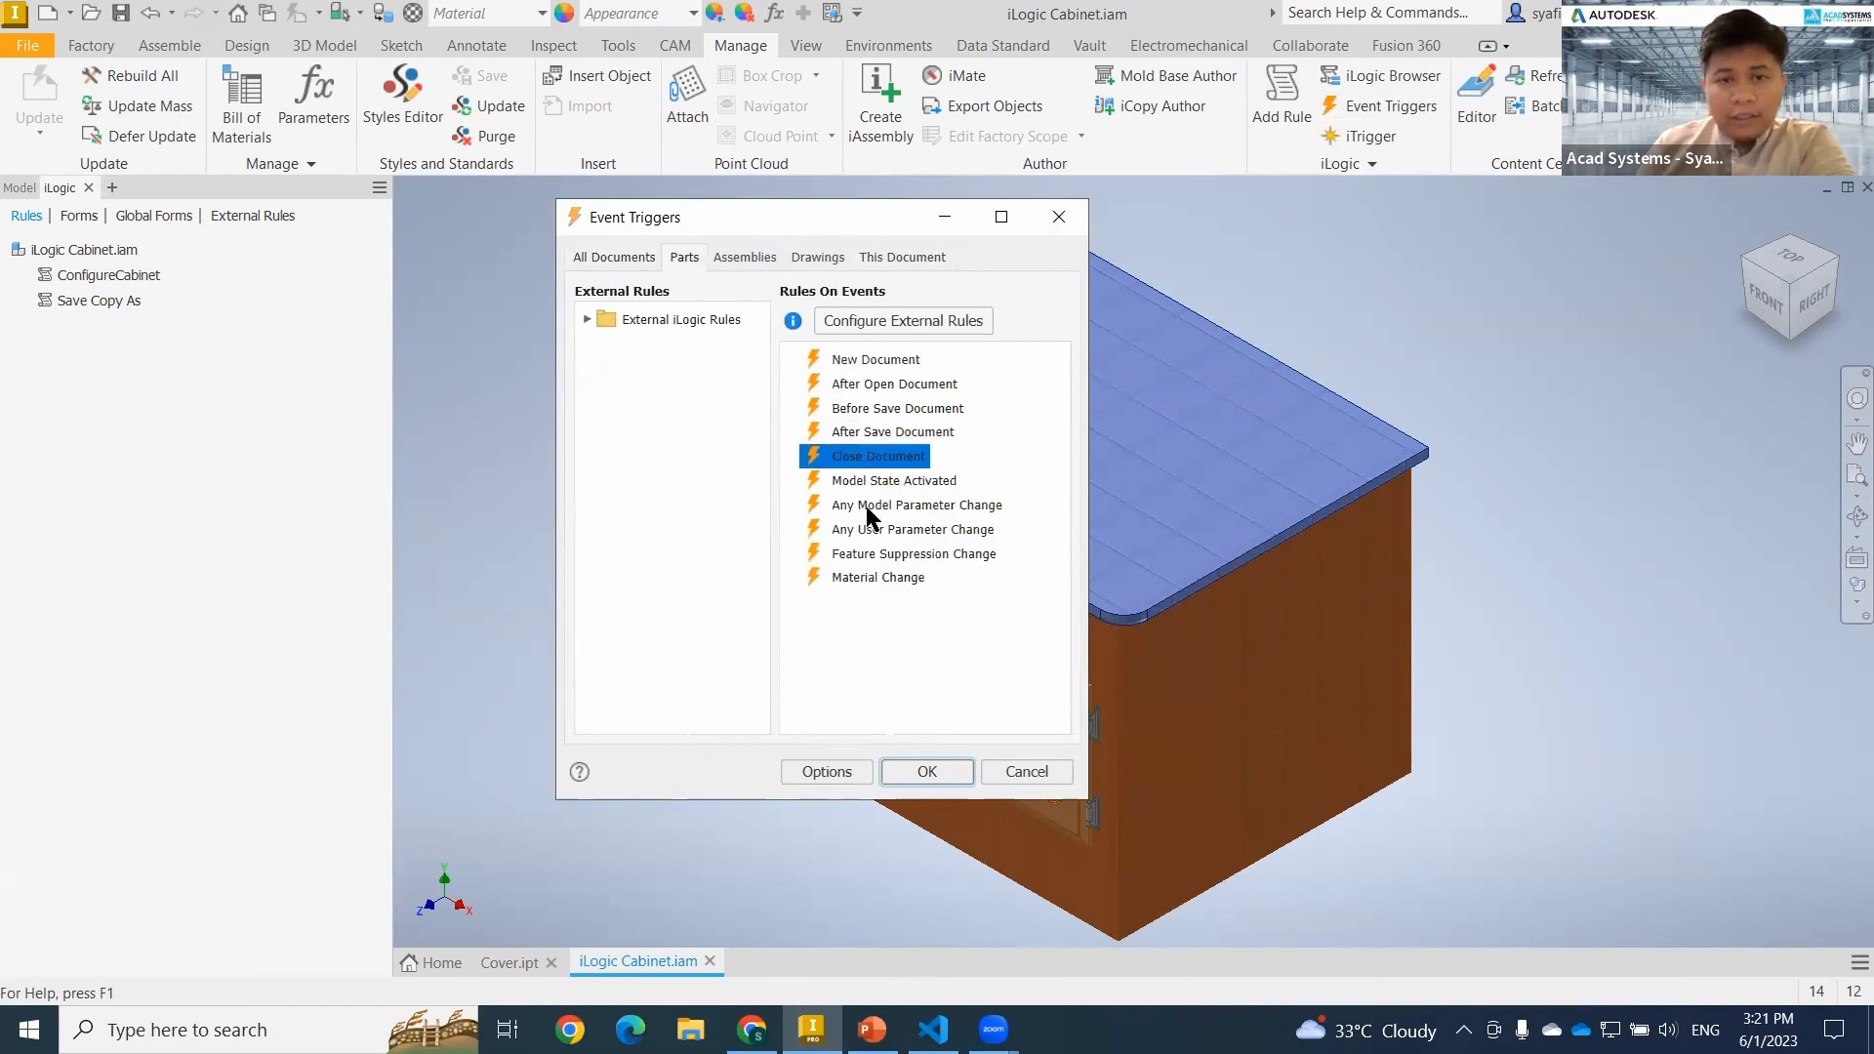
left_click(751, 254)
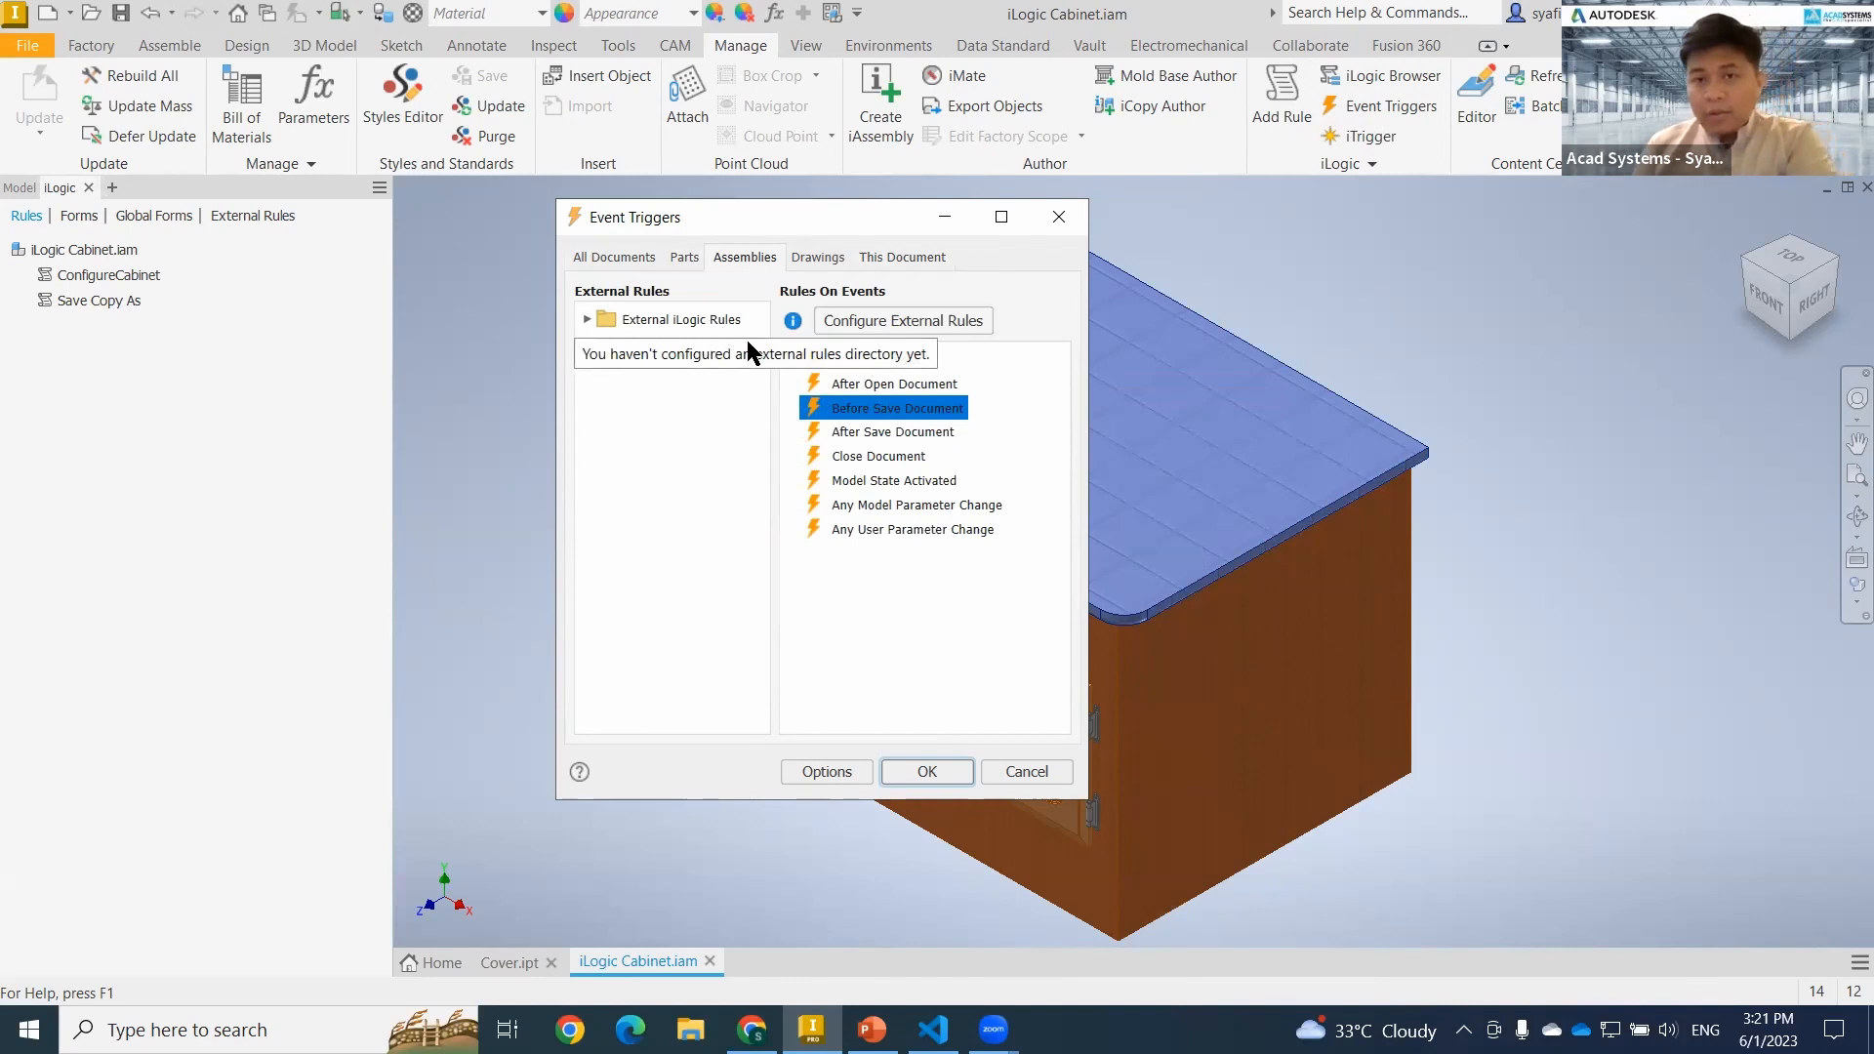
left_click(1059, 218)
left_click(1081, 613)
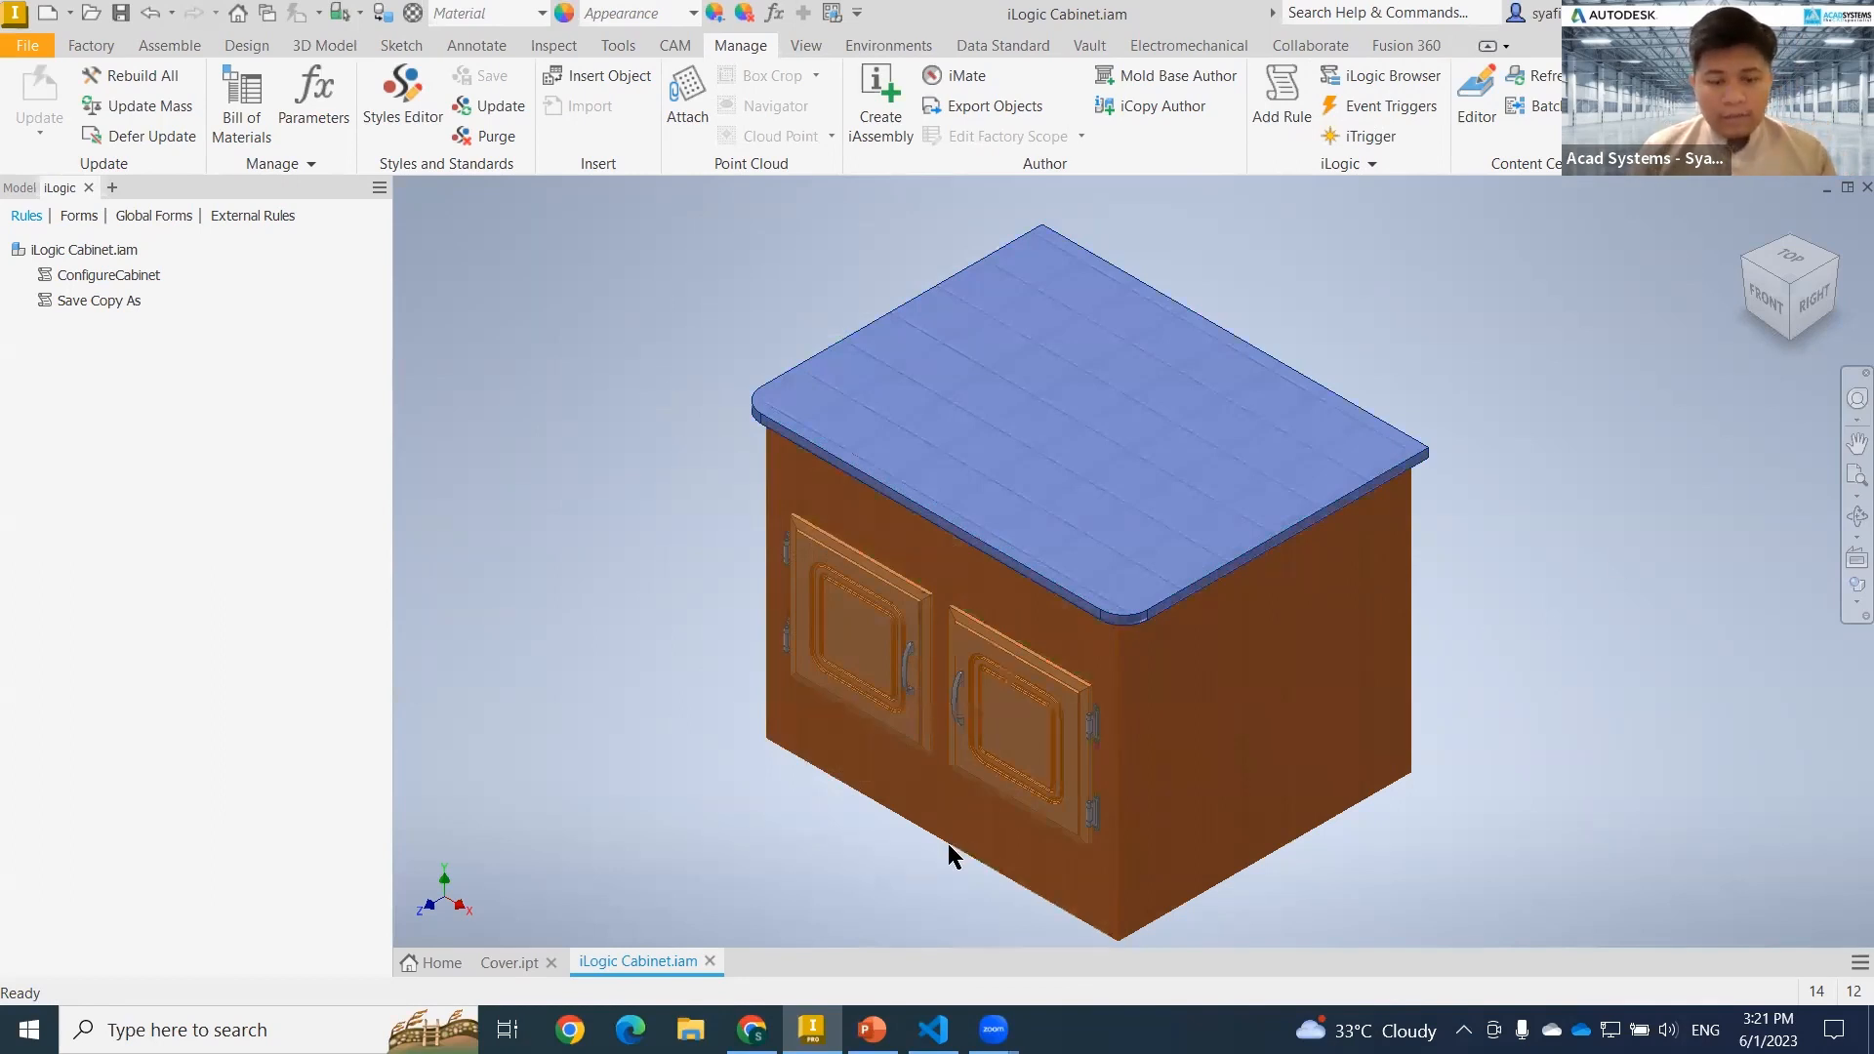
Switch to Visual Studio Code and examine the rule code for the large motor option, fillet and left/right-hand orientation.
mouse_move(933, 1029)
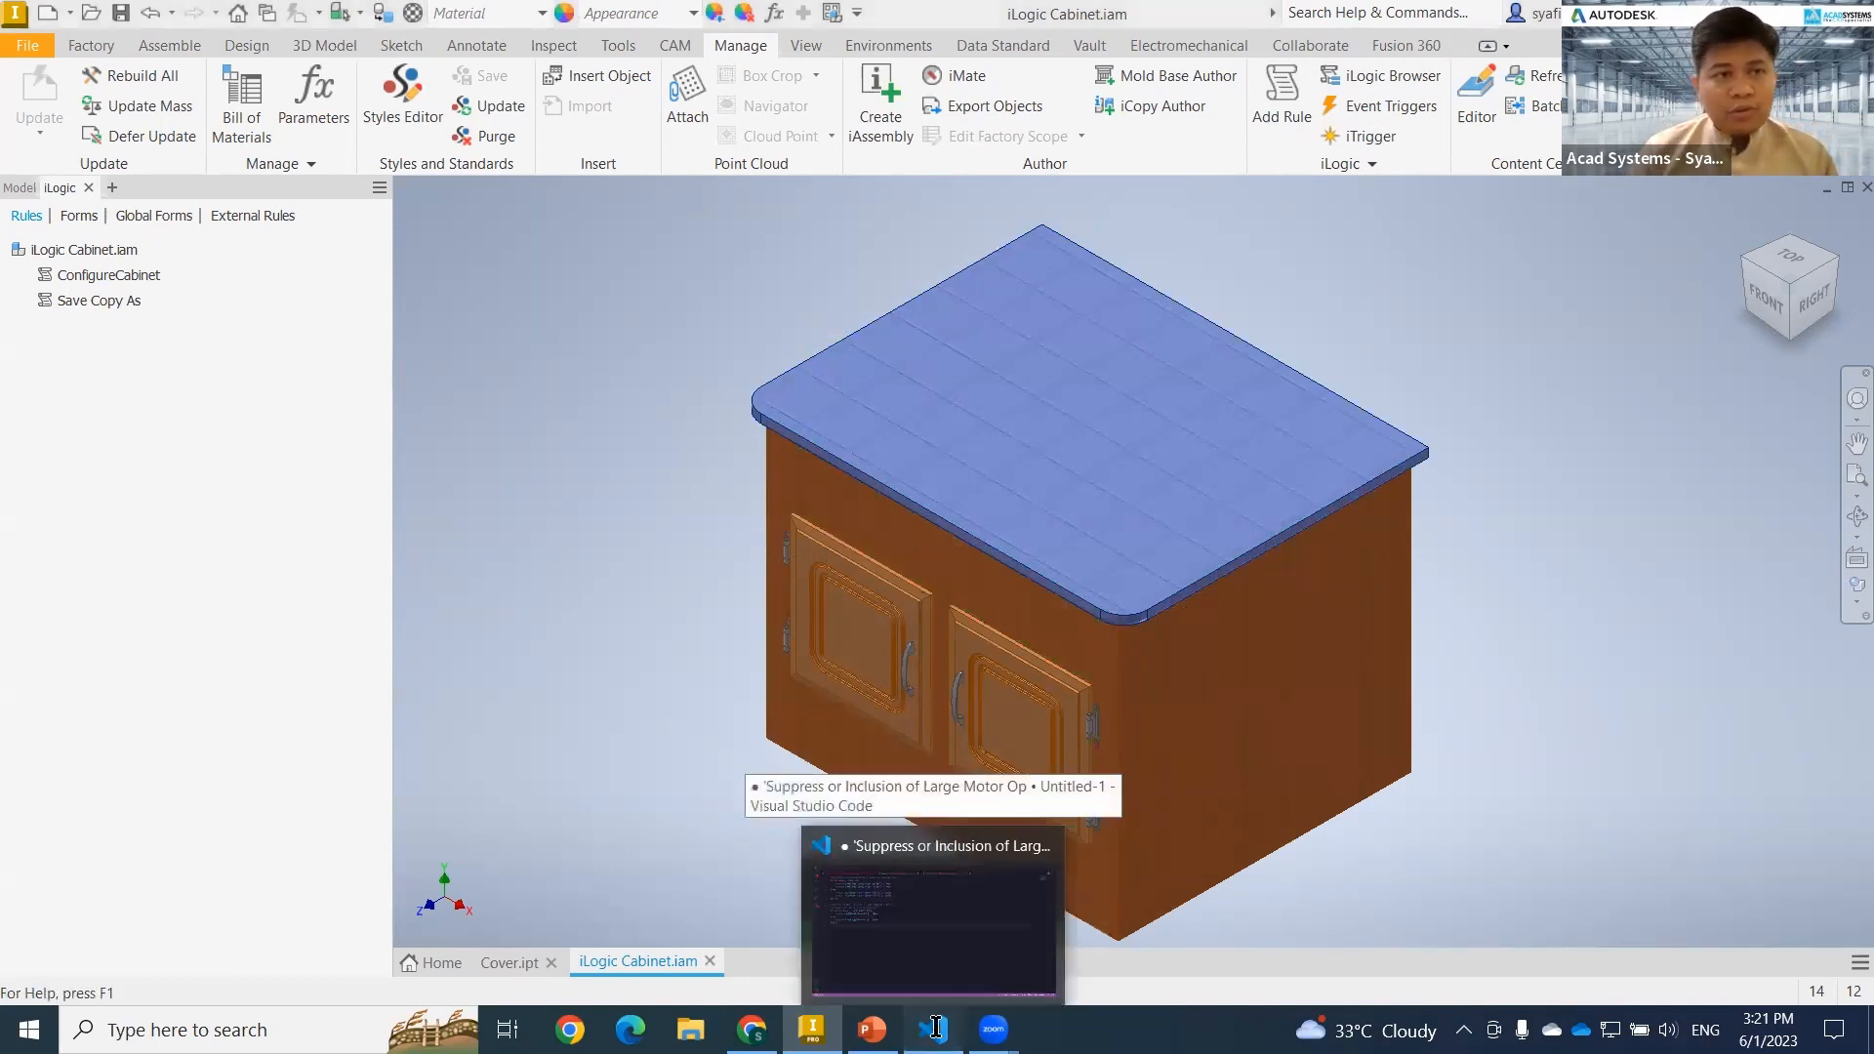
left_click(952, 854)
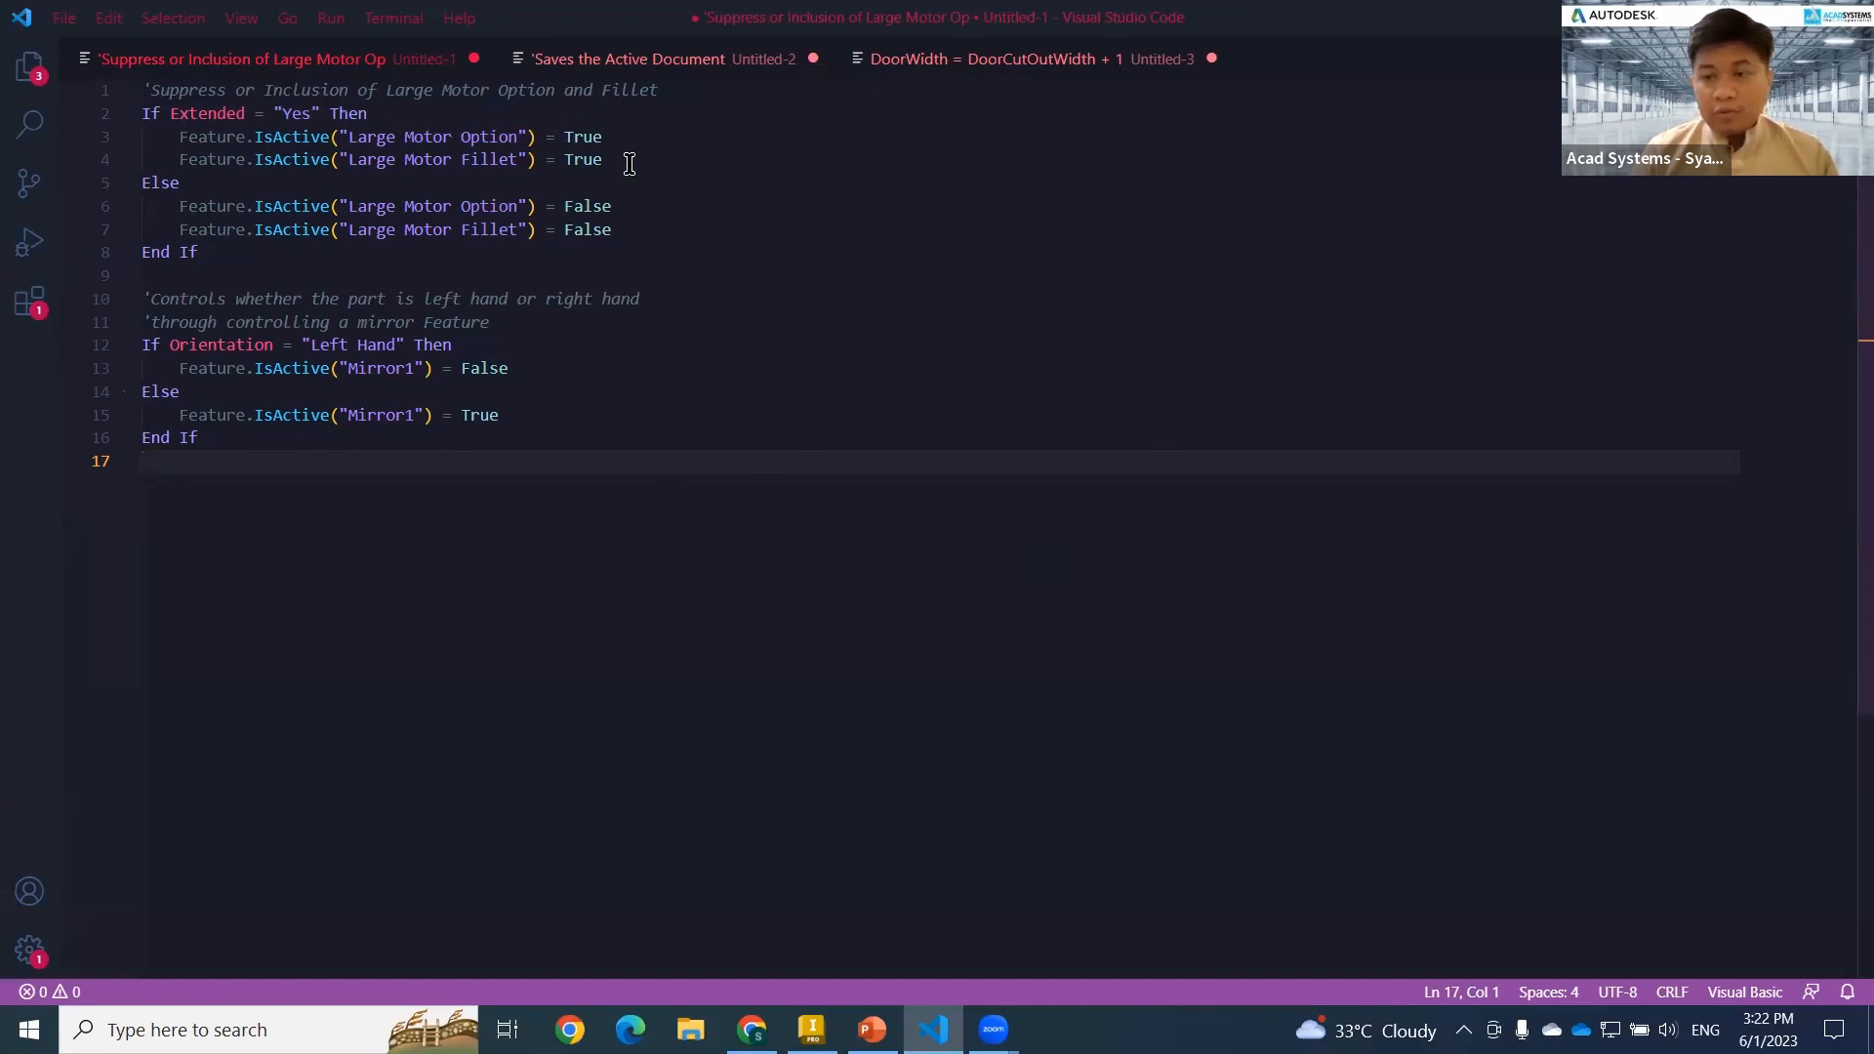
left_click_drag(634, 137, 232, 144)
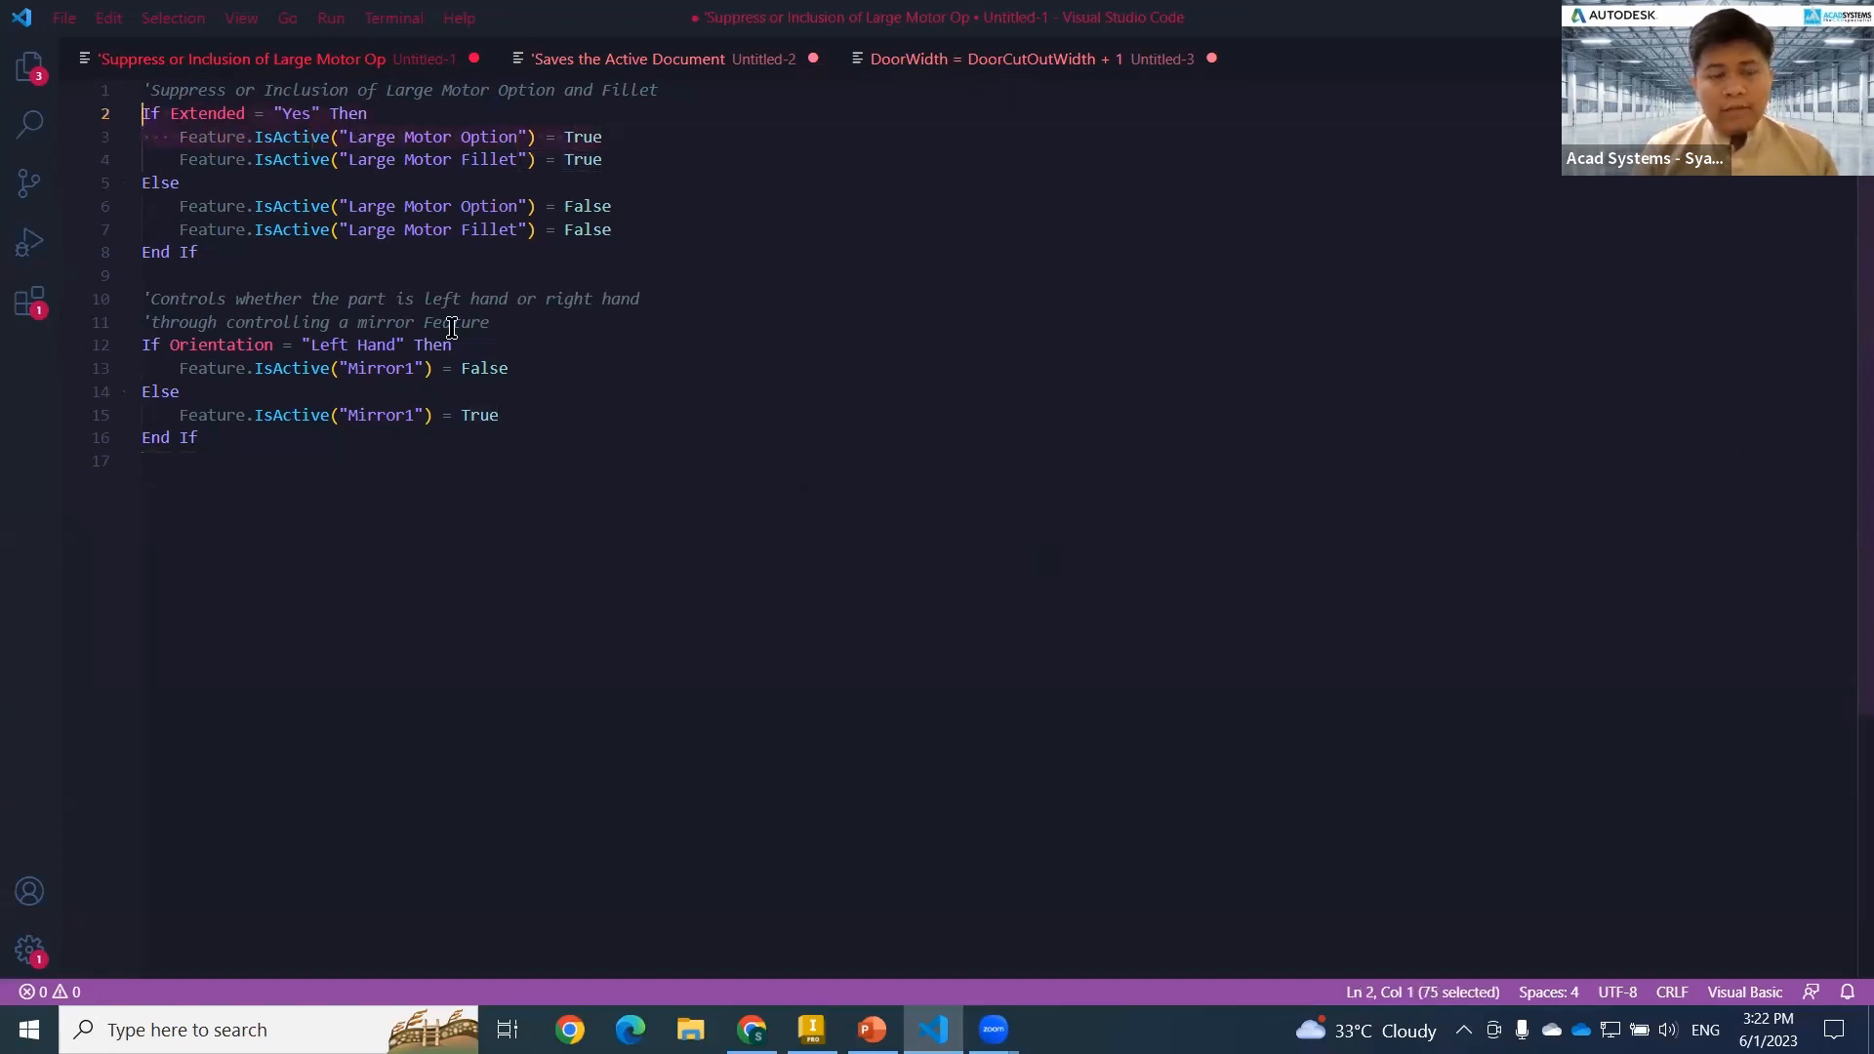
left_click(642, 375)
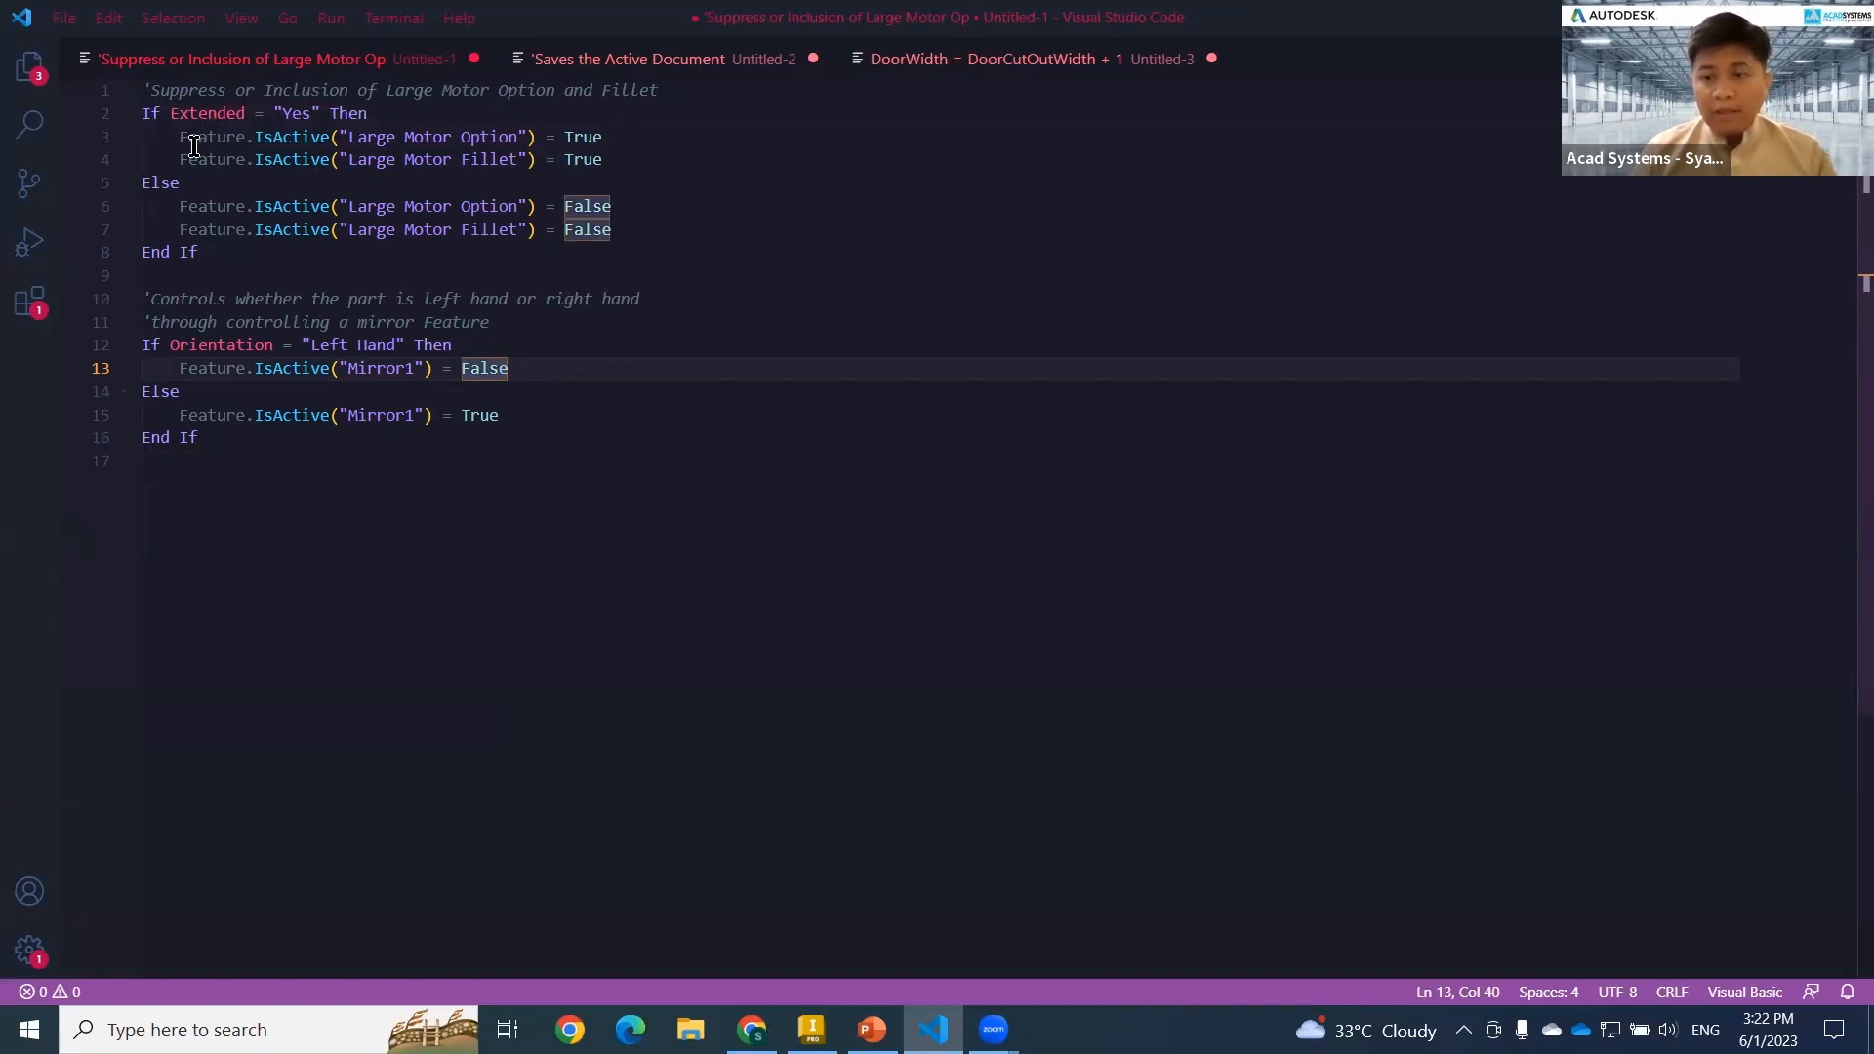
left_click(657, 494)
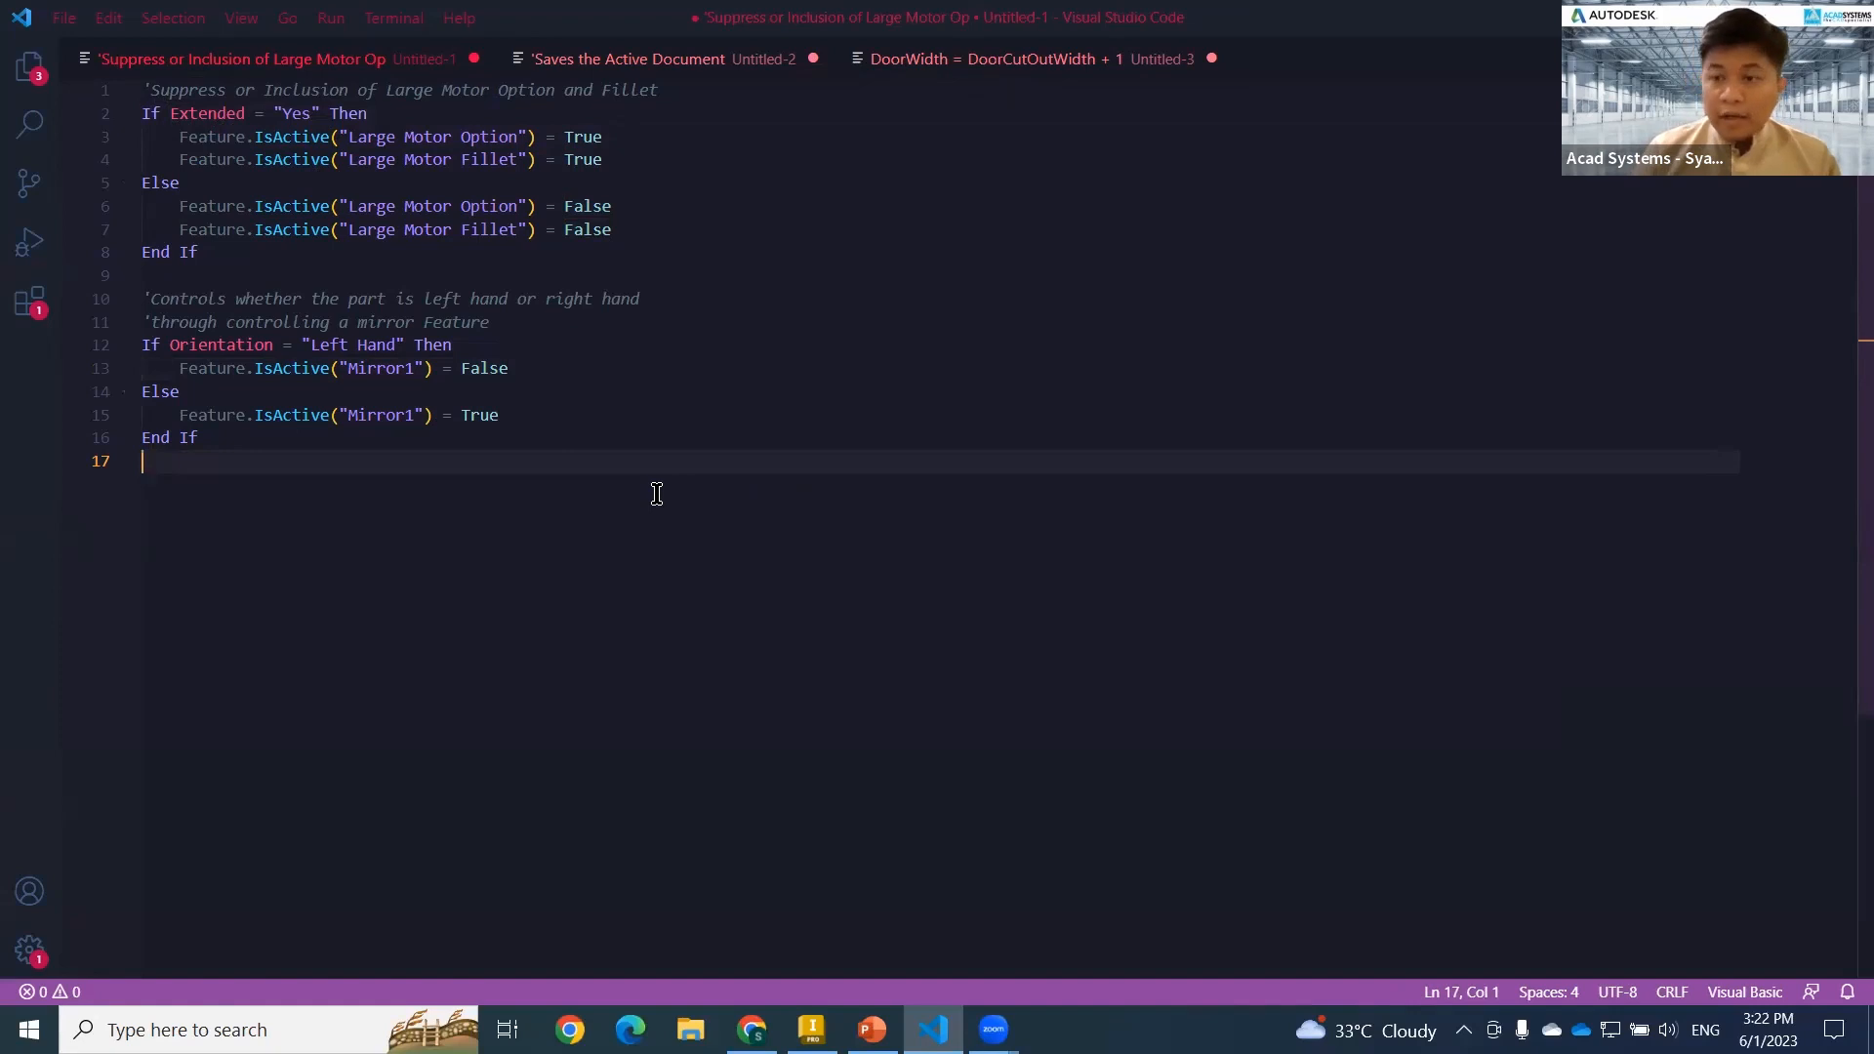
Review the prepared script that saves the active document and copies its components to new files.
left_click(652, 61)
scroll(529, 612, "down", 3)
scroll(795, 816, "up", 3)
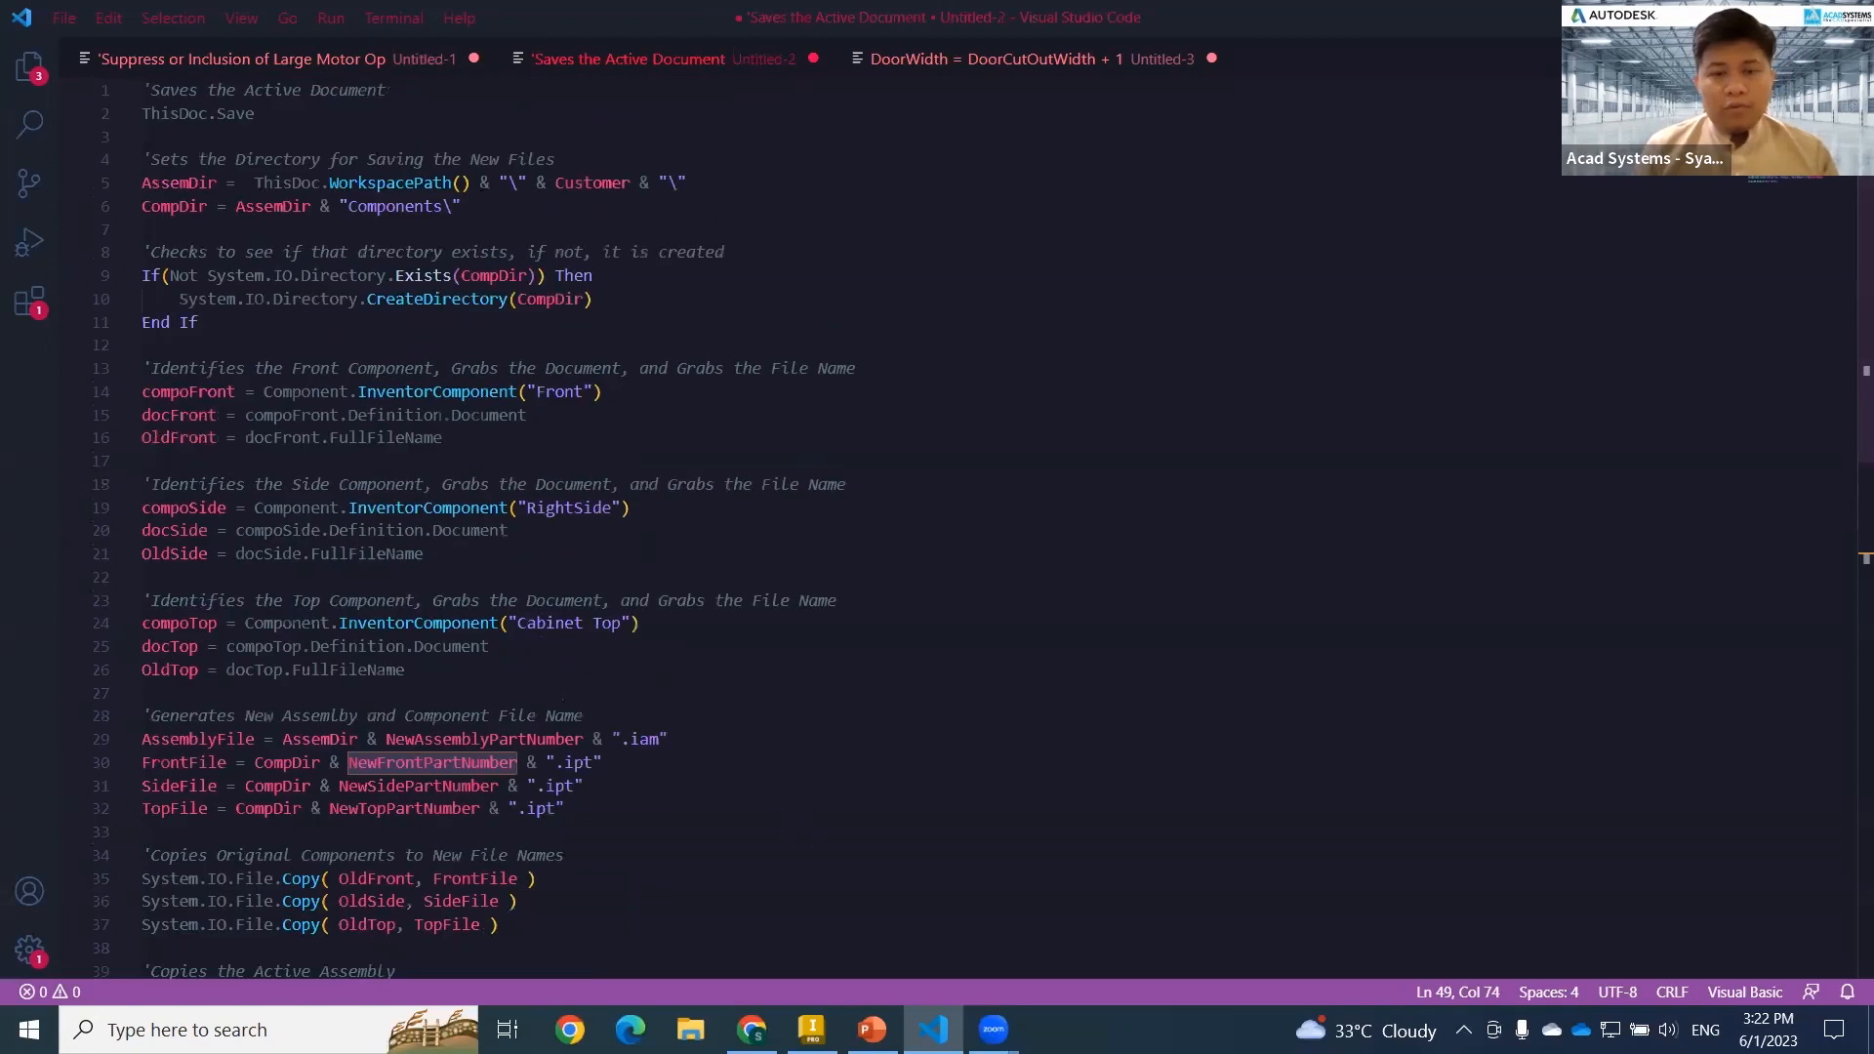
Switch back to Inventor and delete the Save Copy As rule from the cabinet assembly.
left_click(810, 1017)
middle_click_drag(658, 596, 617, 566)
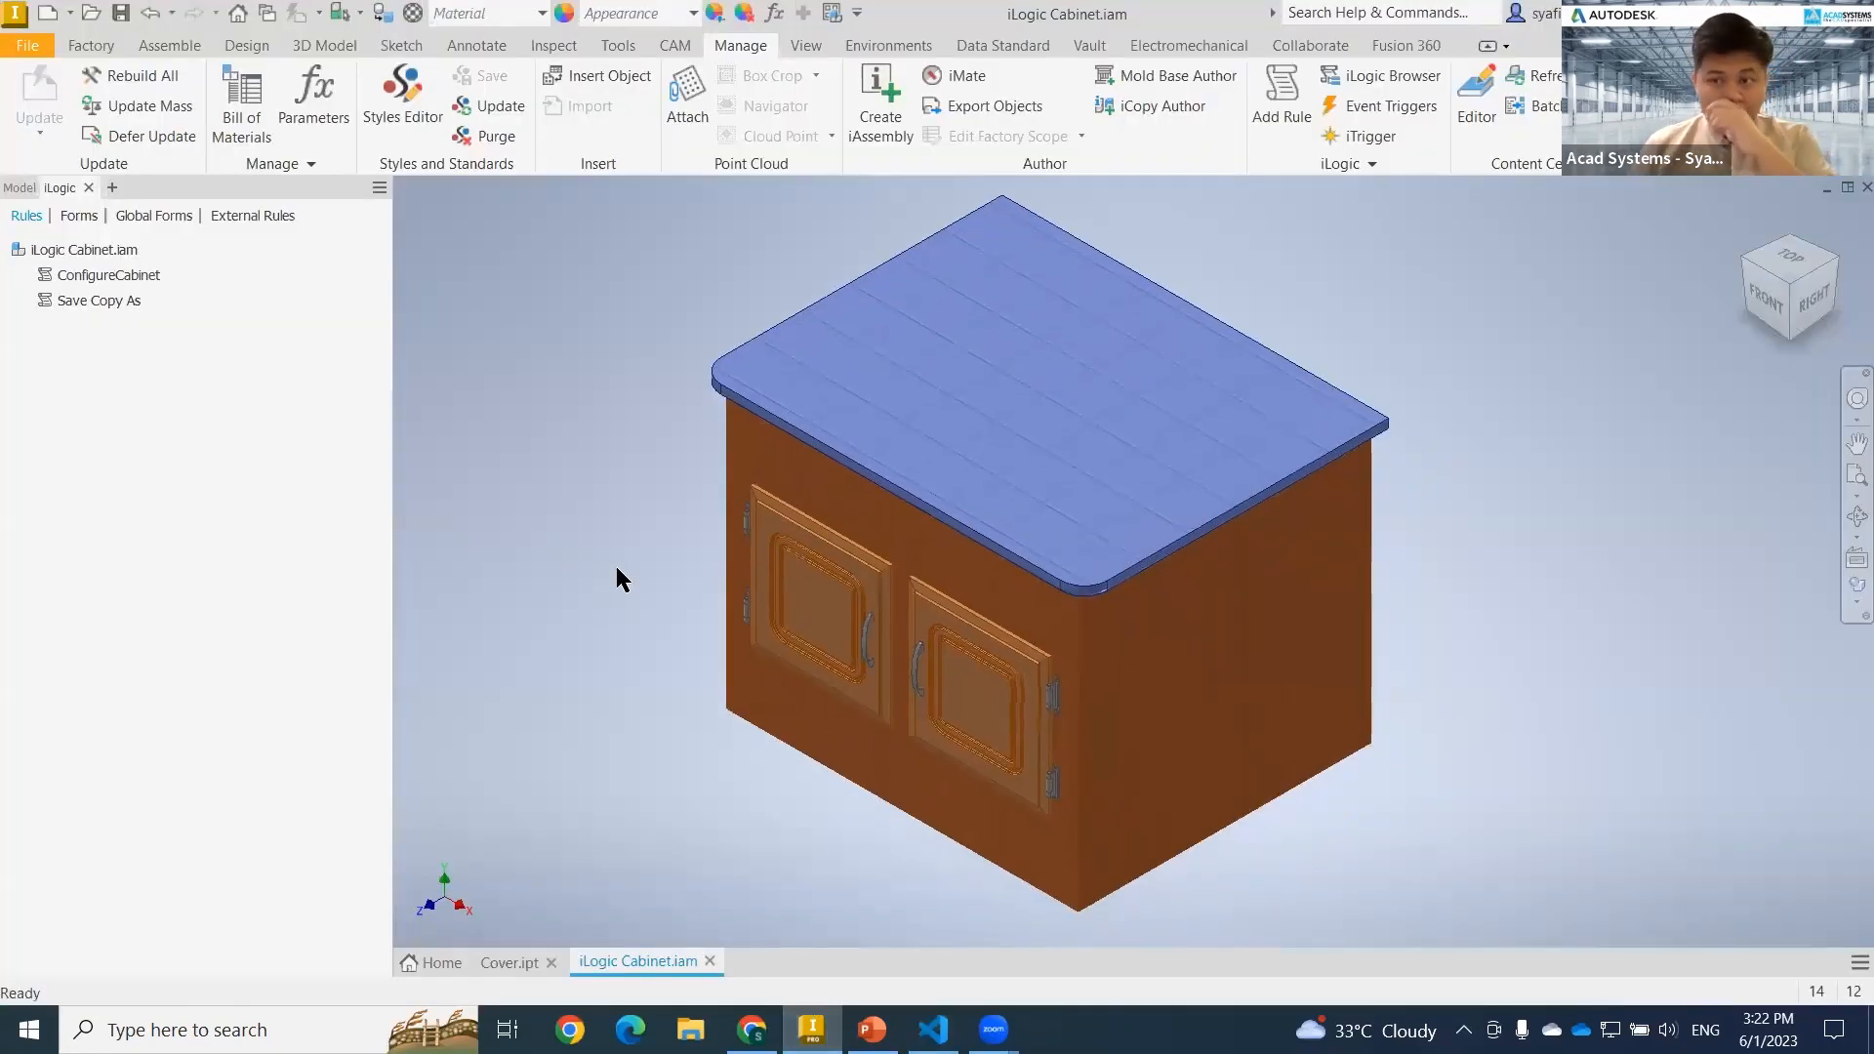
right_click(104, 301)
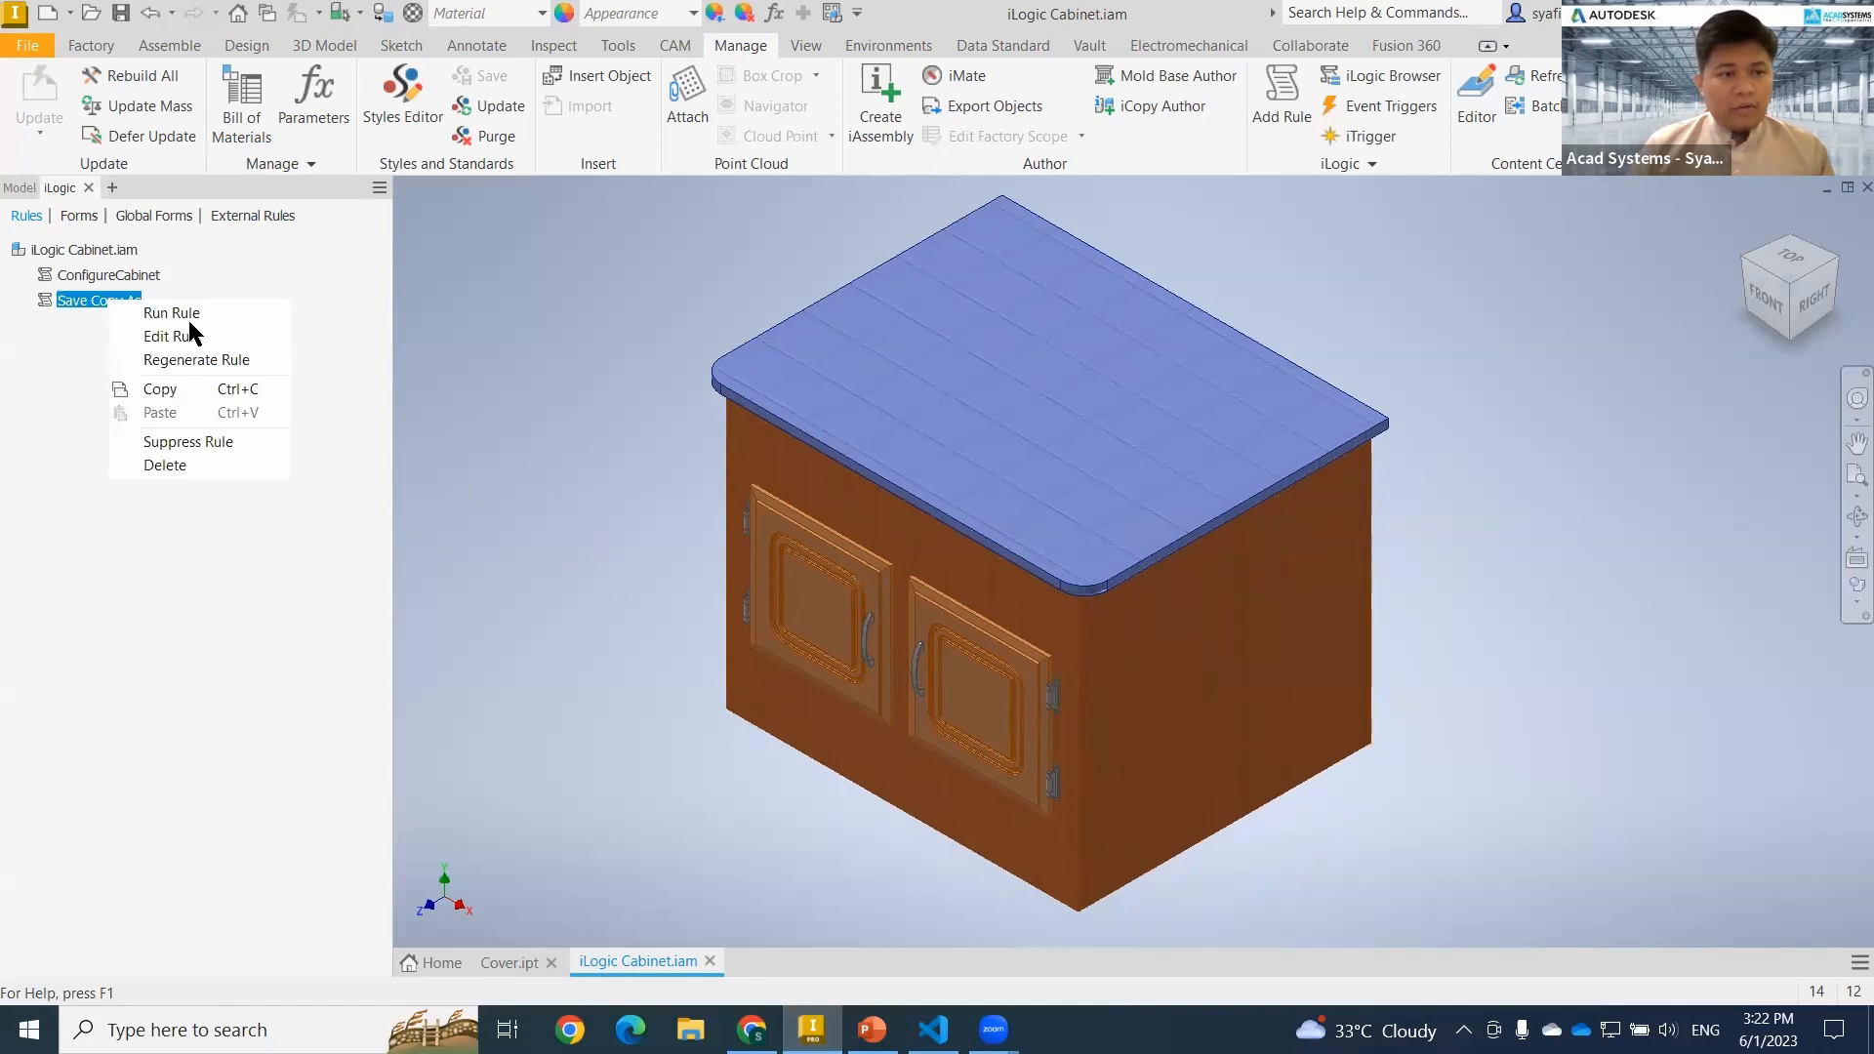
left_click(217, 461)
left_click(885, 541)
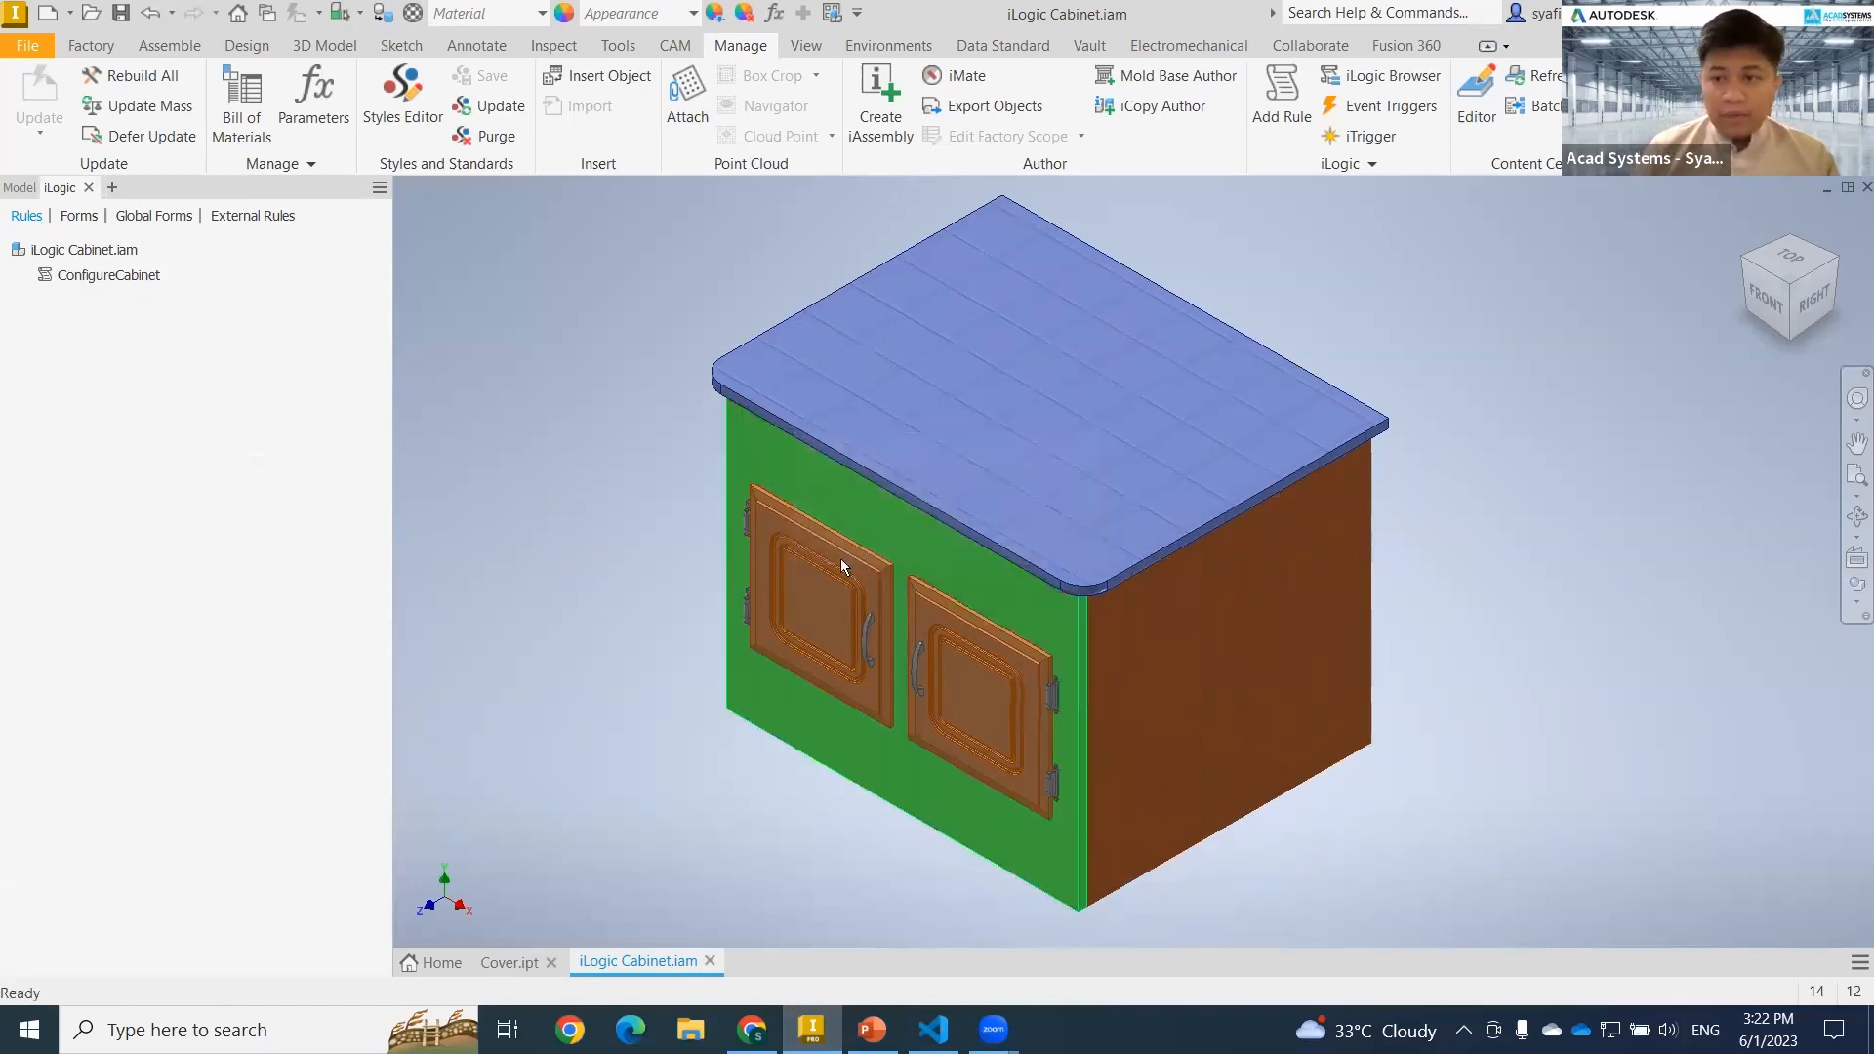
middle_click(589, 586)
middle_click(589, 585)
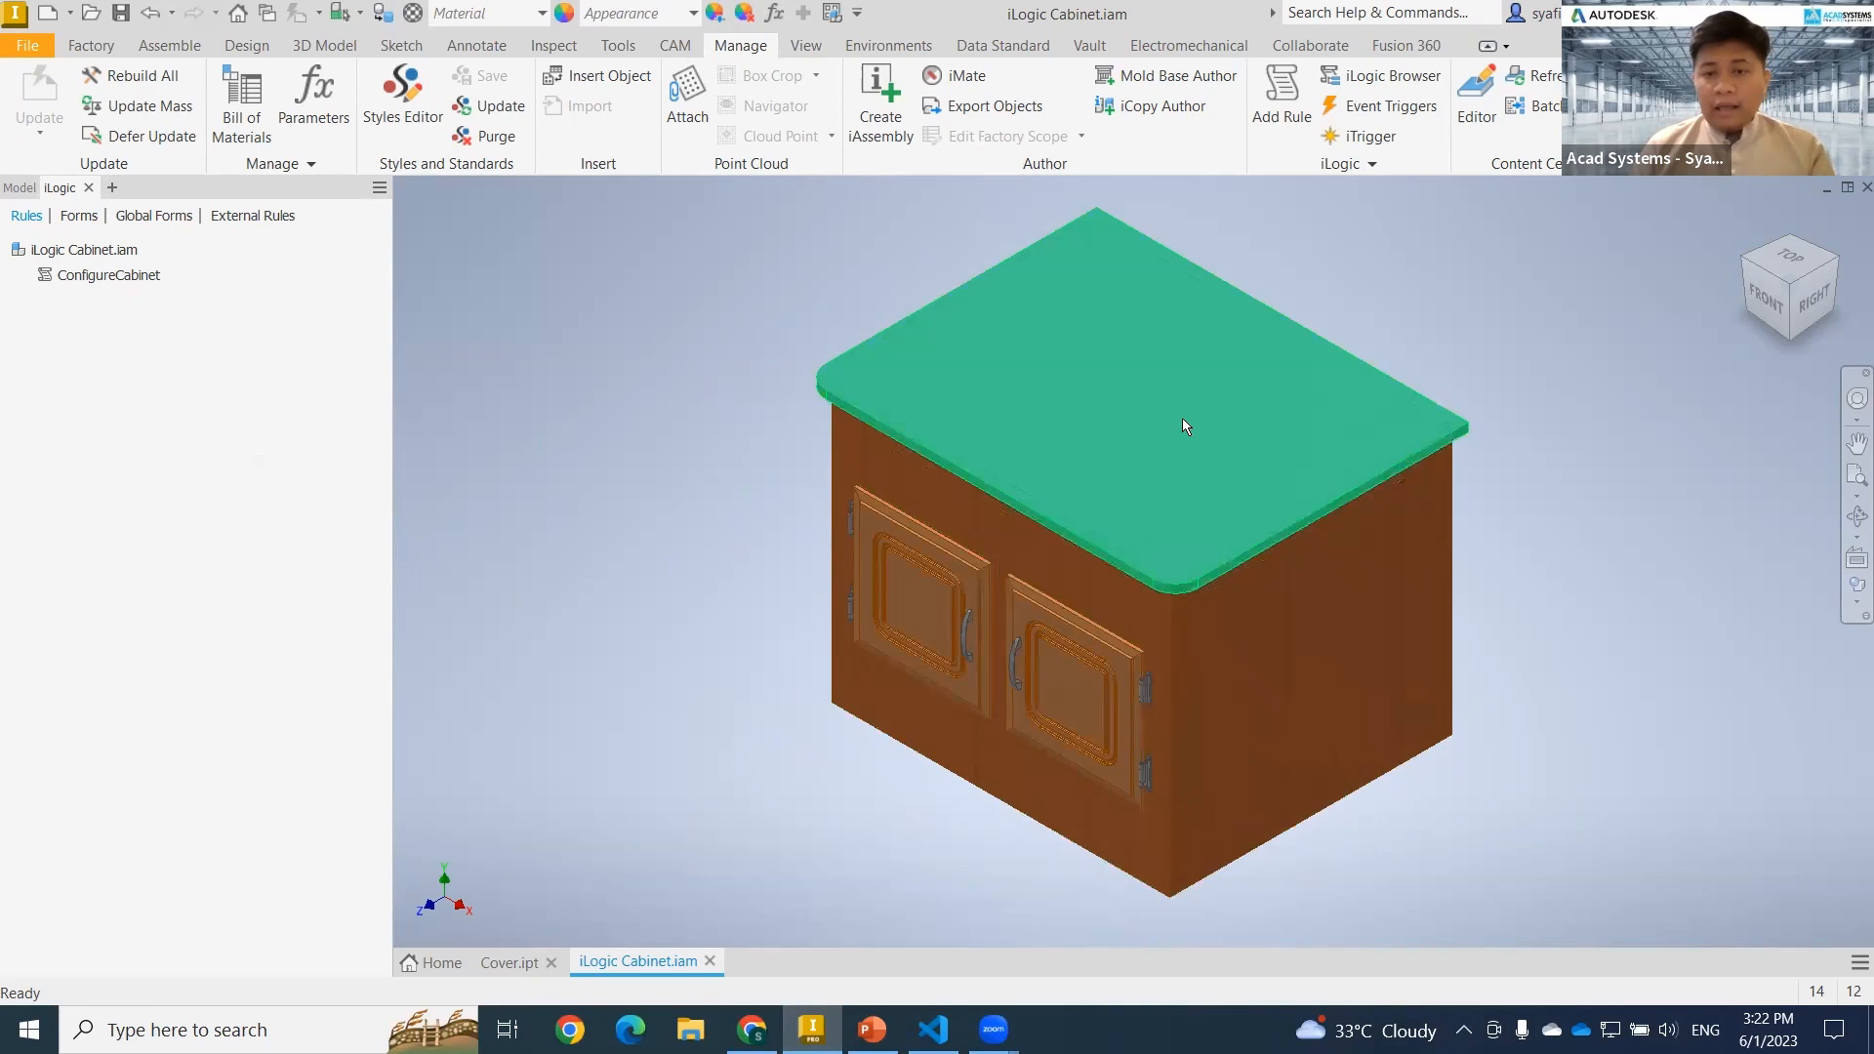
left_click(1234, 444)
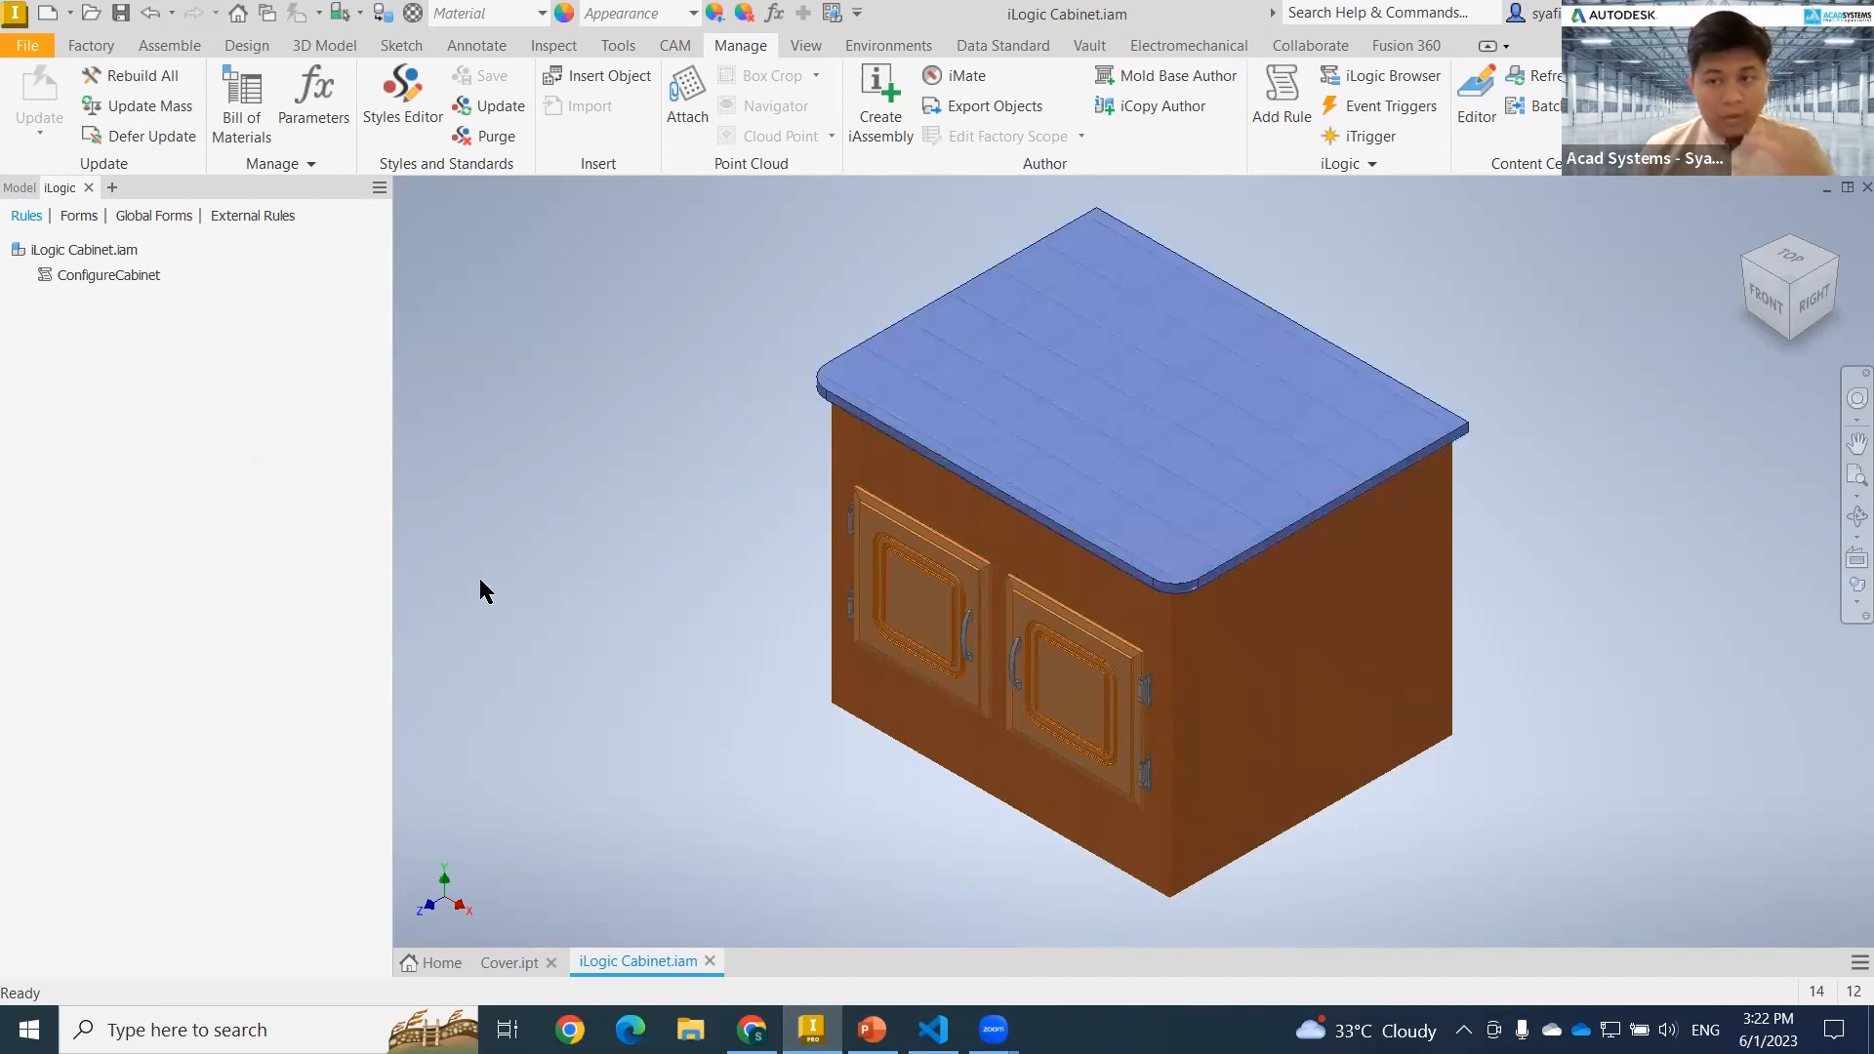
Add a new iLogic rule named "Save Copy As" to the cabinet assembly.
right_click(147, 325)
left_click(160, 333)
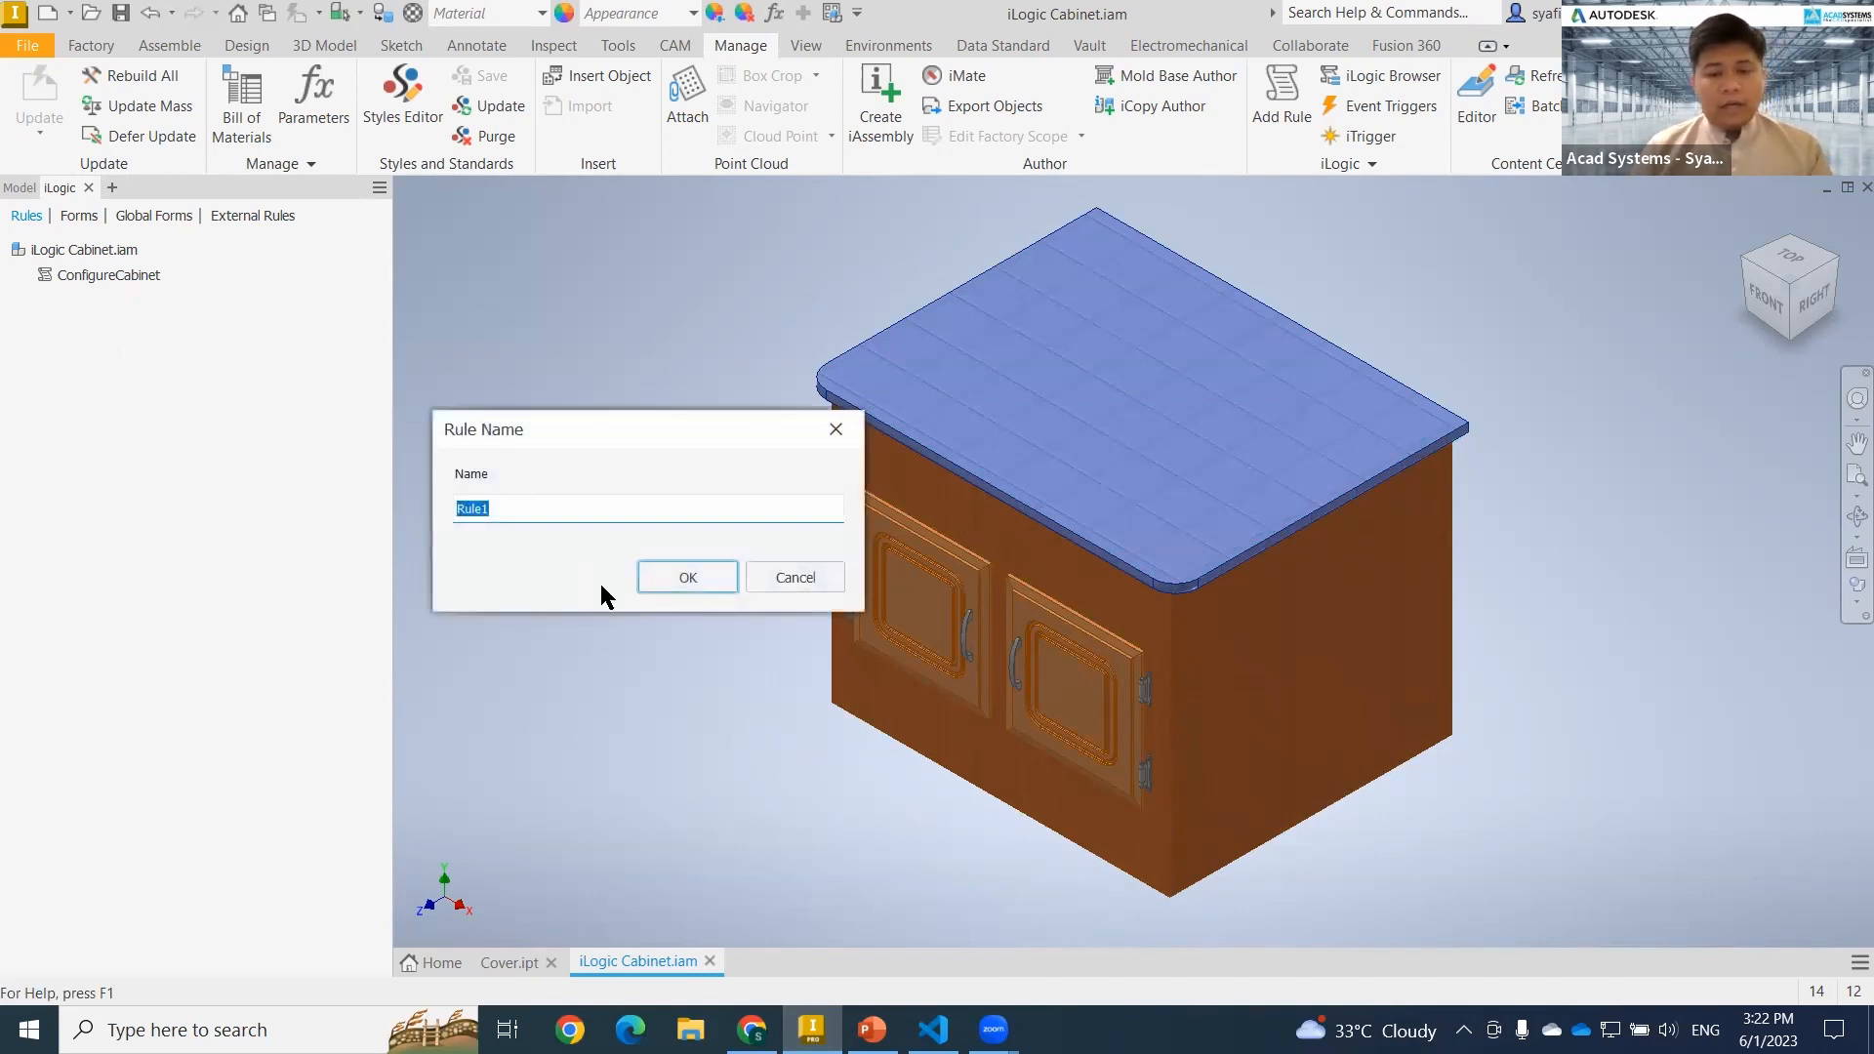
type("Save ")
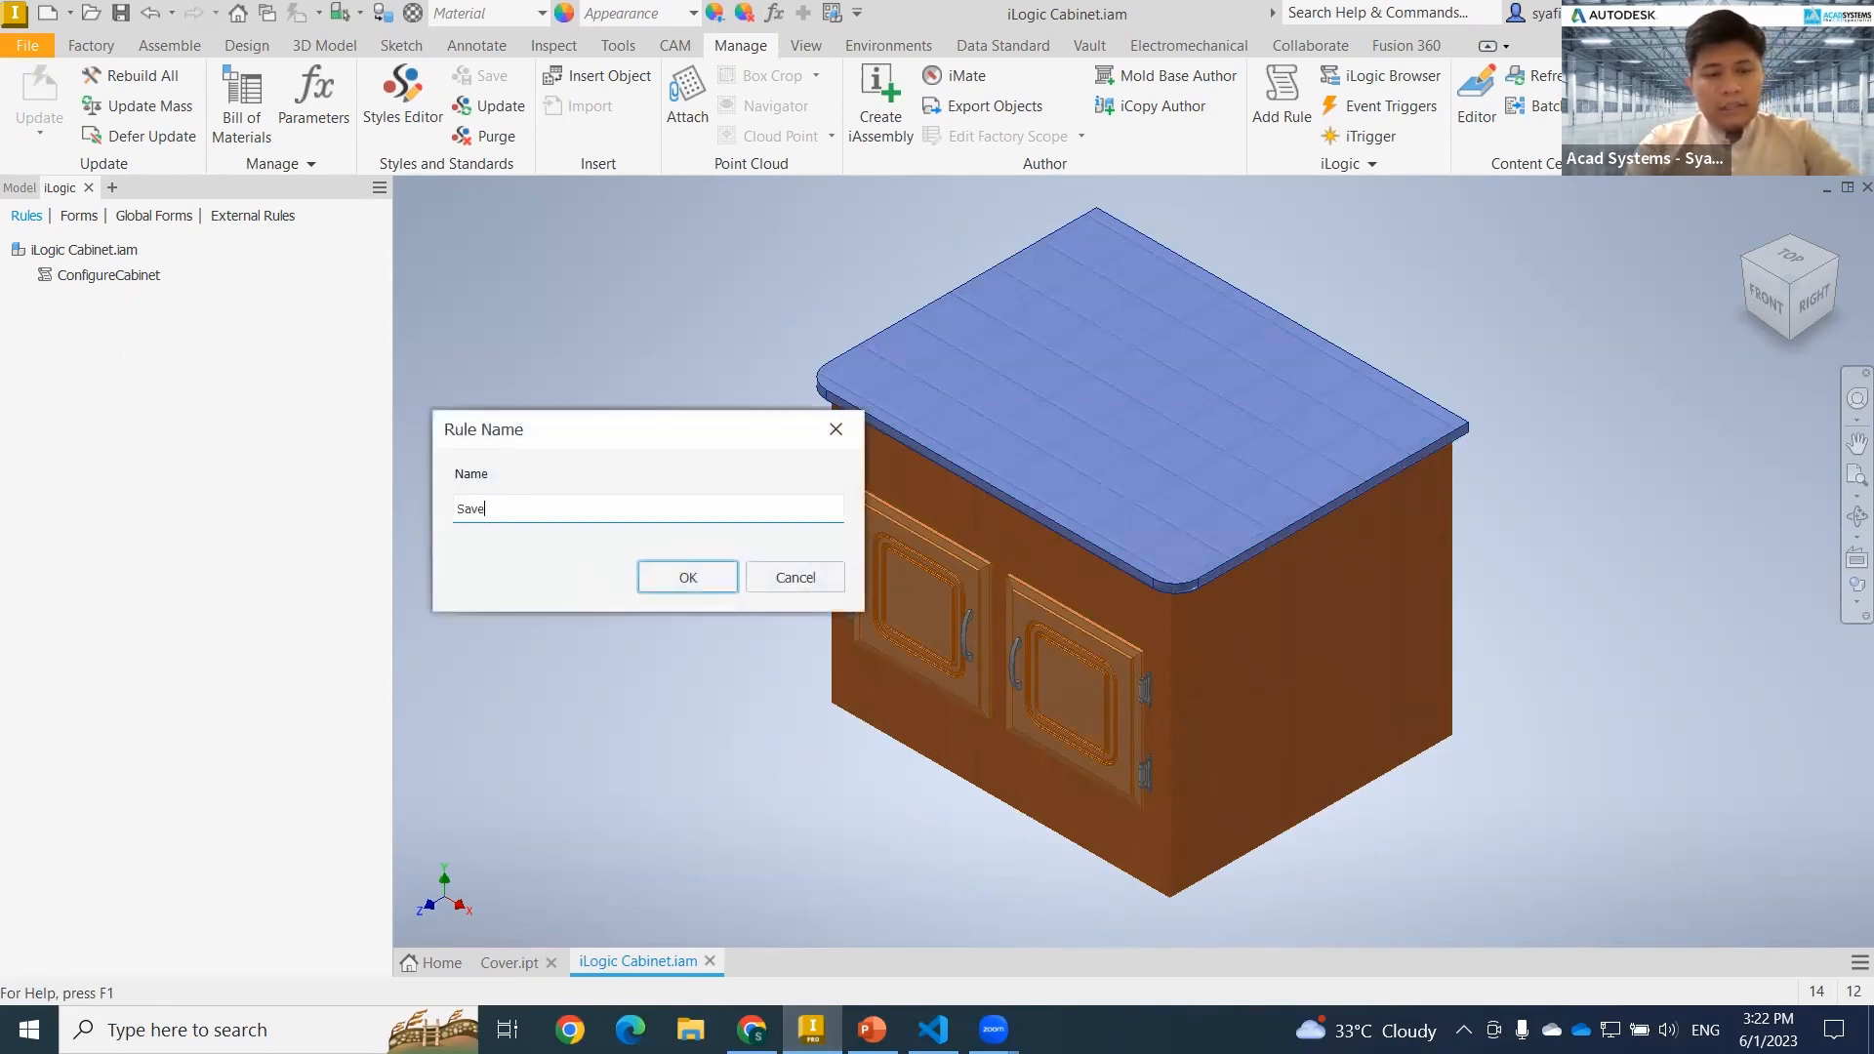
type("Copy As")
key("Return")
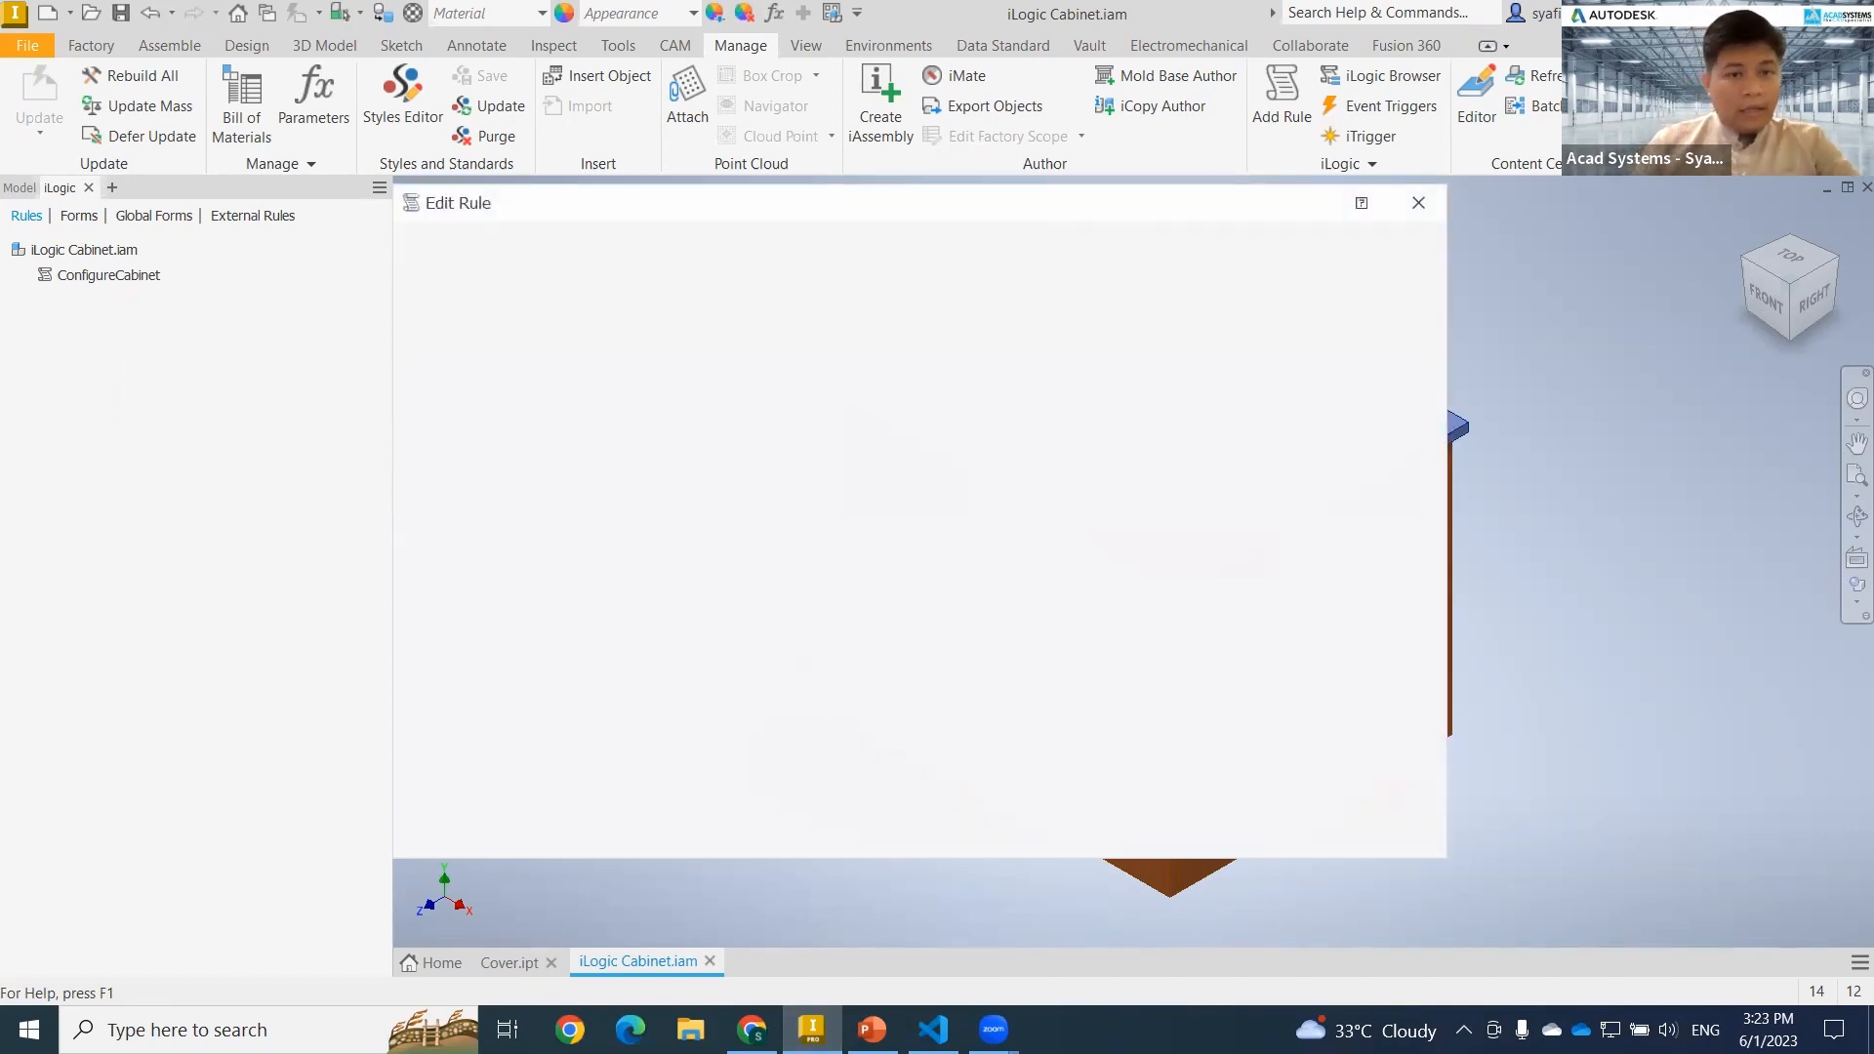
Copy the complete script that saves the active document from Visual Studio Code into the Save Copy As rule in Inventor.
left_click(933, 1029)
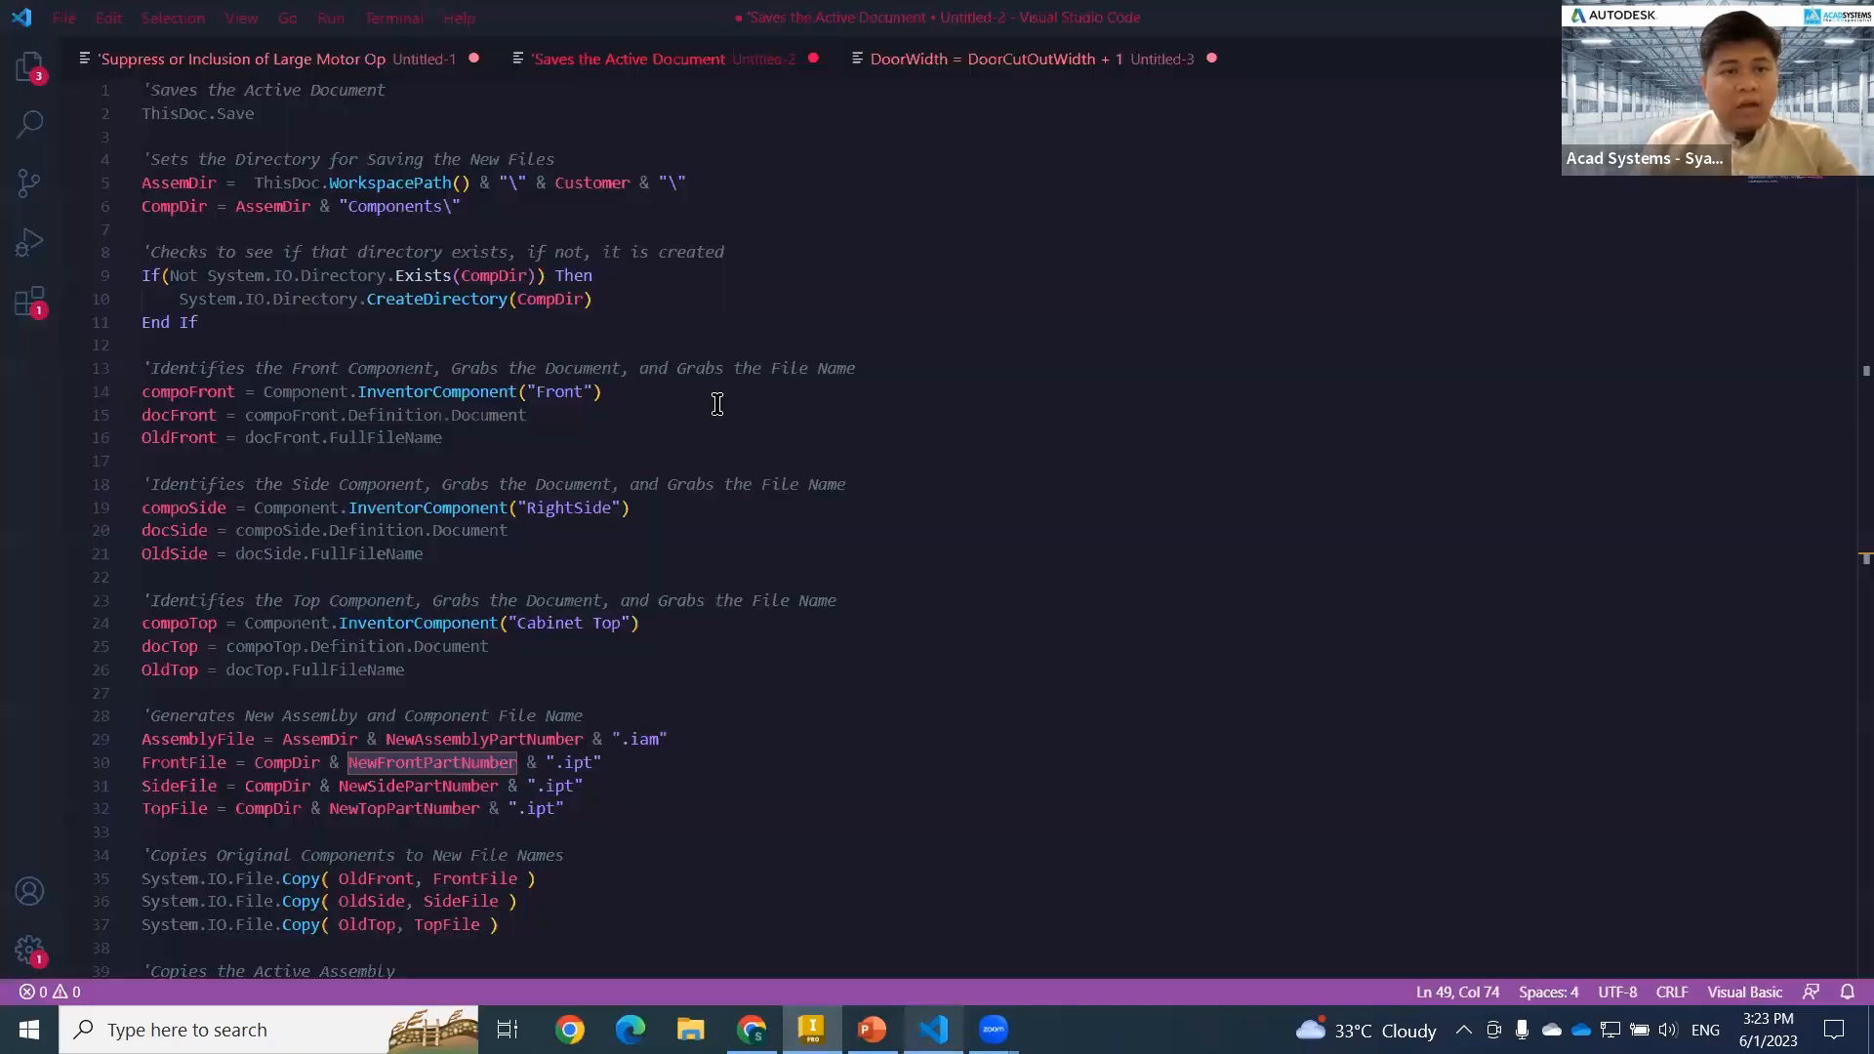
left_click(695, 186)
key("ctrl+a")
key("ctrl+c")
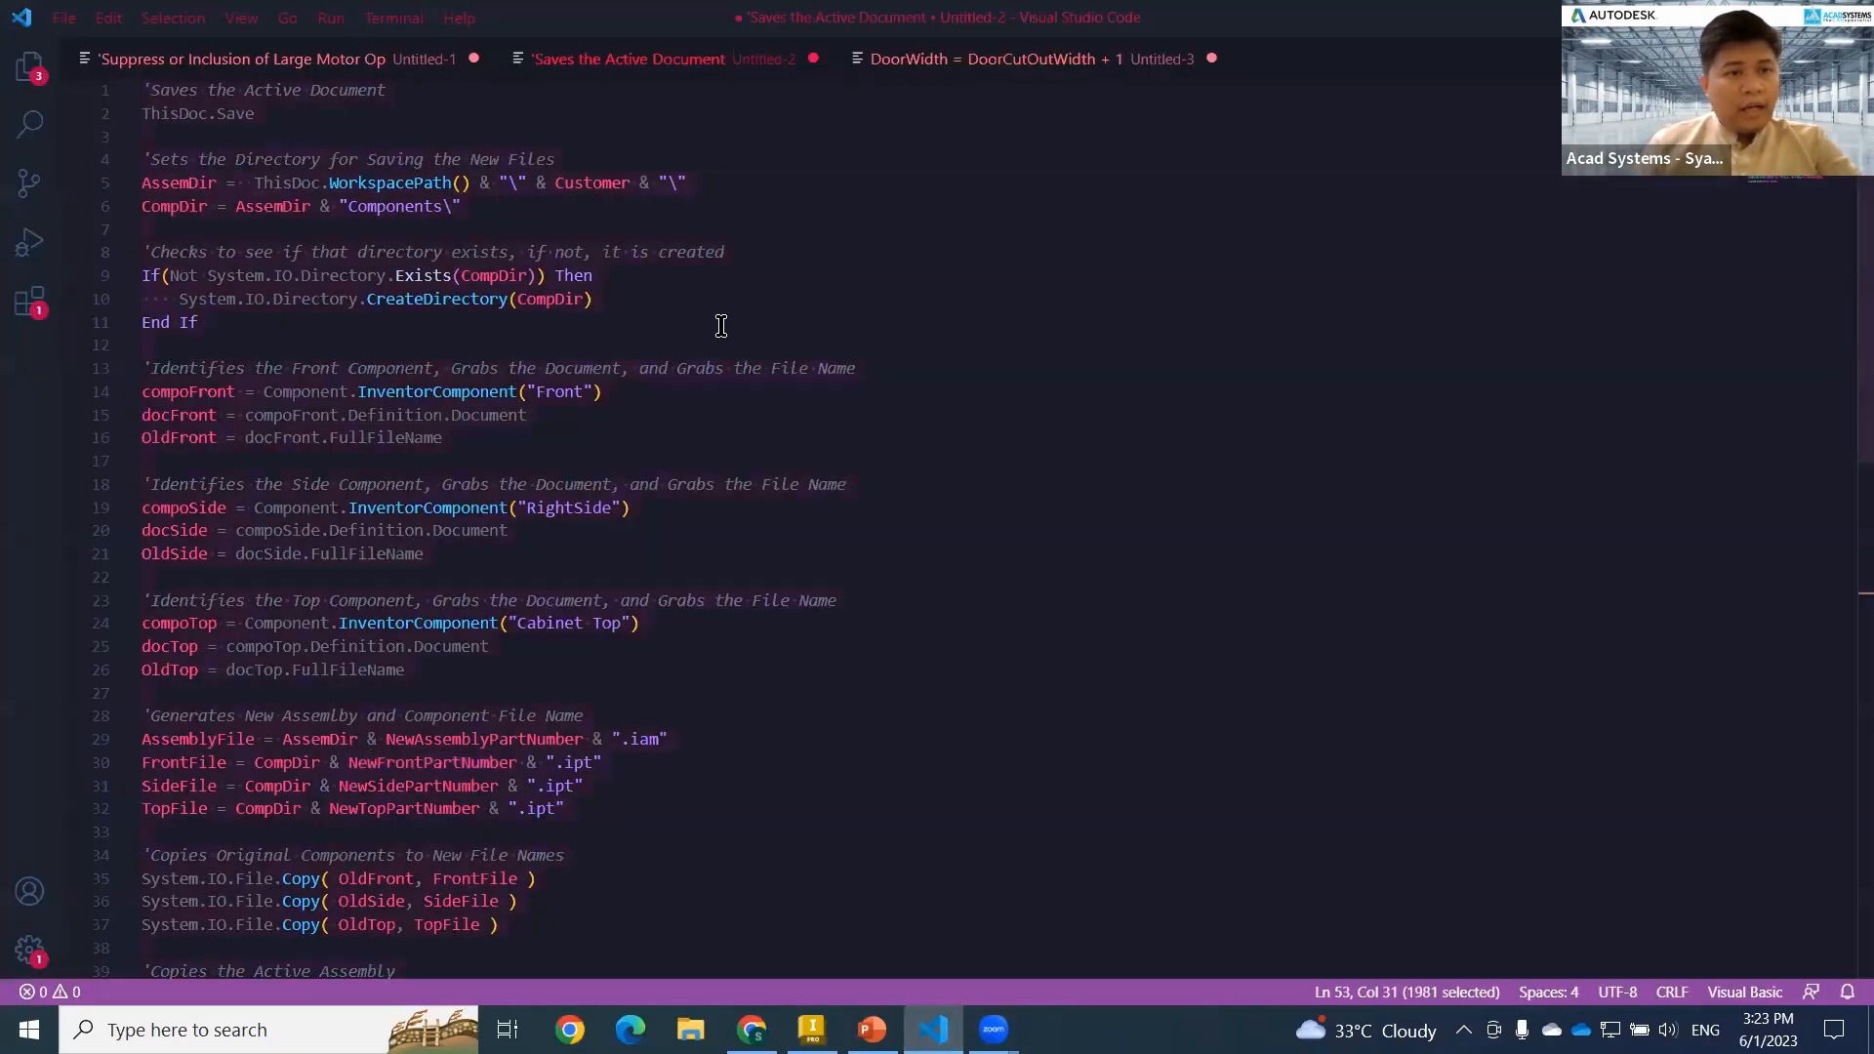
key("alt+Tab")
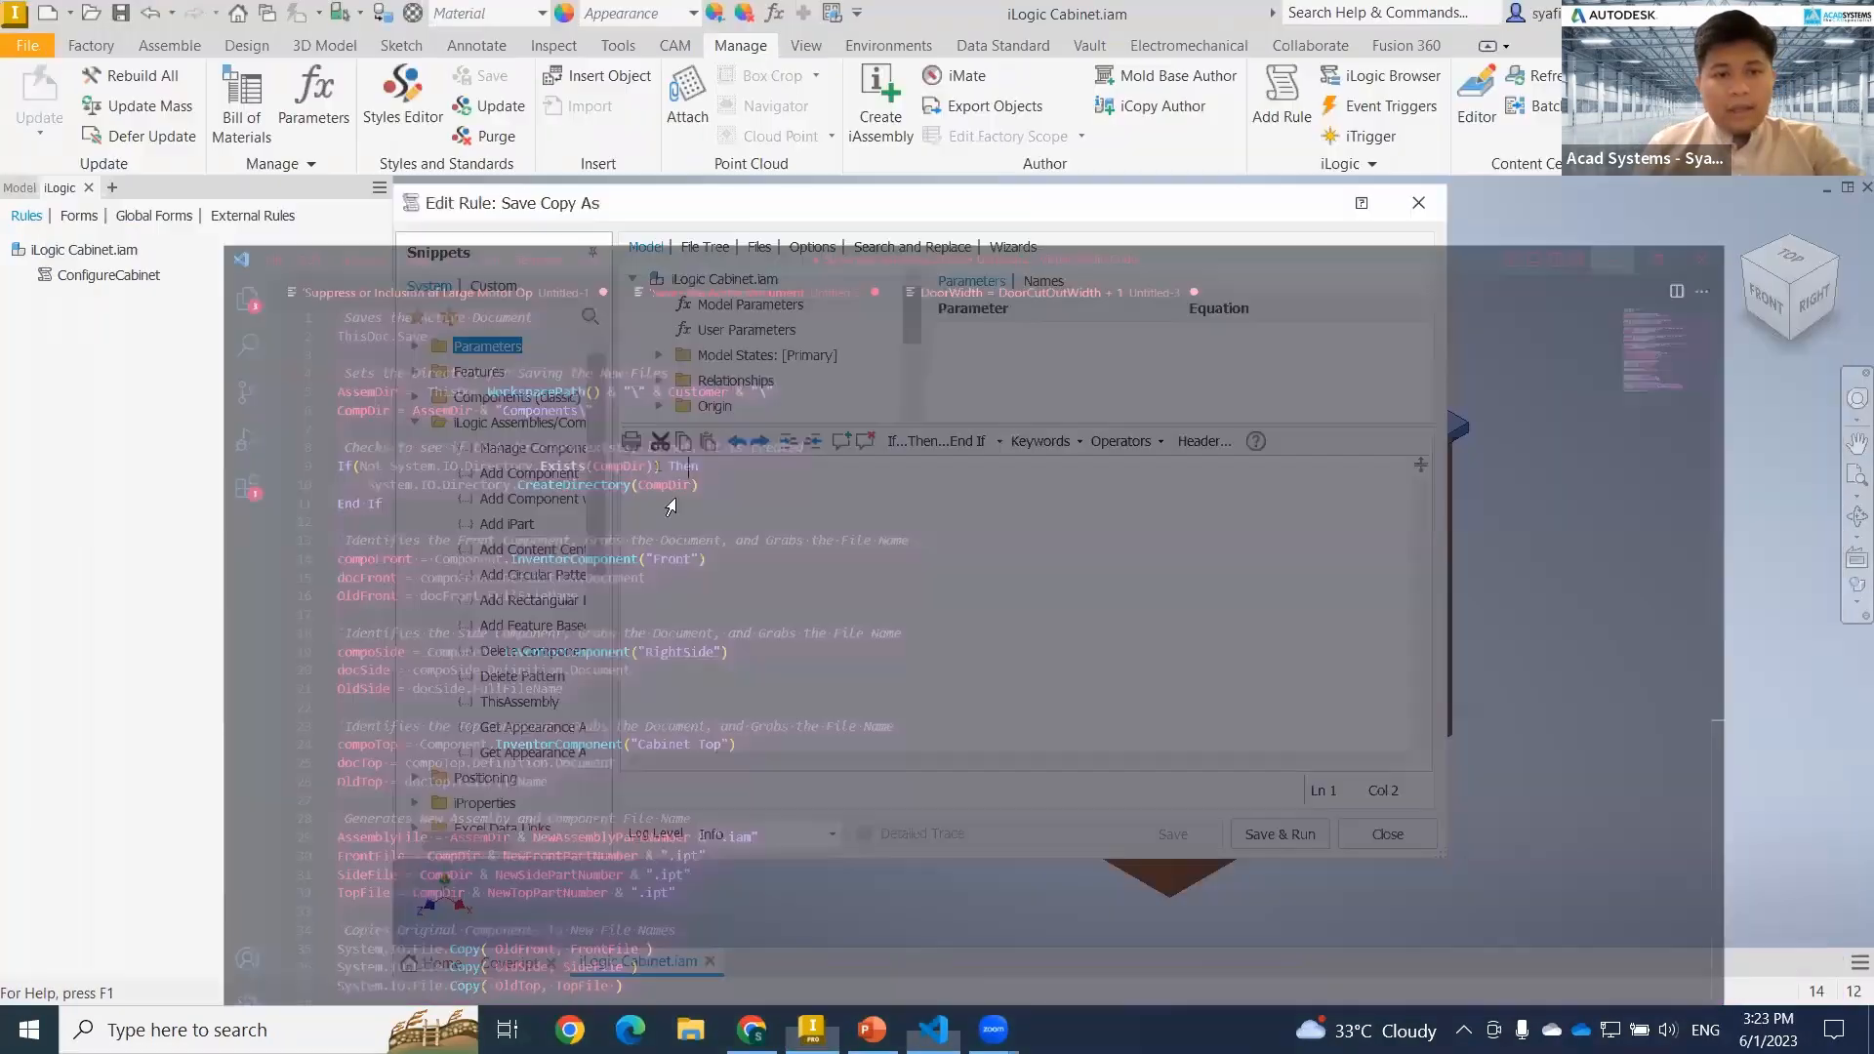
key("ctrl+v")
scroll(903, 665, "up", 15)
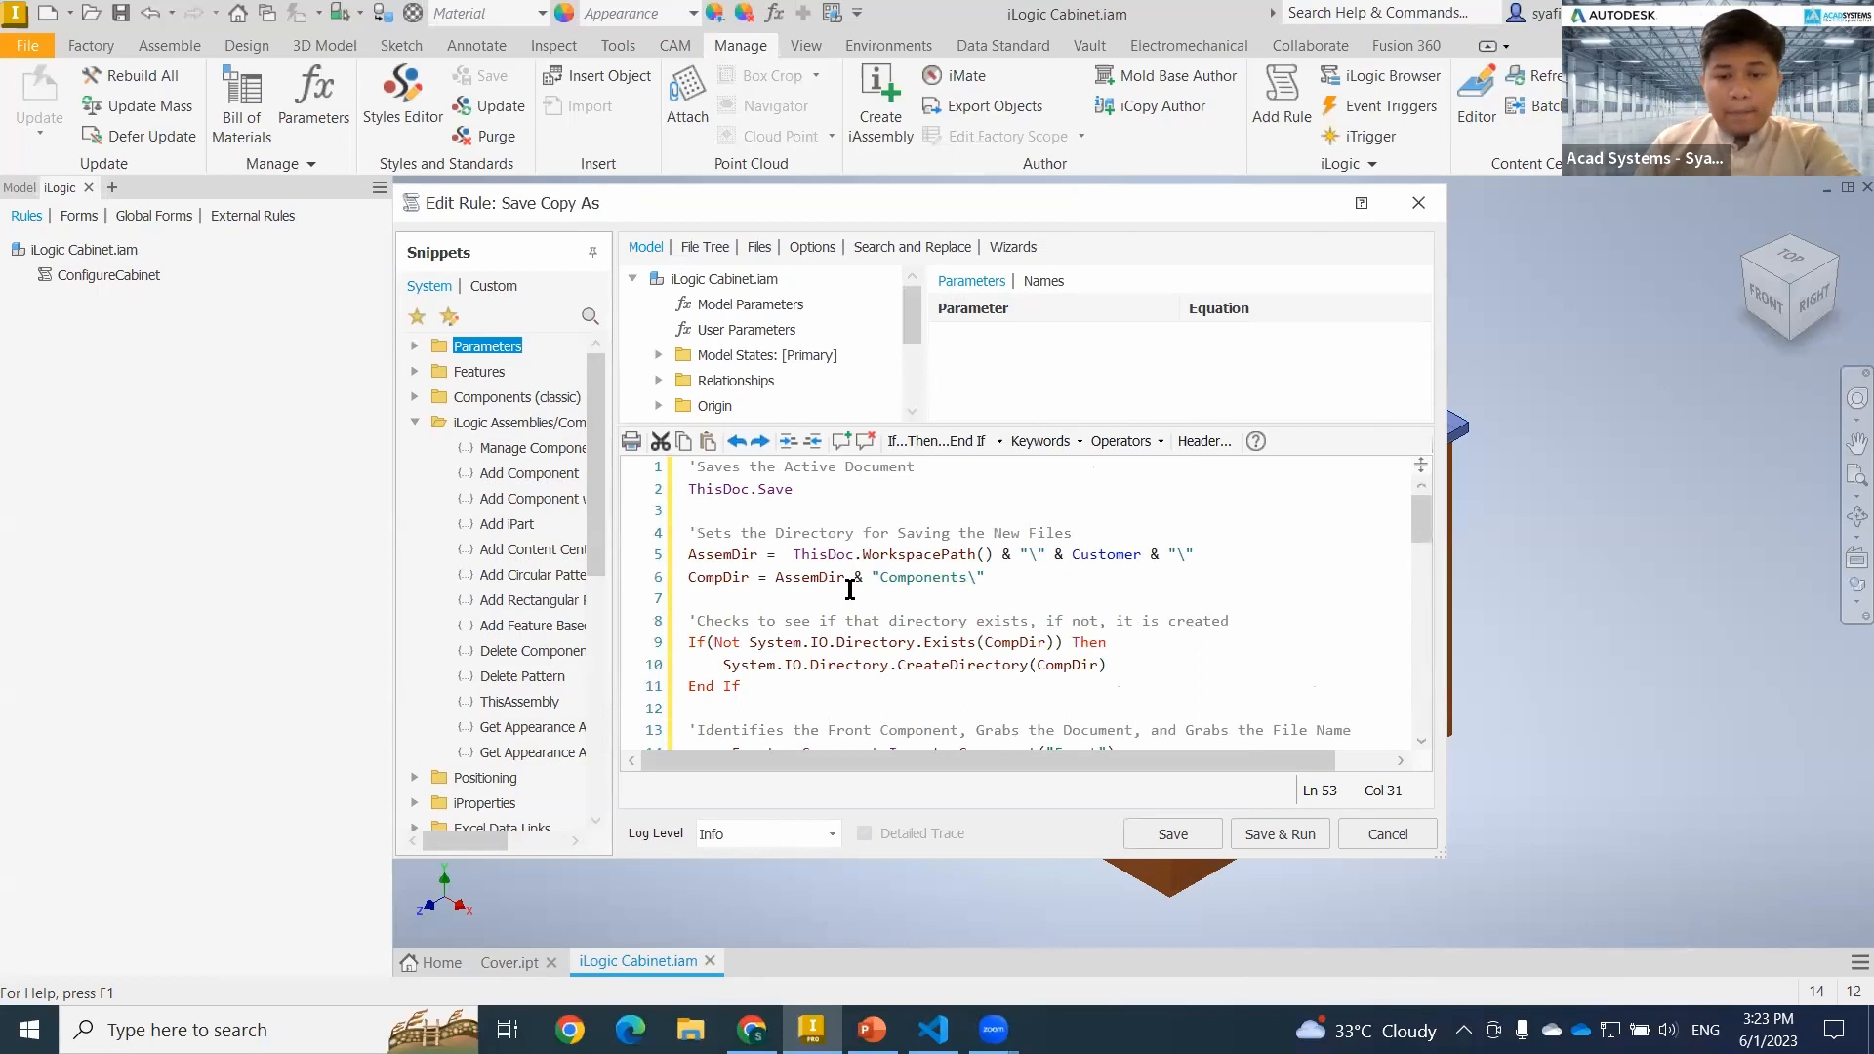
Save and run the Save Copy As rule, dismiss the resulting dialog and close the rule editor.
left_click(1274, 831)
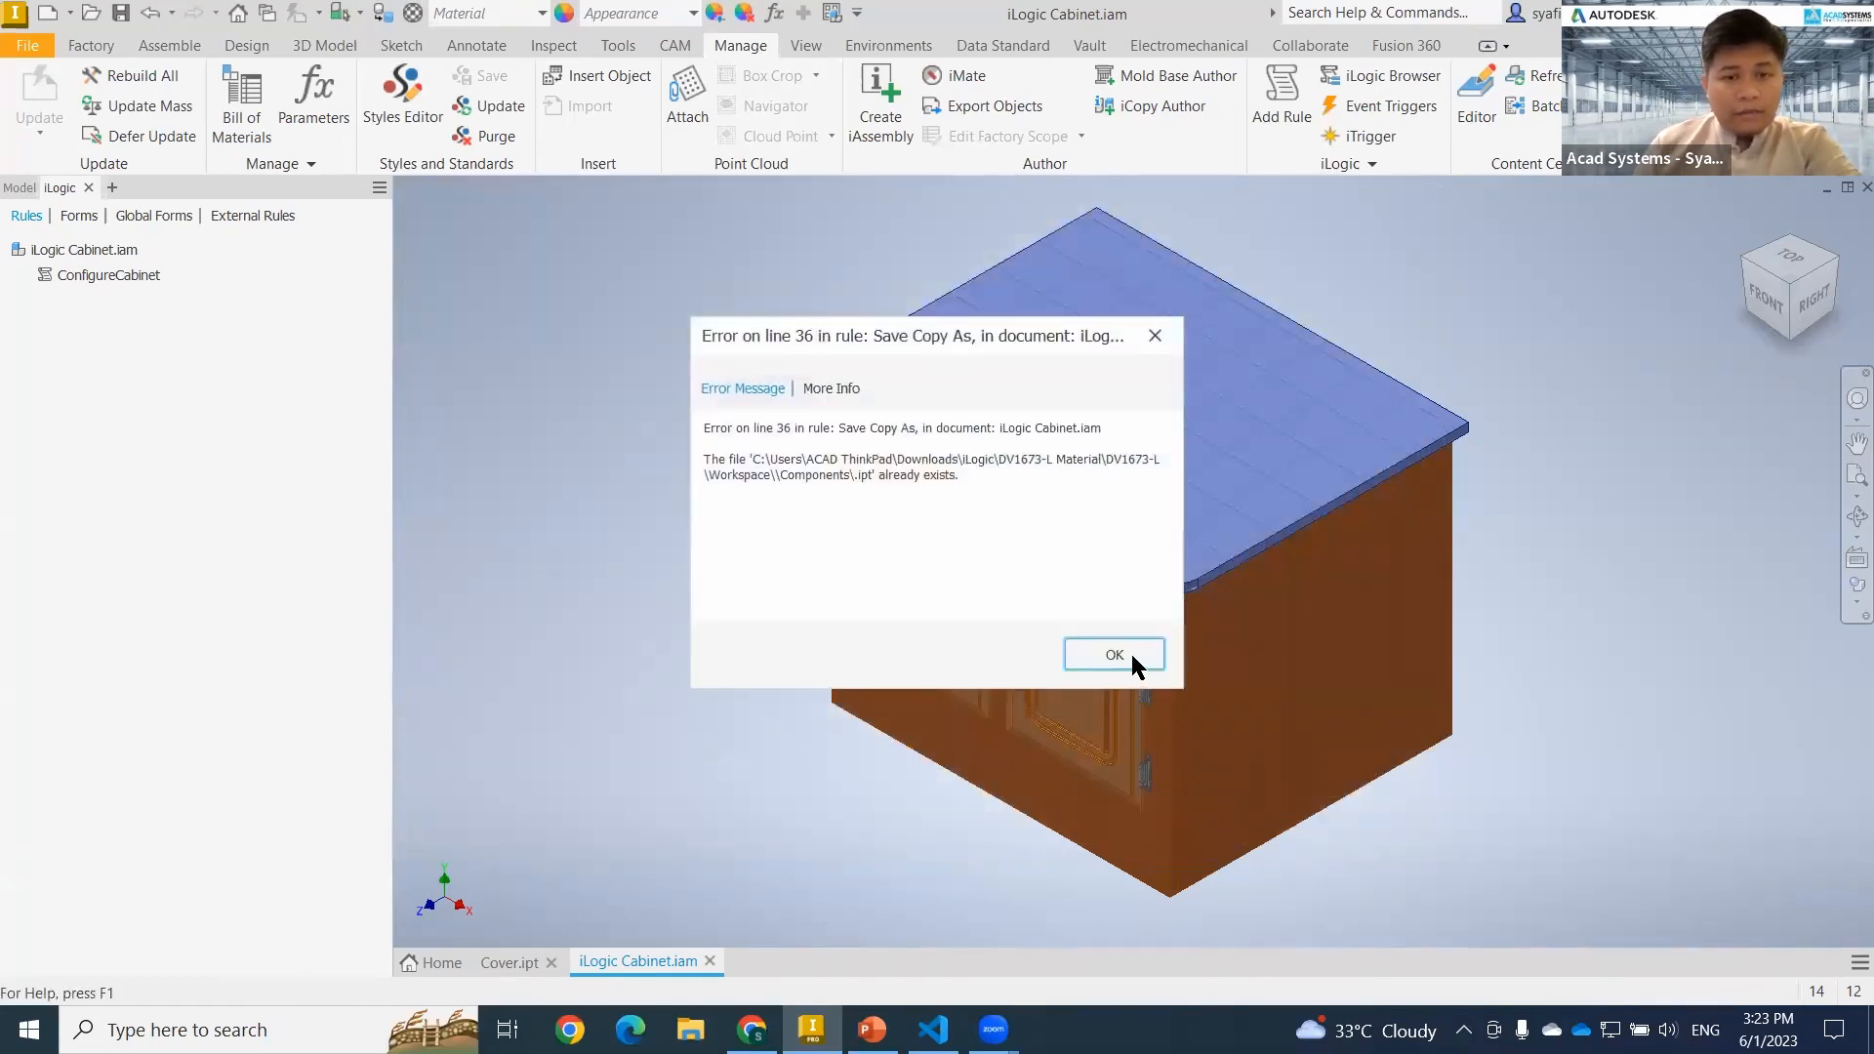
left_click(1132, 654)
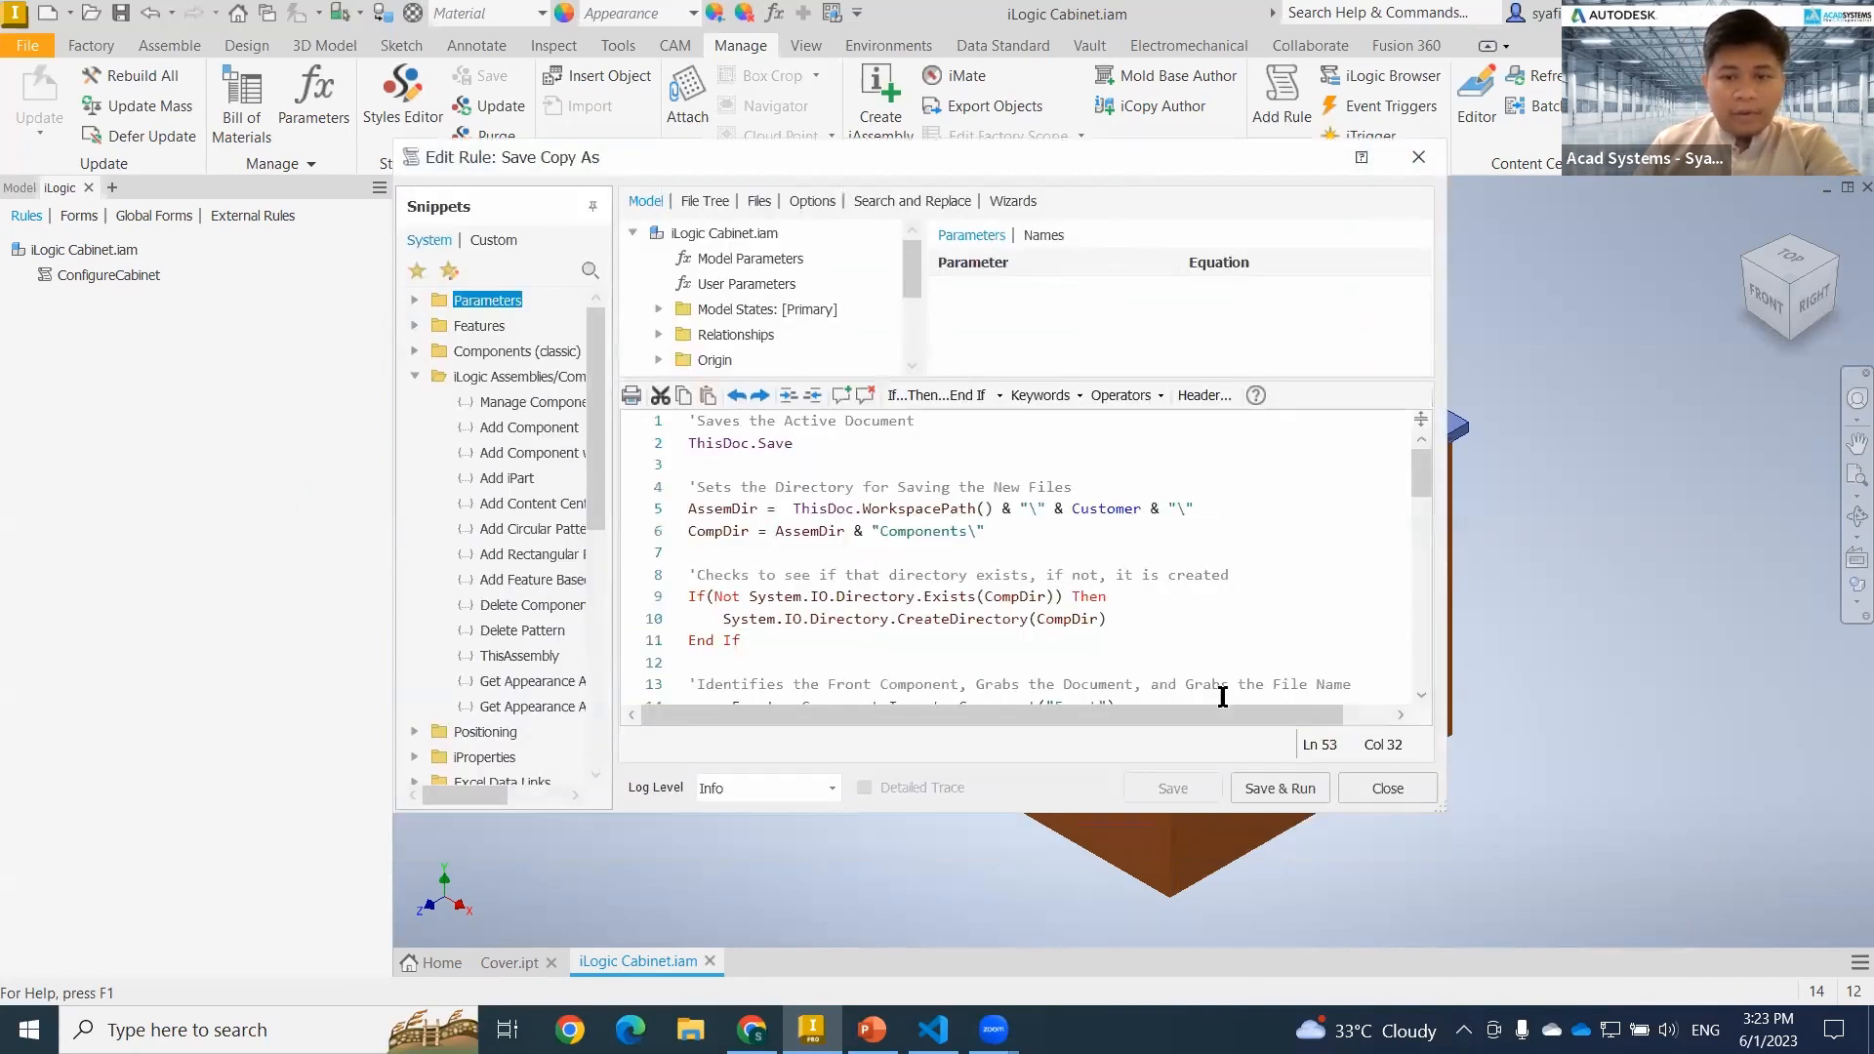
left_click(1384, 788)
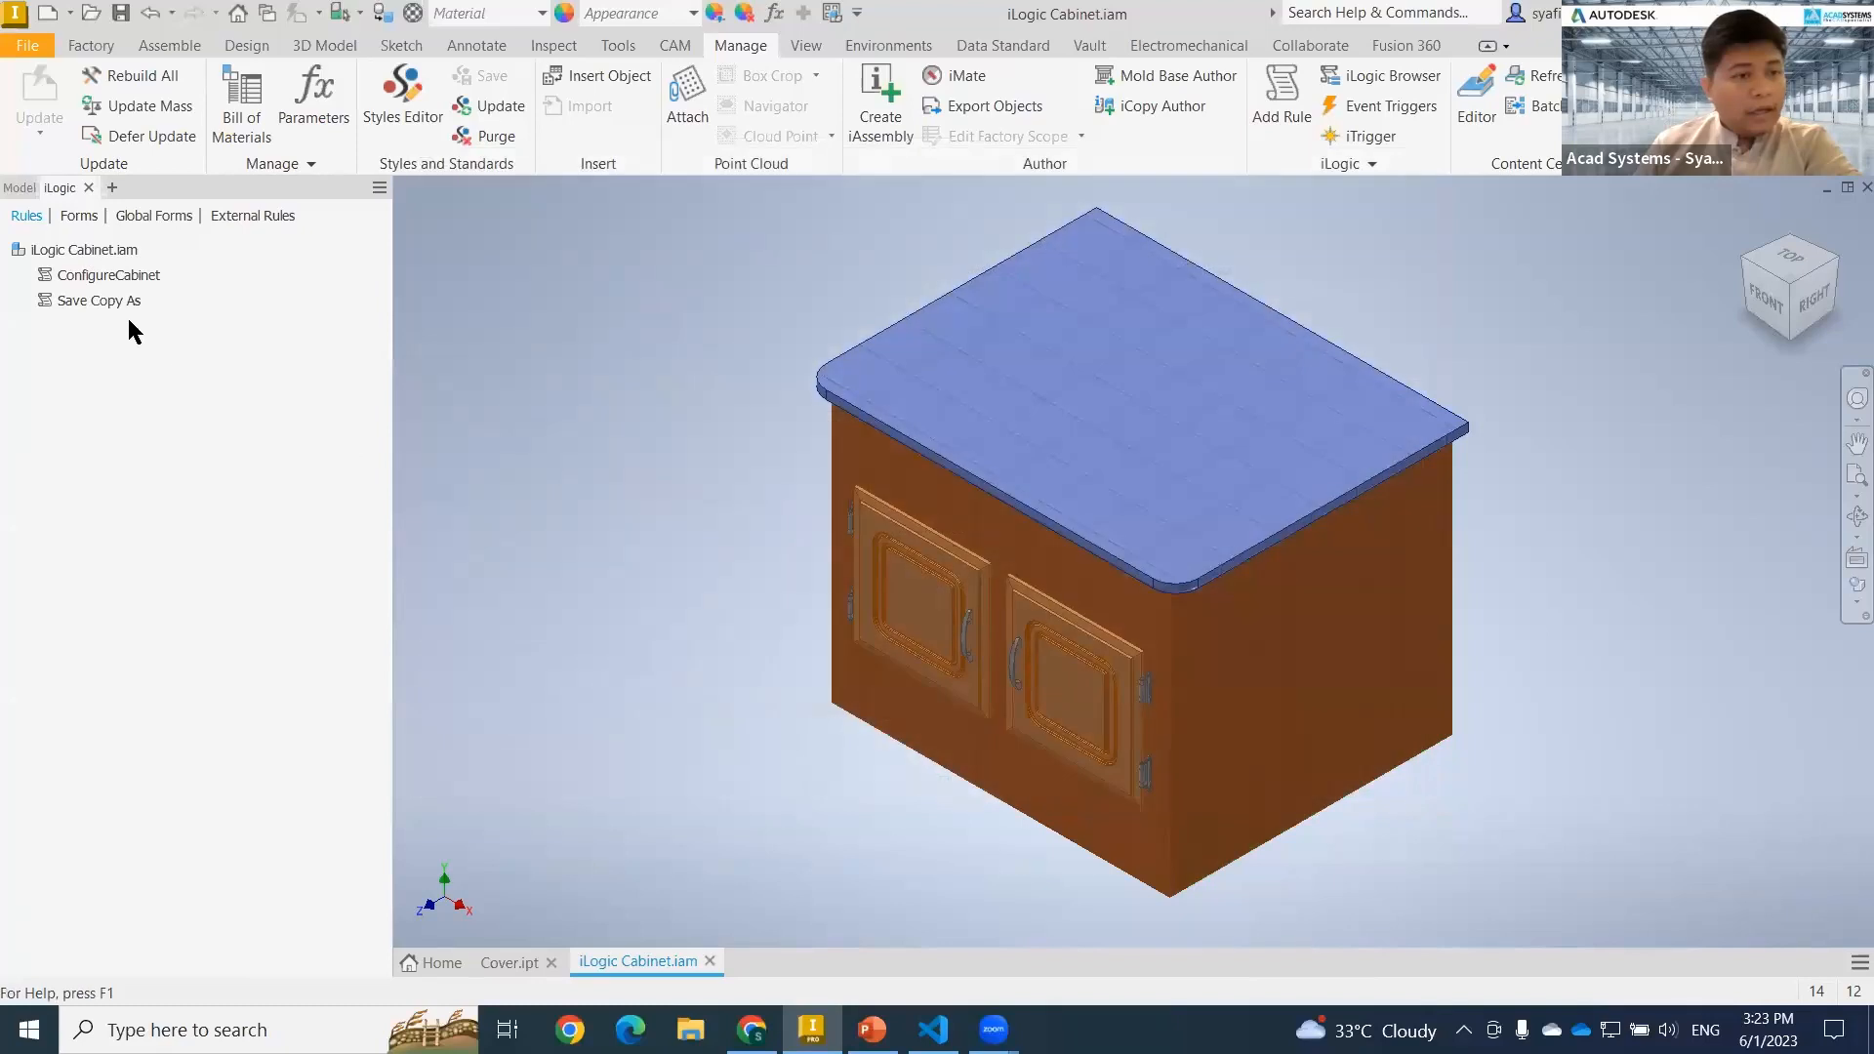
Add a new iLogic rule named "Door Check" to the cabinet assembly.
right_click(135, 350)
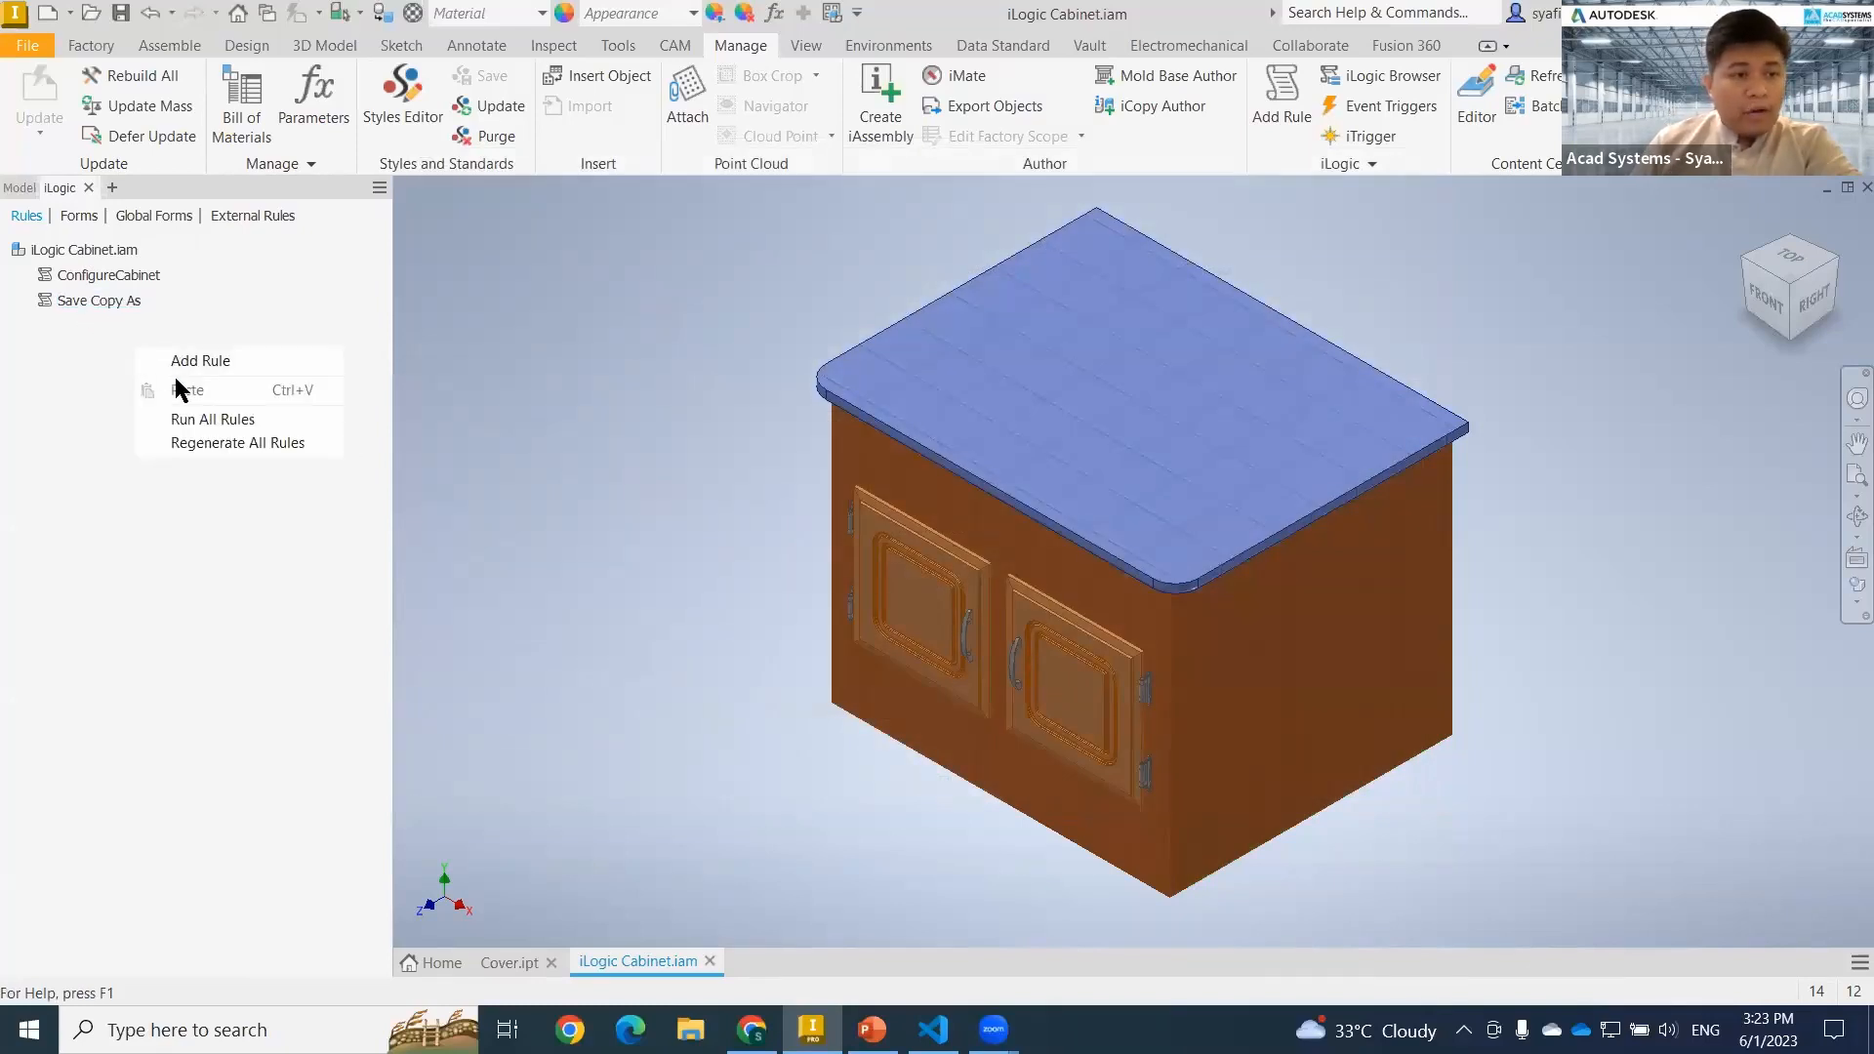
left_click(200, 361)
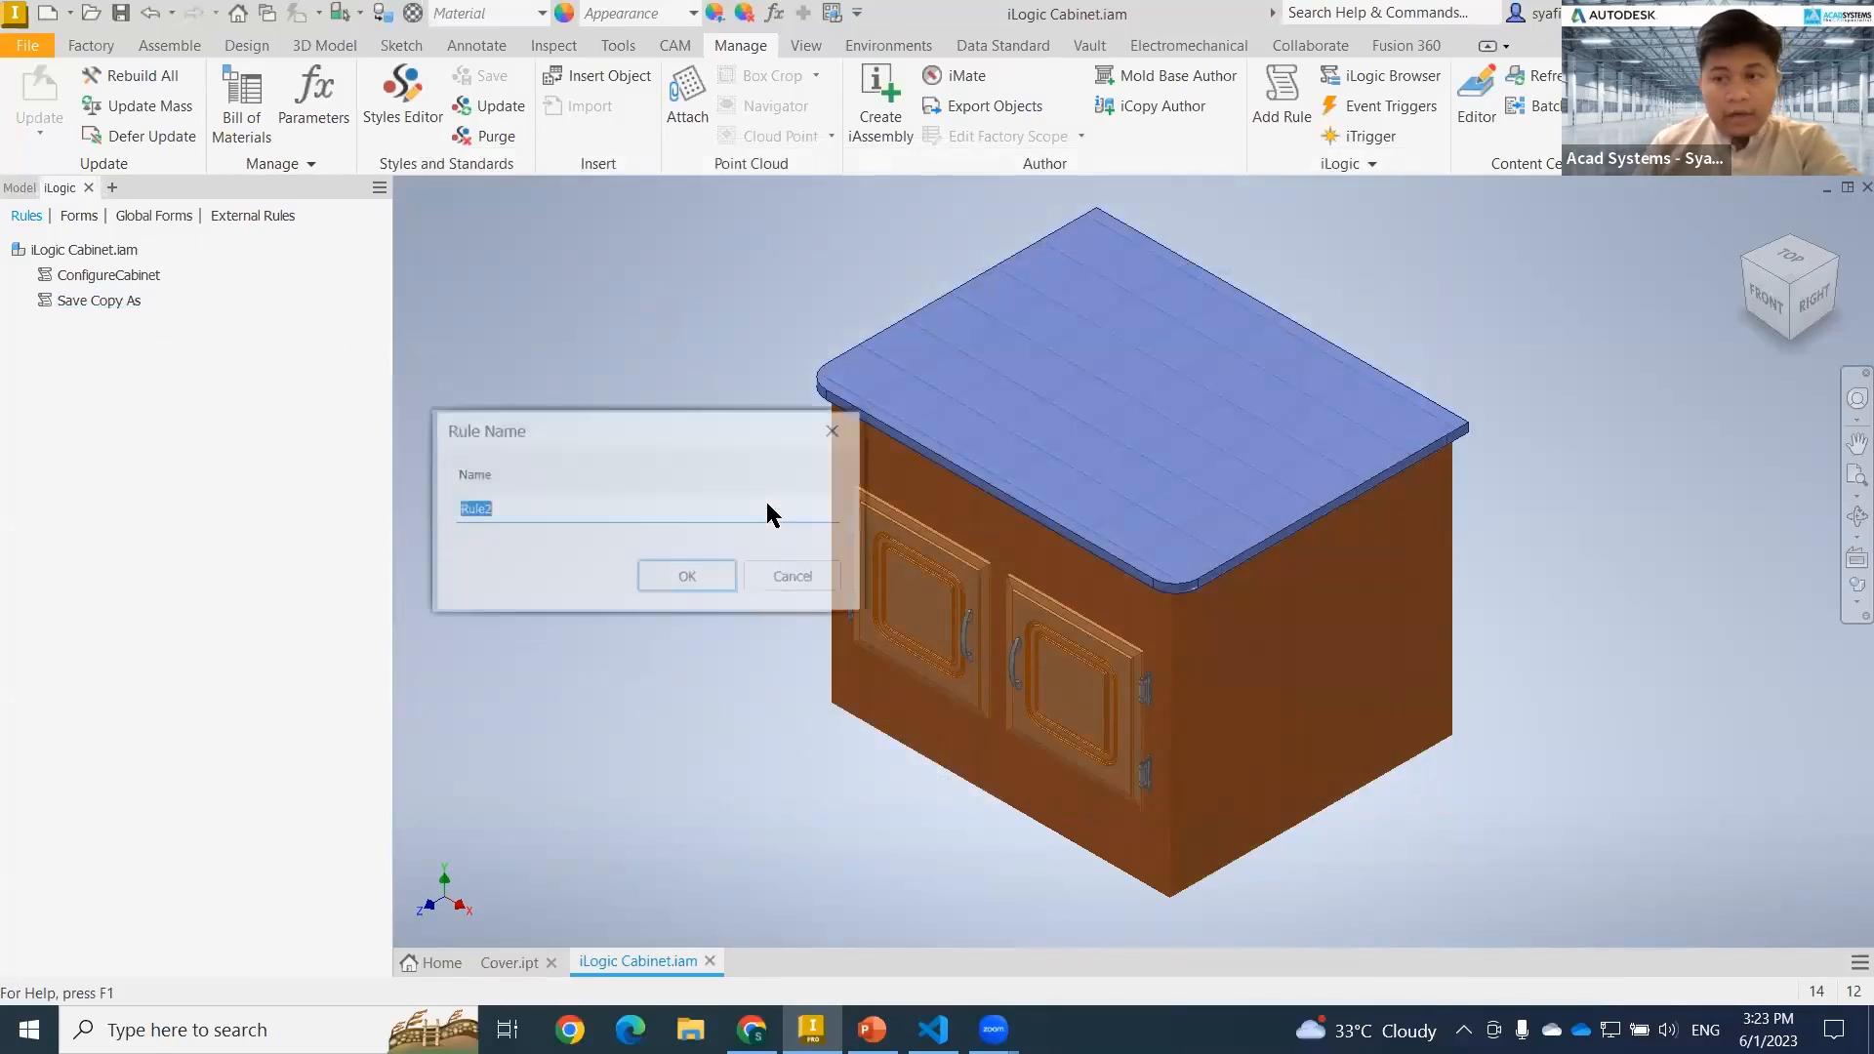
type("Door Check")
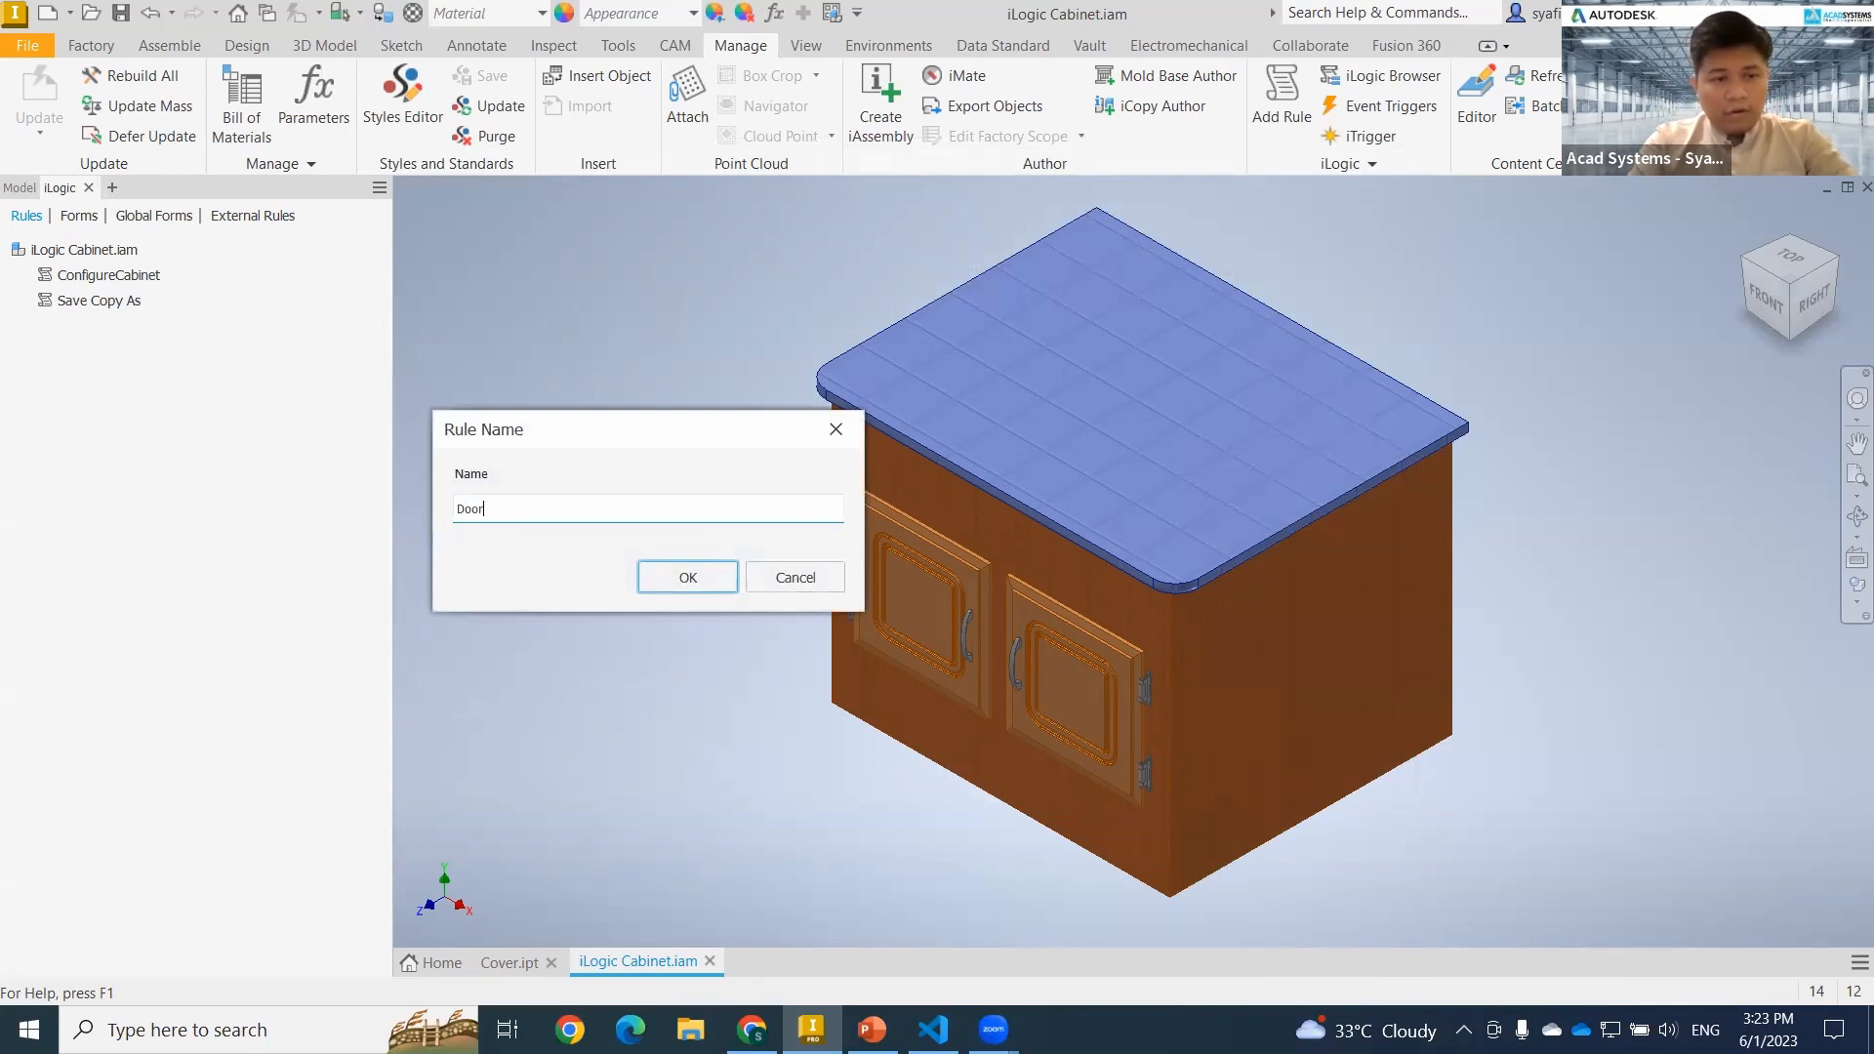
left_click(660, 580)
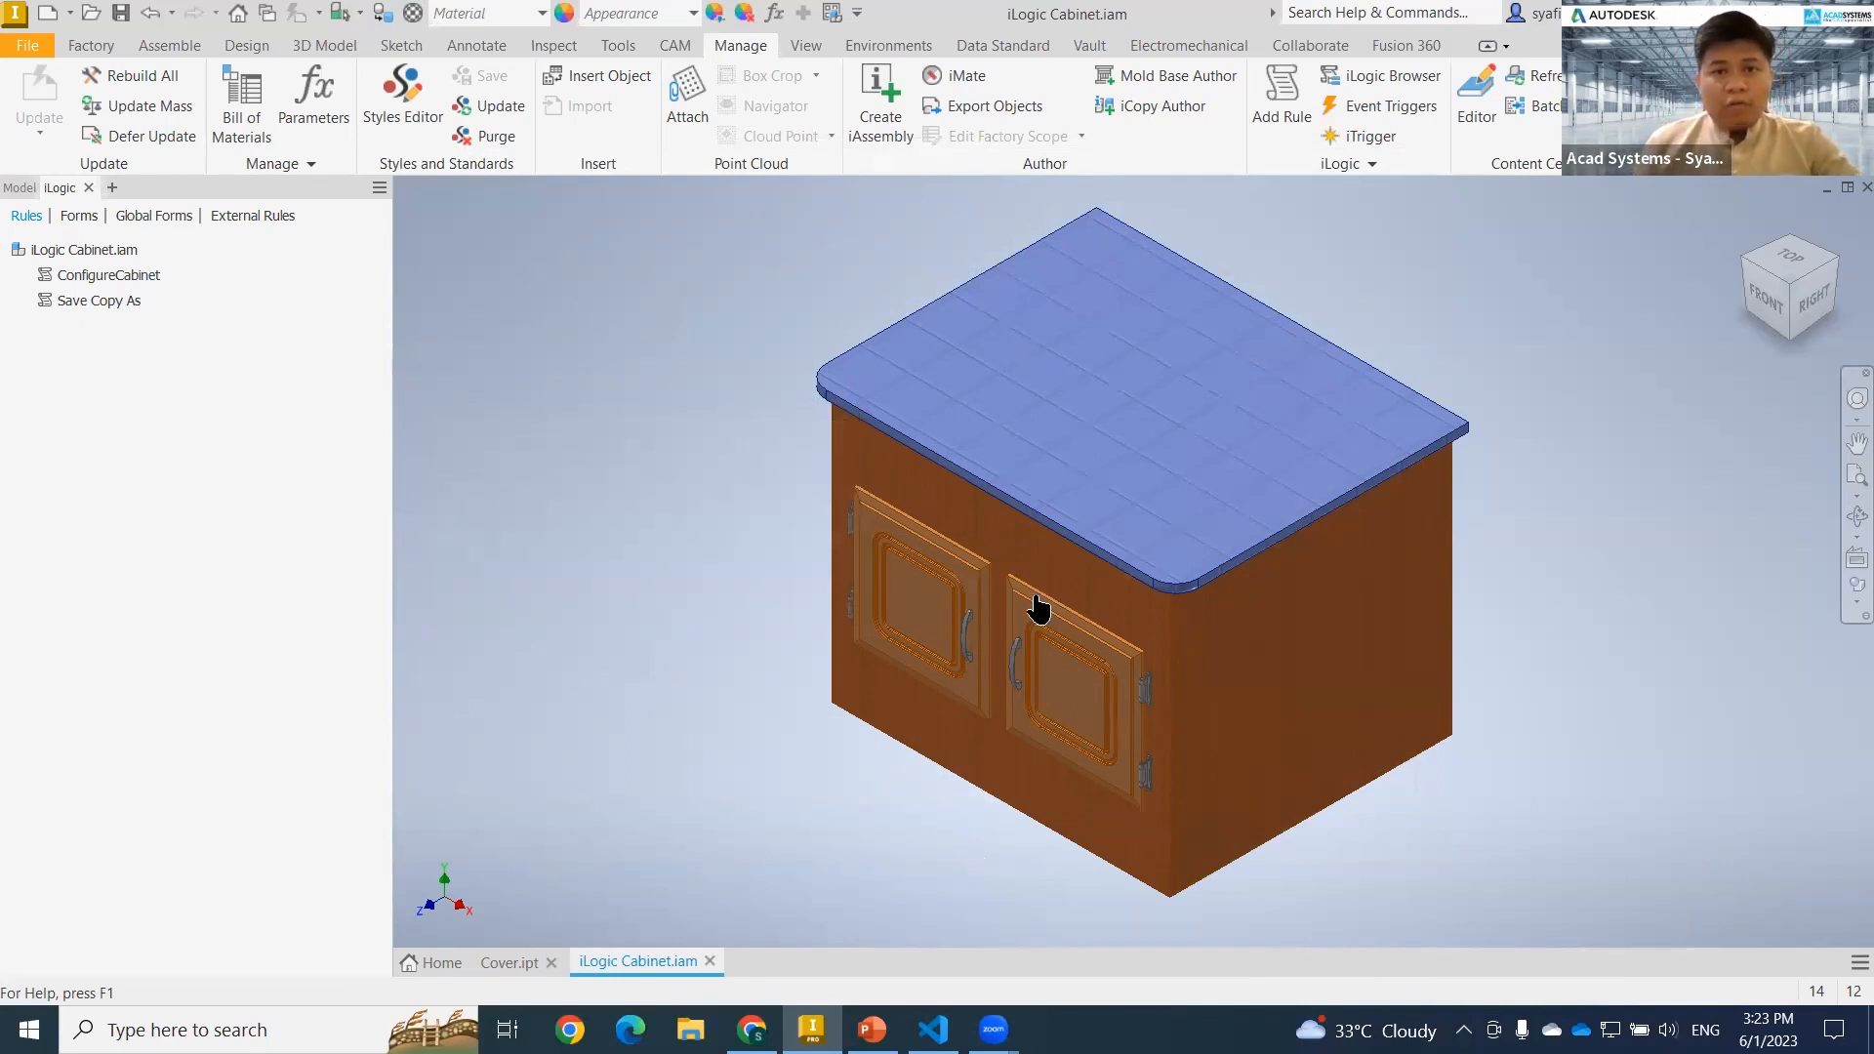
Copy the door lookup script with its voice command and message box from Visual Studio Code into the Door Check rule in Inventor.
key("alt+Tab")
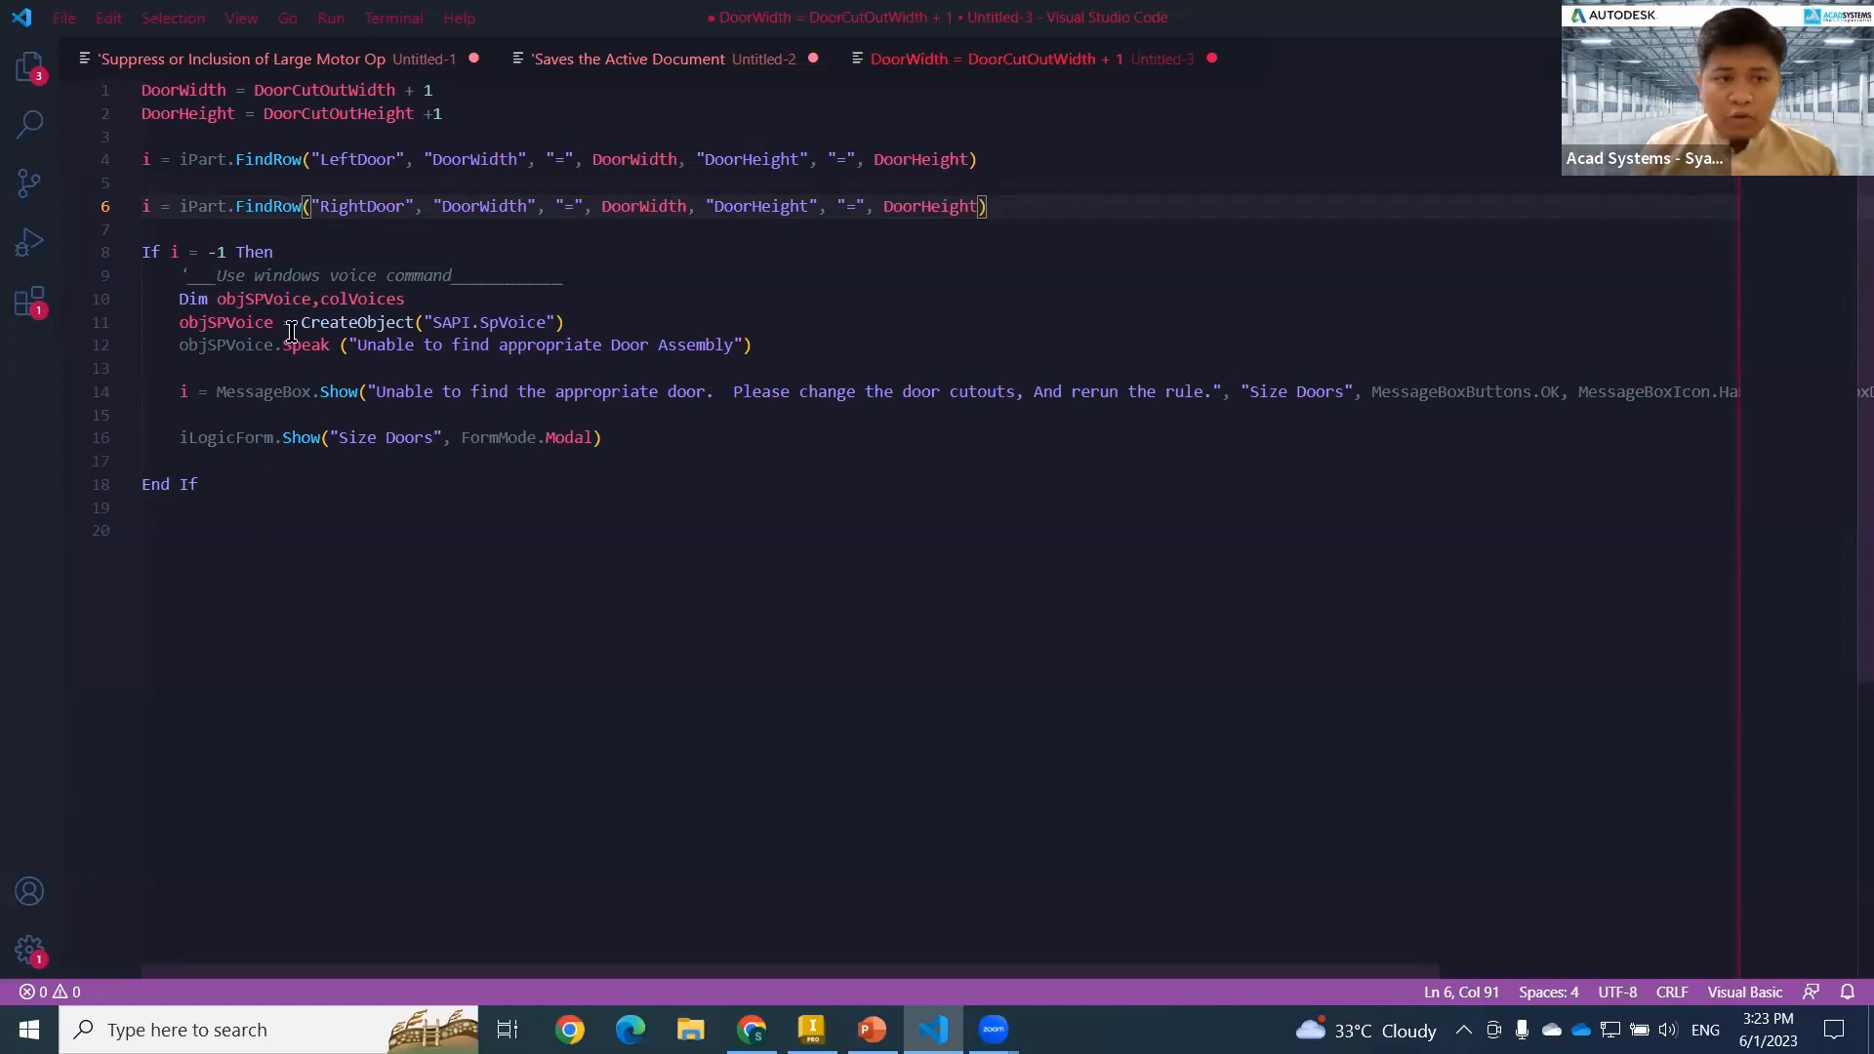
left_click_drag(305, 296, 406, 299)
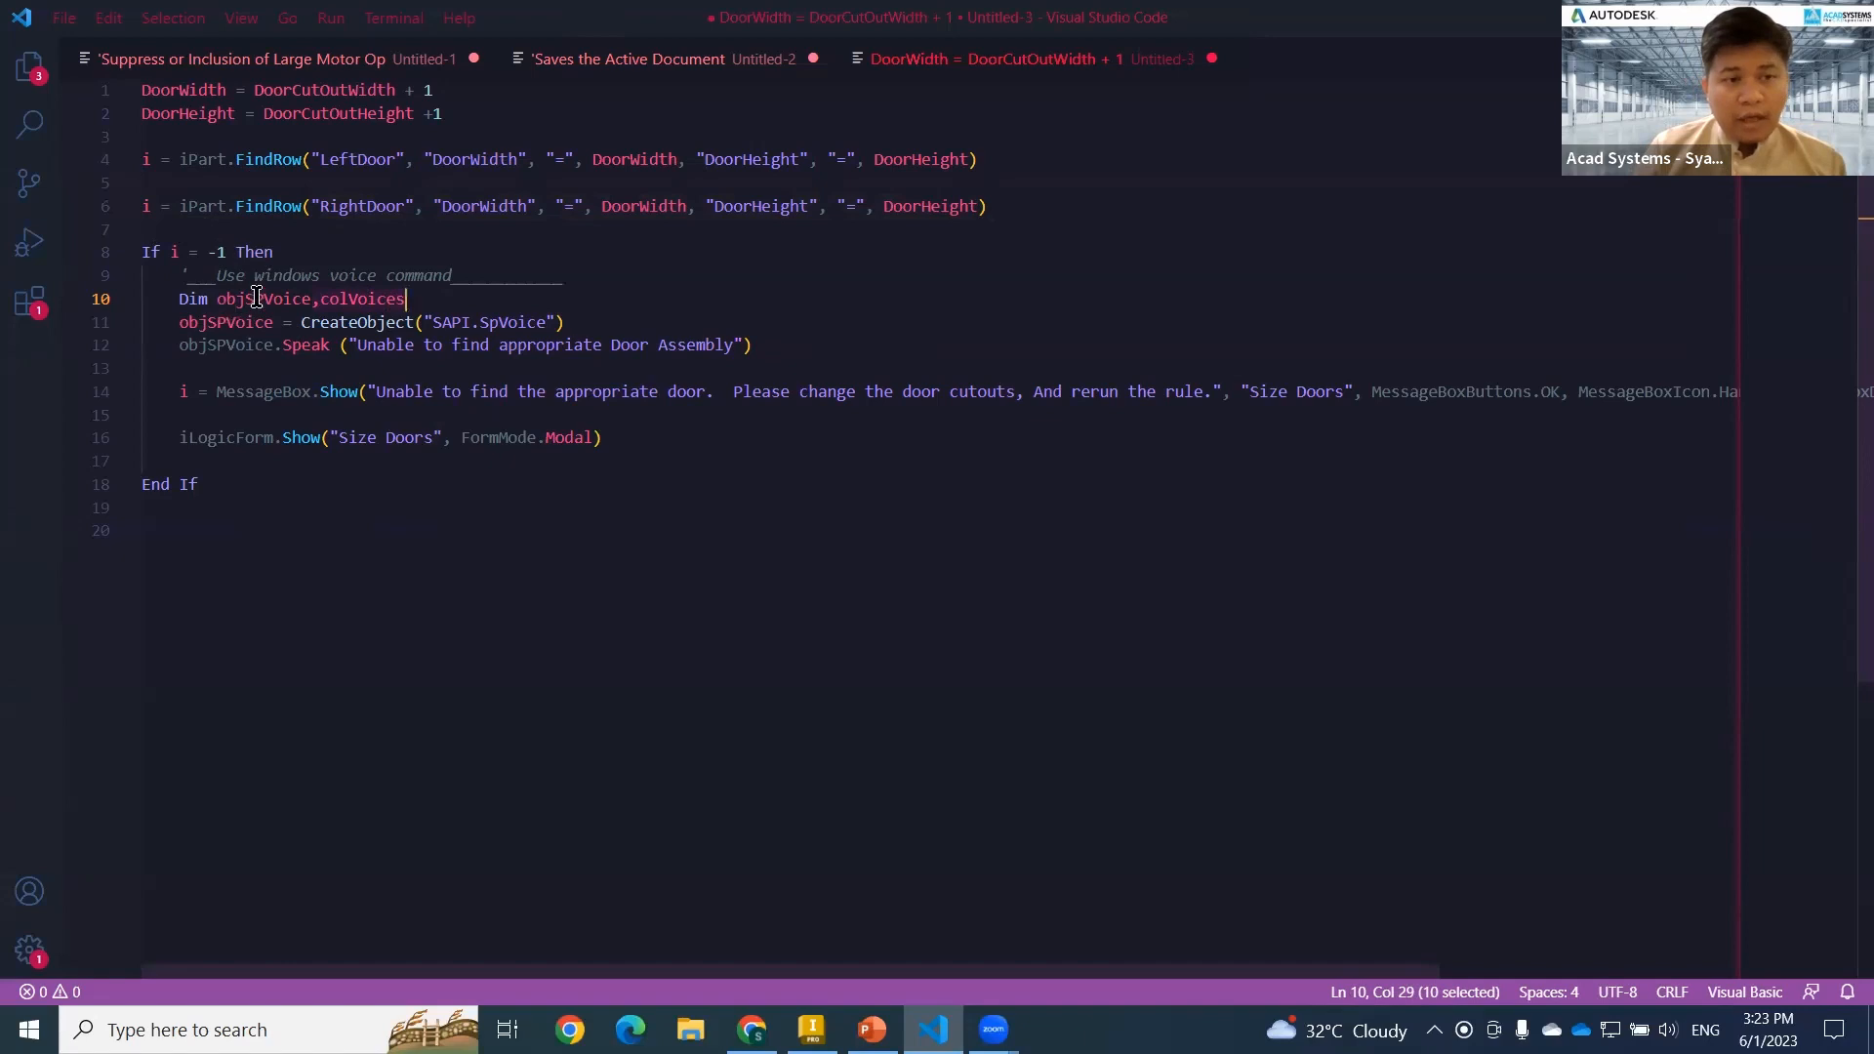
left_click_drag(183, 300, 805, 400)
left_click_drag(758, 549, 150, 94)
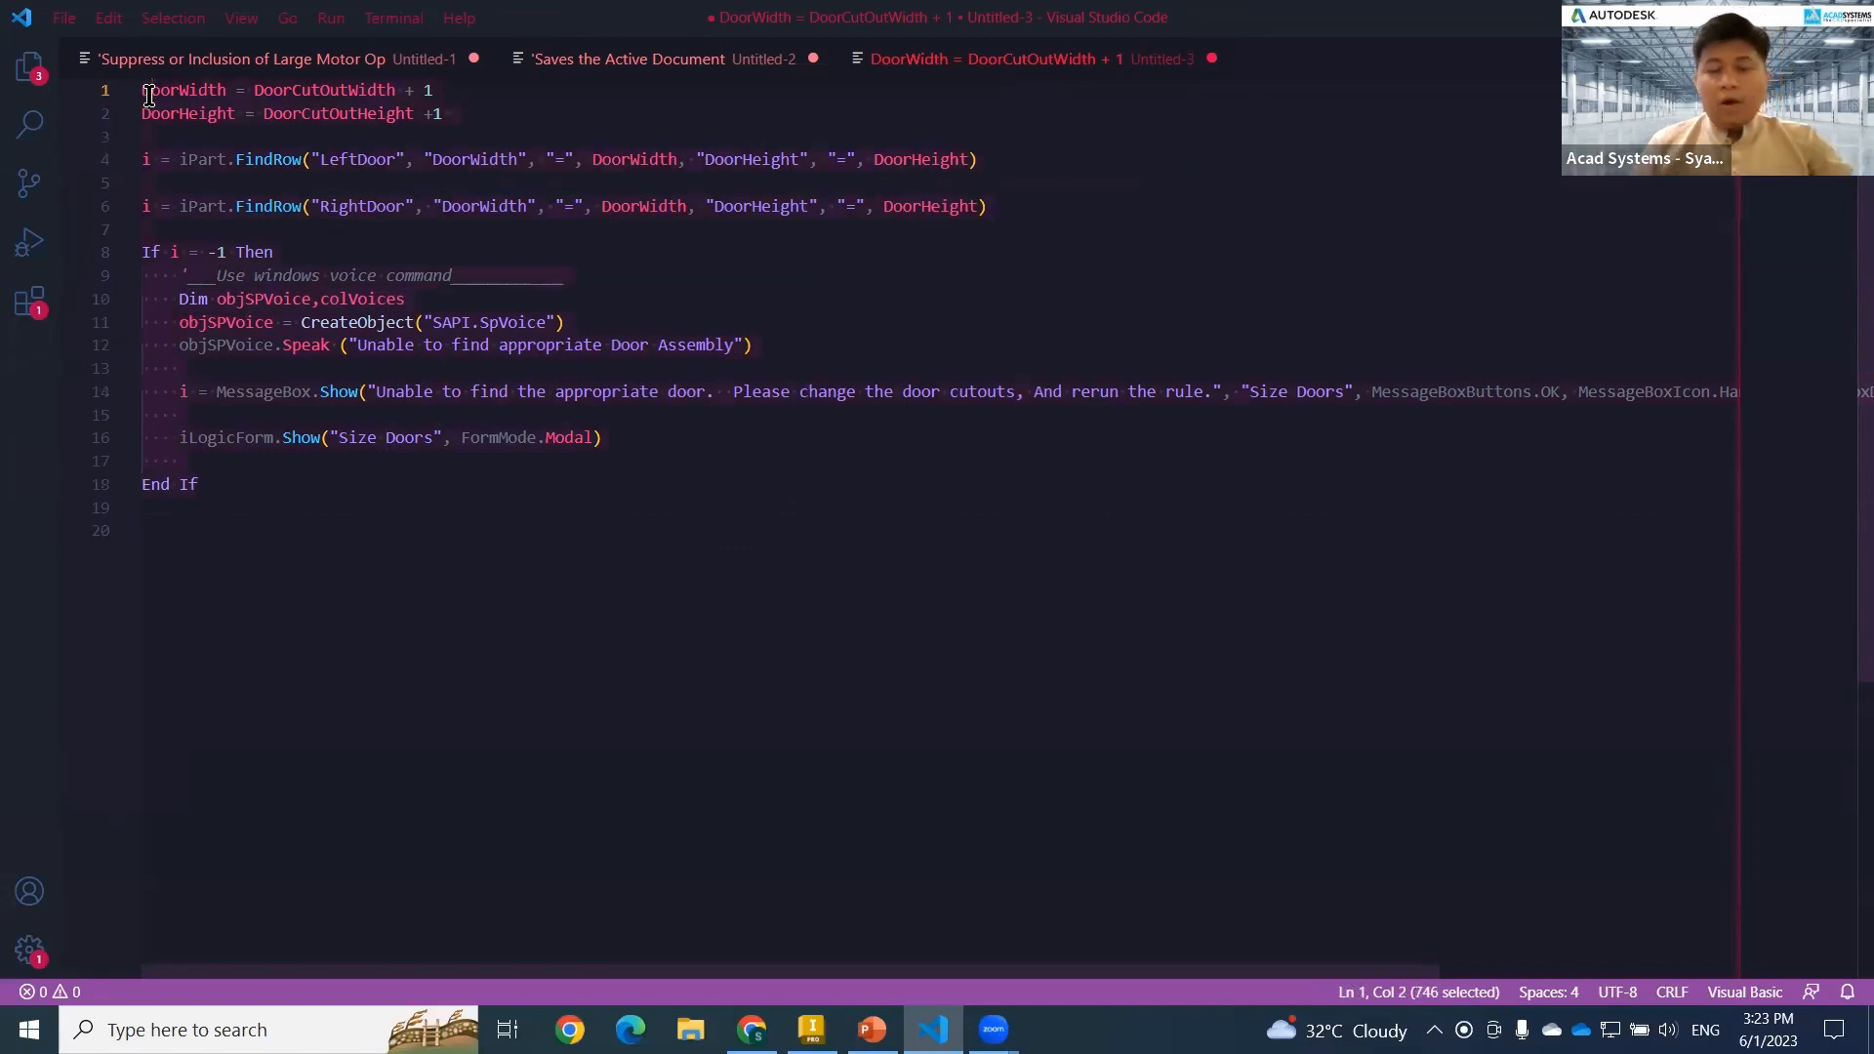
key("alt+Tab")
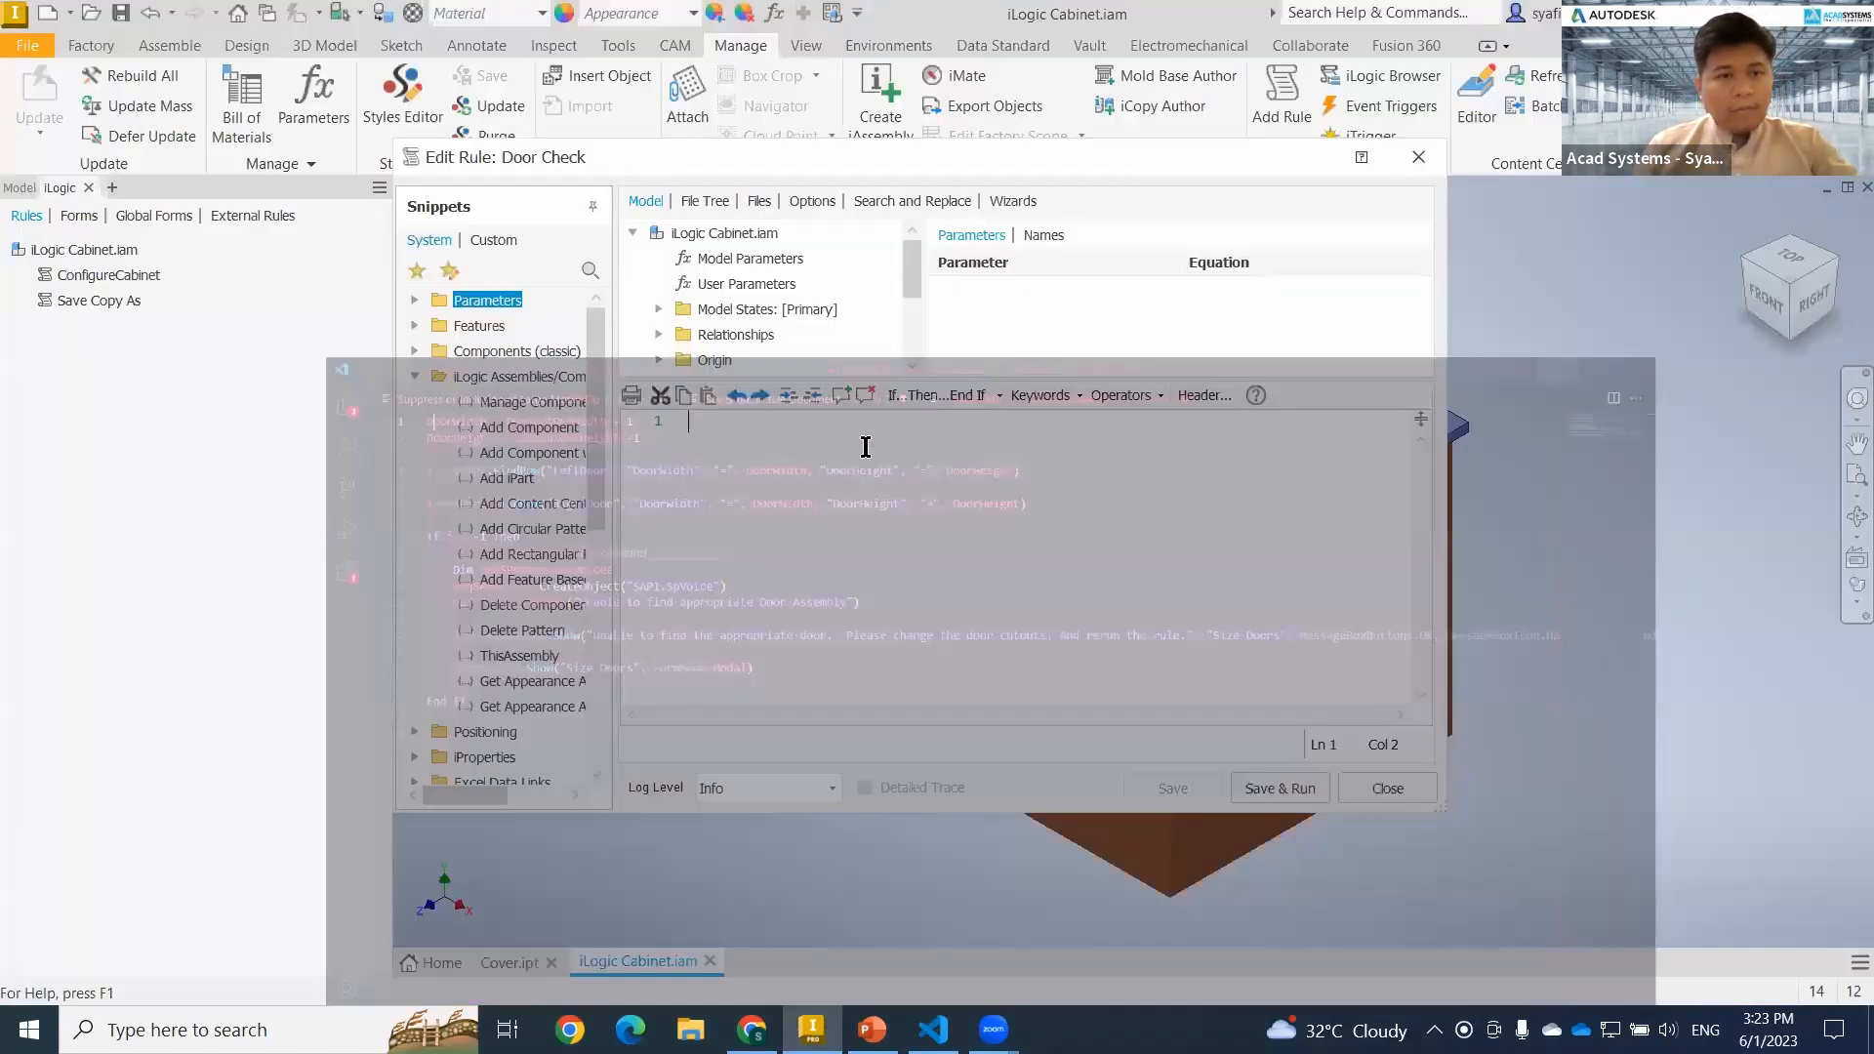
key("ctrl+v")
scroll(935, 596, "up", 4)
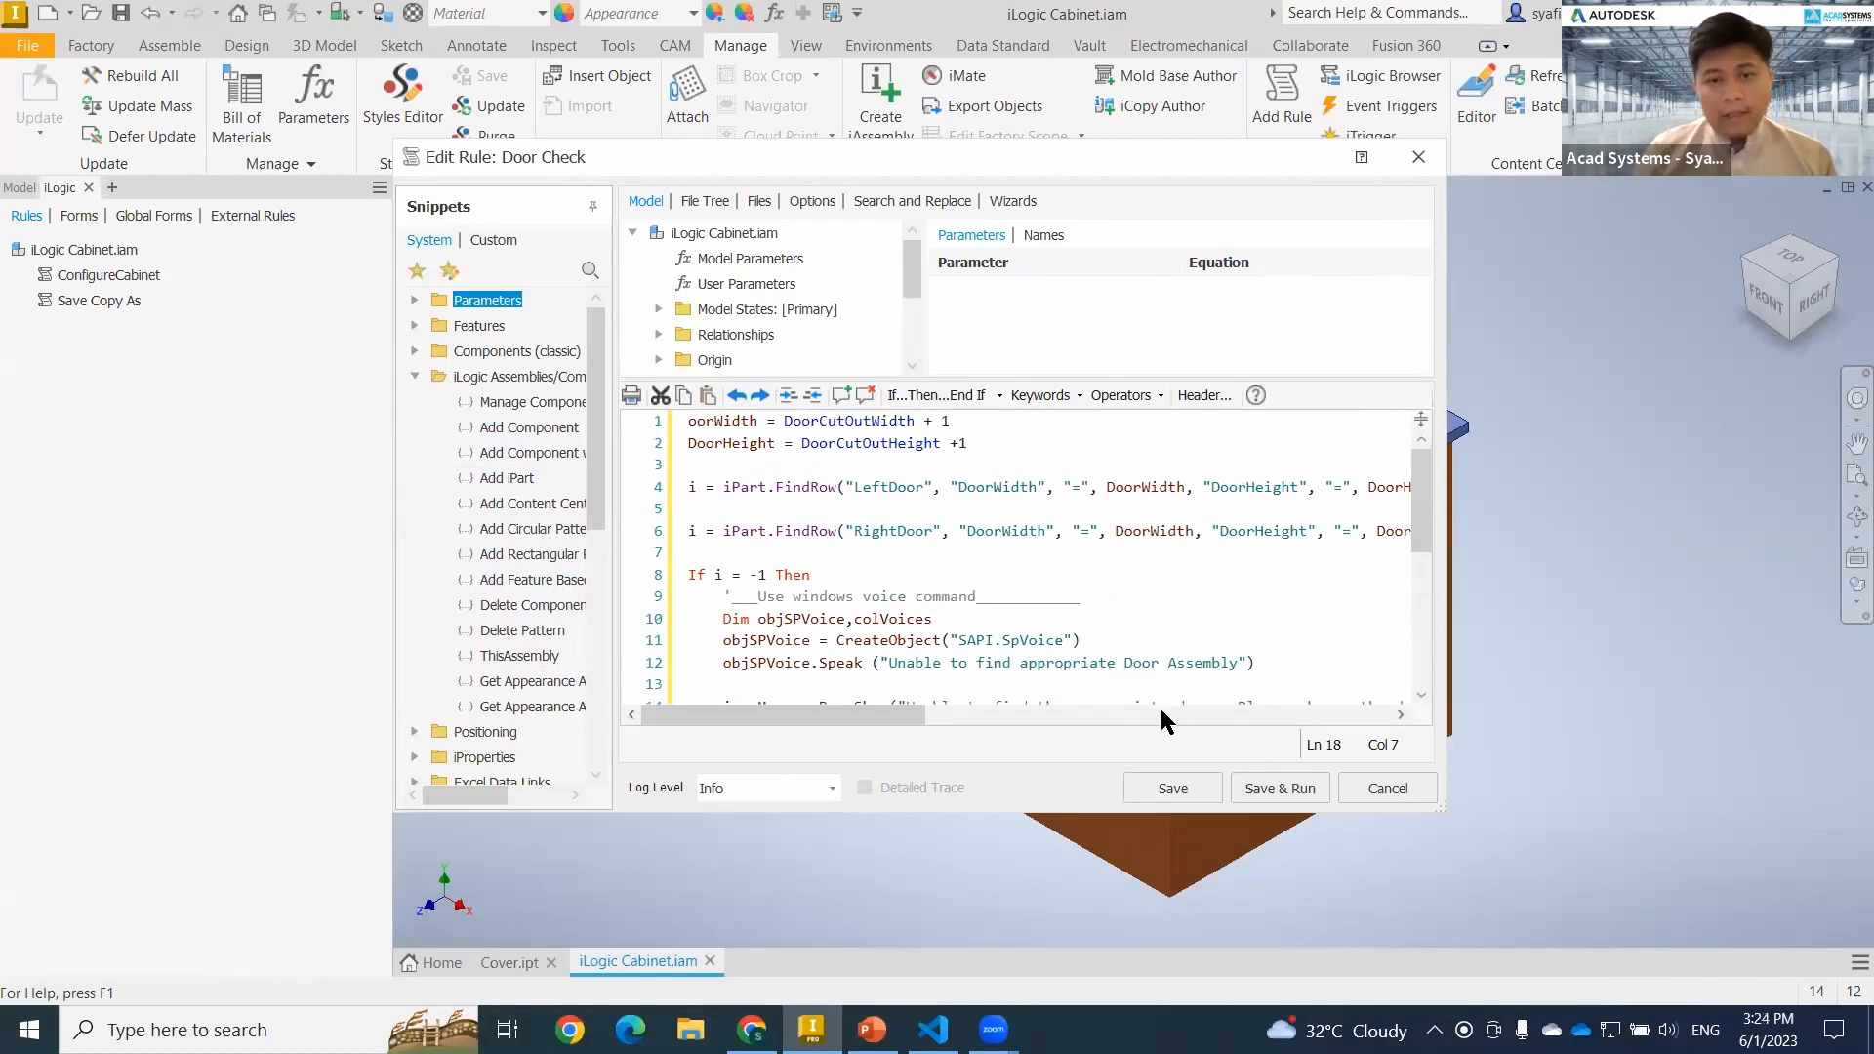
Save and run the Door Check rule, dismiss the resulting dialogs and close the rule editor.
left_click(1286, 787)
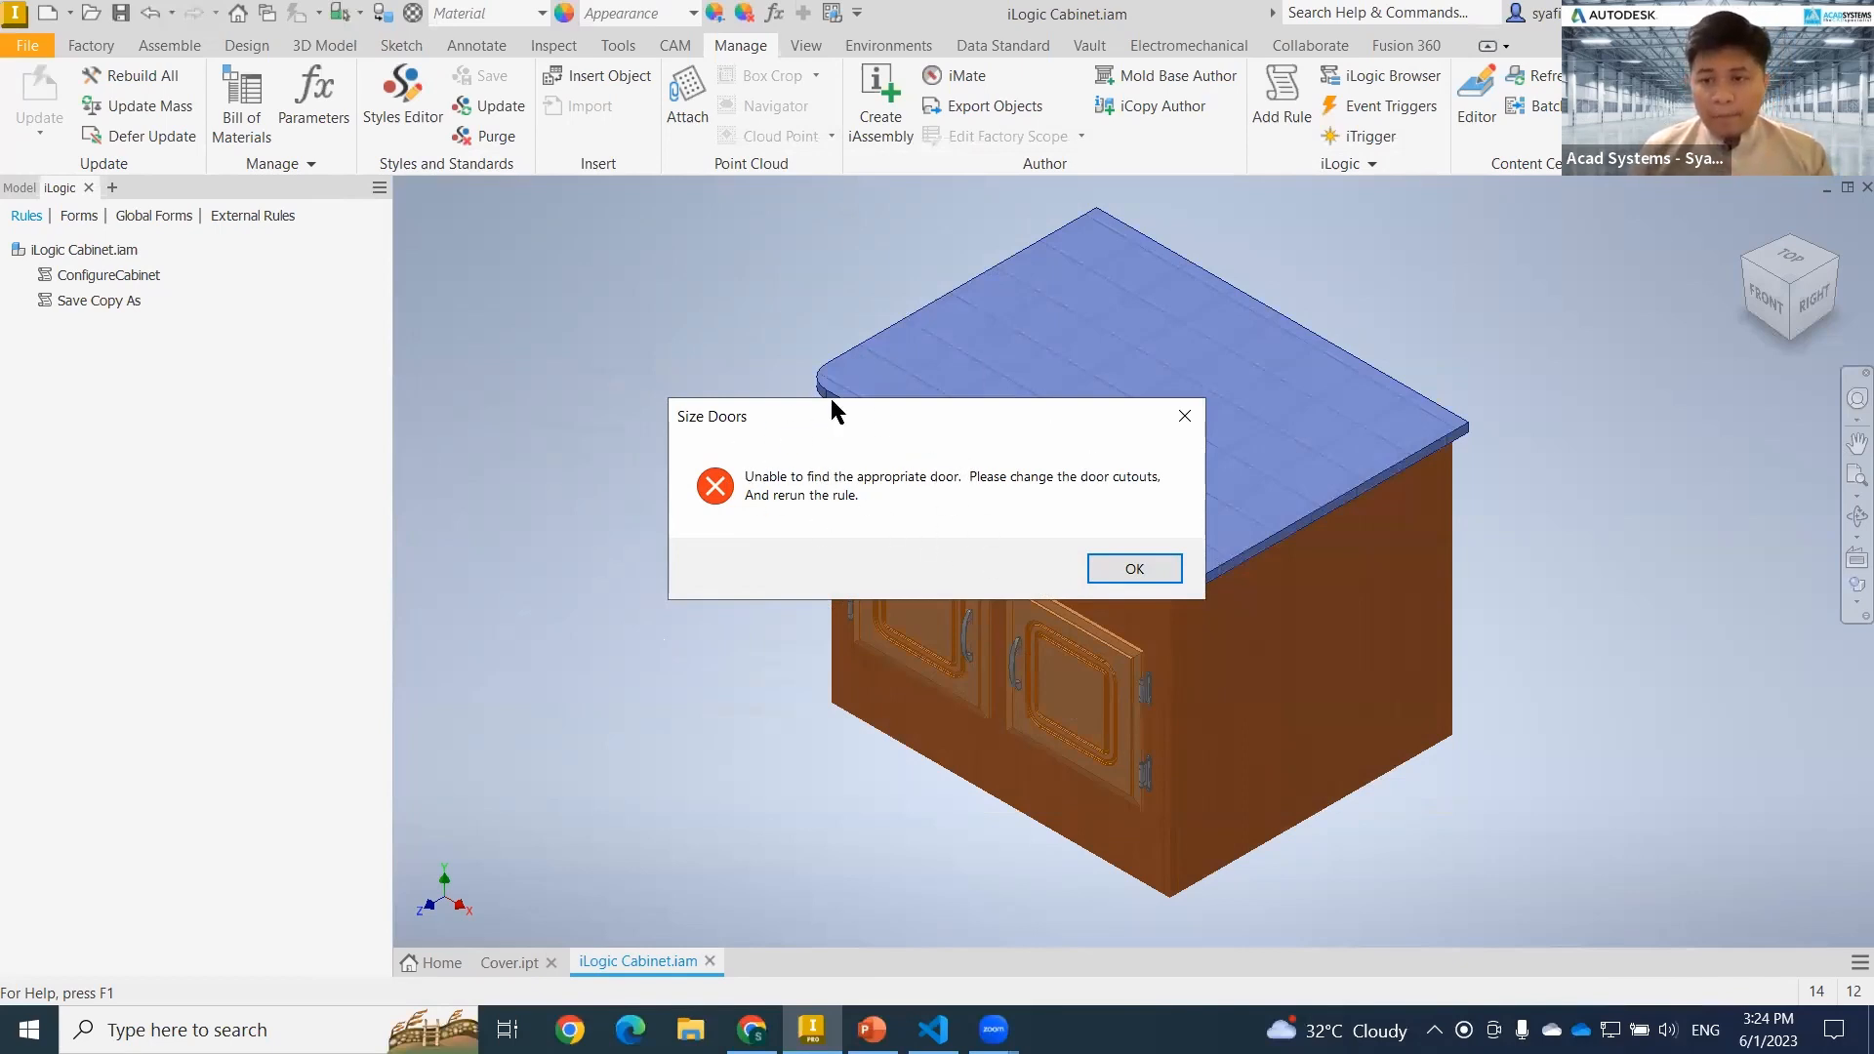
left_click(1140, 572)
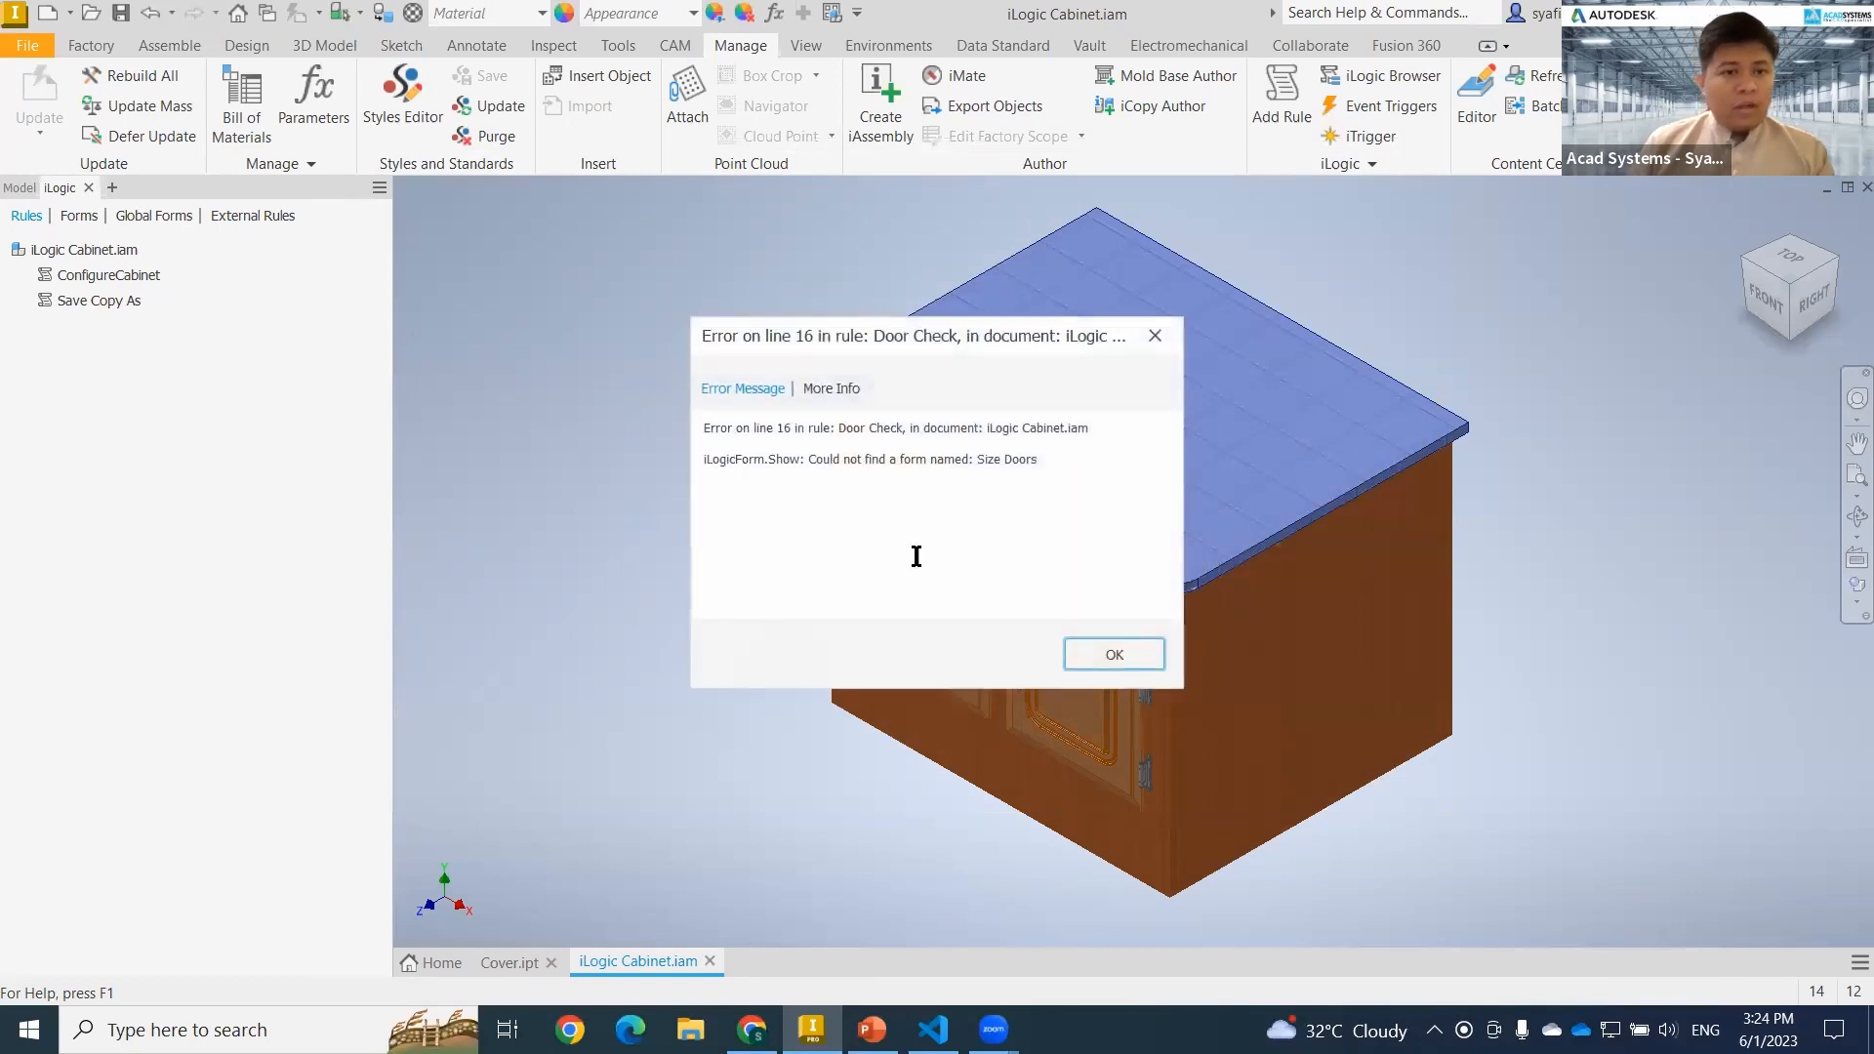
left_click(1115, 658)
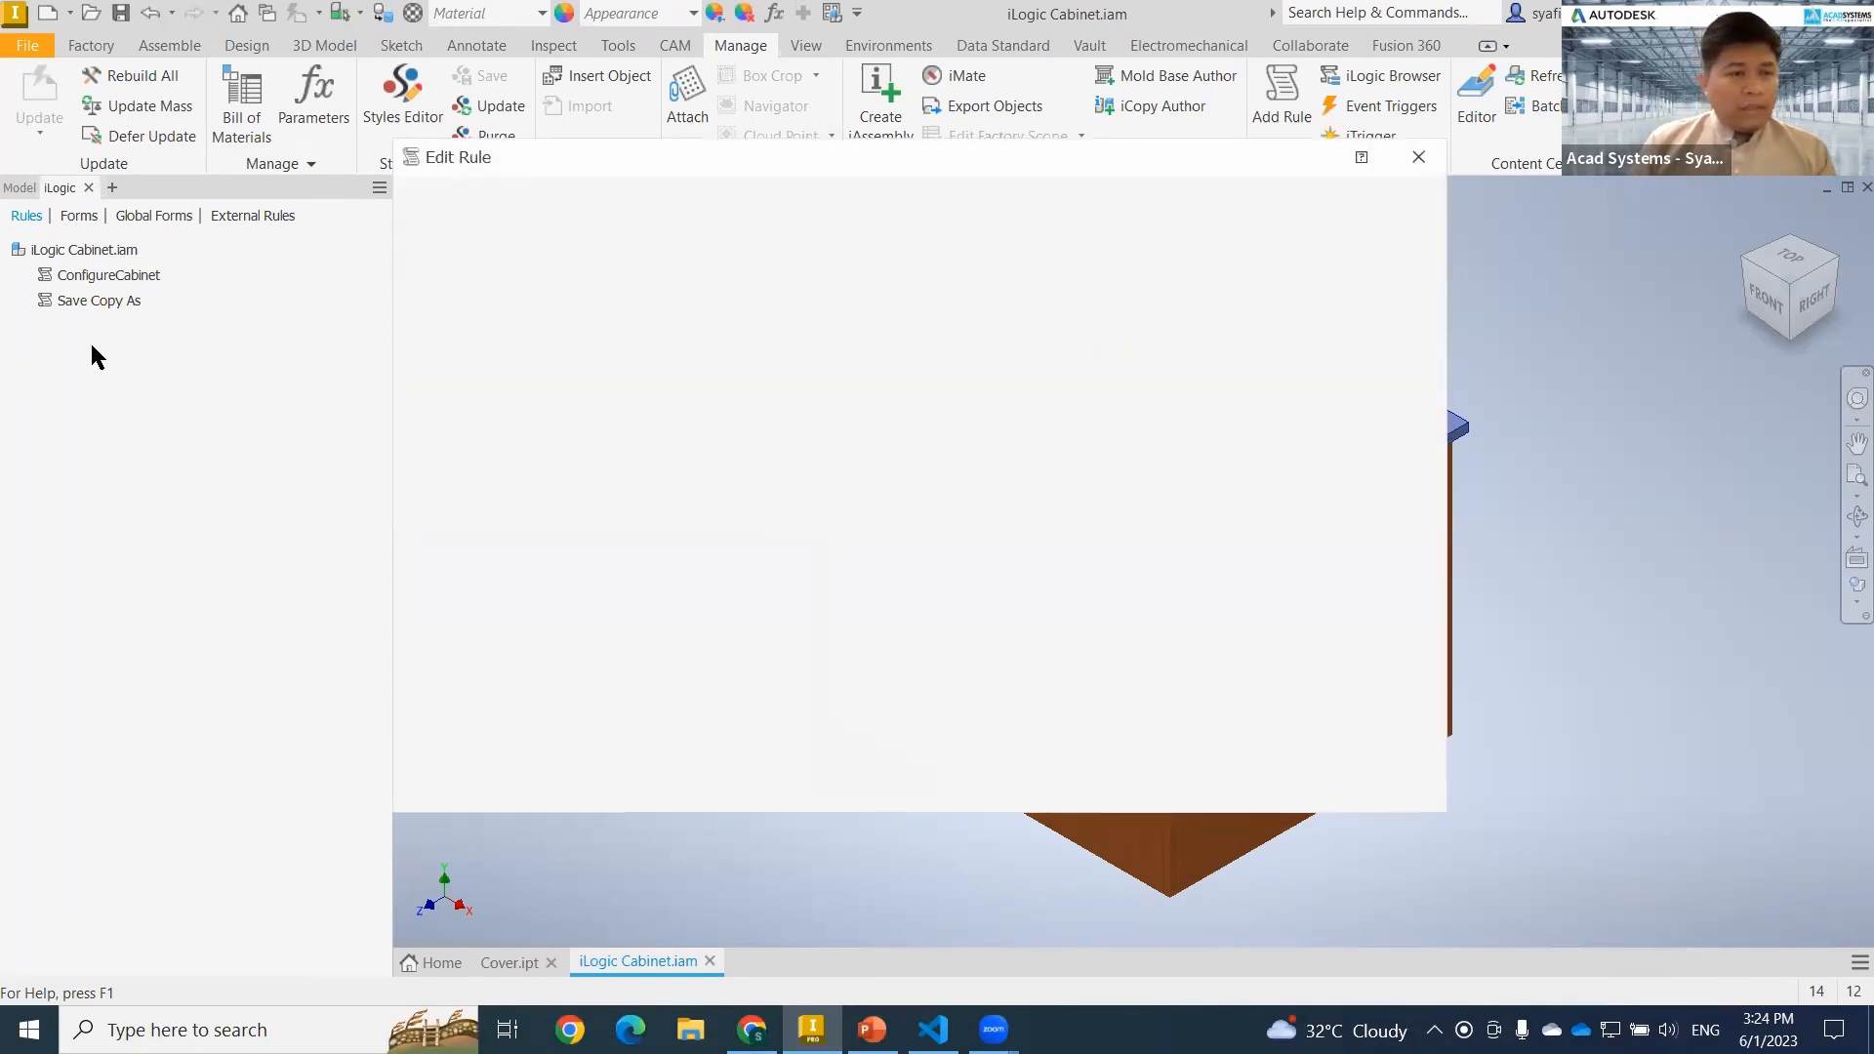
left_click(1387, 788)
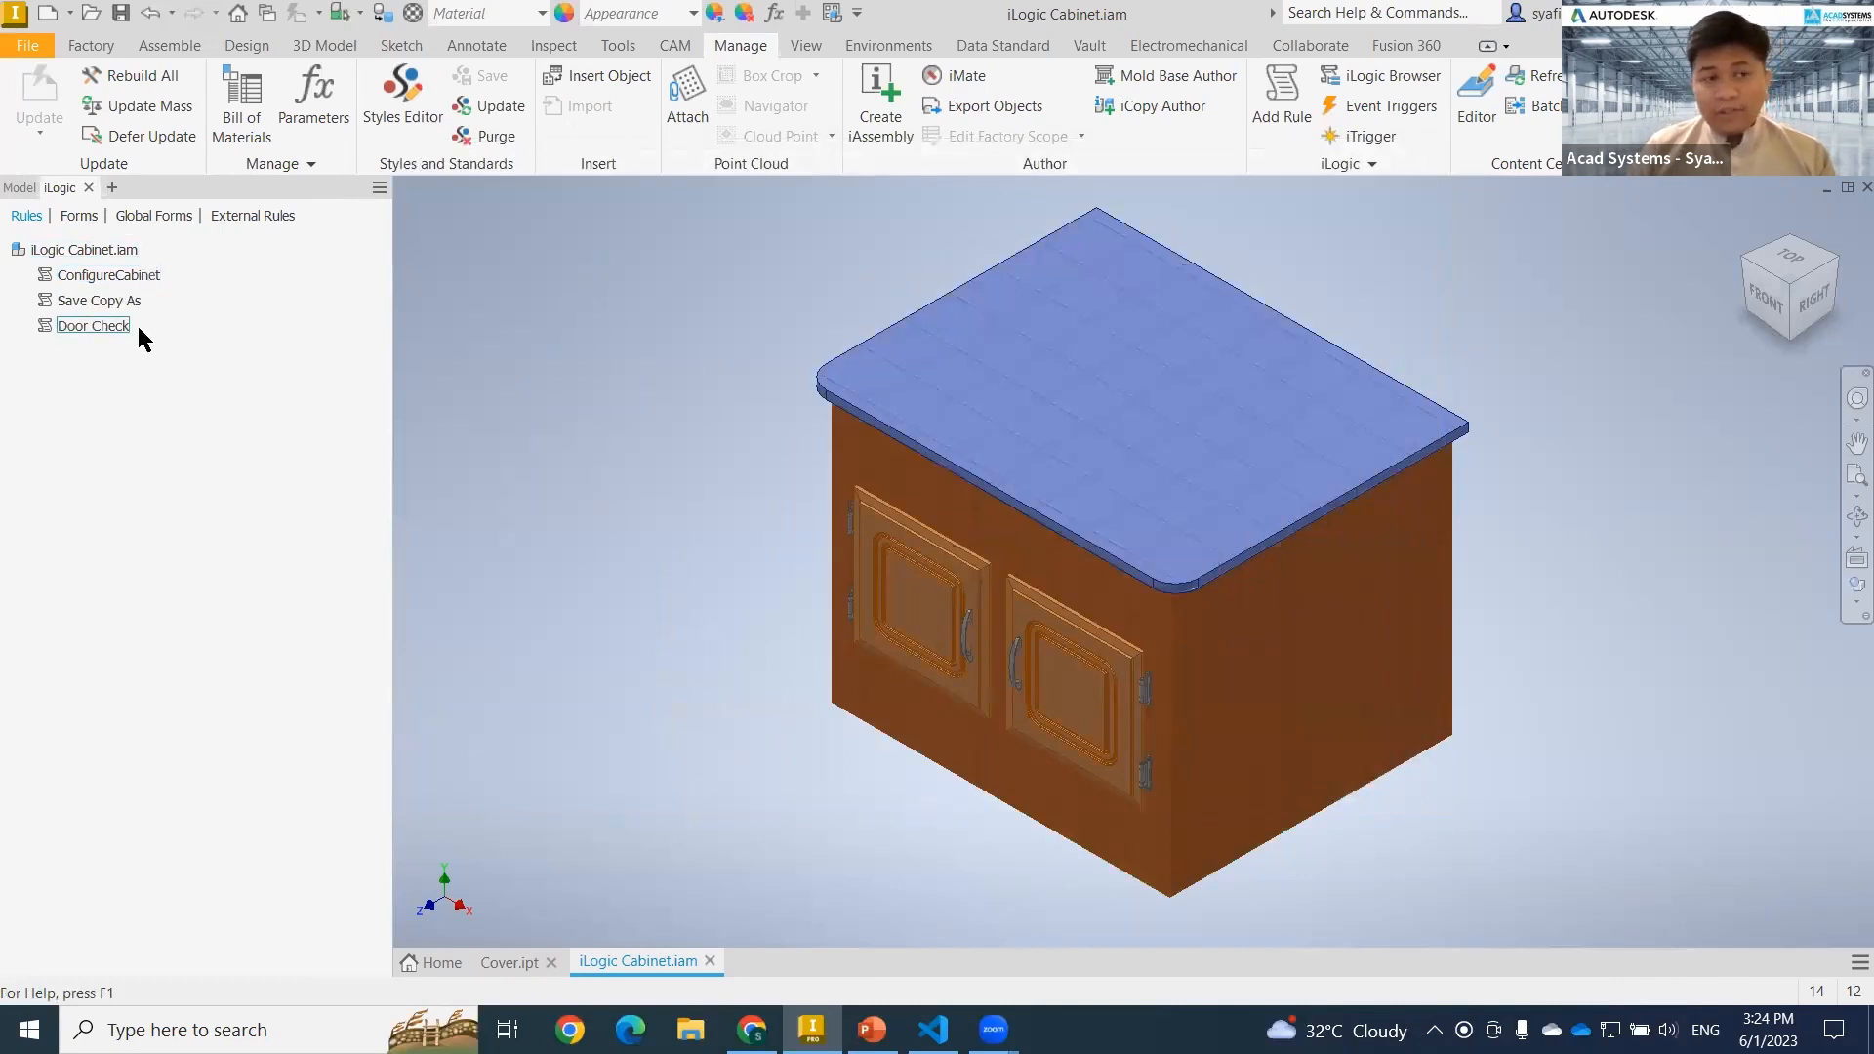
Open the cabinet assembly's Cabinet Configuration form for editing.
left_click(79, 214)
right_click(131, 258)
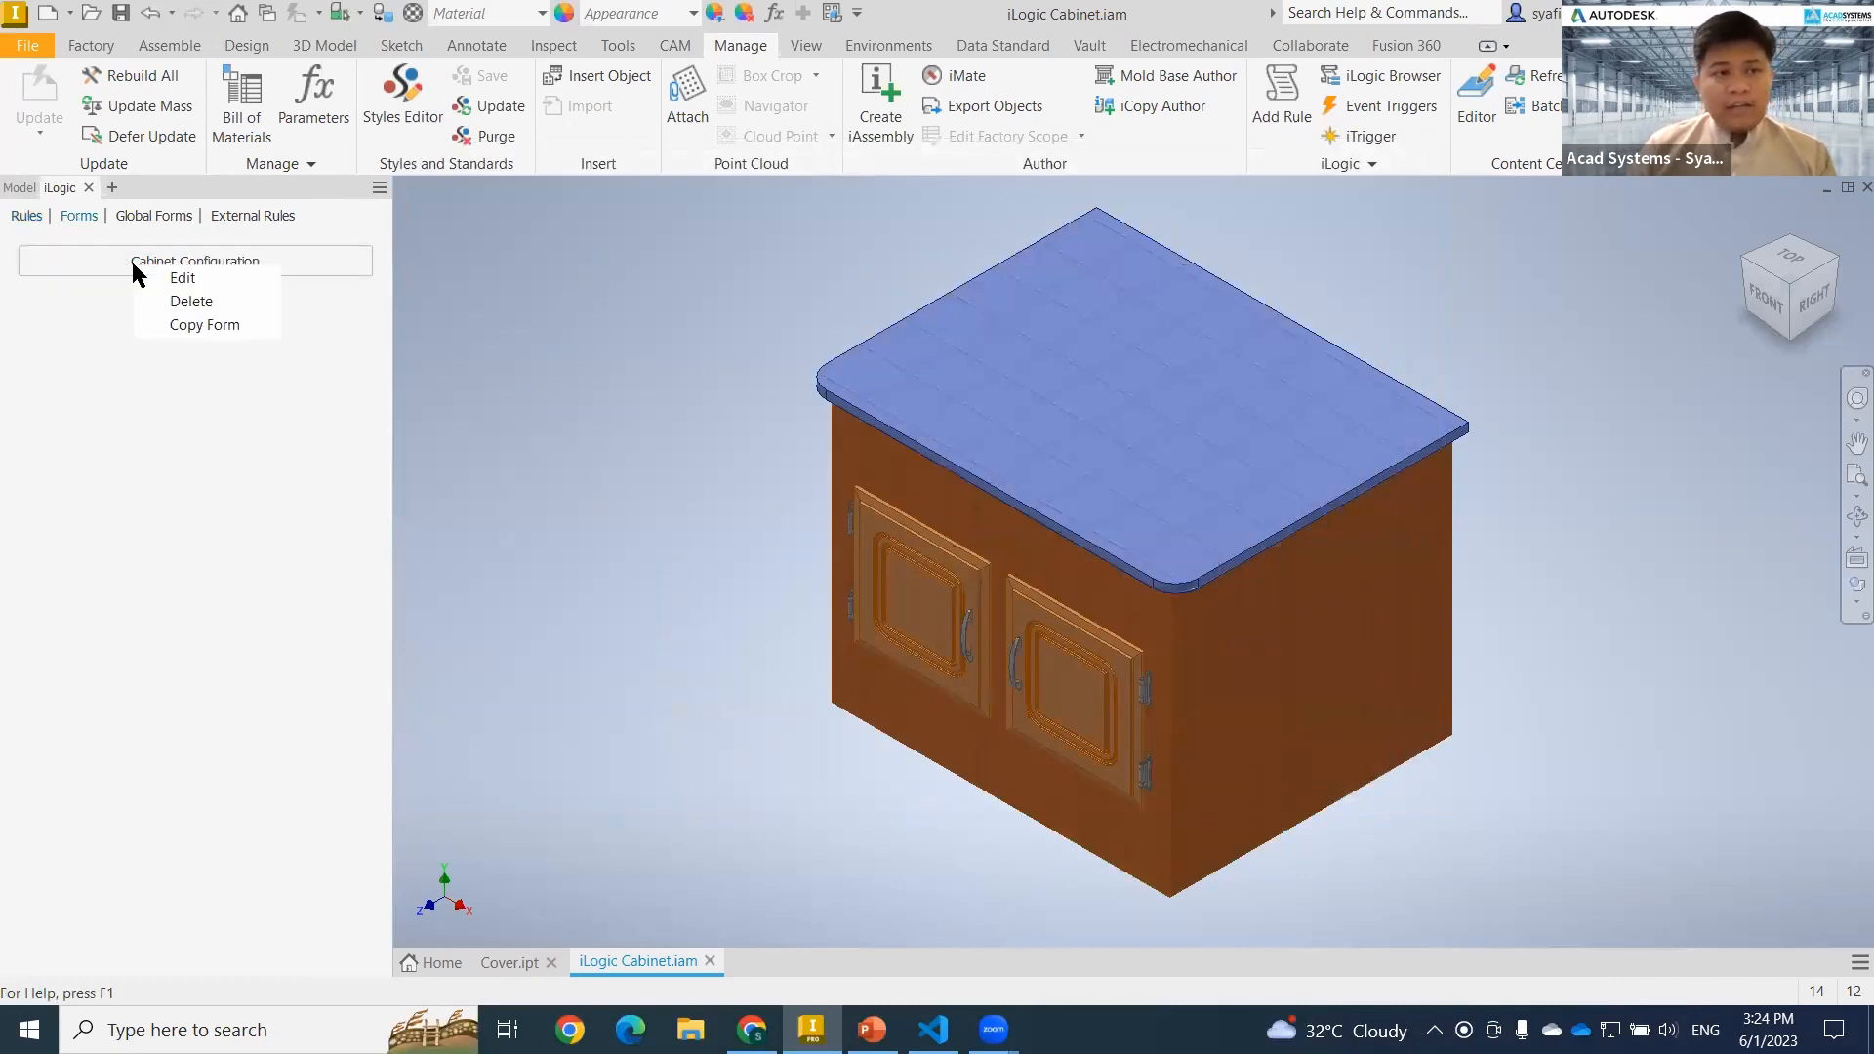
left_click(225, 281)
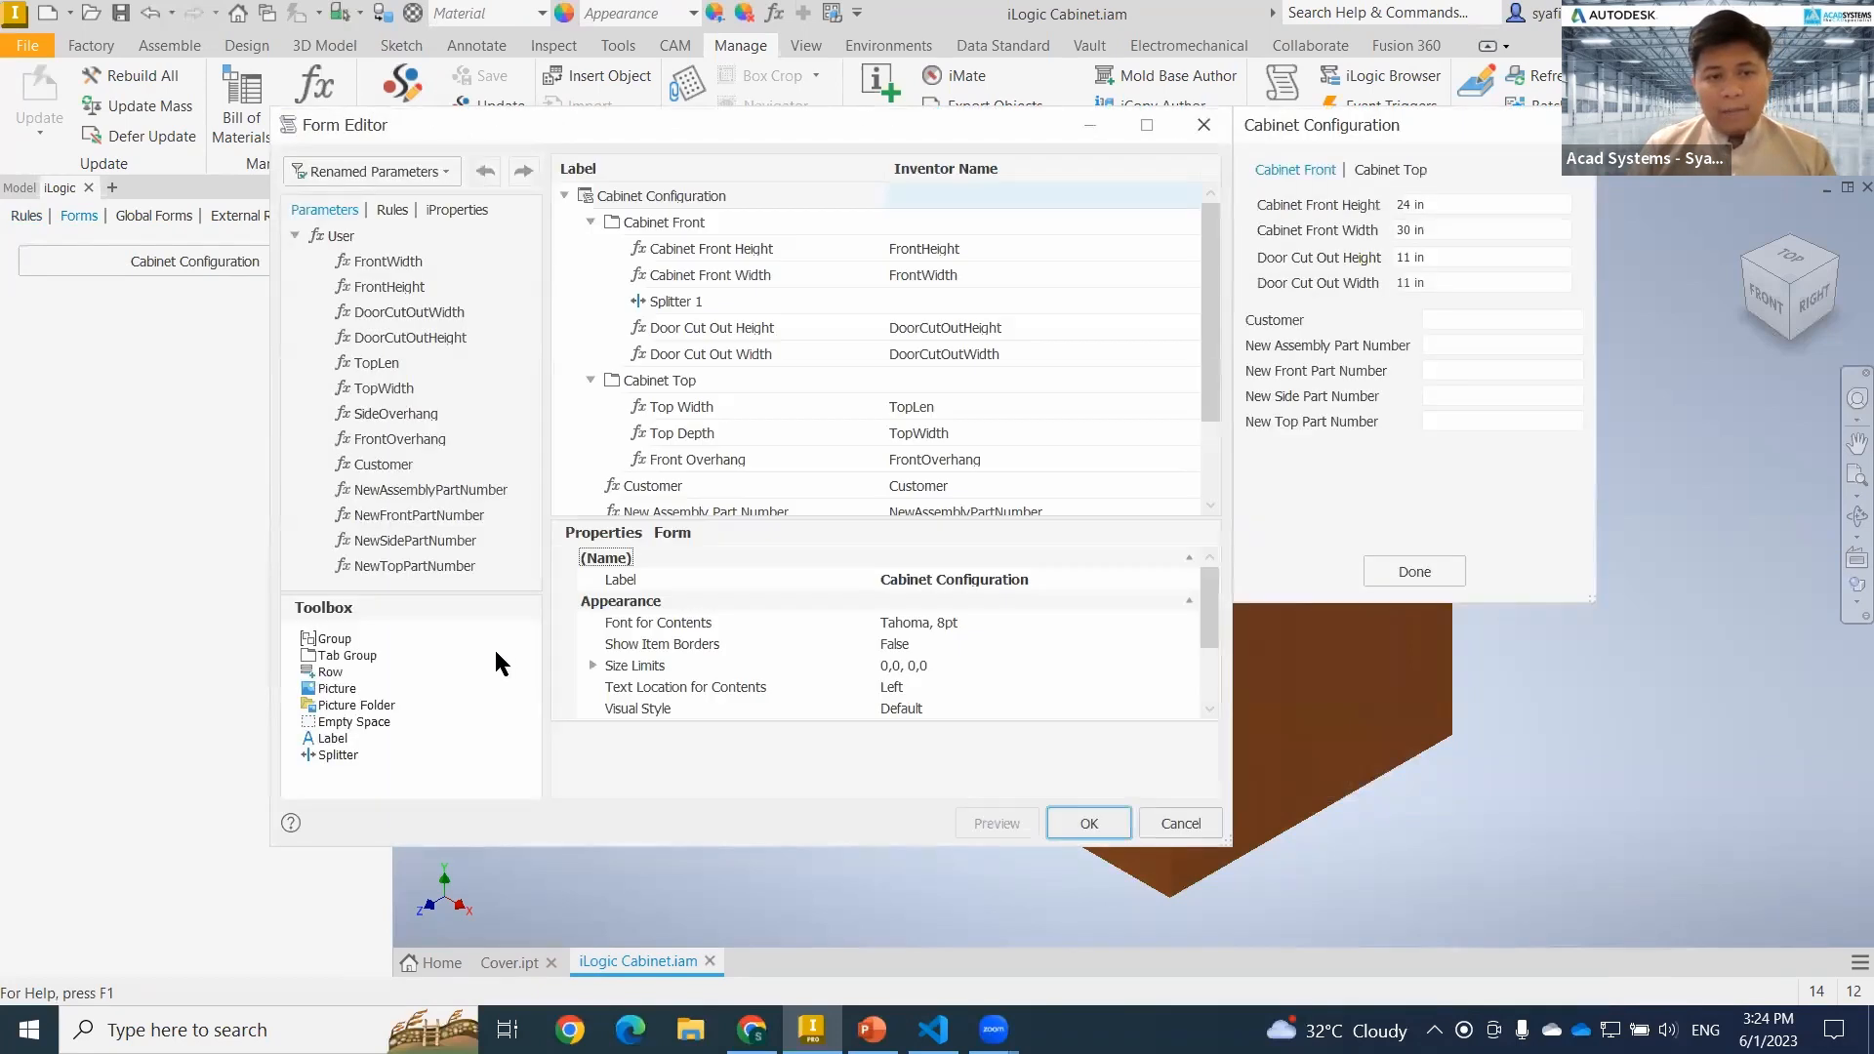
Examine the Cabinet Front, Cabinet Top and Customer fields in the Cabinet Configuration form preview.
left_click(1406, 205)
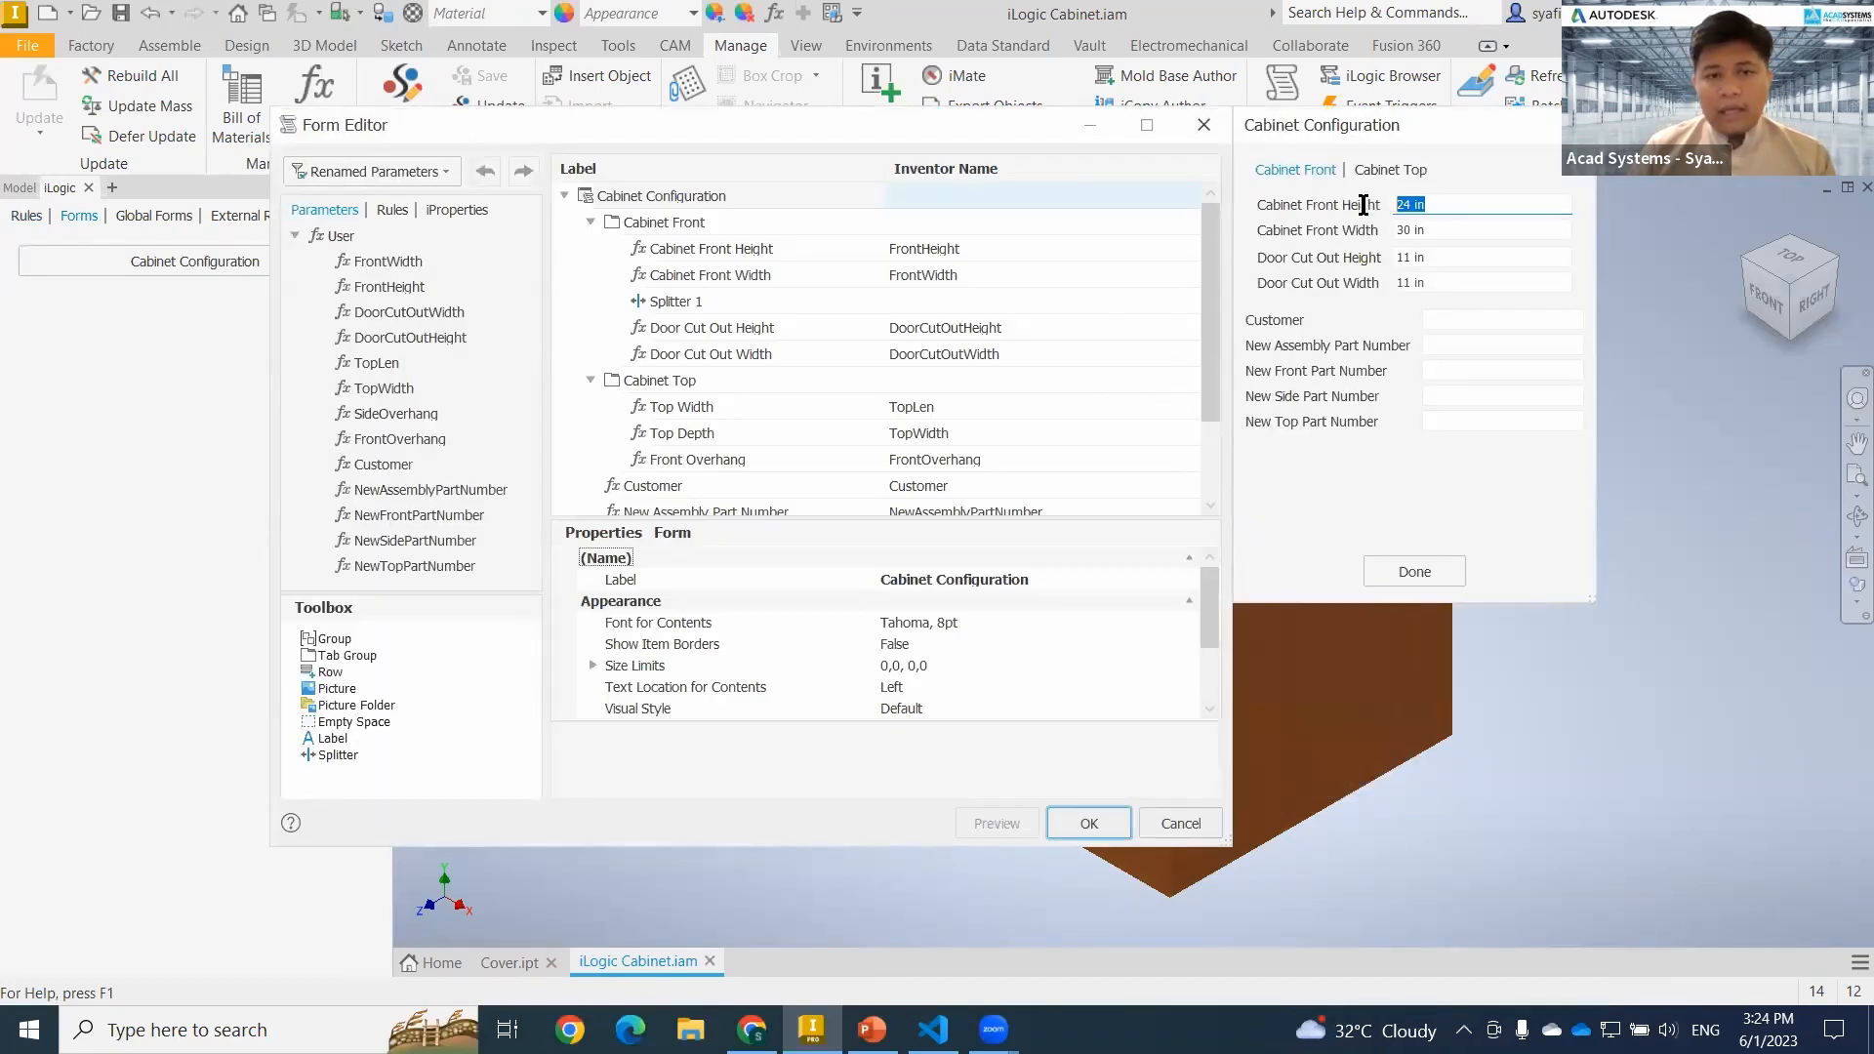
left_click(1462, 227)
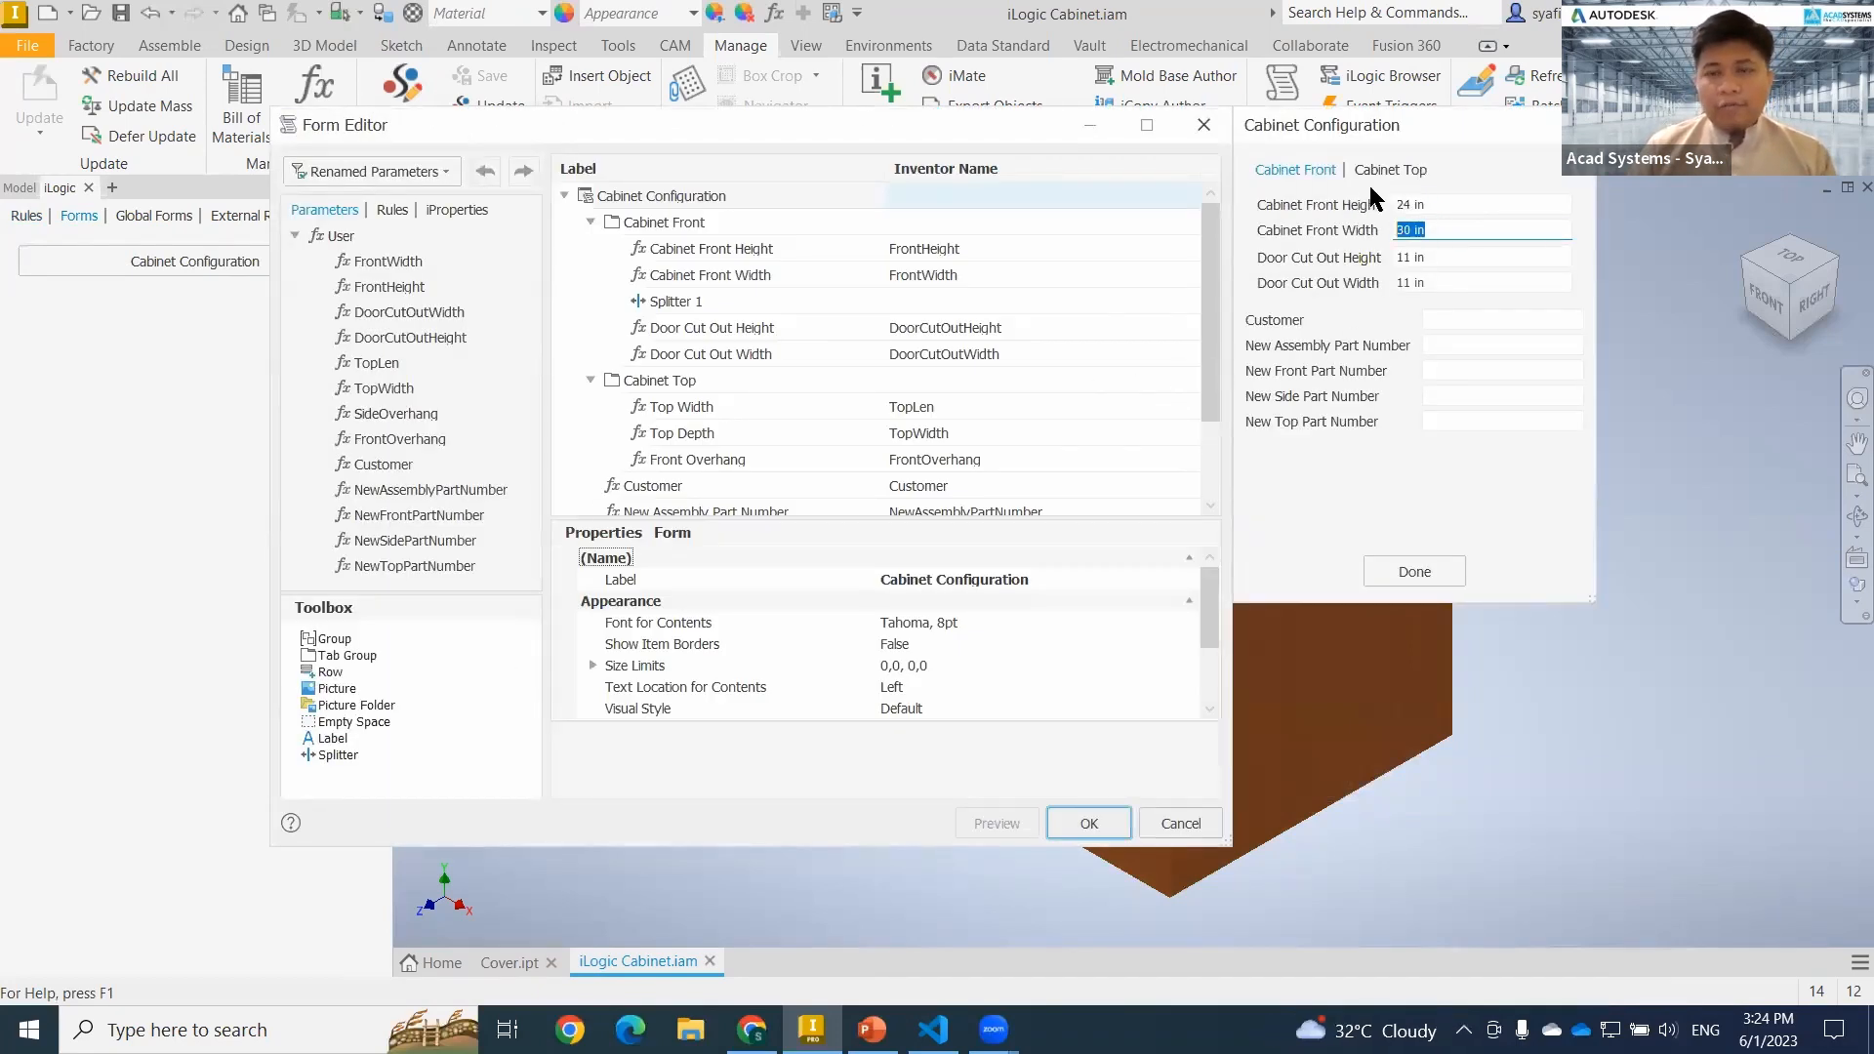
left_click(1390, 171)
left_click(1429, 203)
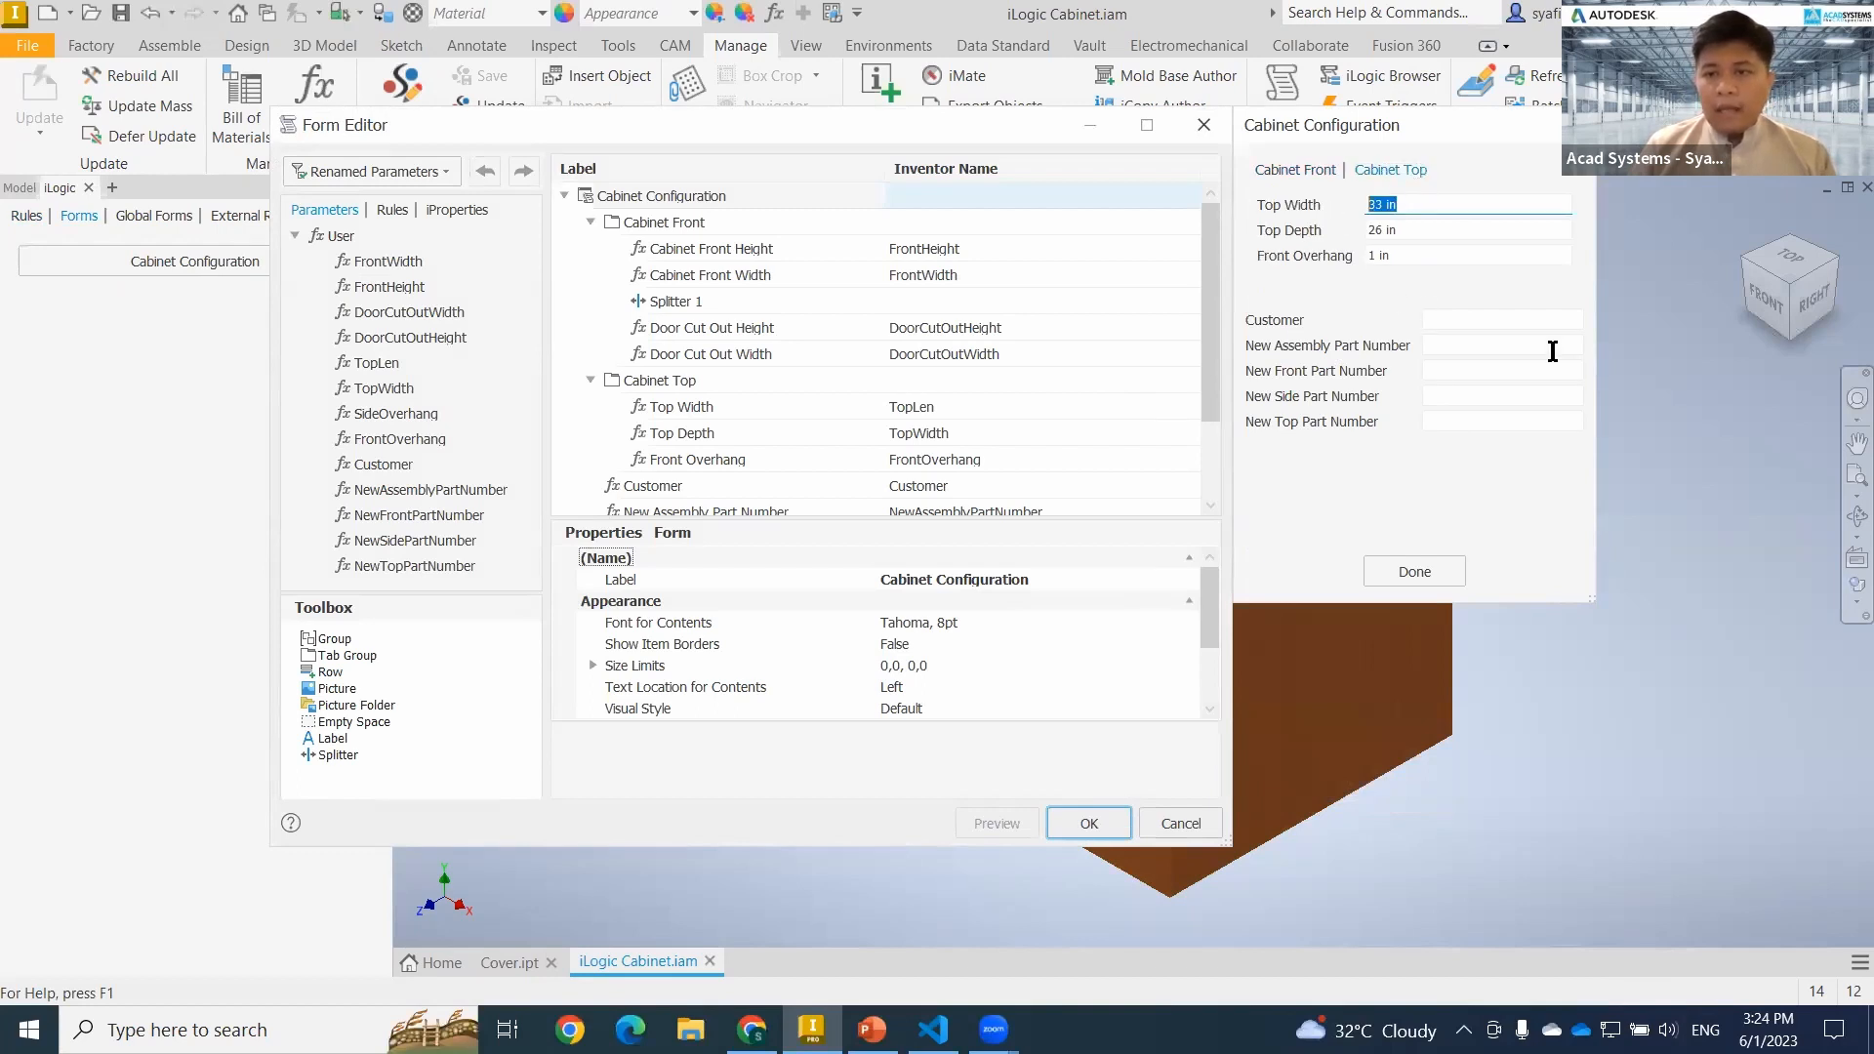
left_click(1519, 322)
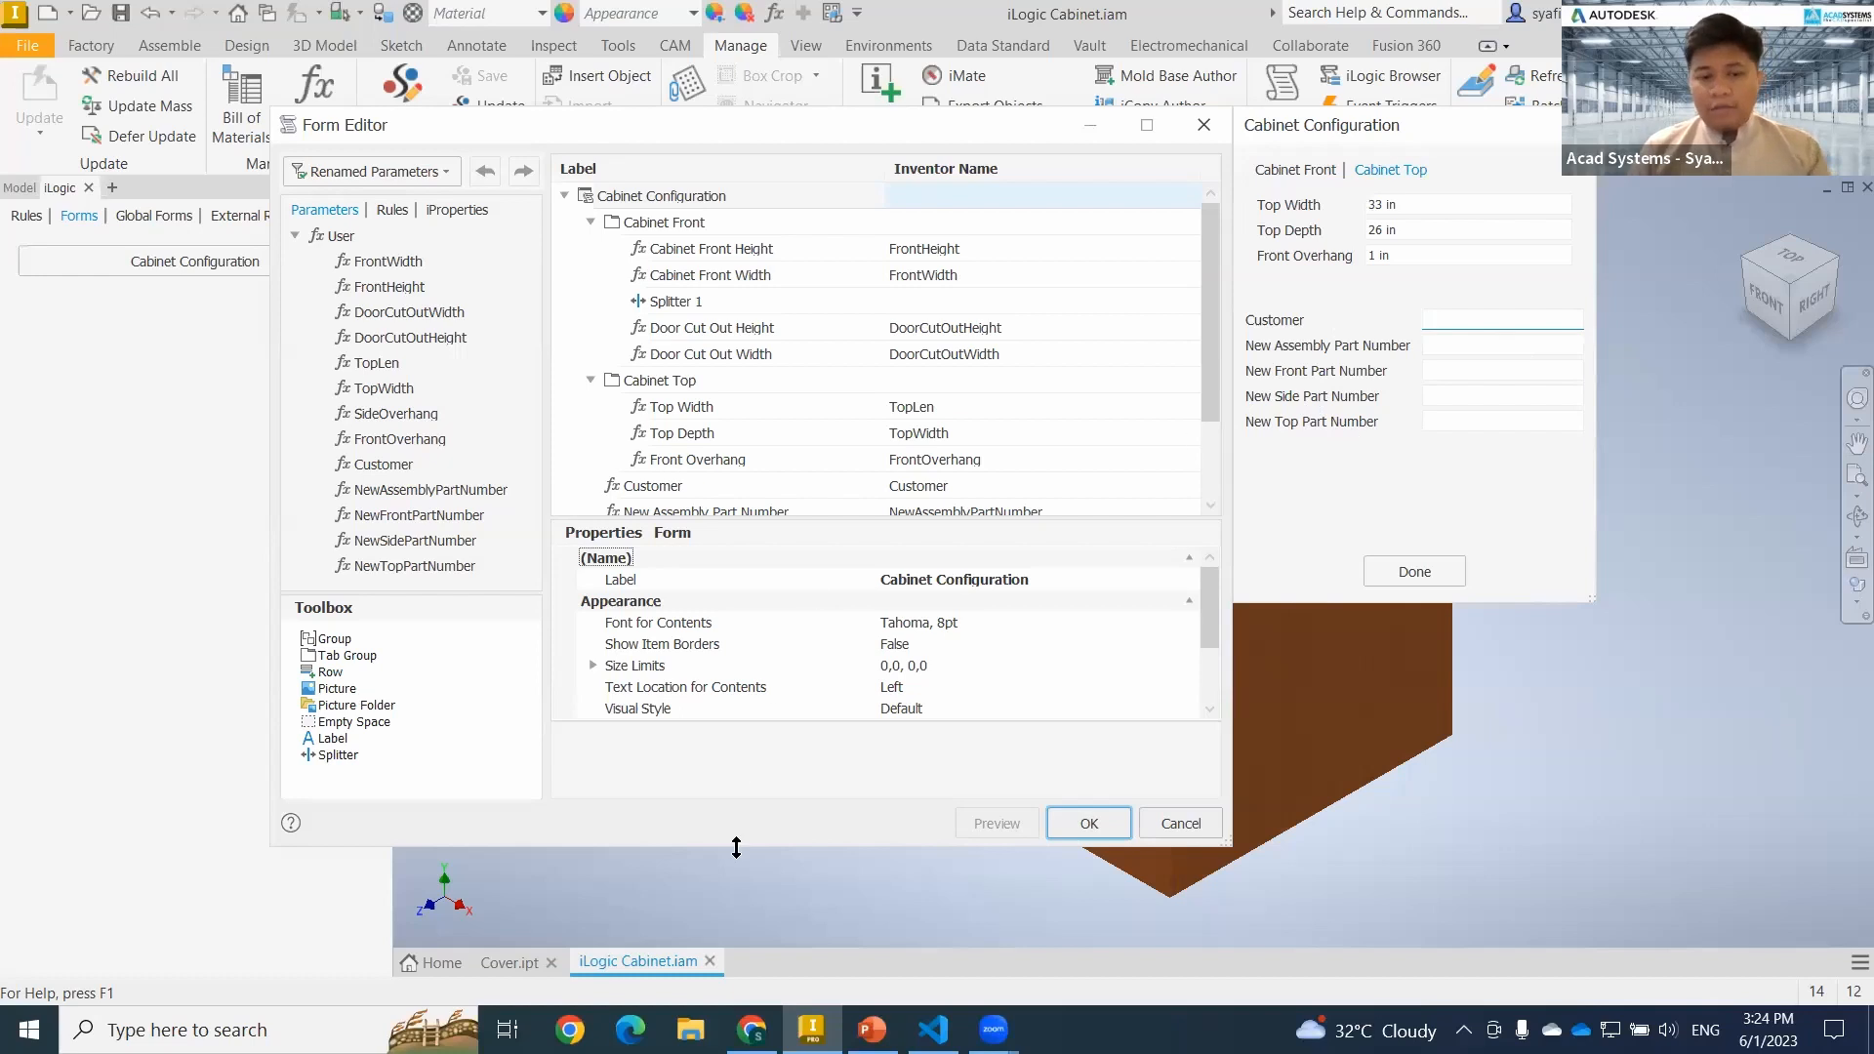
Switch to File Explorer and examine the Cabinet folder inside the DV1673-L Workspace in Downloads, then close the window.
left_click(690, 1028)
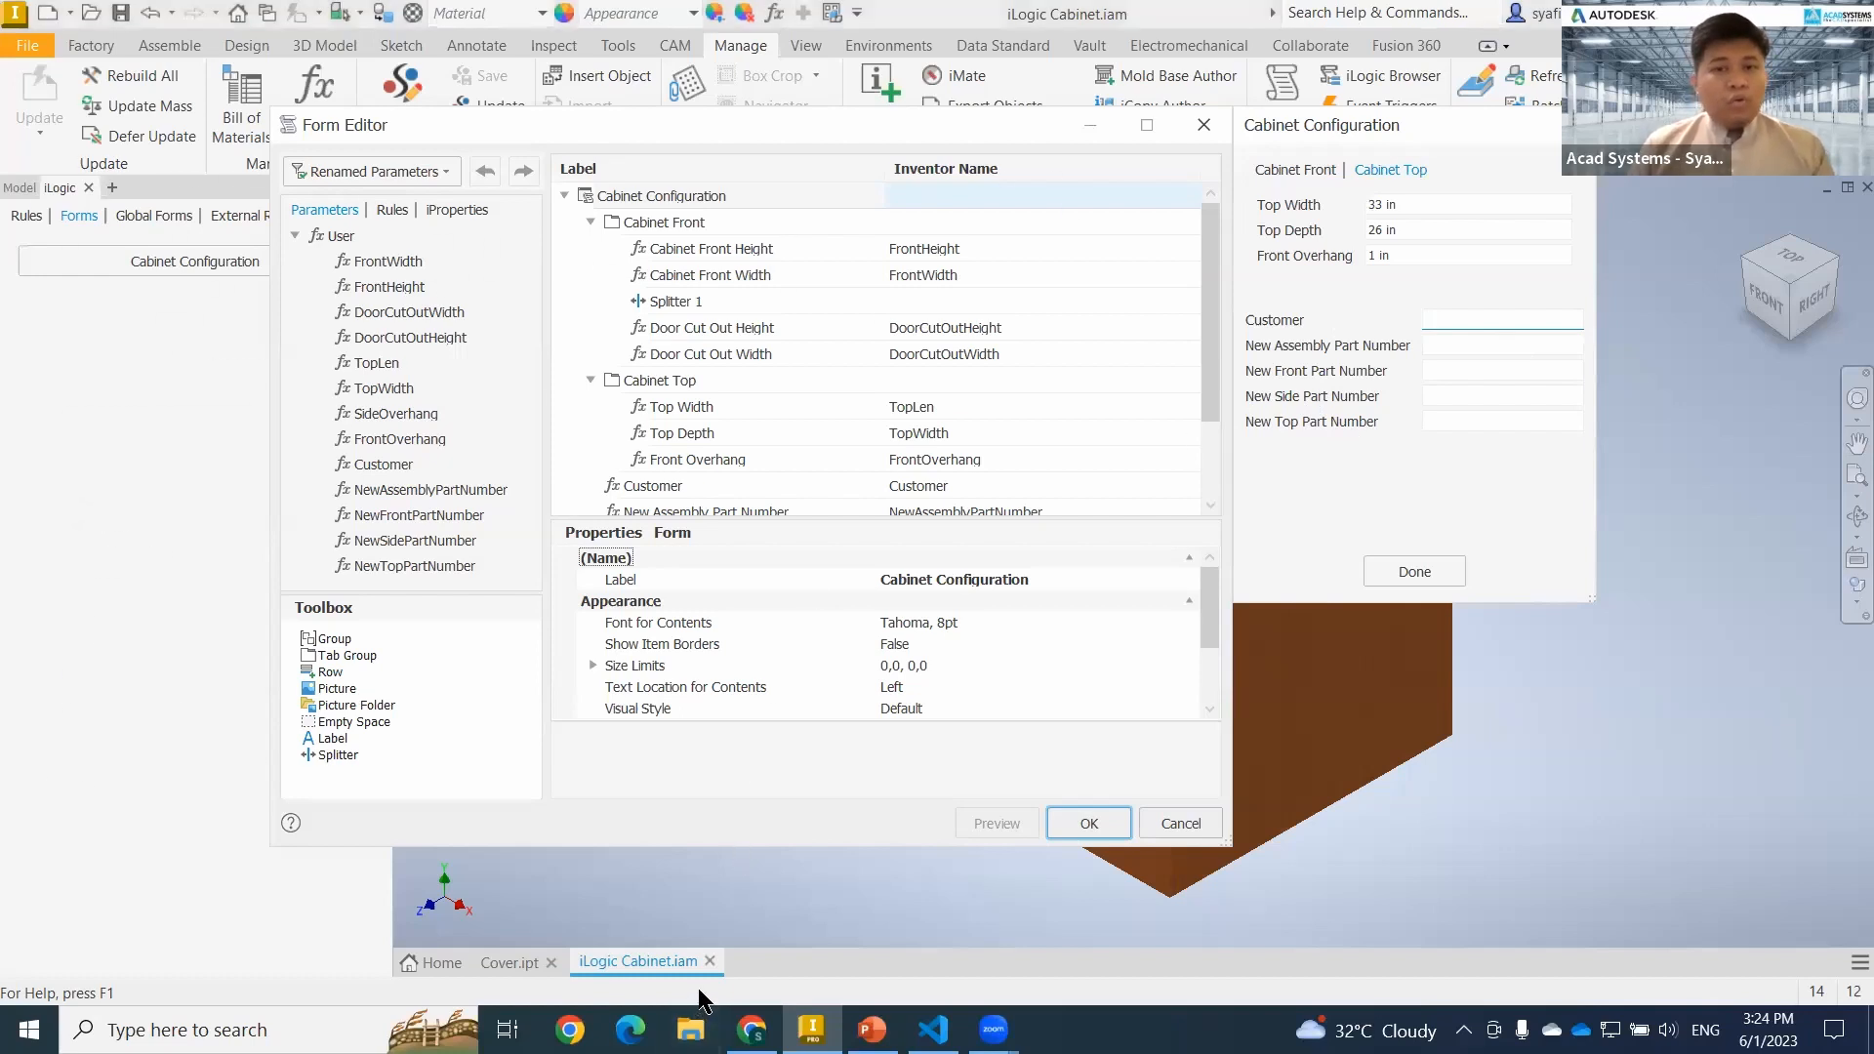
left_click(122, 467)
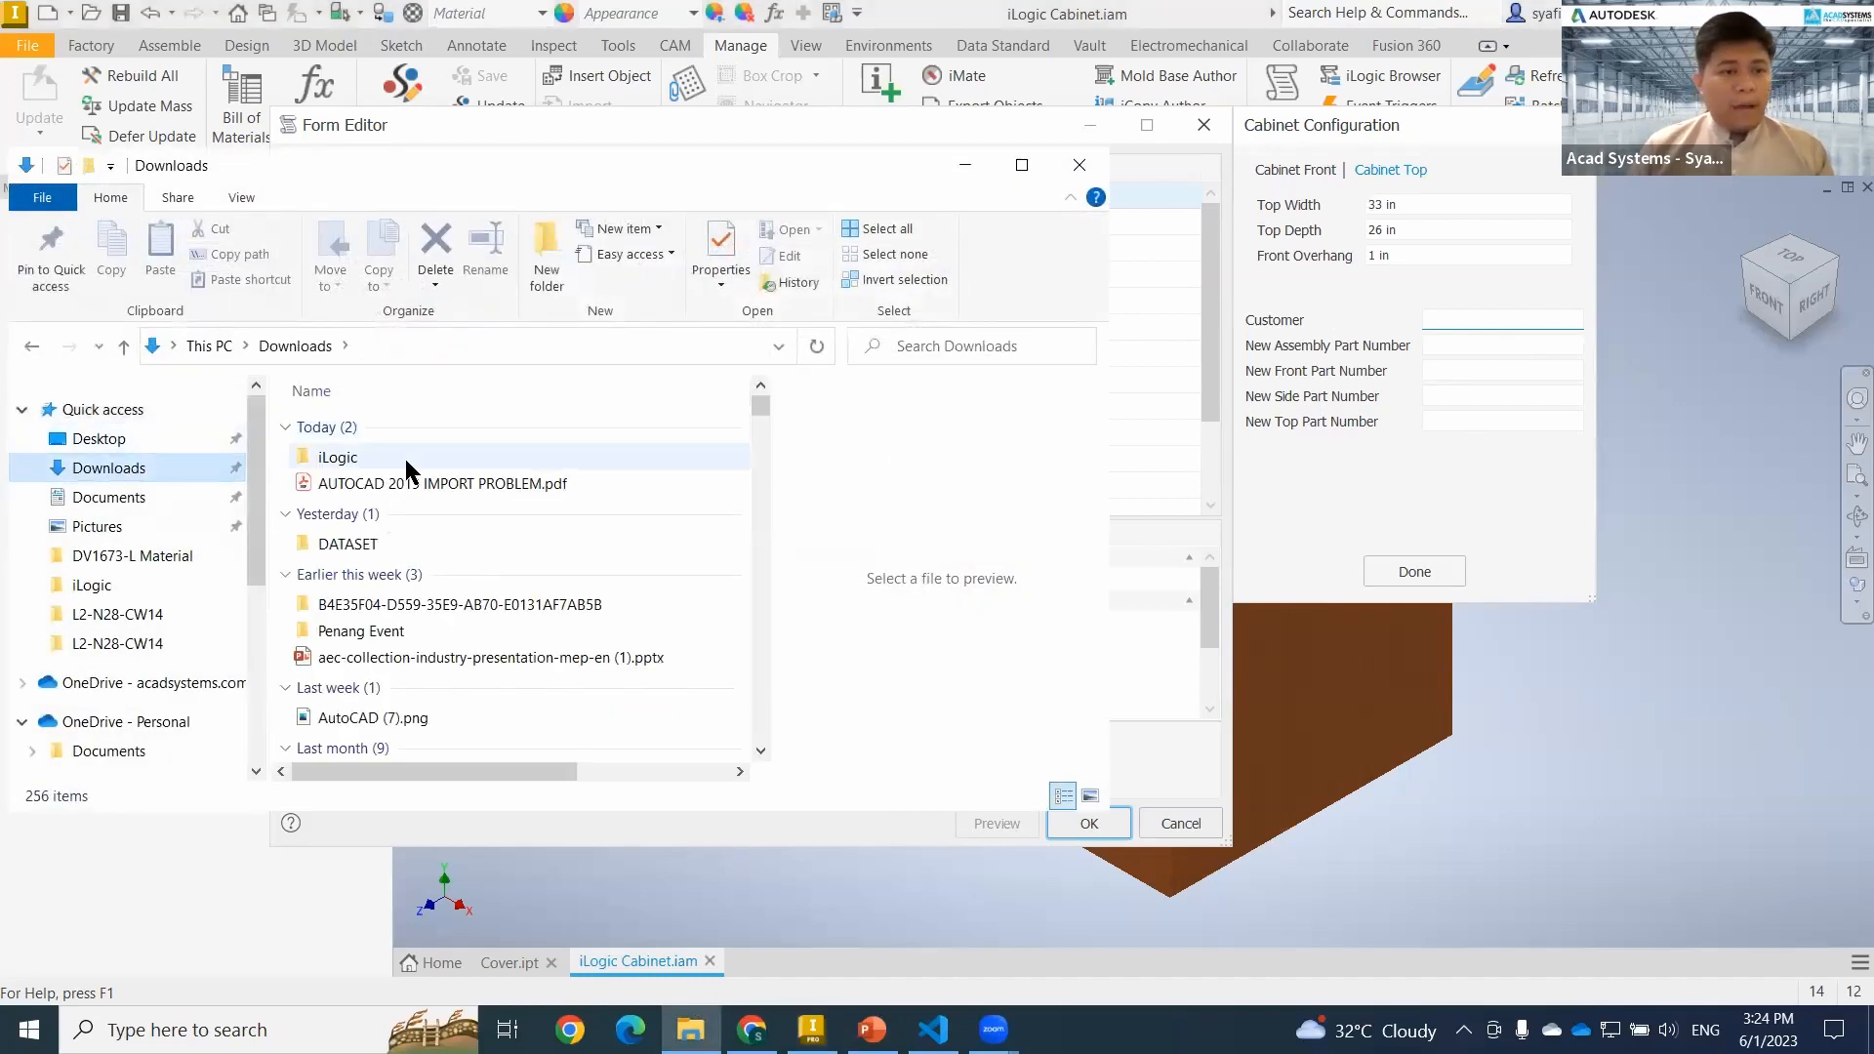
double_click(404, 455)
double_click(404, 455)
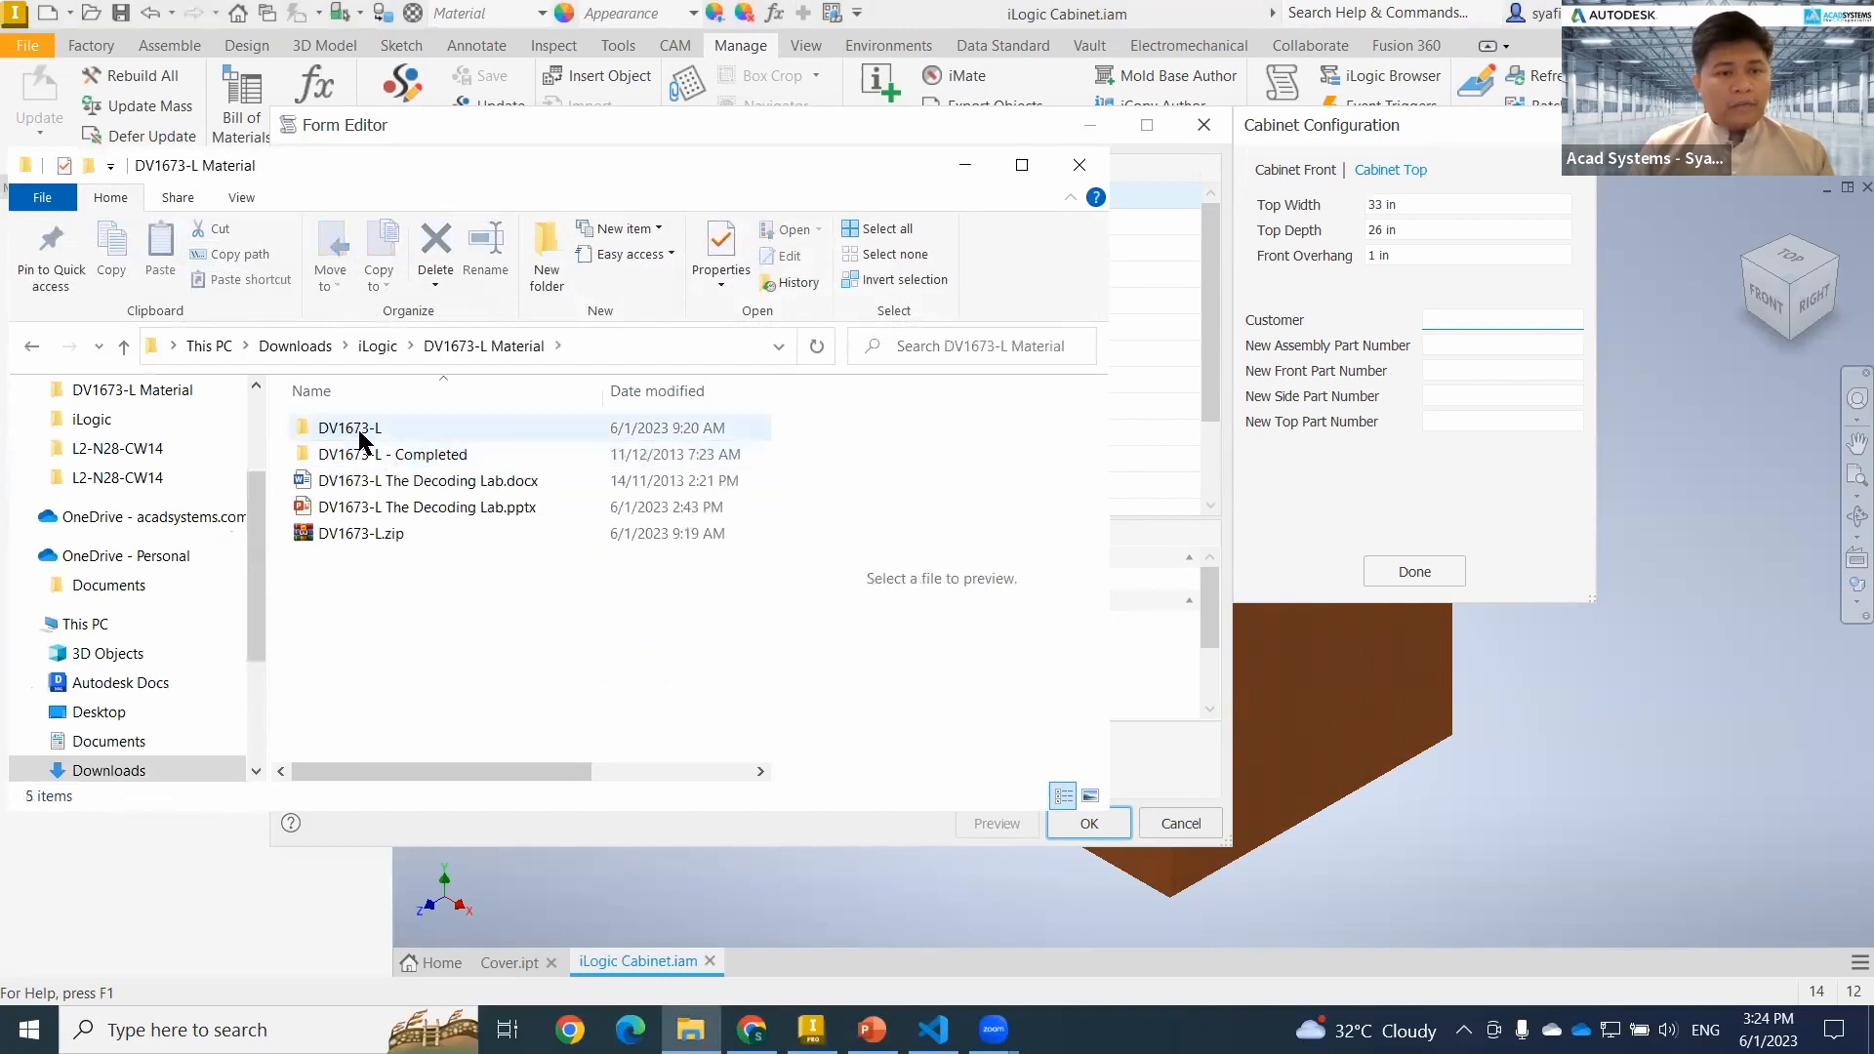
double_click(362, 430)
double_click(371, 480)
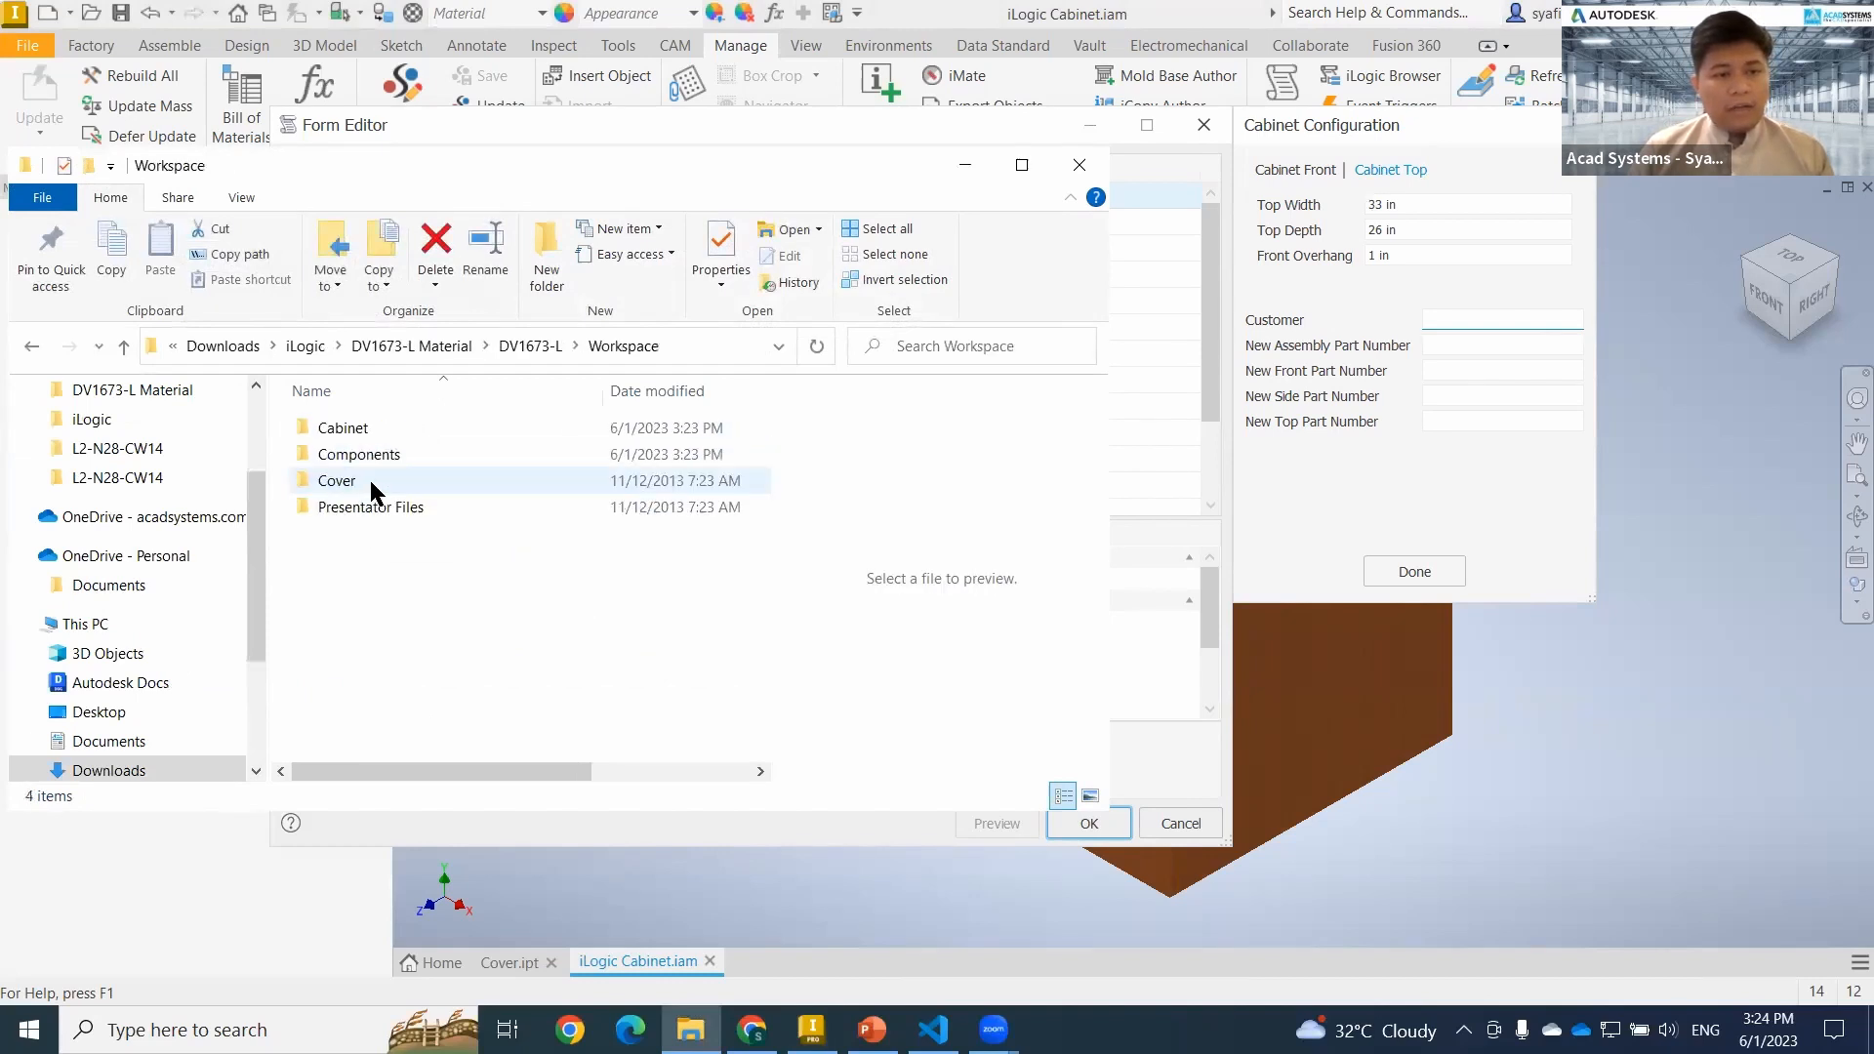
double_click(360, 428)
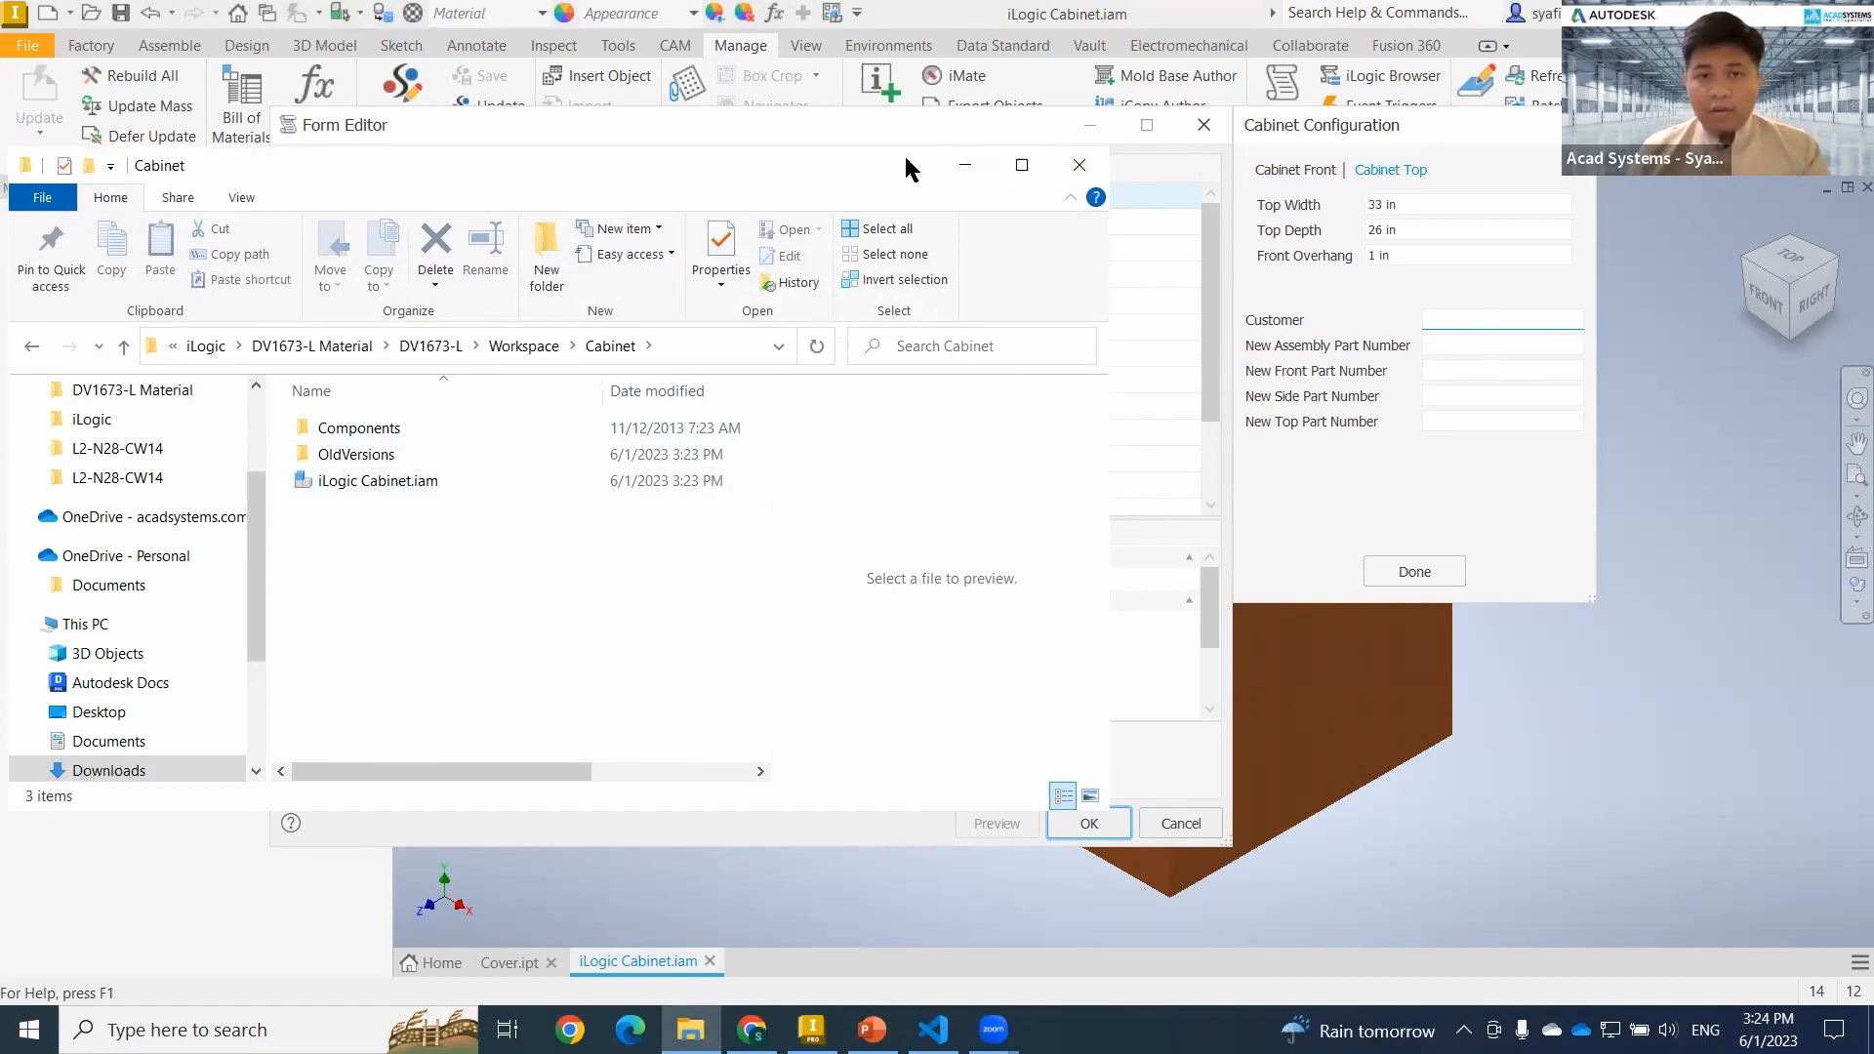
left_click(1079, 164)
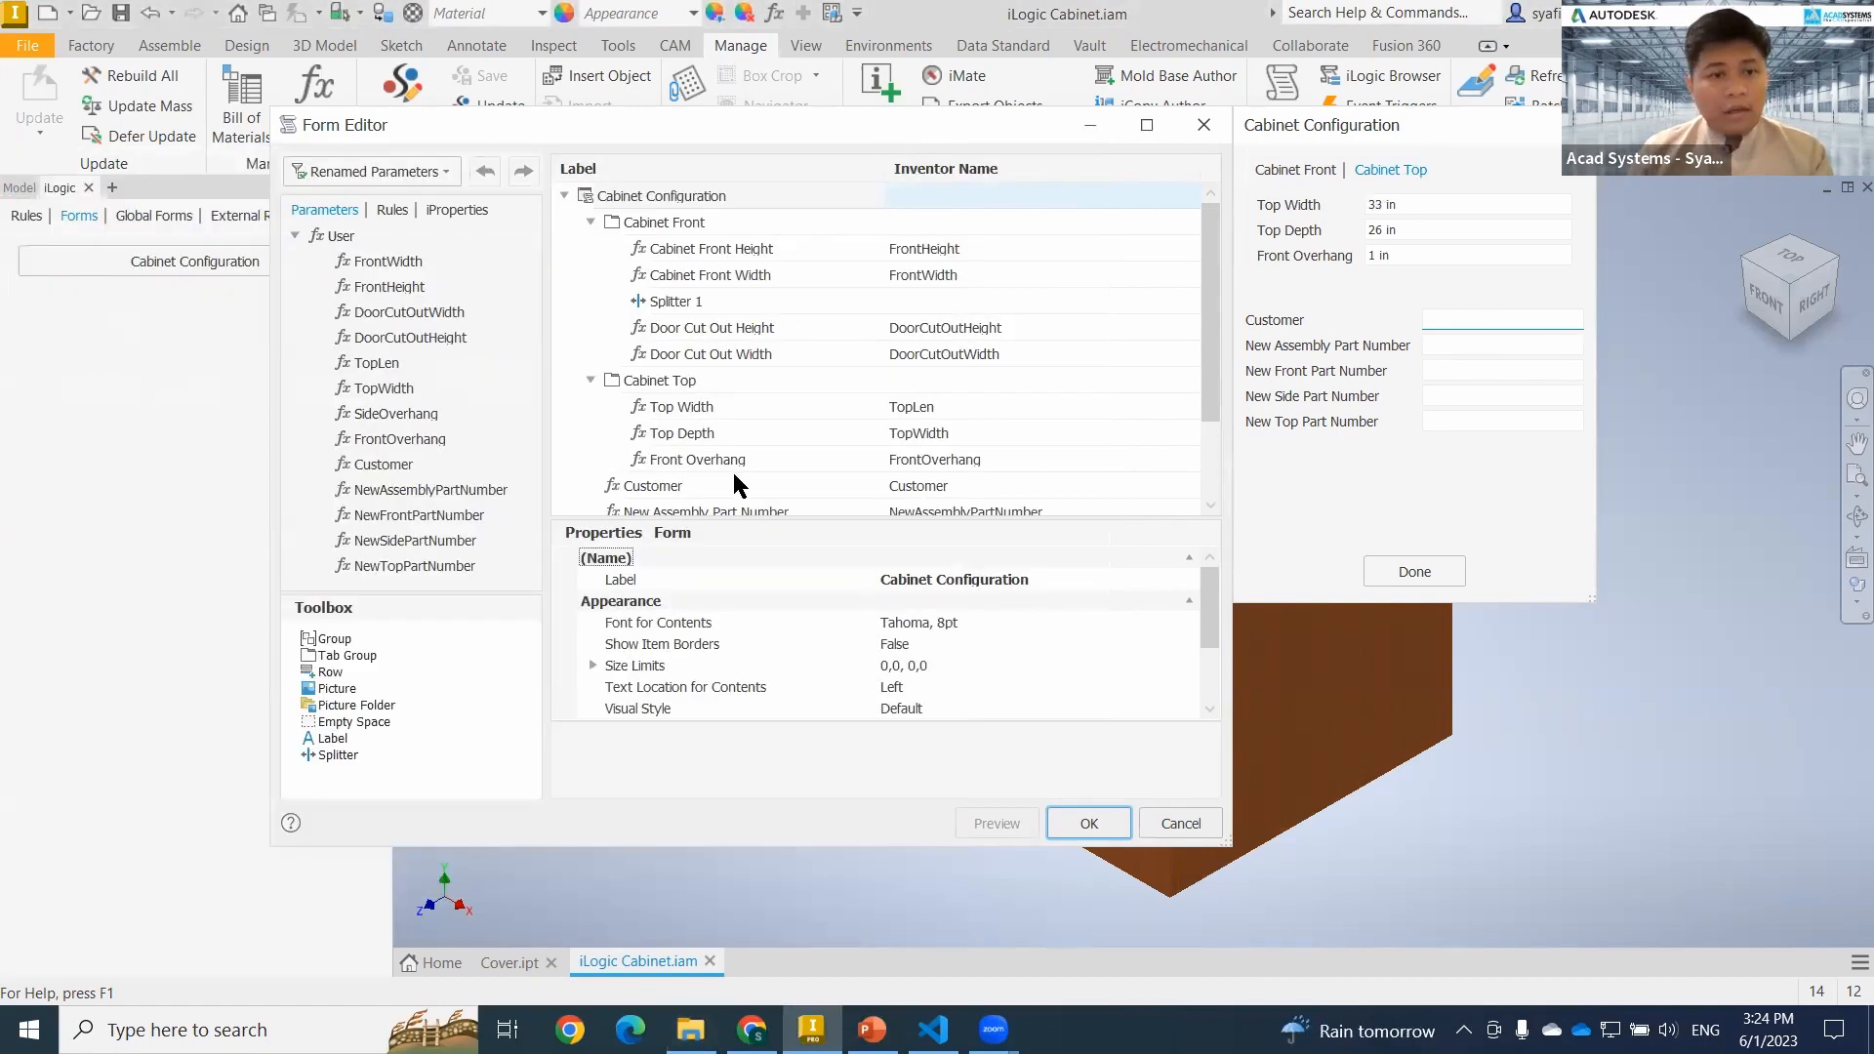
Add the Save Copy As rule as a button below the New Top Part Number field of the Cabinet Configuration form.
scroll(789, 422, "down", 2)
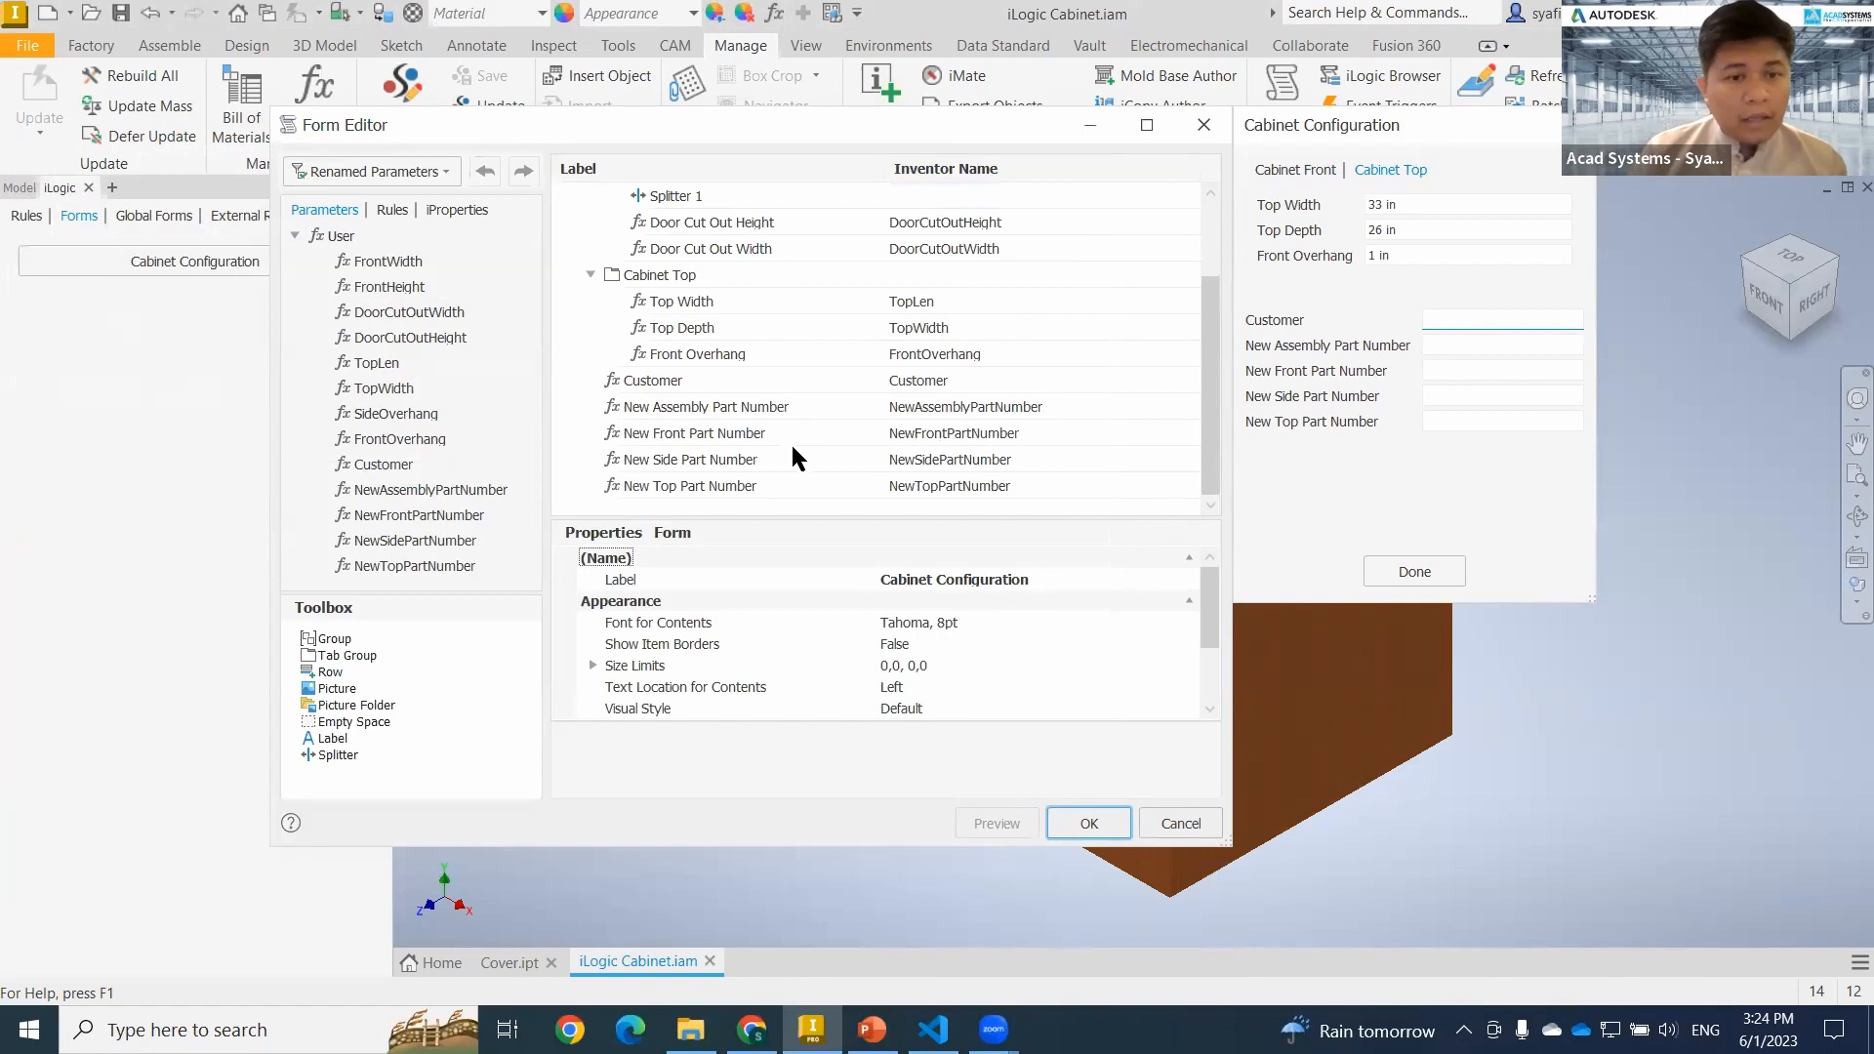
left_click(395, 210)
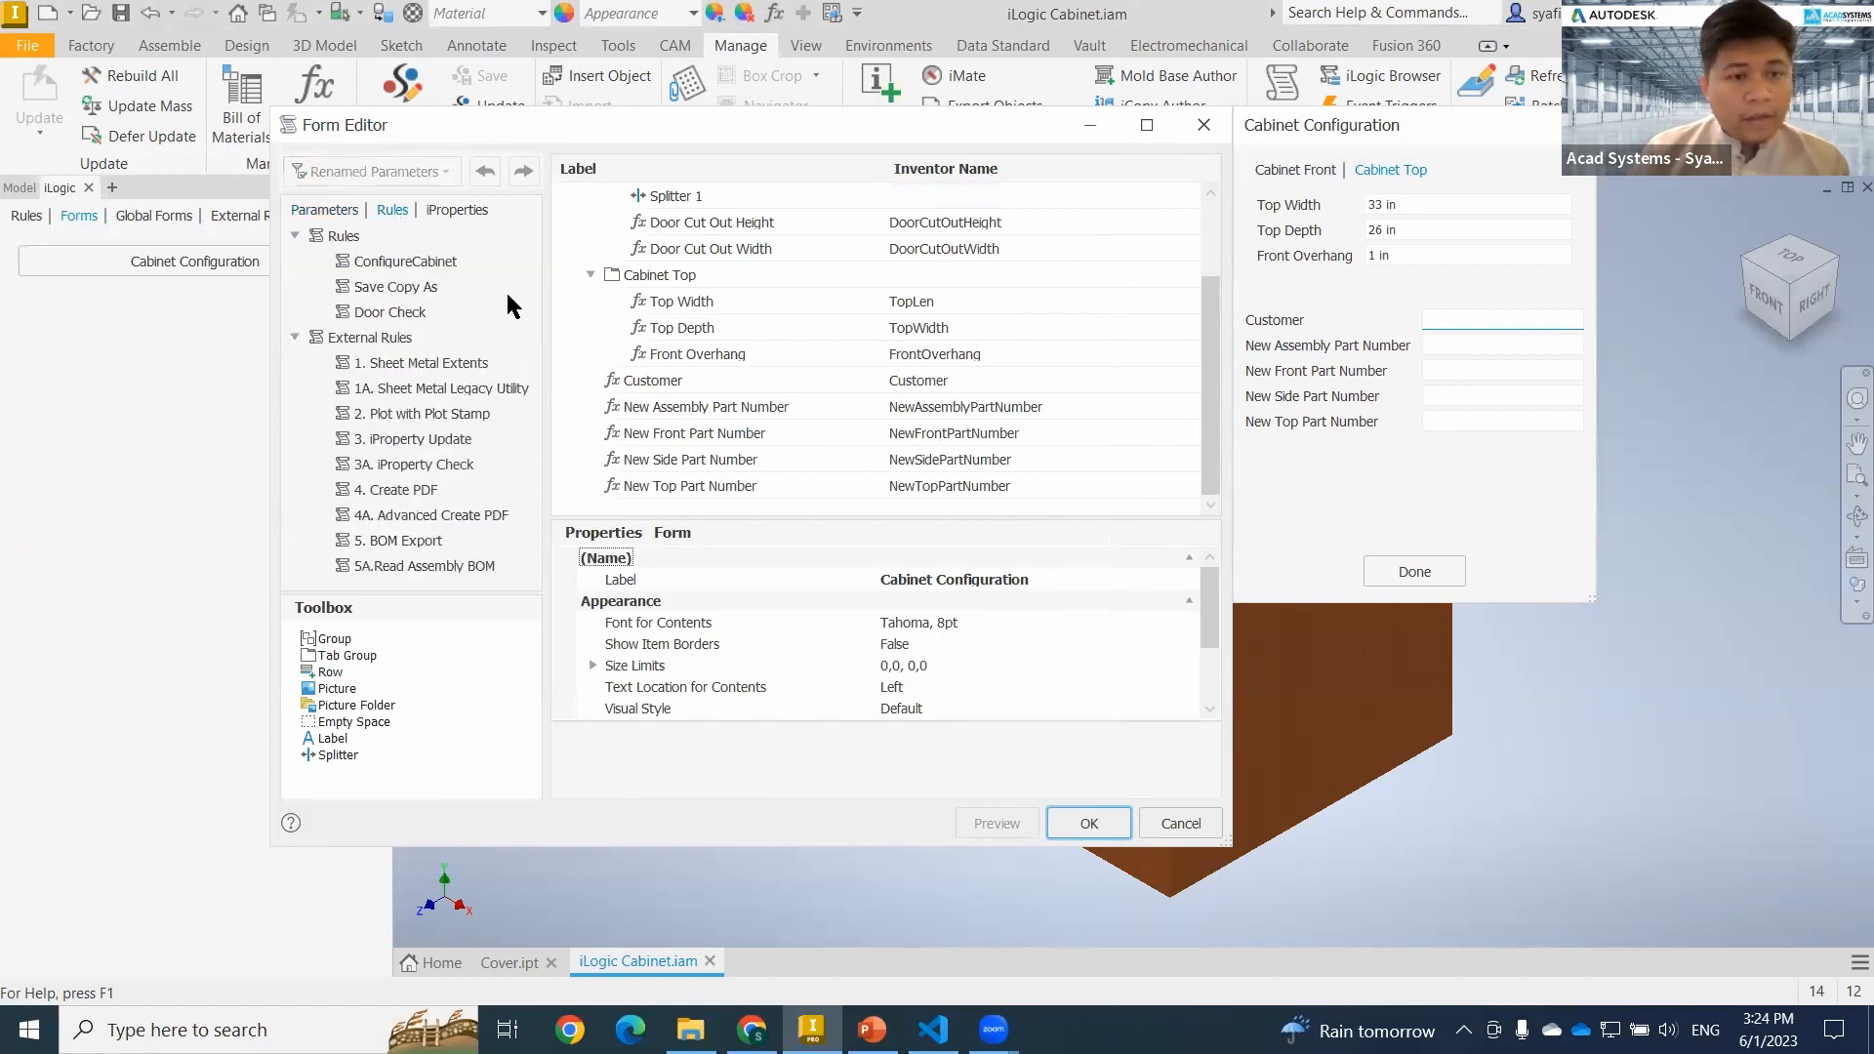
left_click_drag(410, 285, 586, 486)
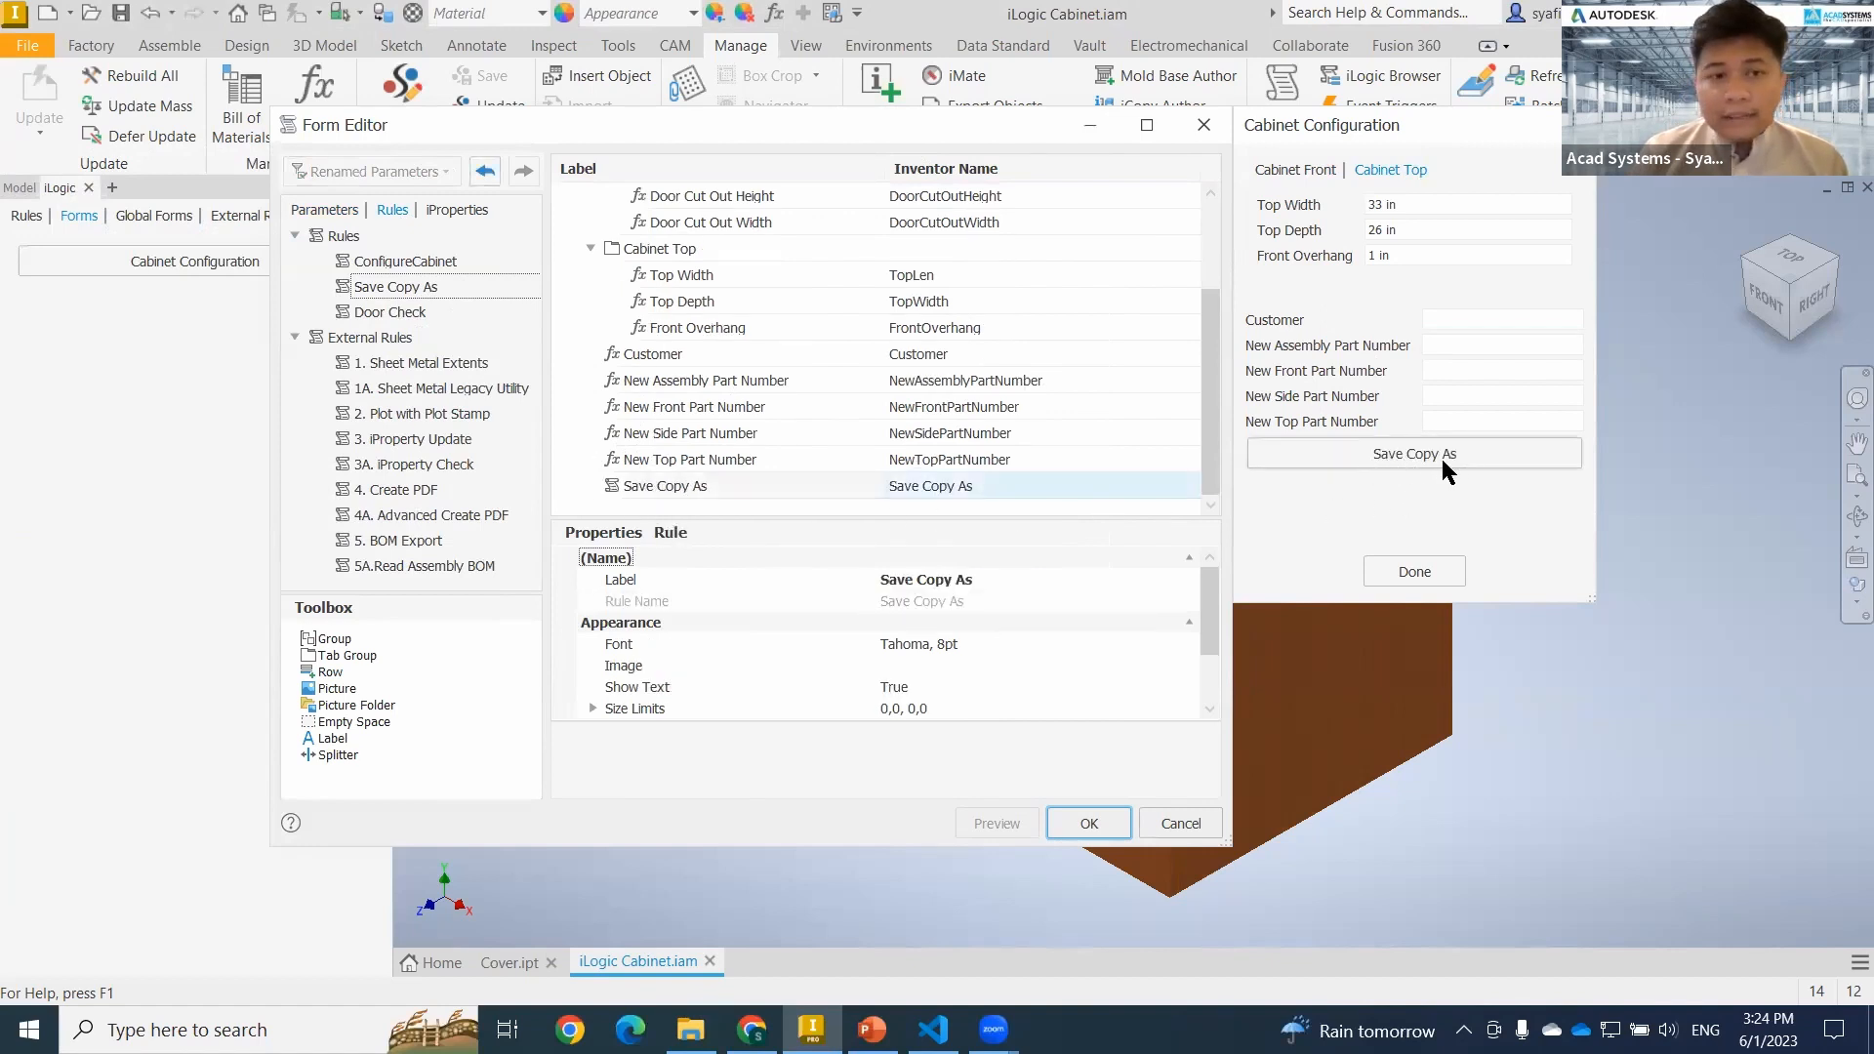
Examine the Cabinet Front, Cabinet Top and Customer fields in the form preview and the Cabinet folder's files in File Explorer.
left_click(1298, 174)
left_click(1370, 172)
left_click(1321, 172)
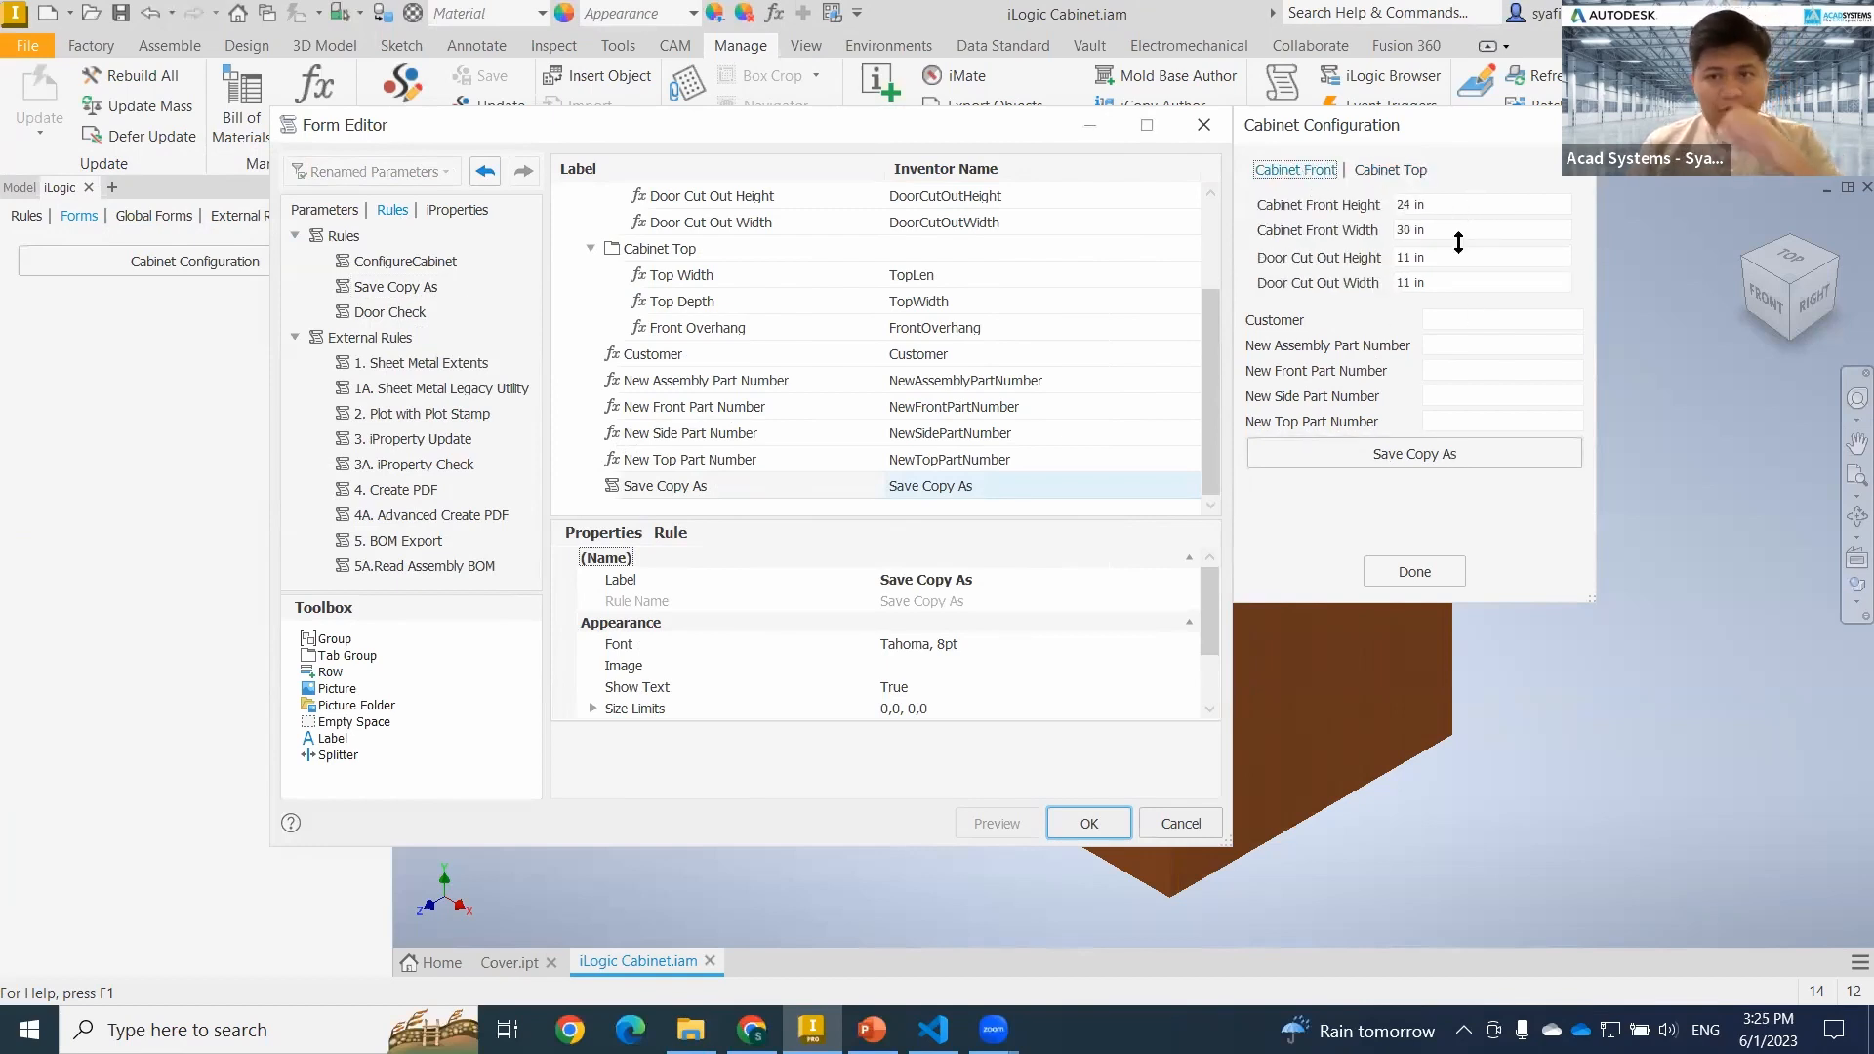
left_click(1486, 318)
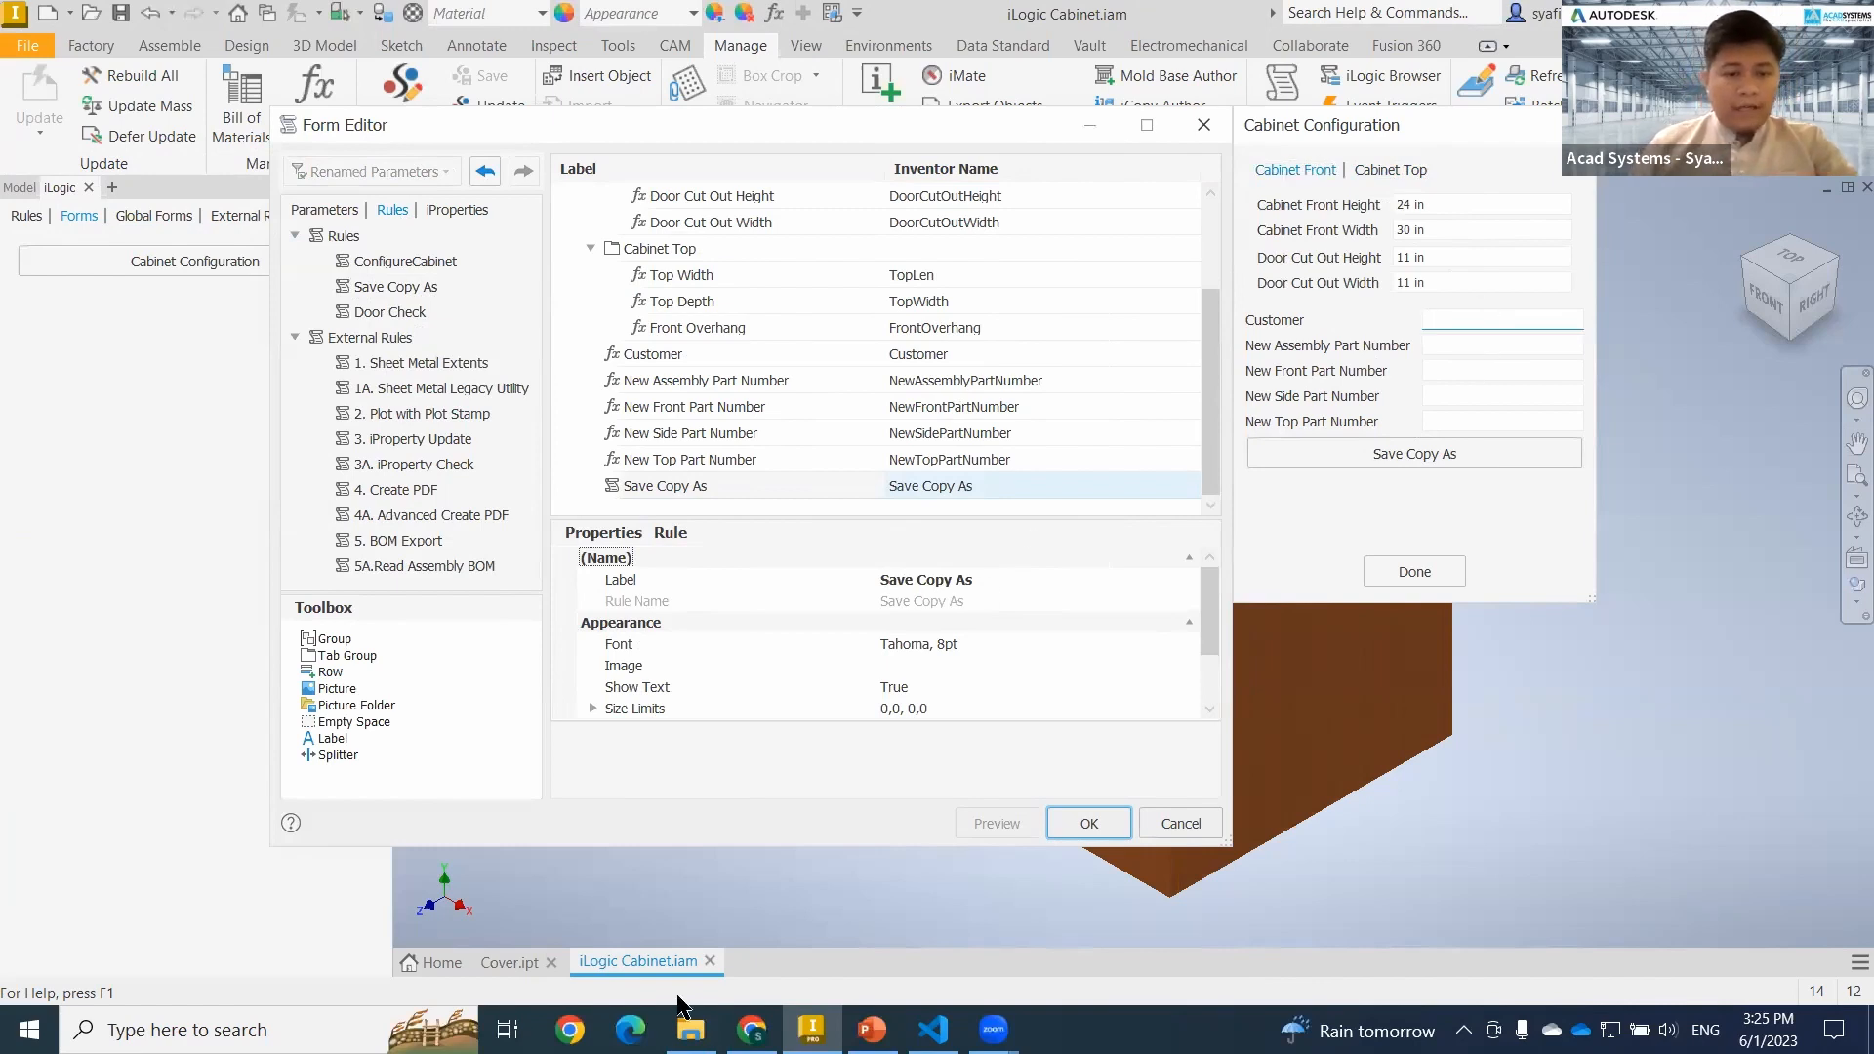
left_click(688, 1027)
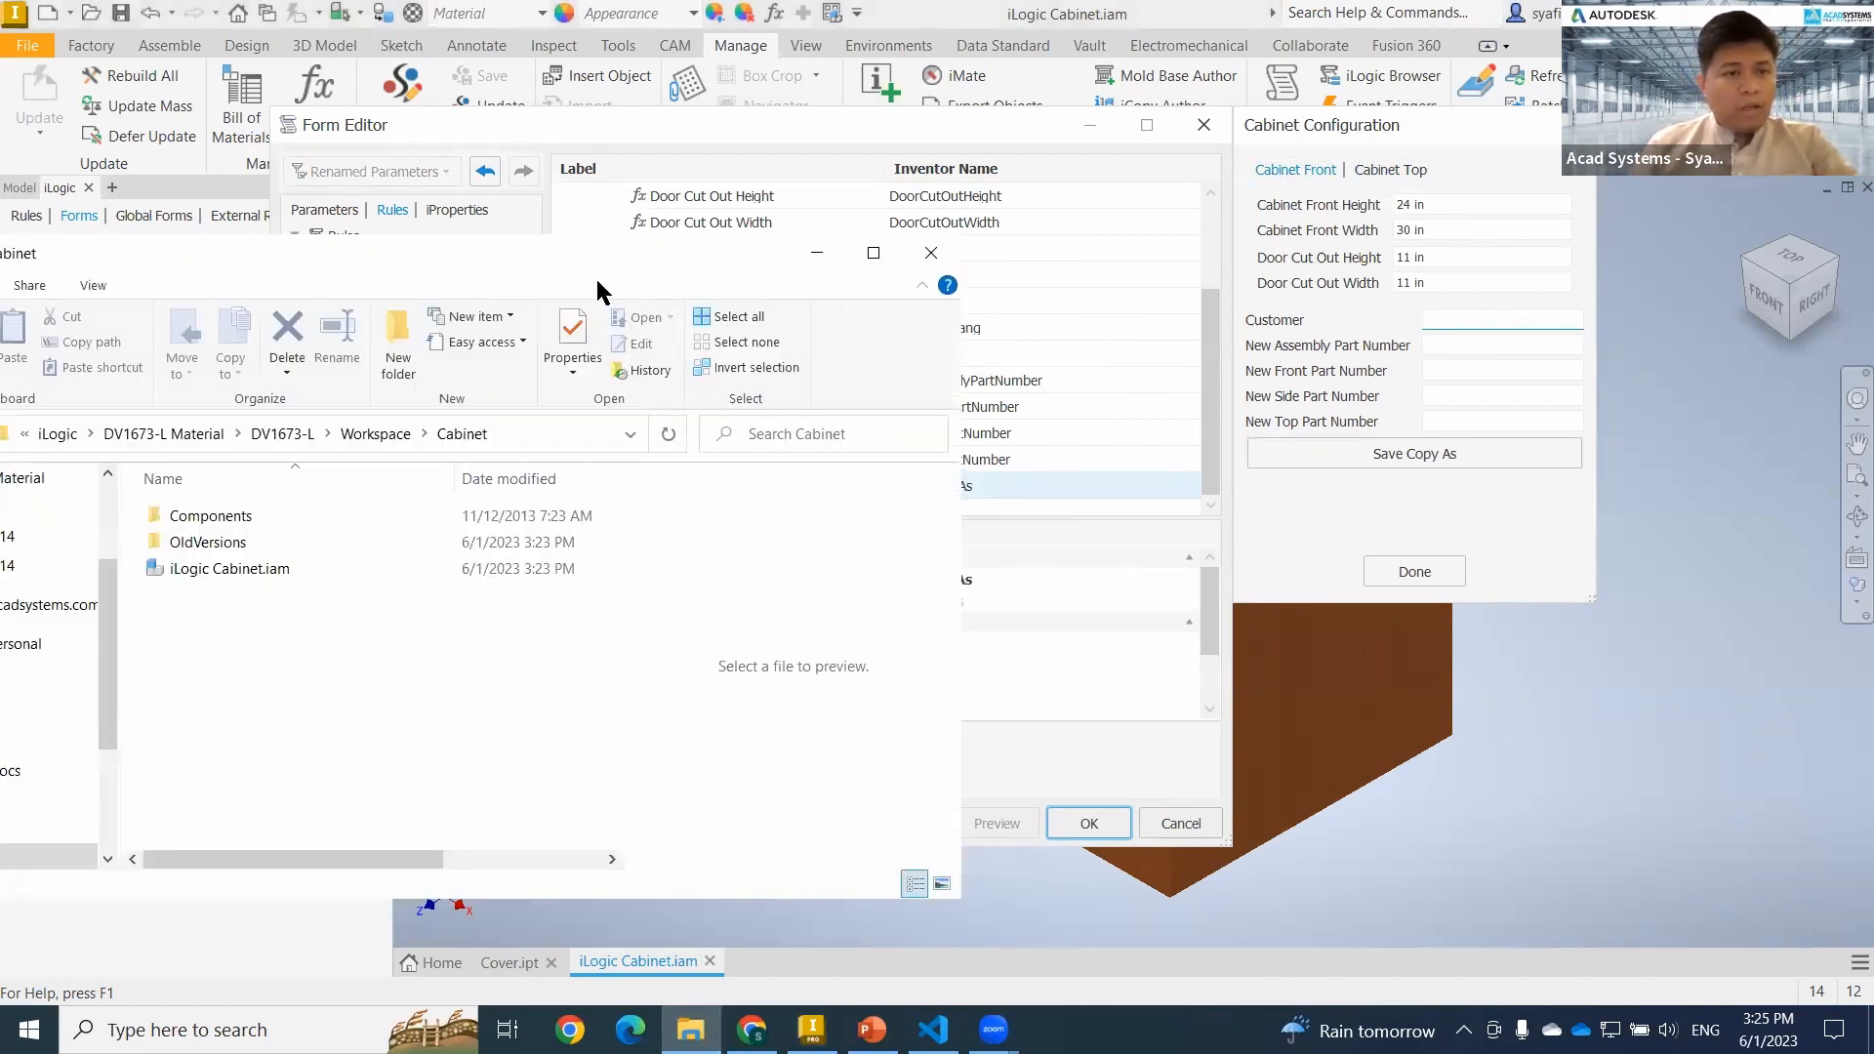
left_click_drag(566, 255, 811, 258)
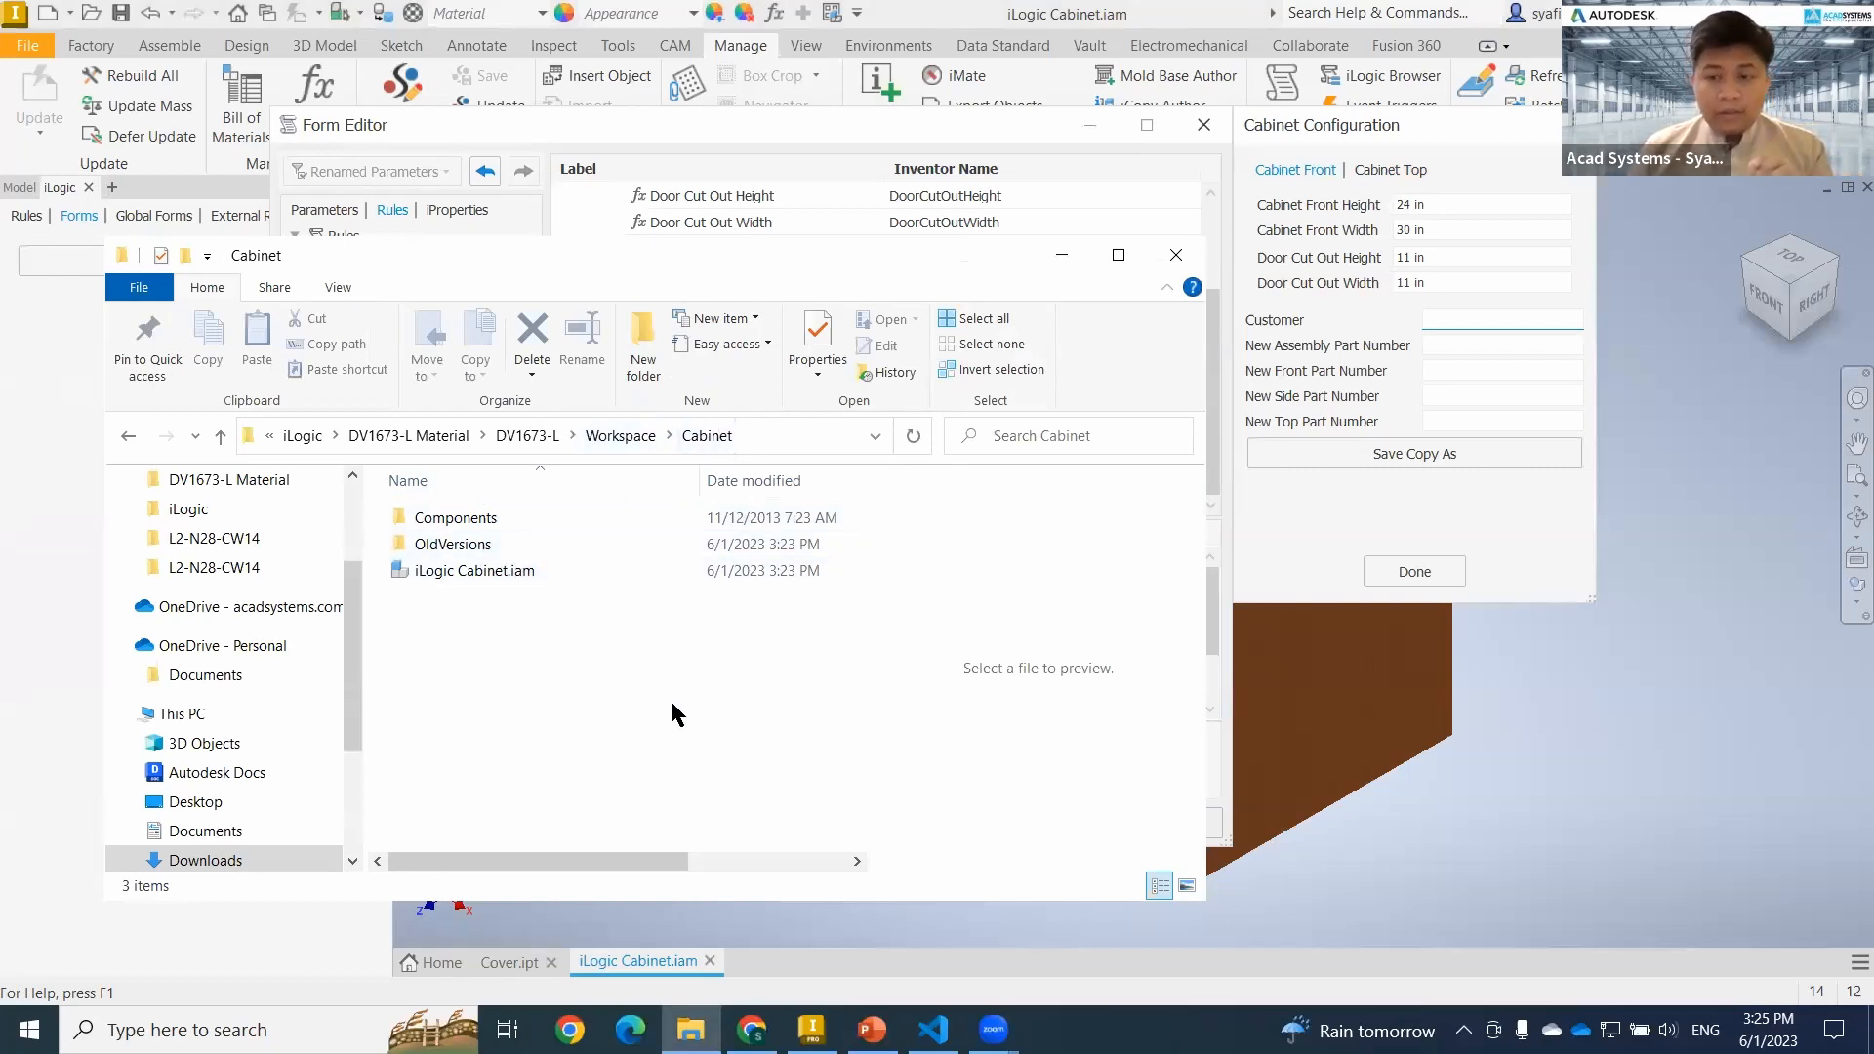
left_click(1228, 496)
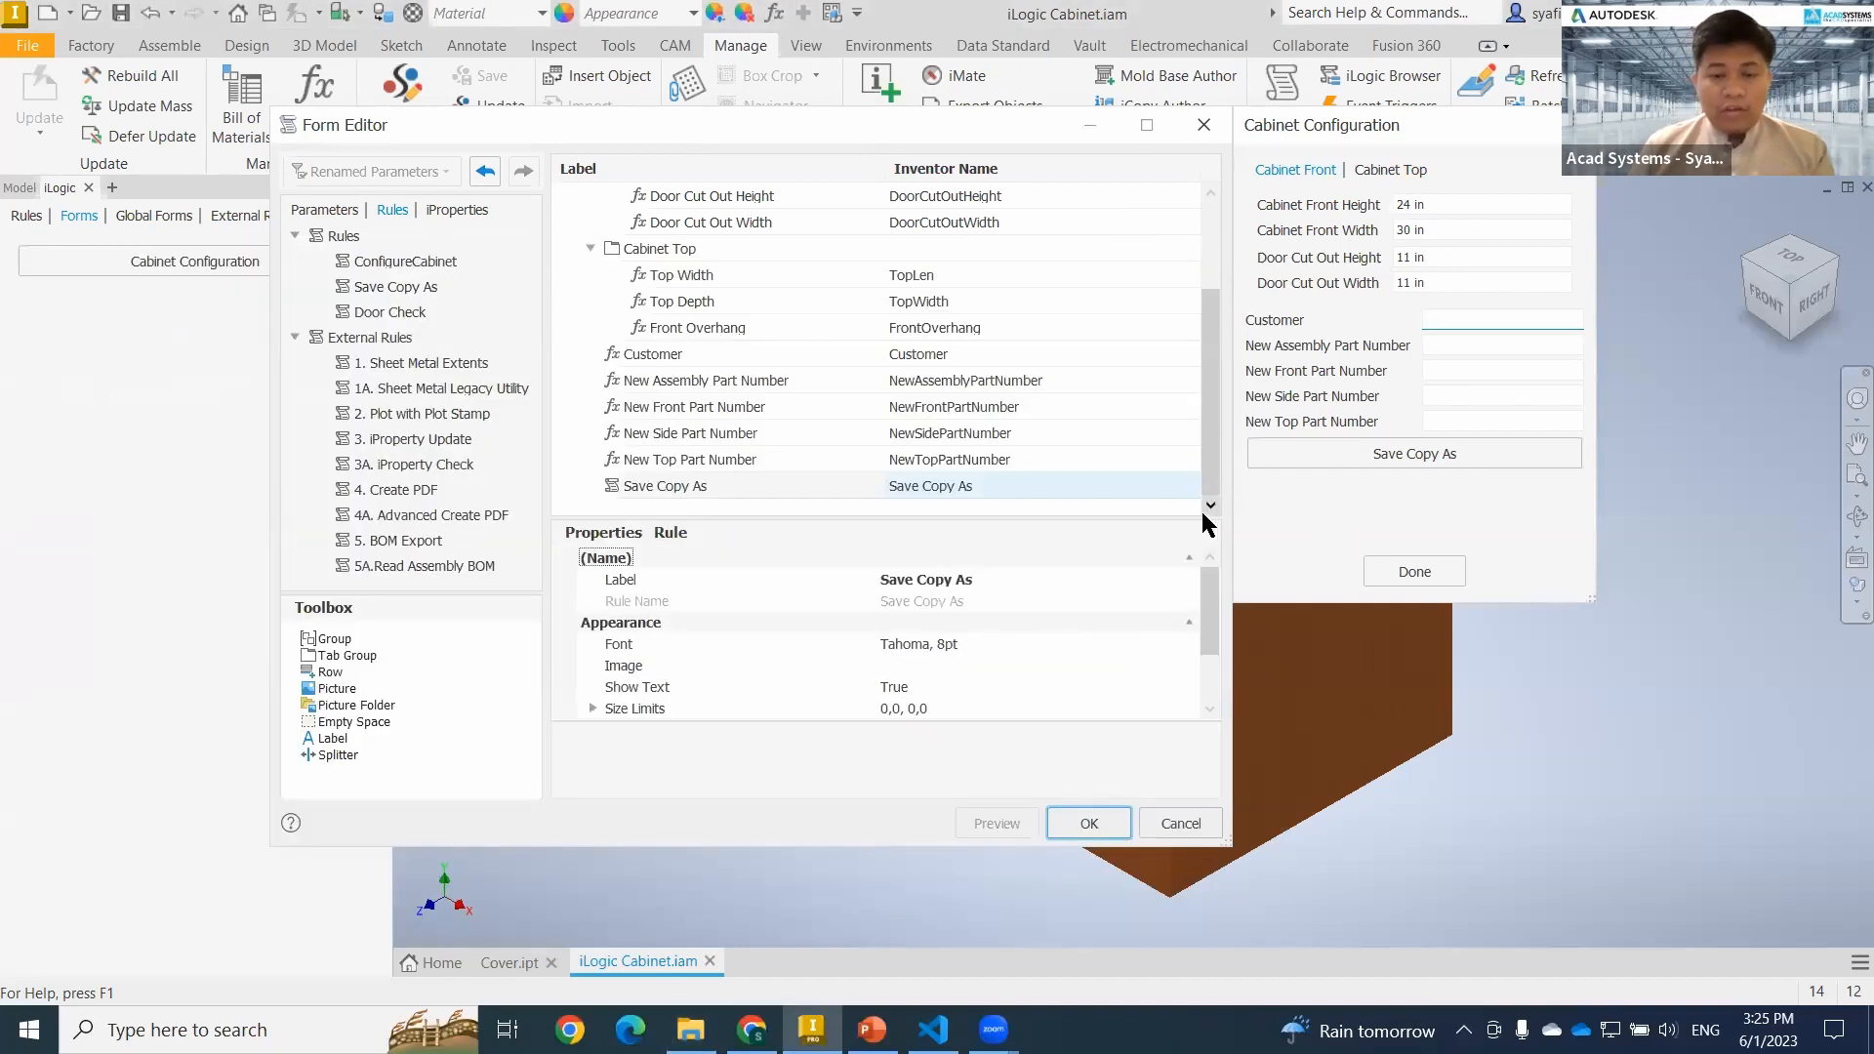
left_click(1454, 326)
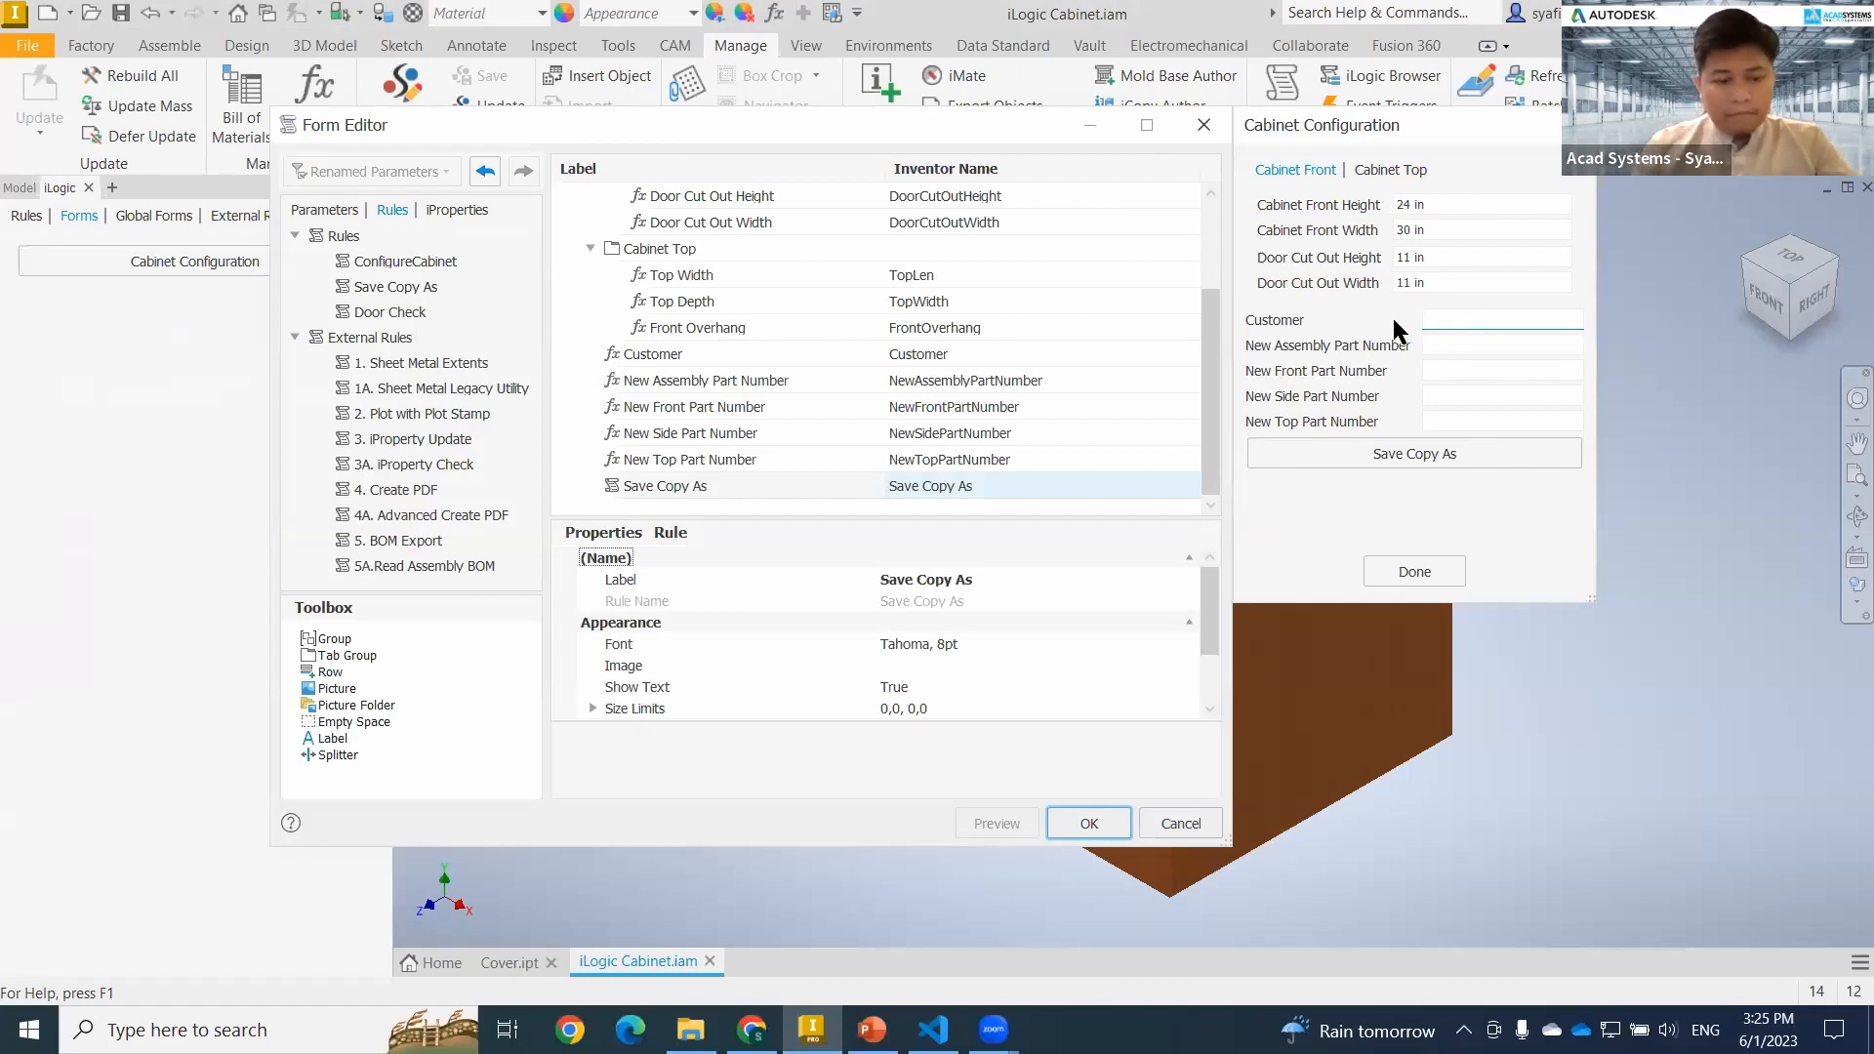
Apply the Cabinet Configuration form edits, then open the form for use and place it beside the cabinet model.
left_click(1088, 823)
left_click(178, 261)
left_click_drag(987, 310, 606, 242)
left_click_drag(740, 333, 879, 341)
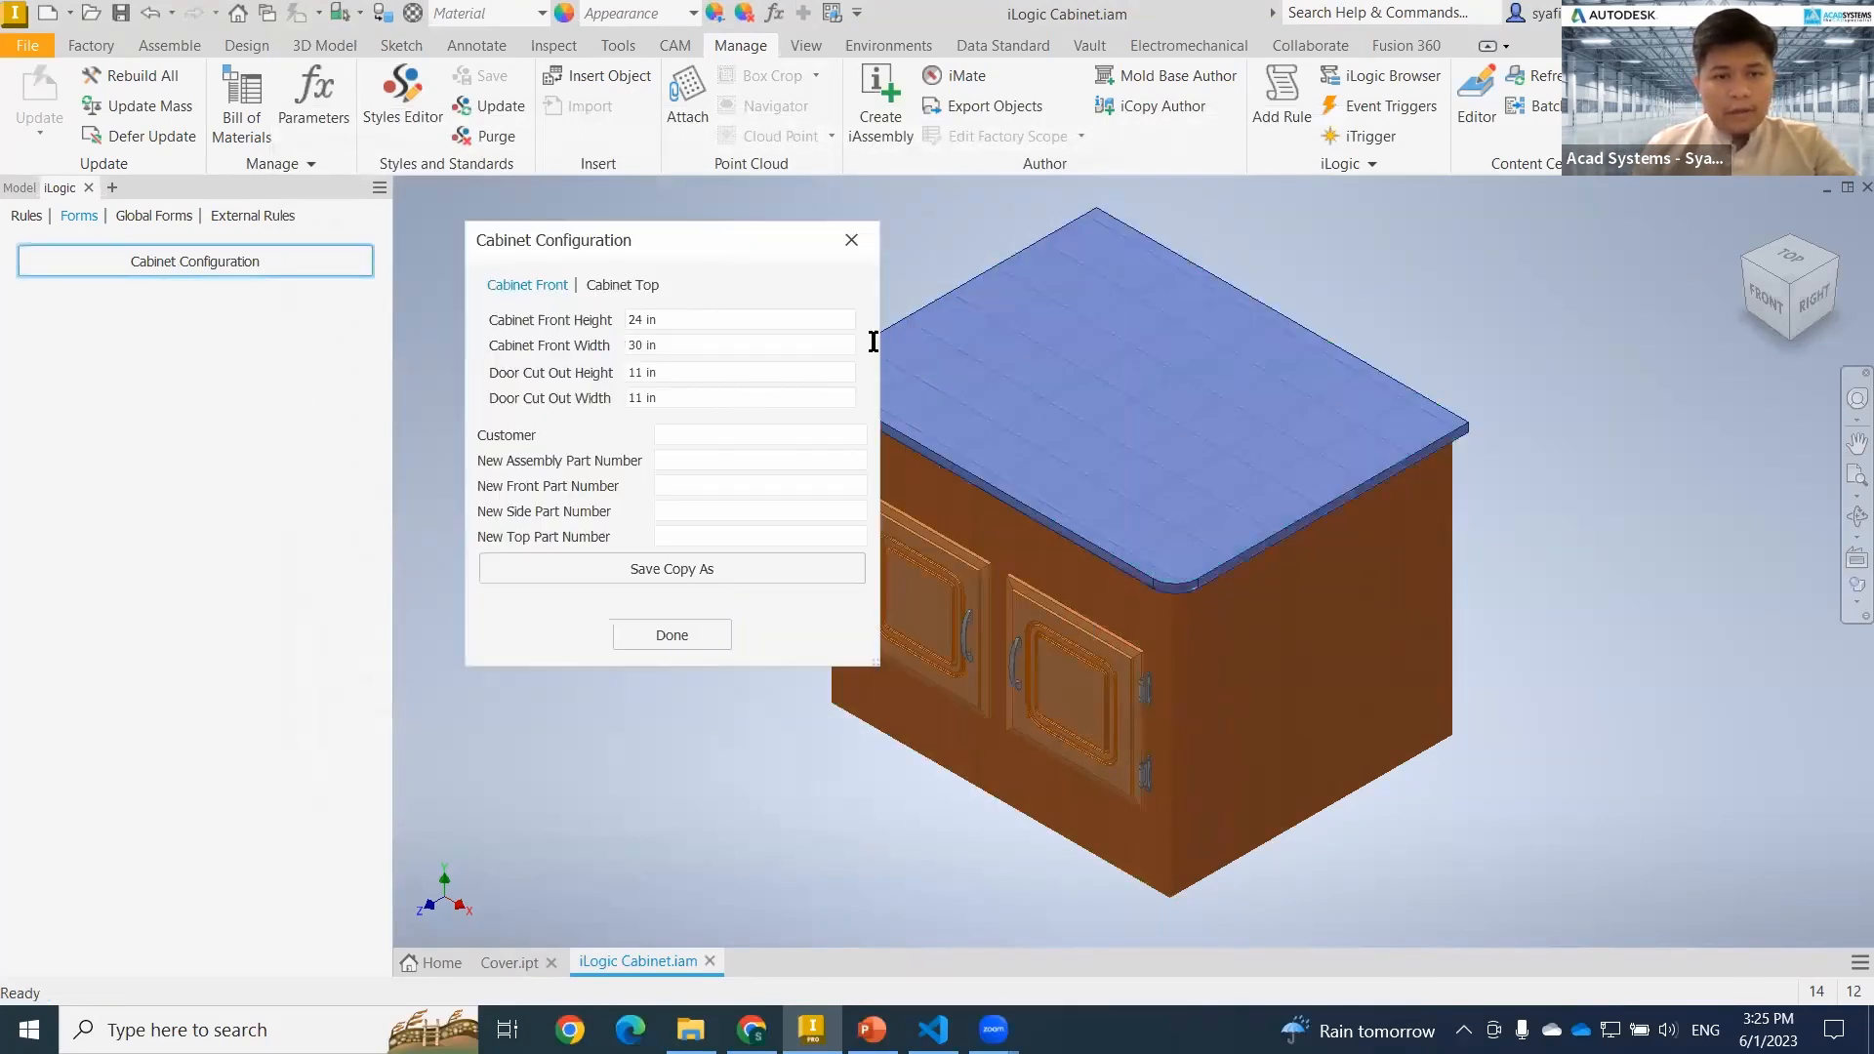
Enter ACAD as the Customer and 4009A as the New Assembly Part Number, dismissing the rule error.
left_click(771, 433)
type("ACAD")
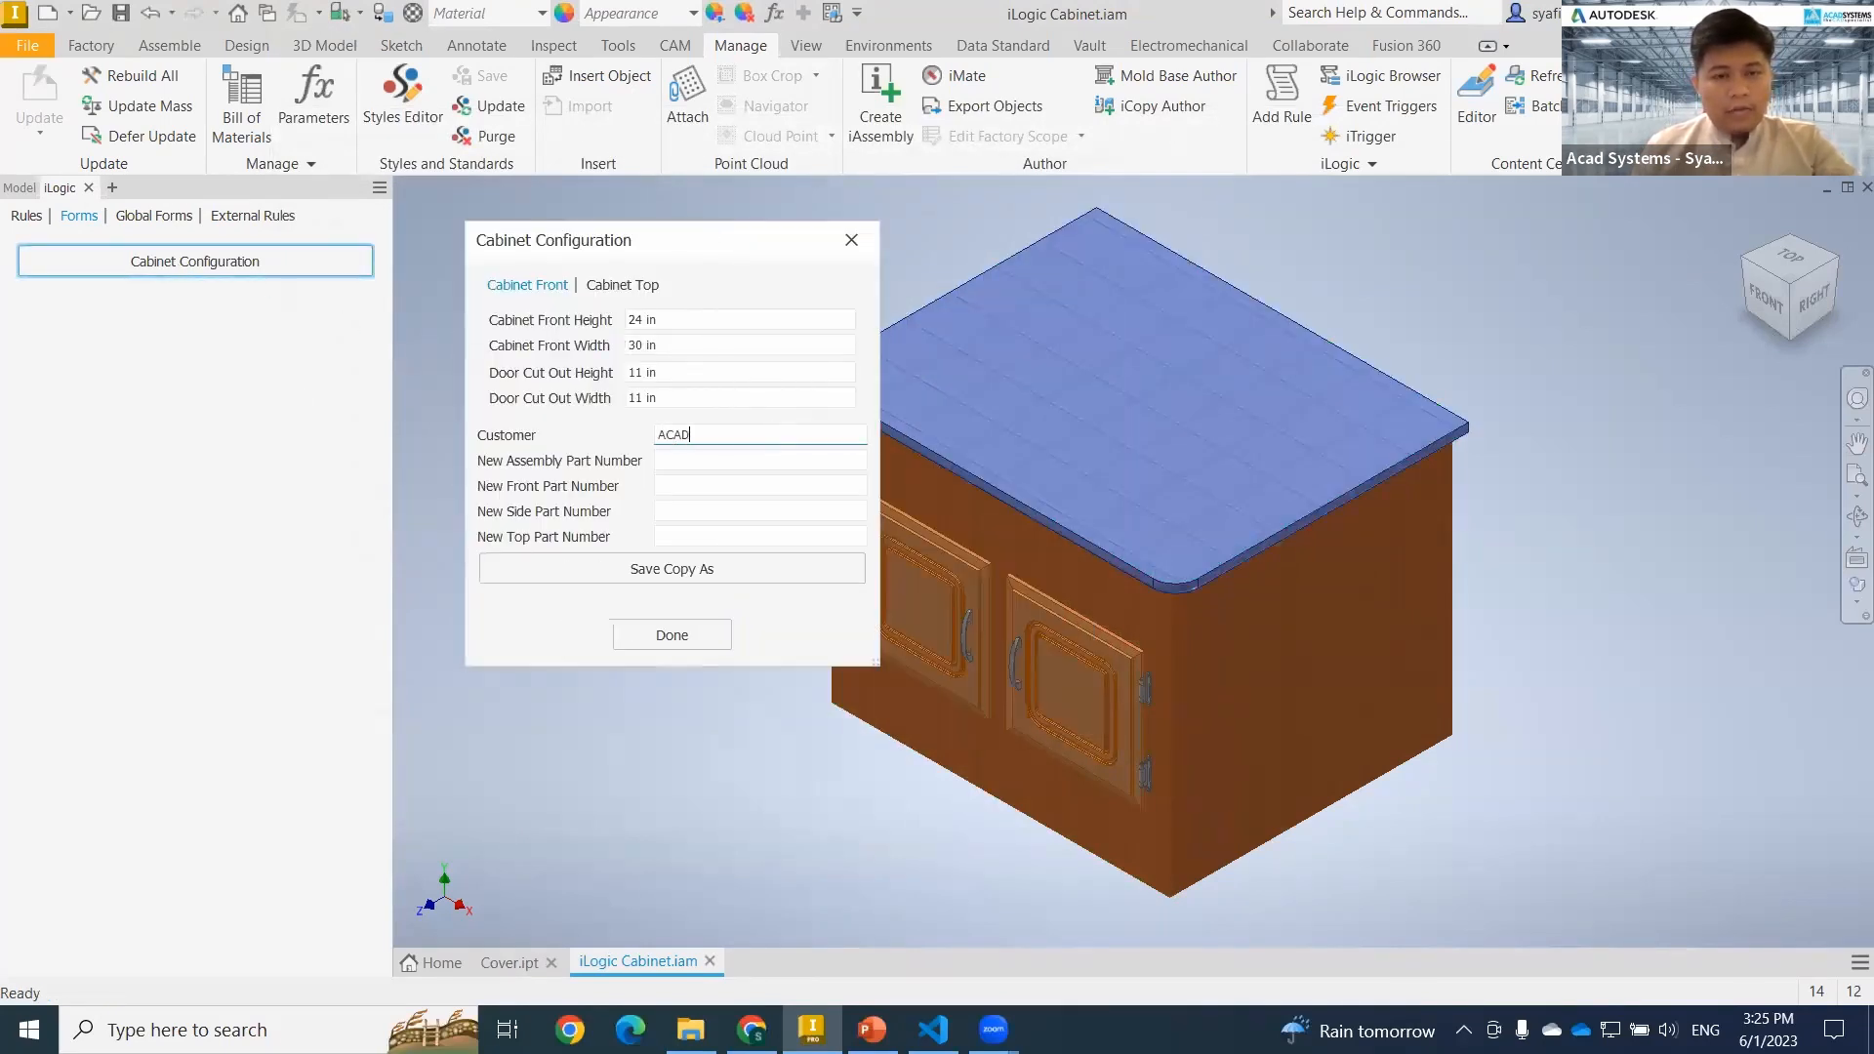
left_click(734, 463)
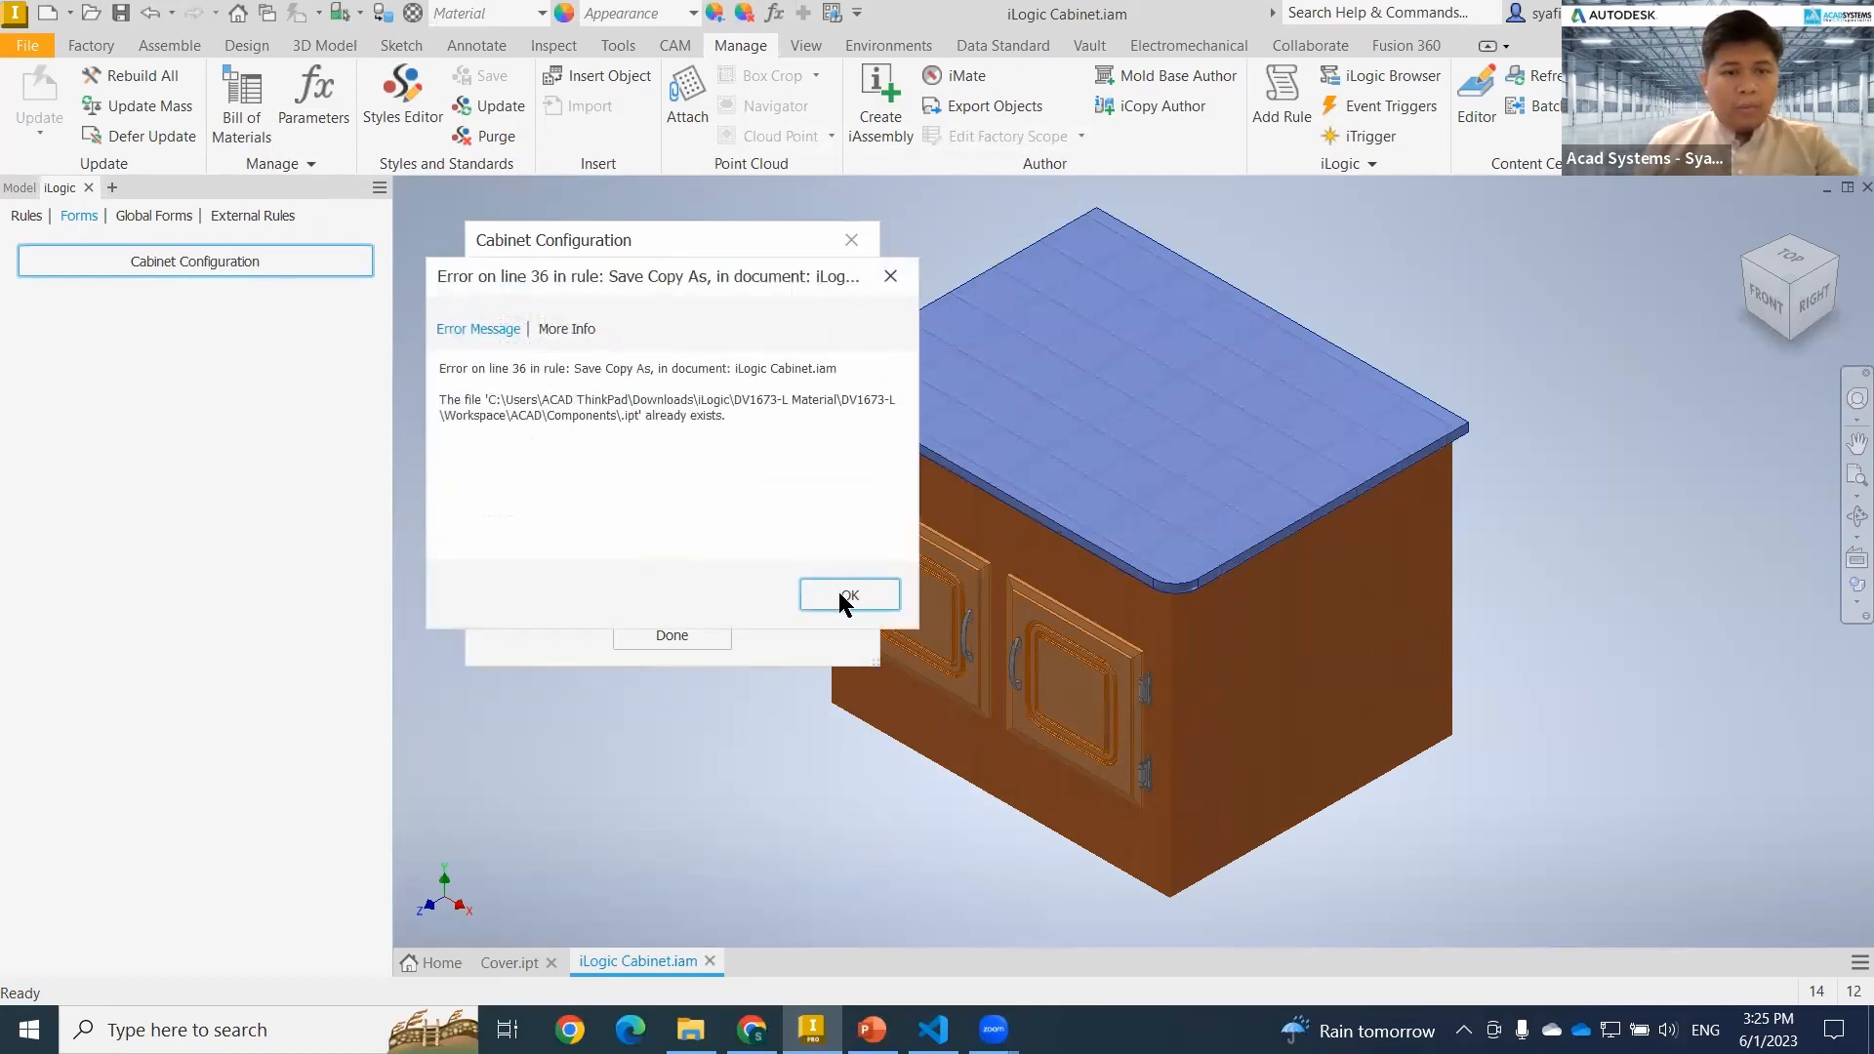
left_click(842, 594)
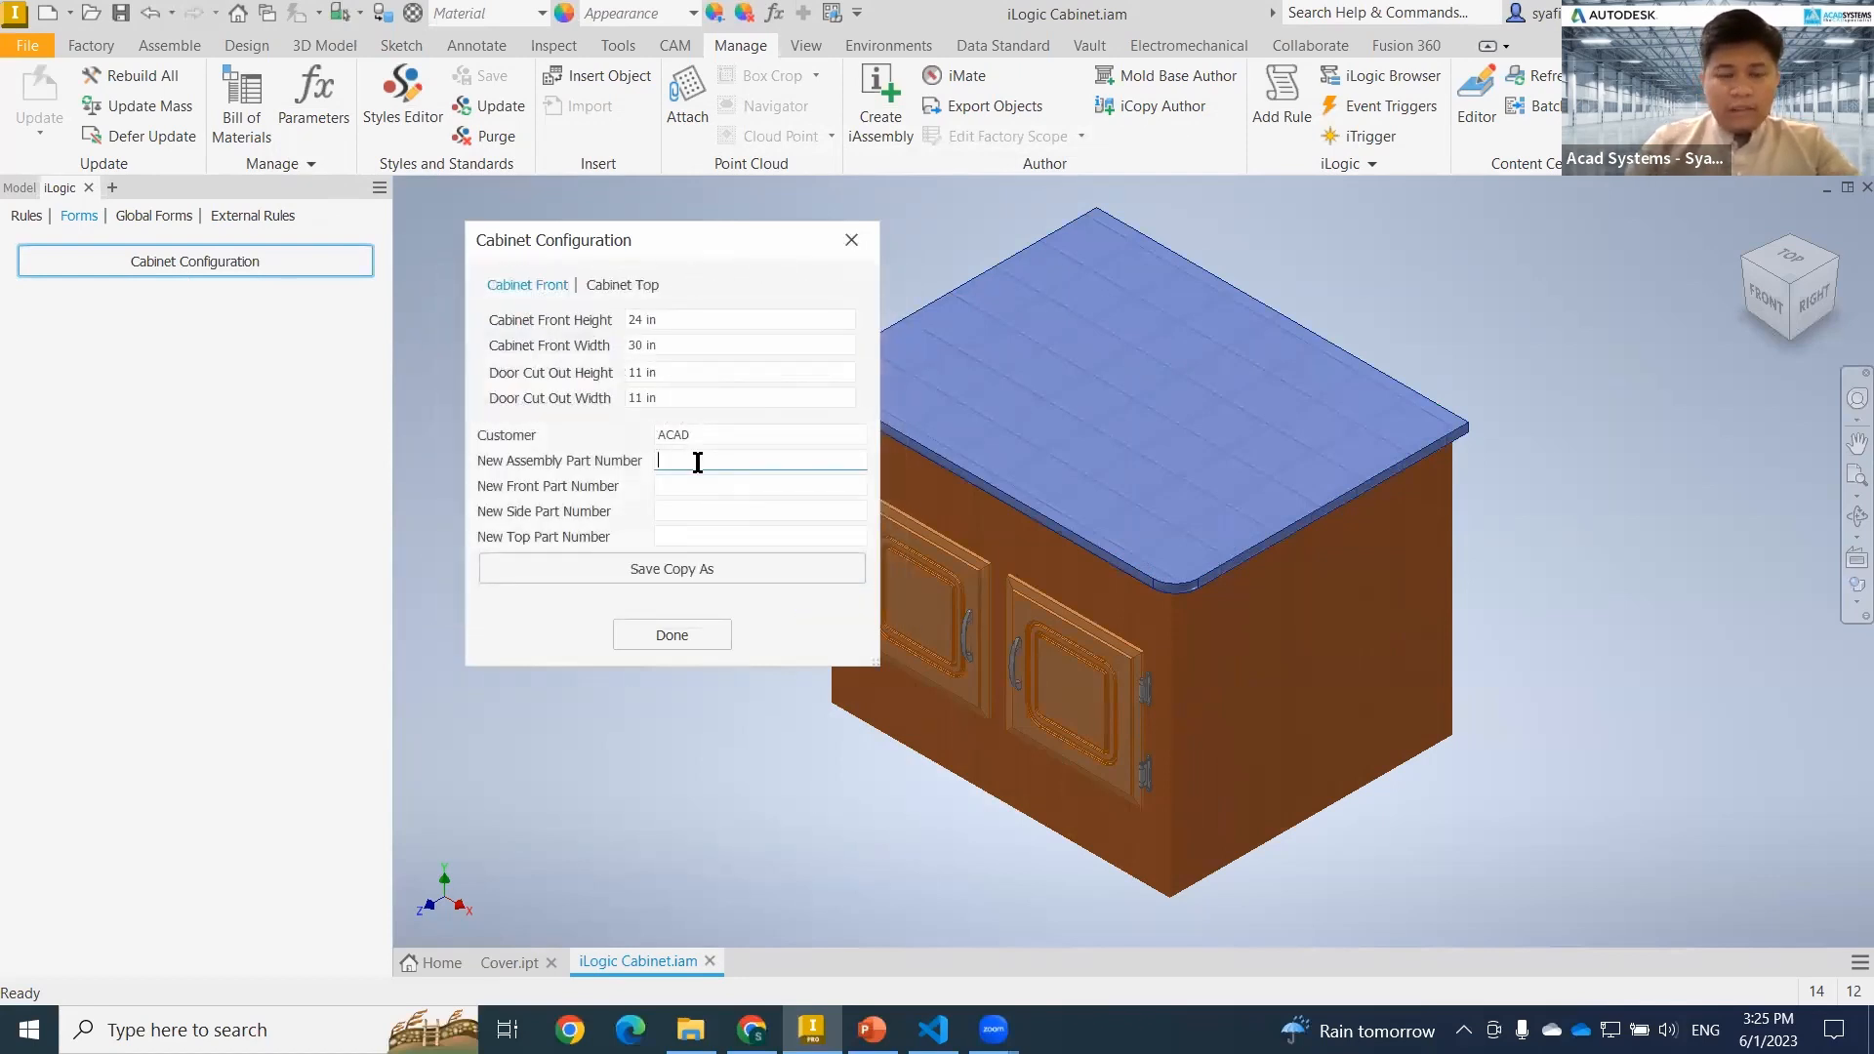
type("4009A")
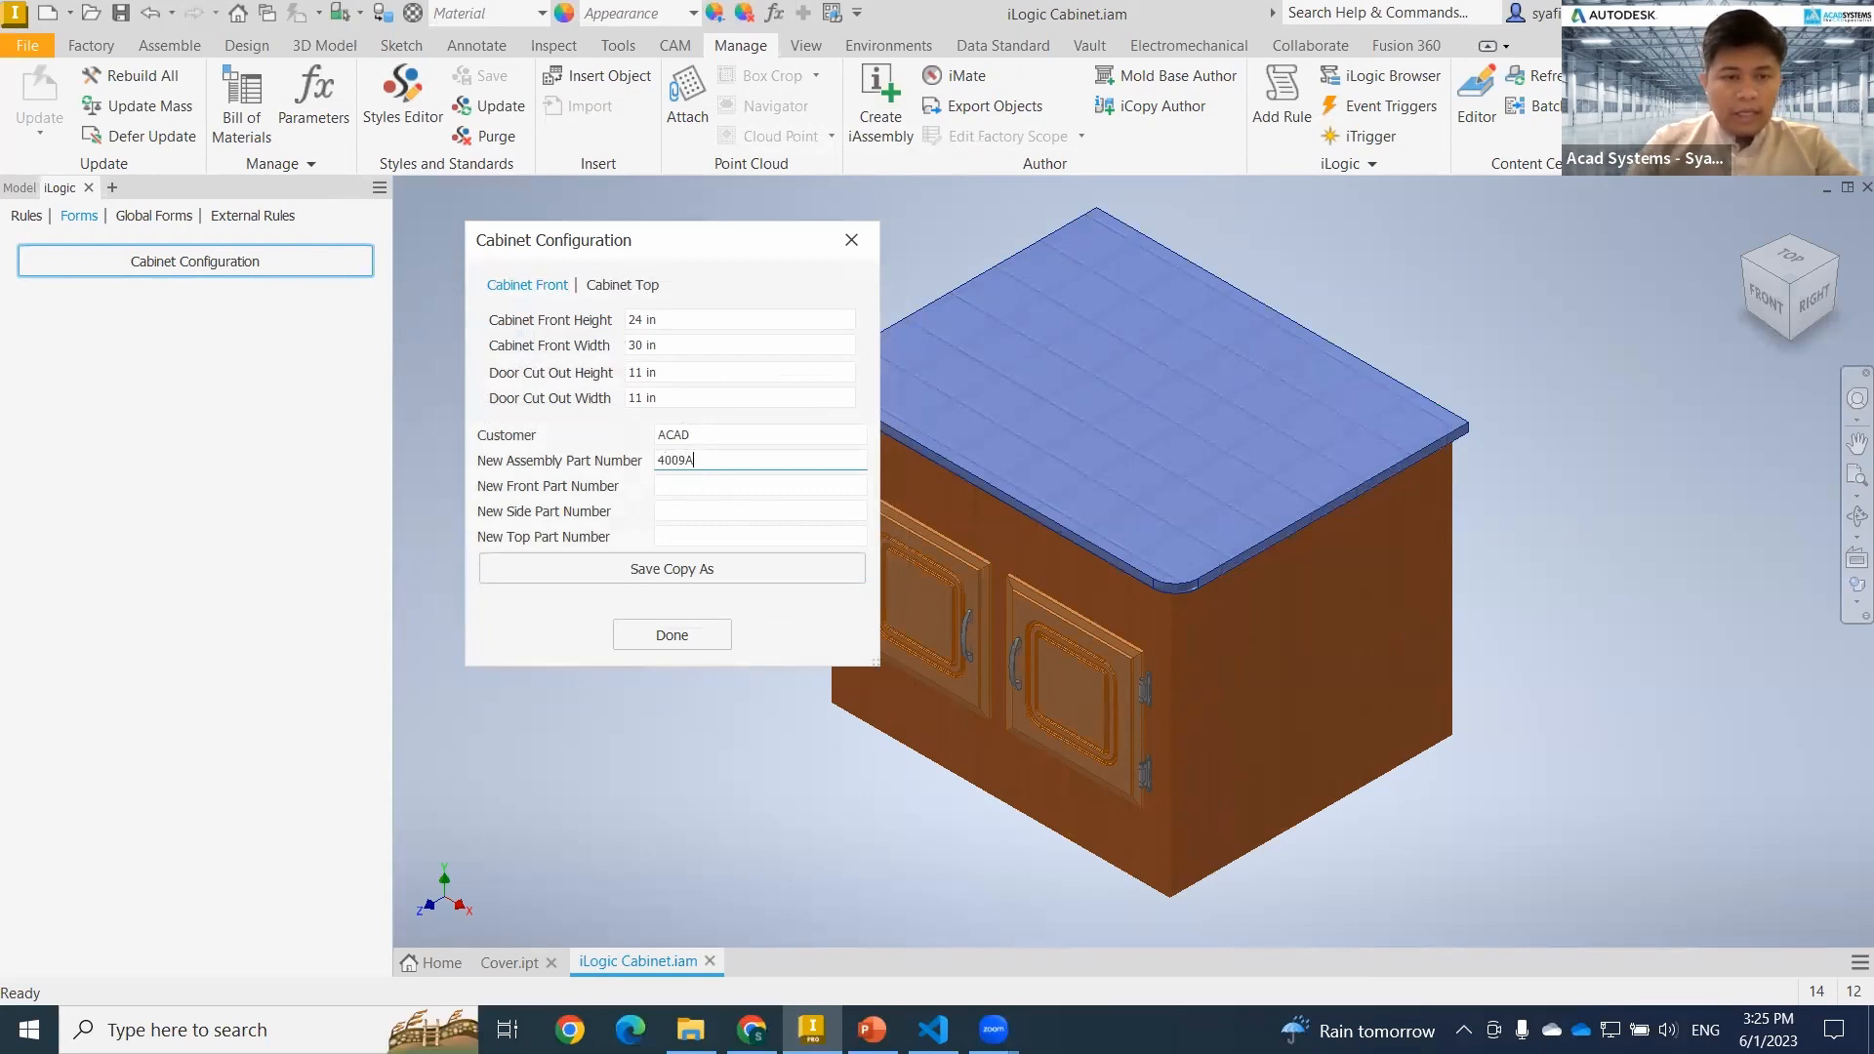
Enter 4008 as the New Front Part Number, dismiss the rule errors and close the Cabinet Configuration form.
left_click(689, 483)
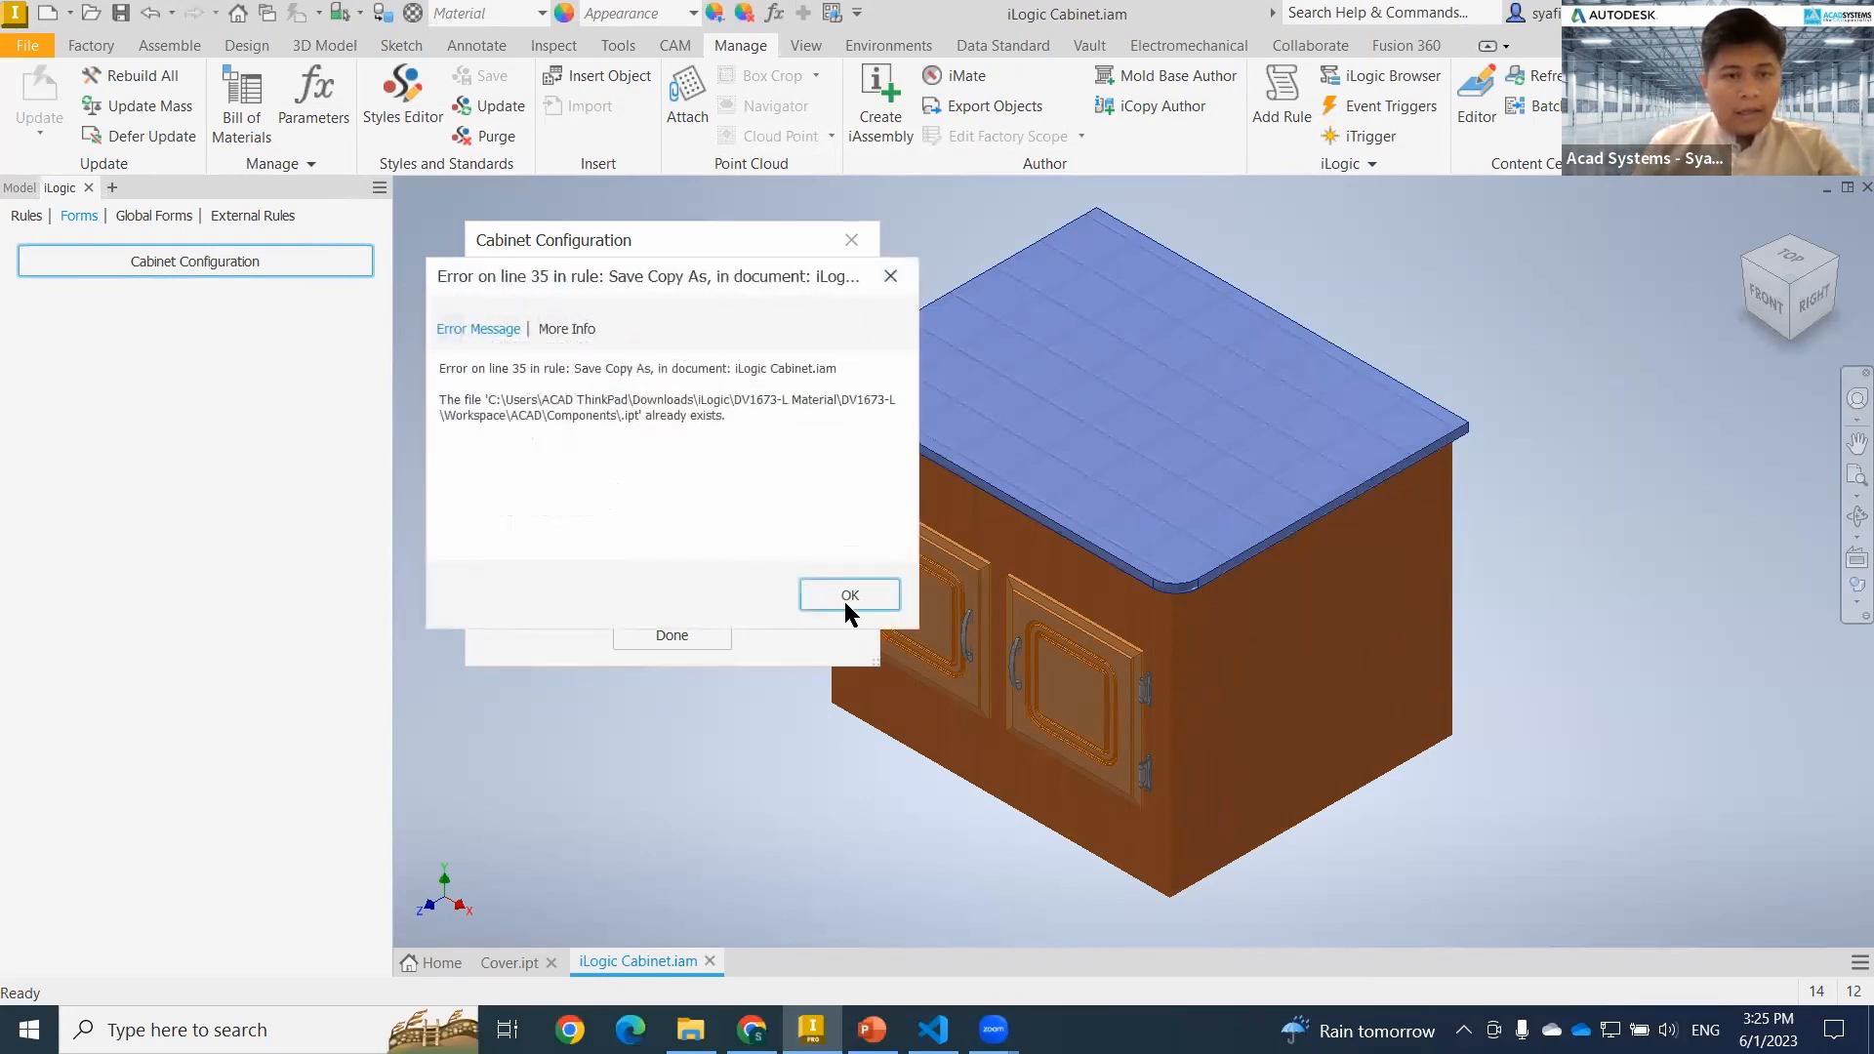
left_click(851, 595)
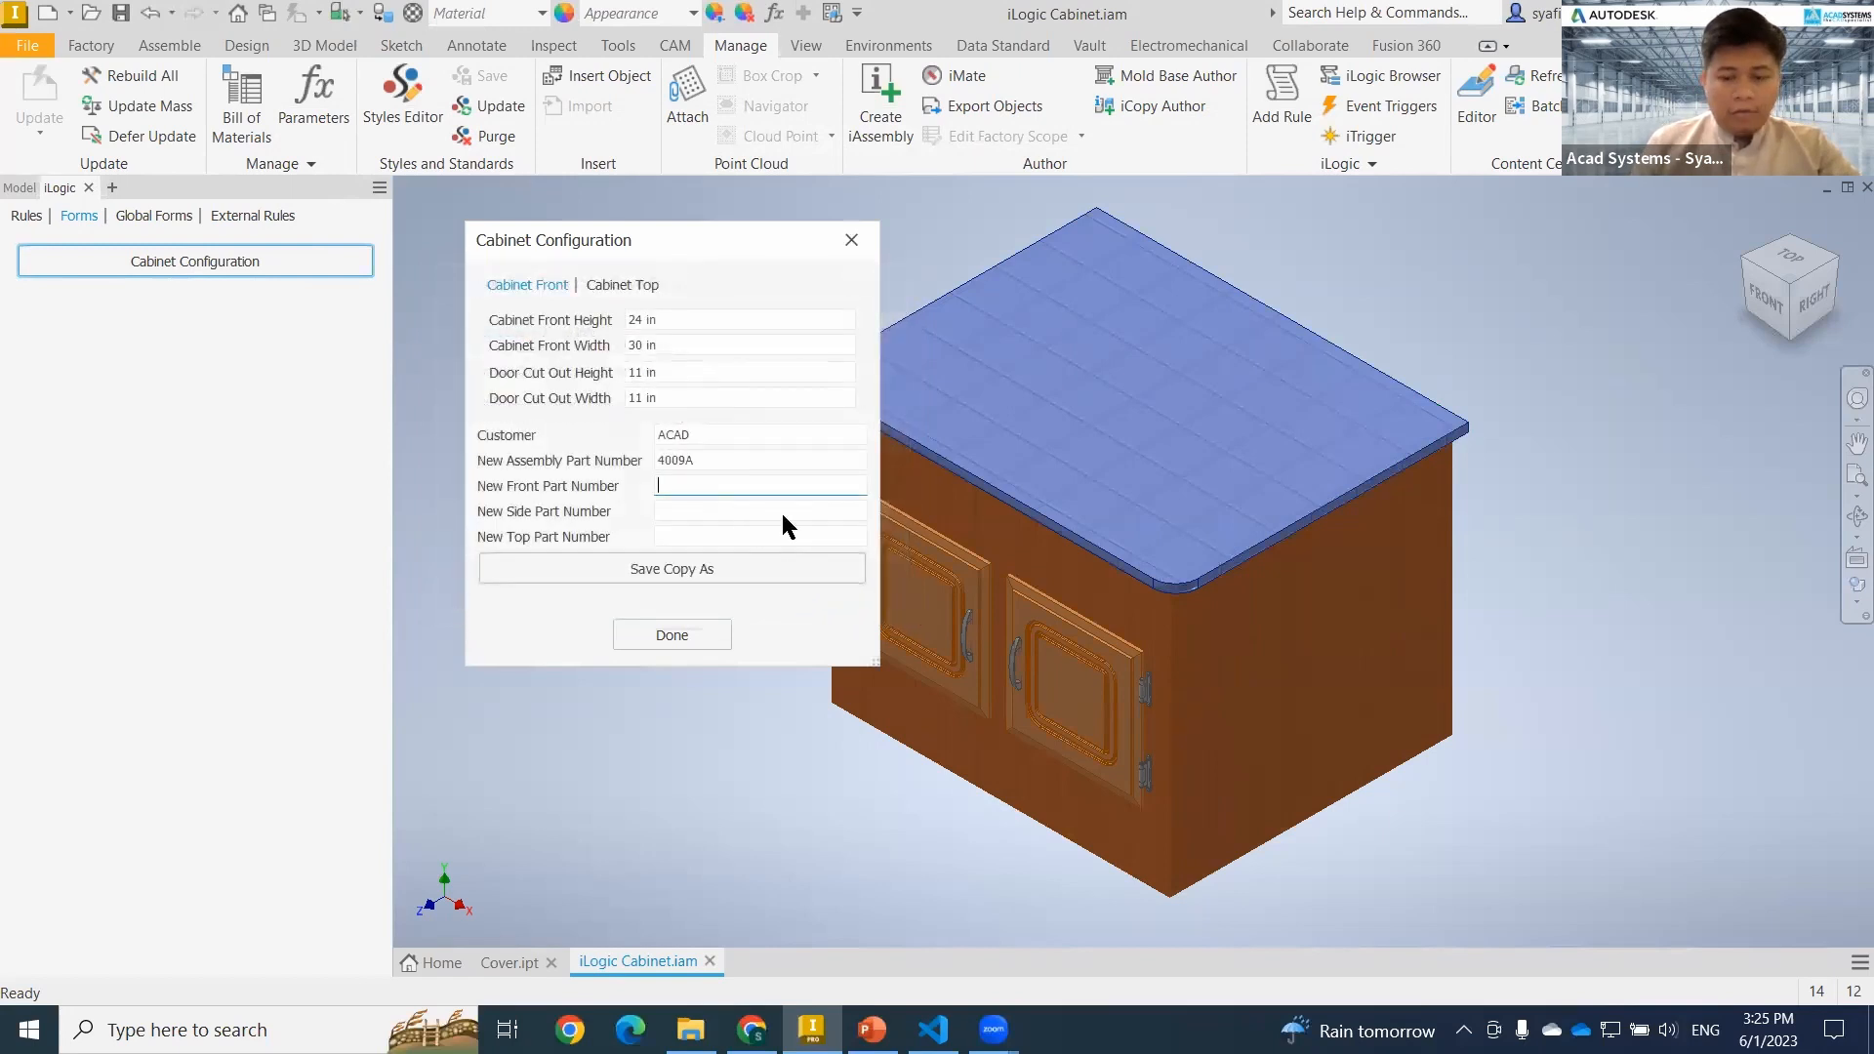
type("4008")
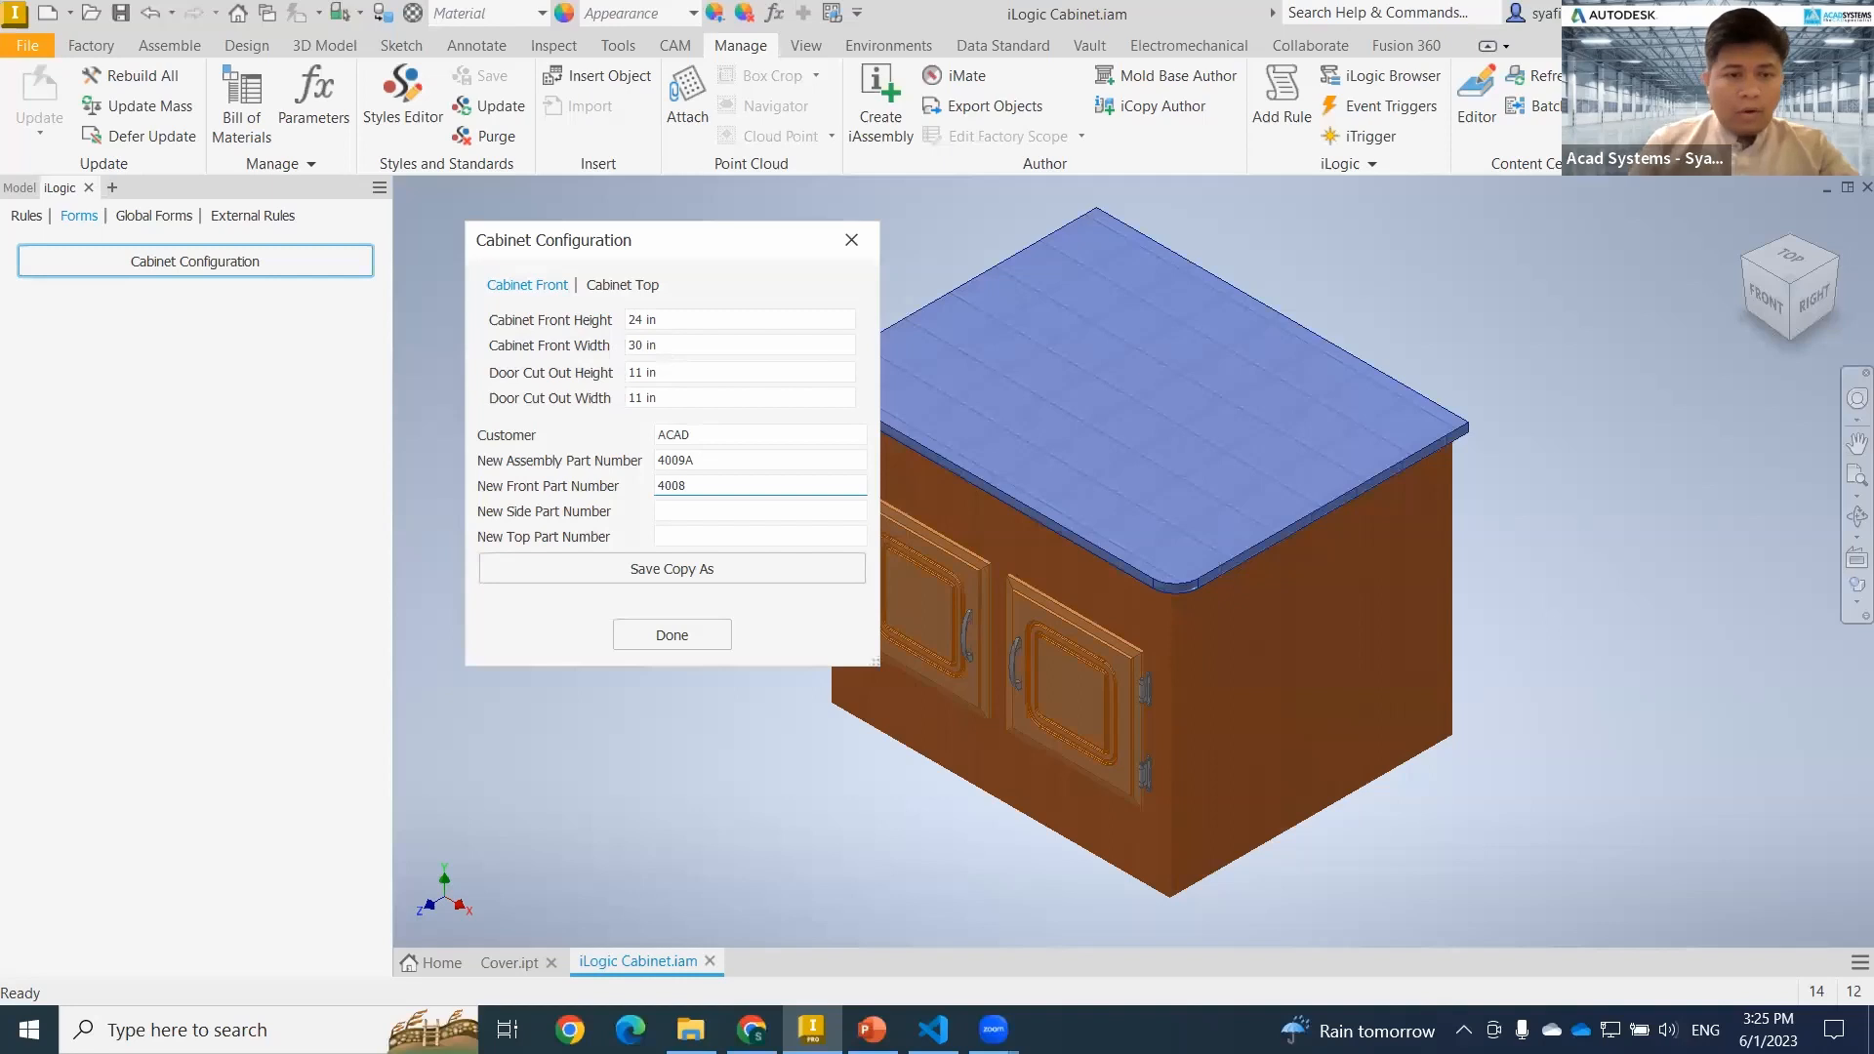
left_click(671, 629)
left_click(854, 595)
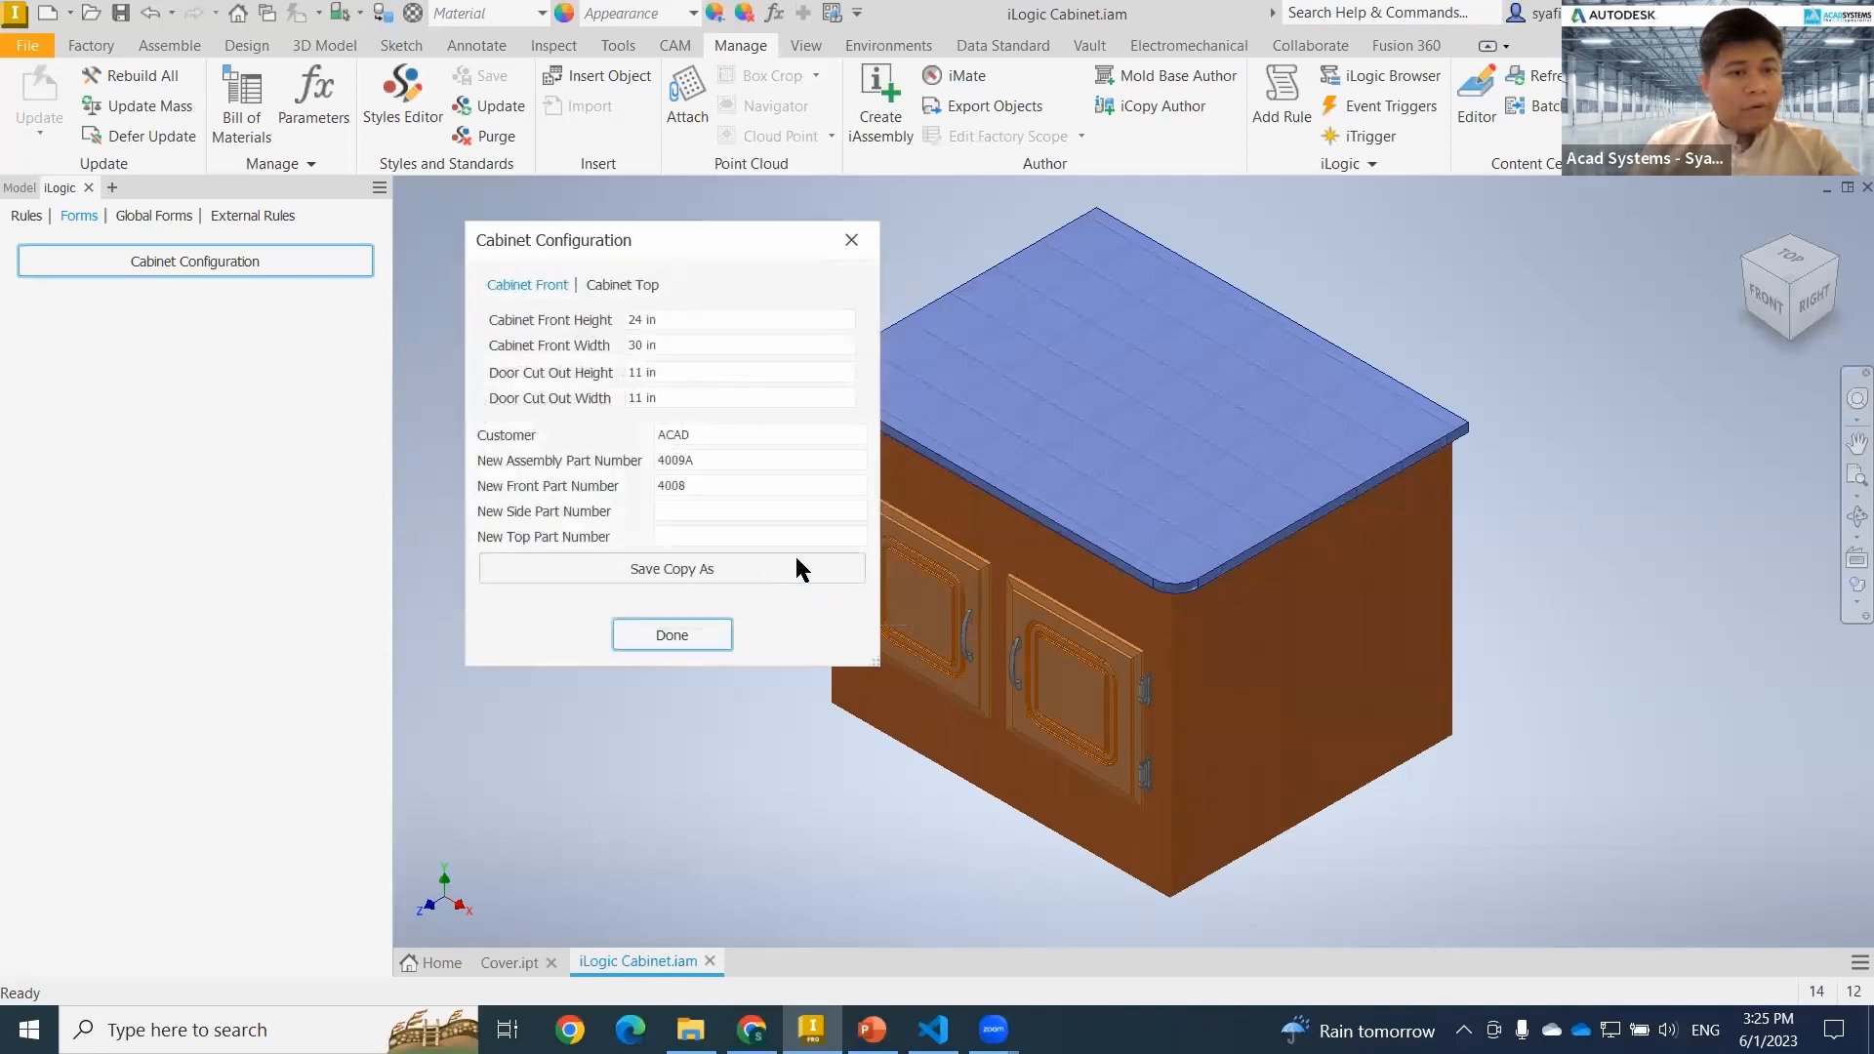
left_click(852, 240)
Set the Save Copy As rule to Don't Run Automatically, save it and return to the assembly's forms.
left_click(26, 216)
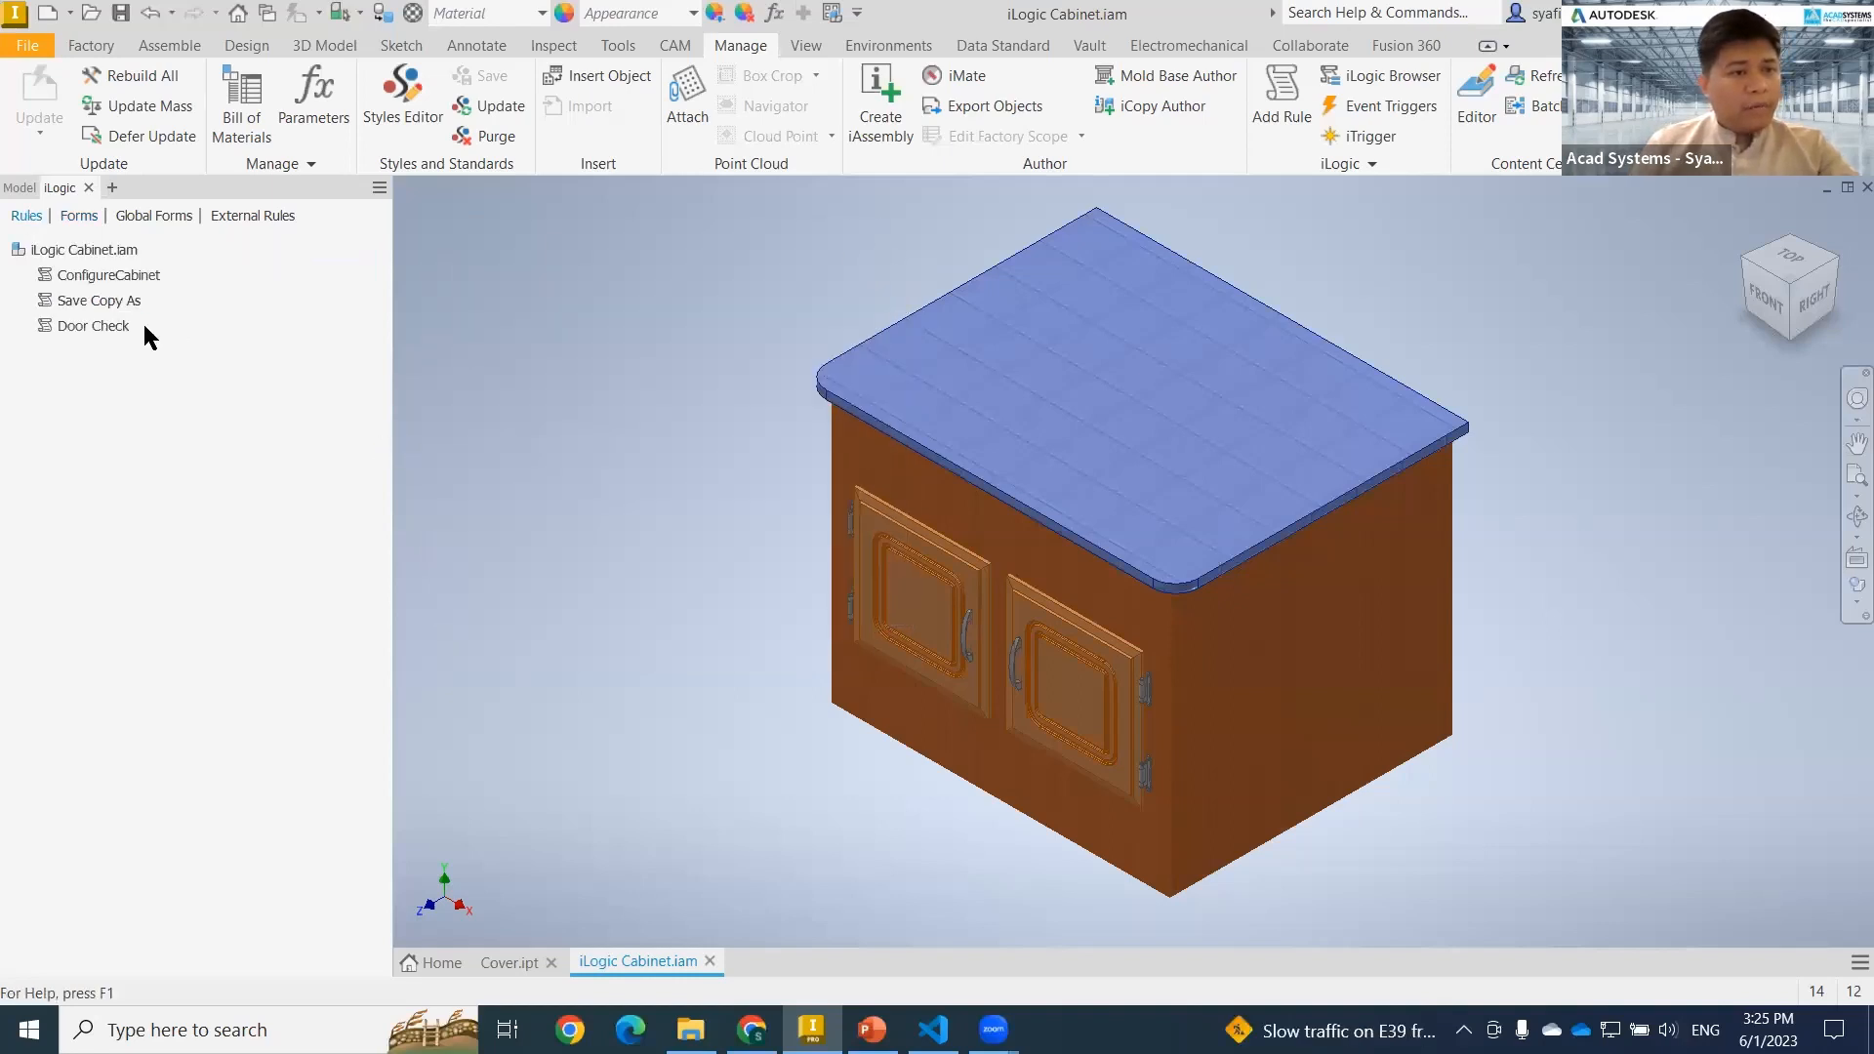
right_click(105, 300)
left_click(197, 337)
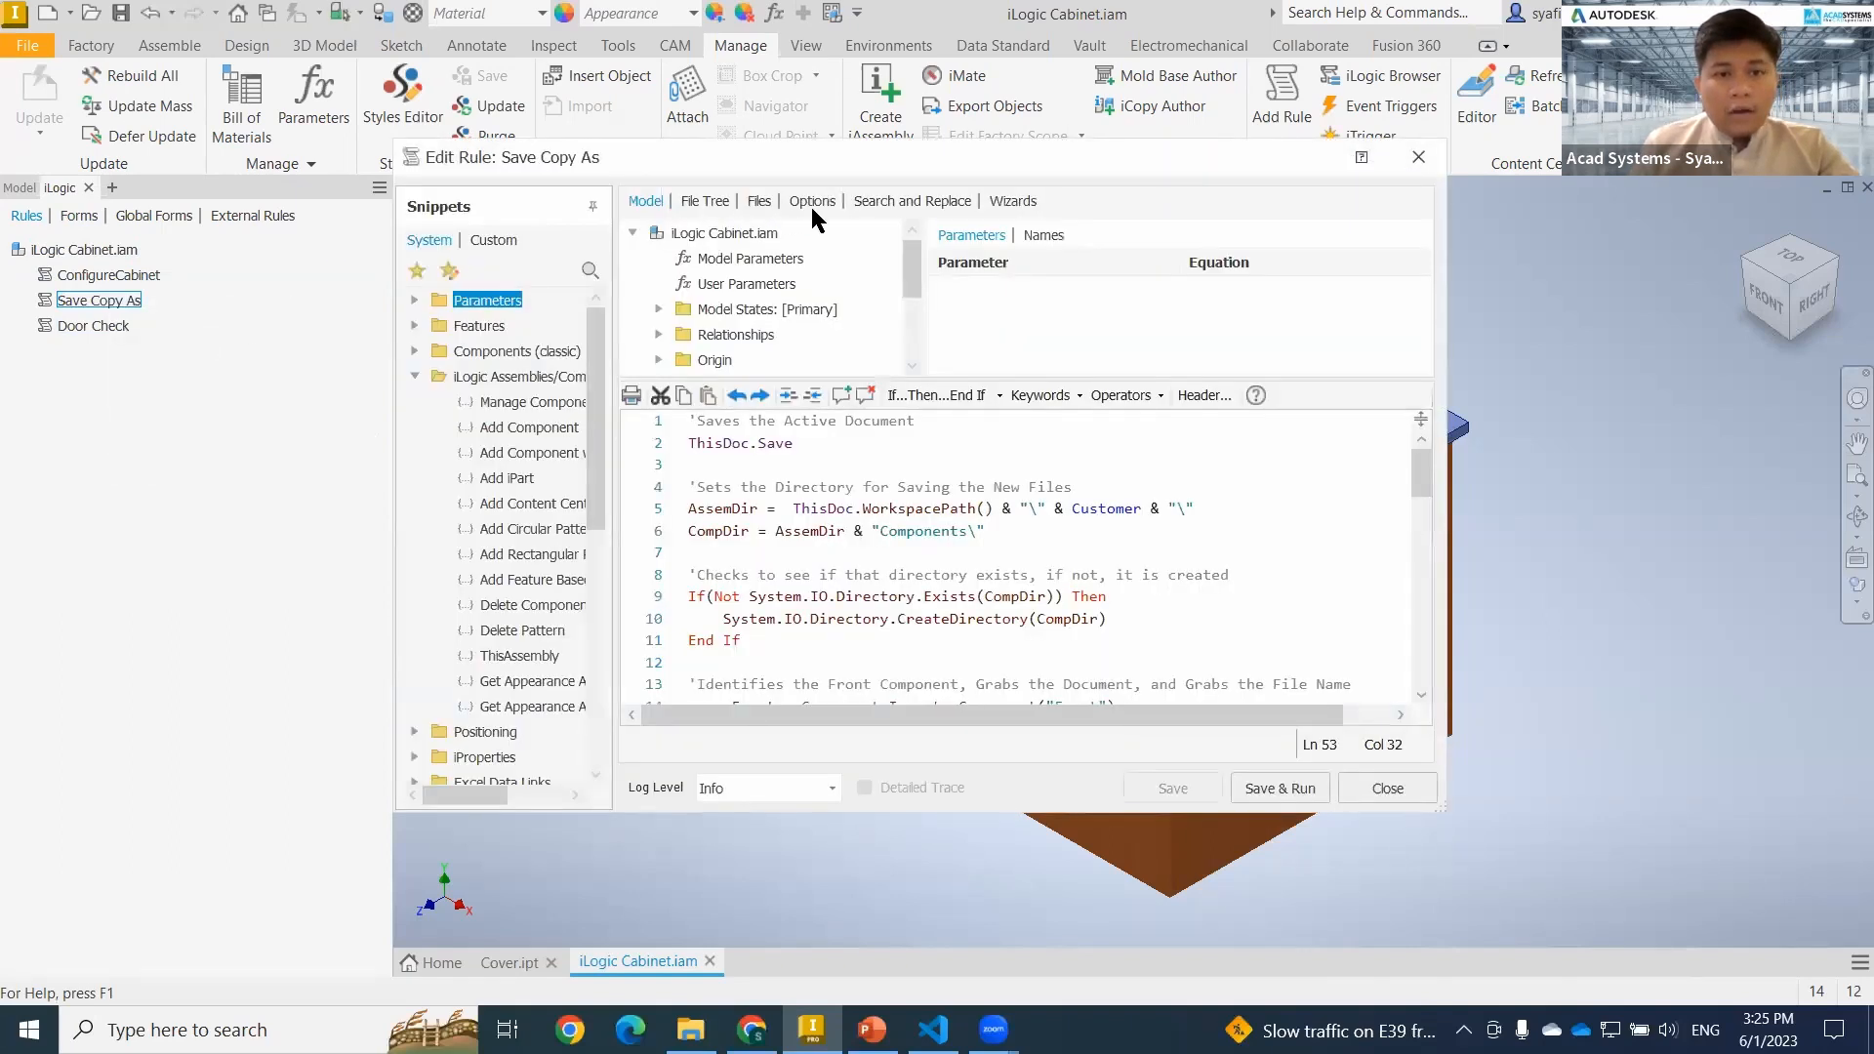
left_click(812, 202)
left_click(676, 361)
left_click(1176, 790)
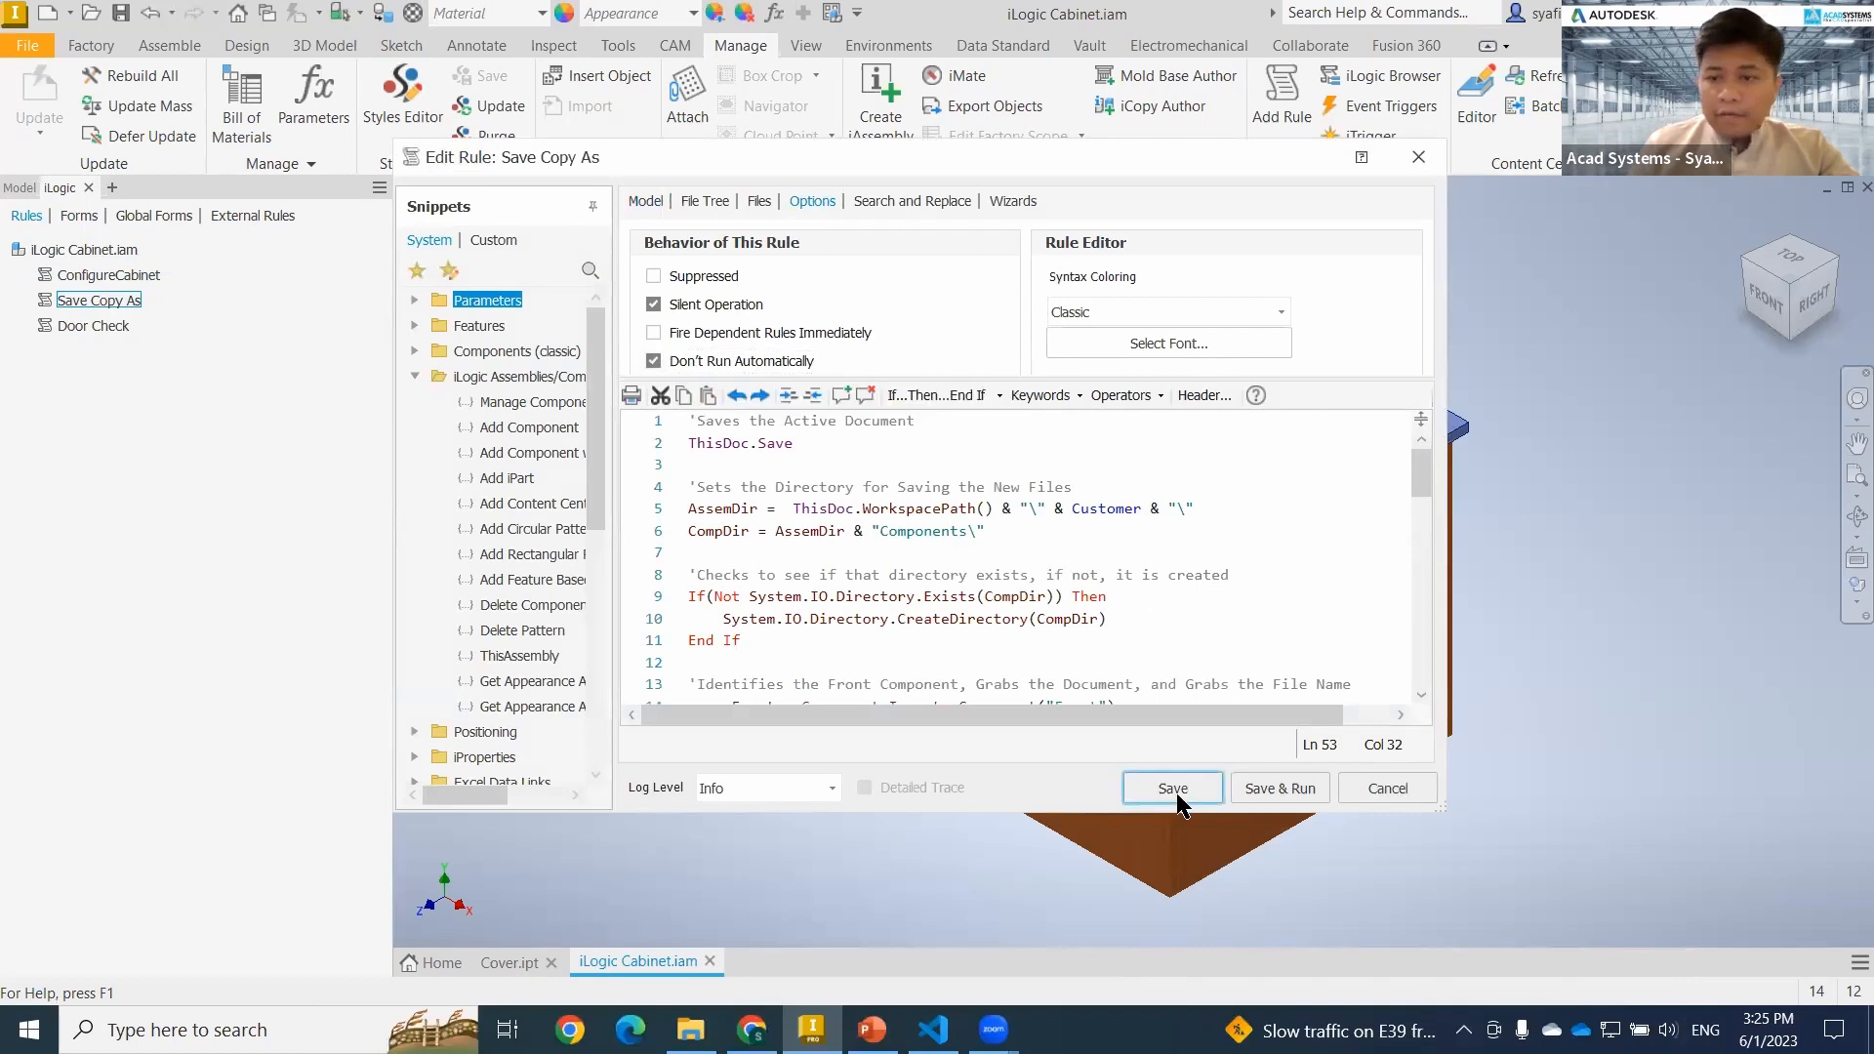
left_click(1384, 790)
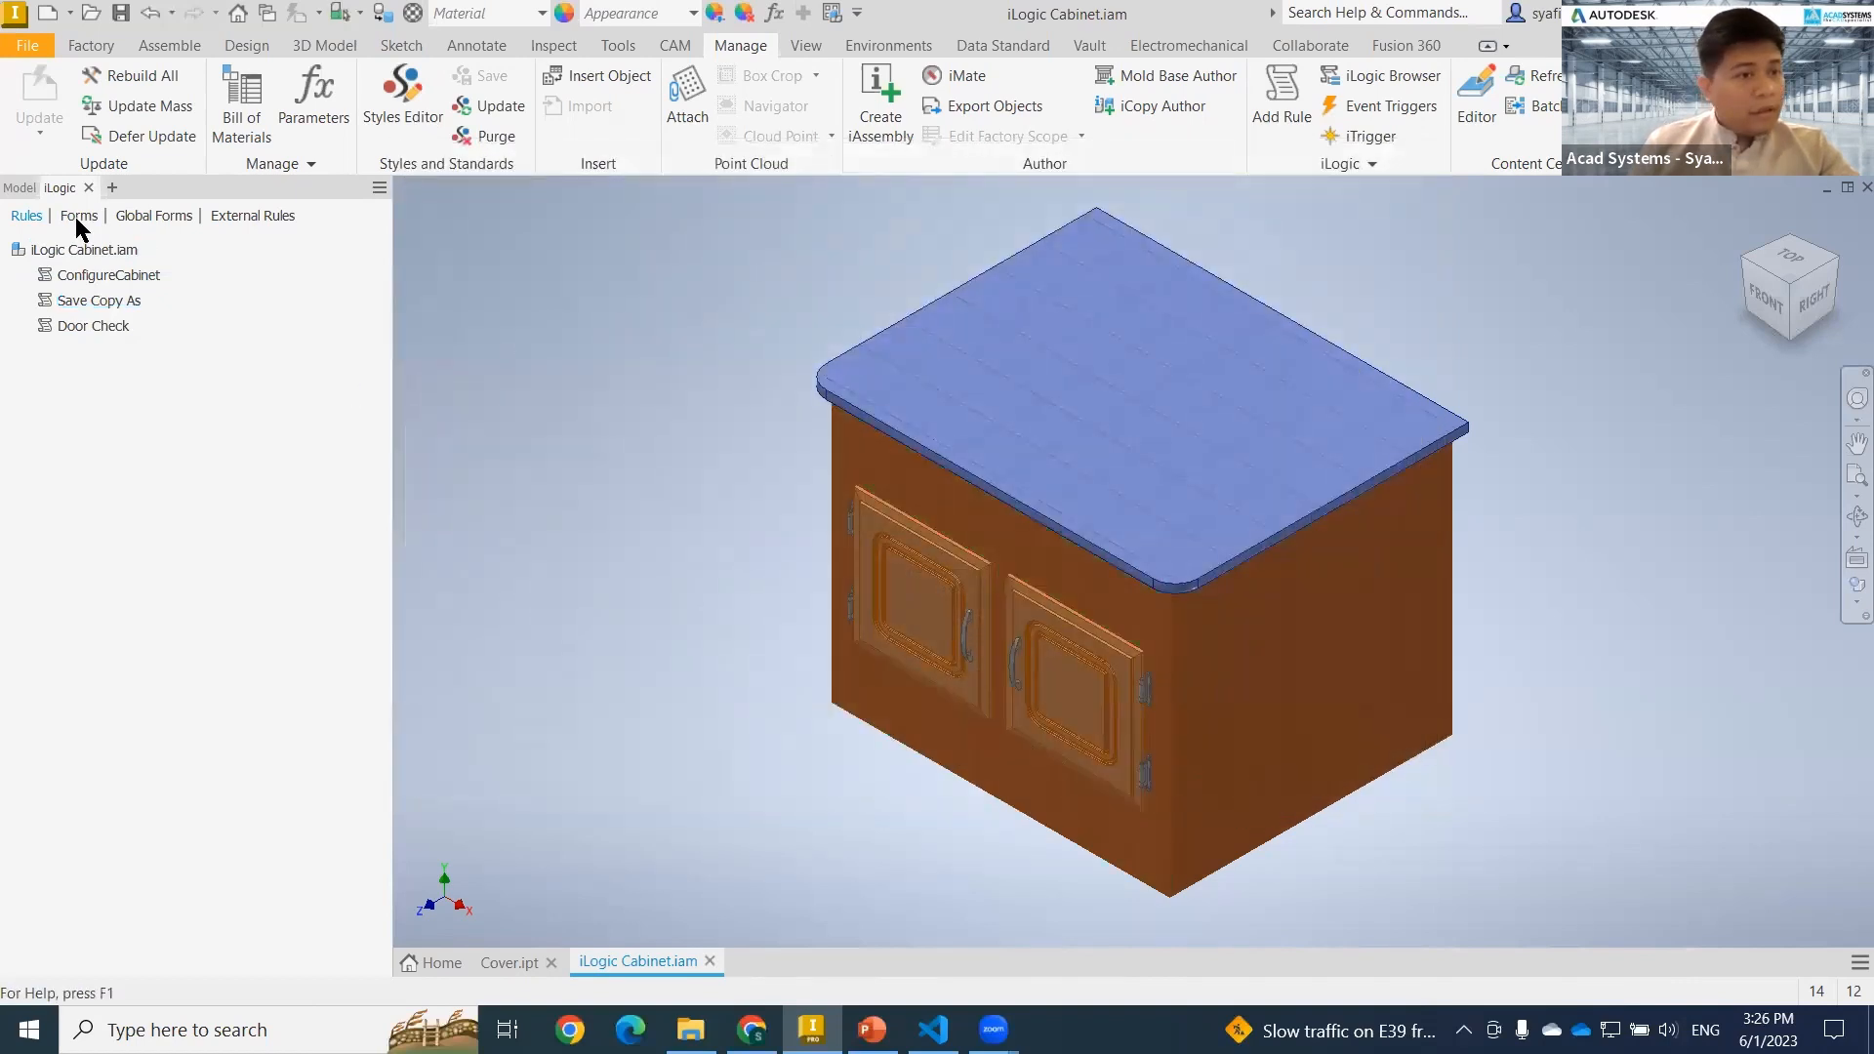
left_click(80, 217)
right_click(174, 258)
left_click(243, 271)
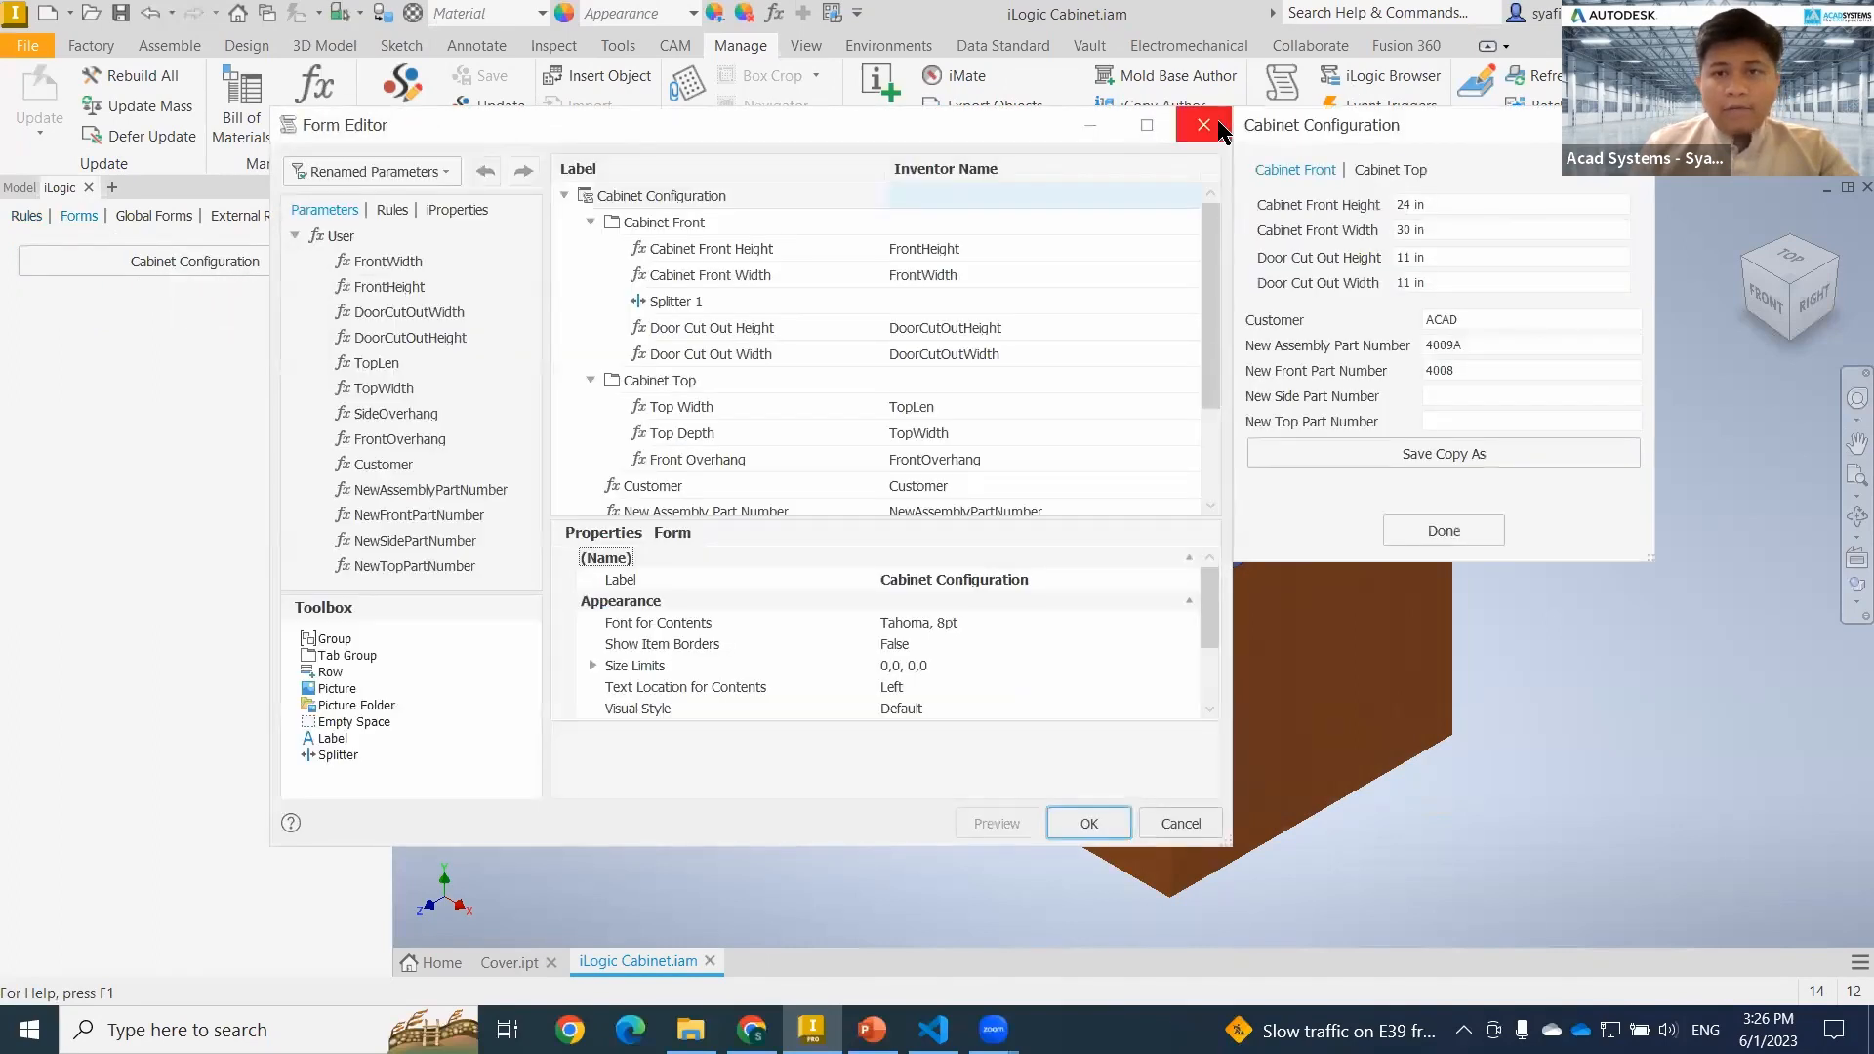
left_click(1203, 125)
Open the Cabinet Configuration form, set the New Front Part Number to 4008F and copy that value.
left_click(173, 266)
left_click(723, 490)
type("F")
left_click_drag(717, 483, 644, 485)
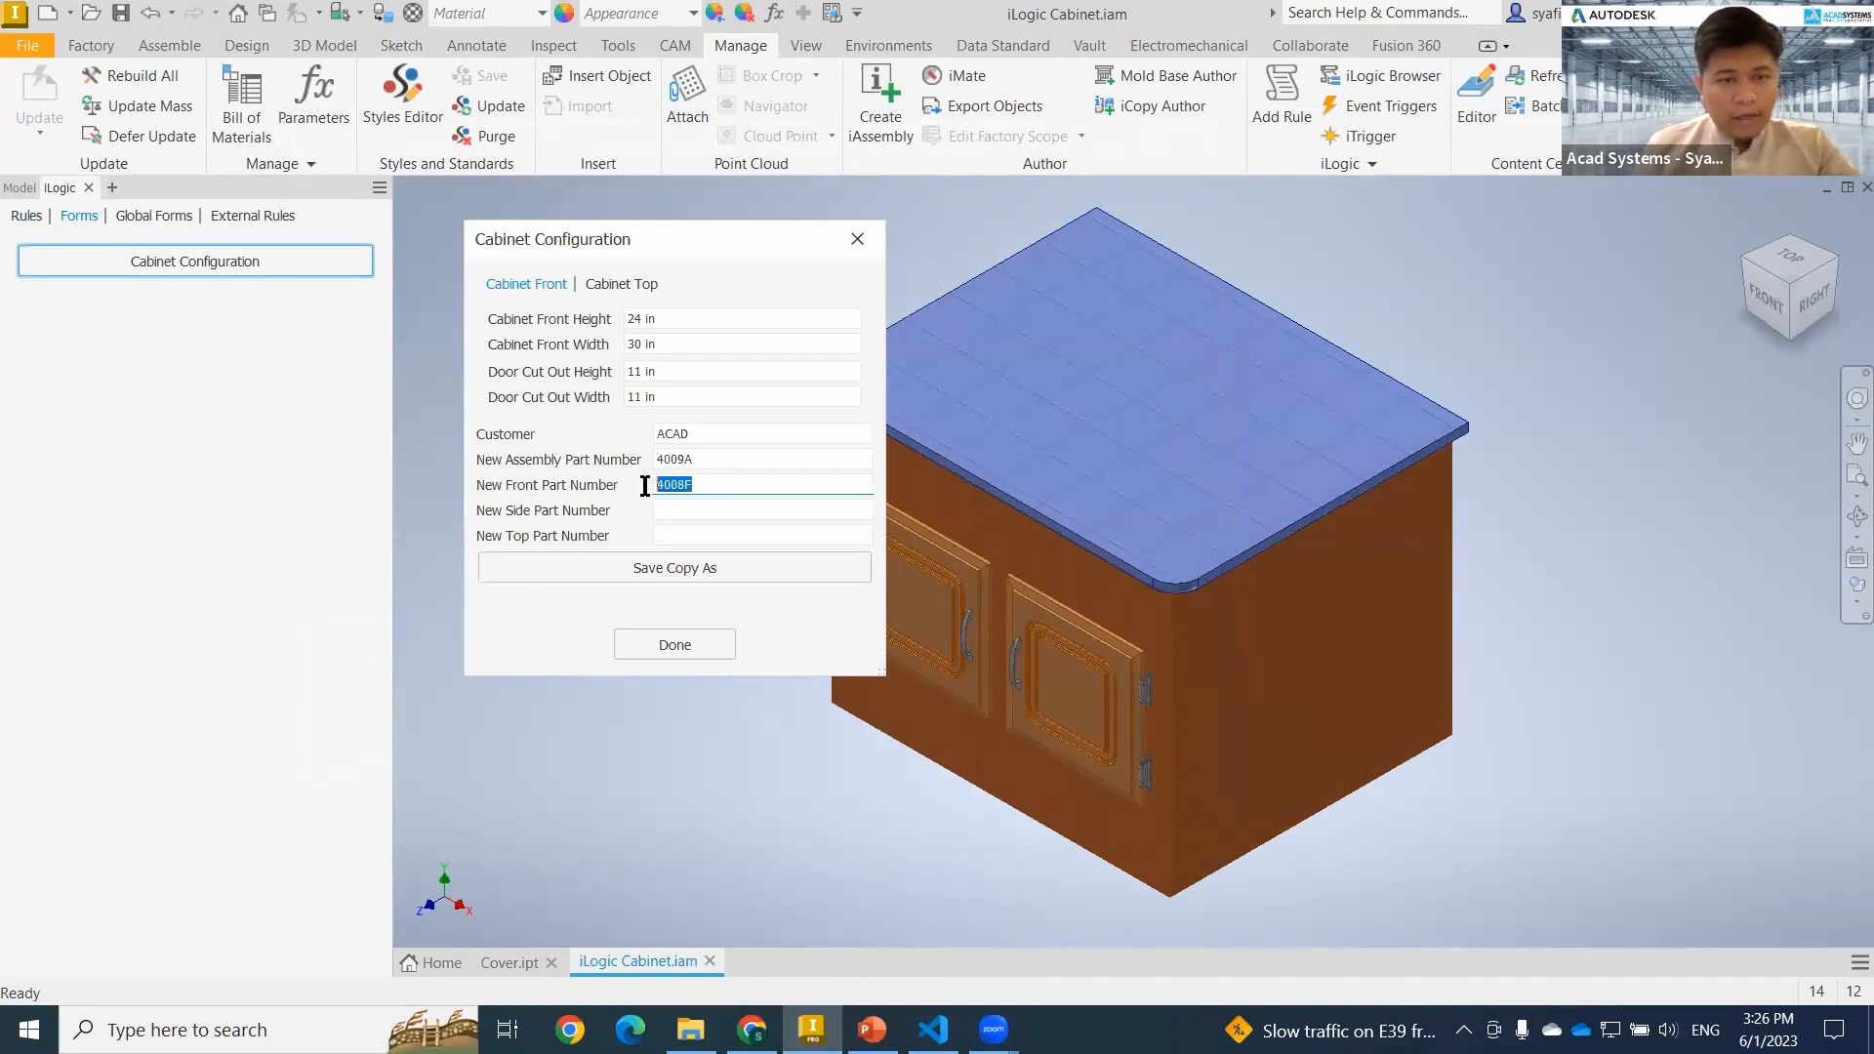
Set the New Side Part Number to 4008S and the New Top Part Number to 4008T, based on the copied front number.
left_click(739, 508)
key("ctrl+v")
left_click(727, 535)
key("ctrl+v")
left_click(703, 509)
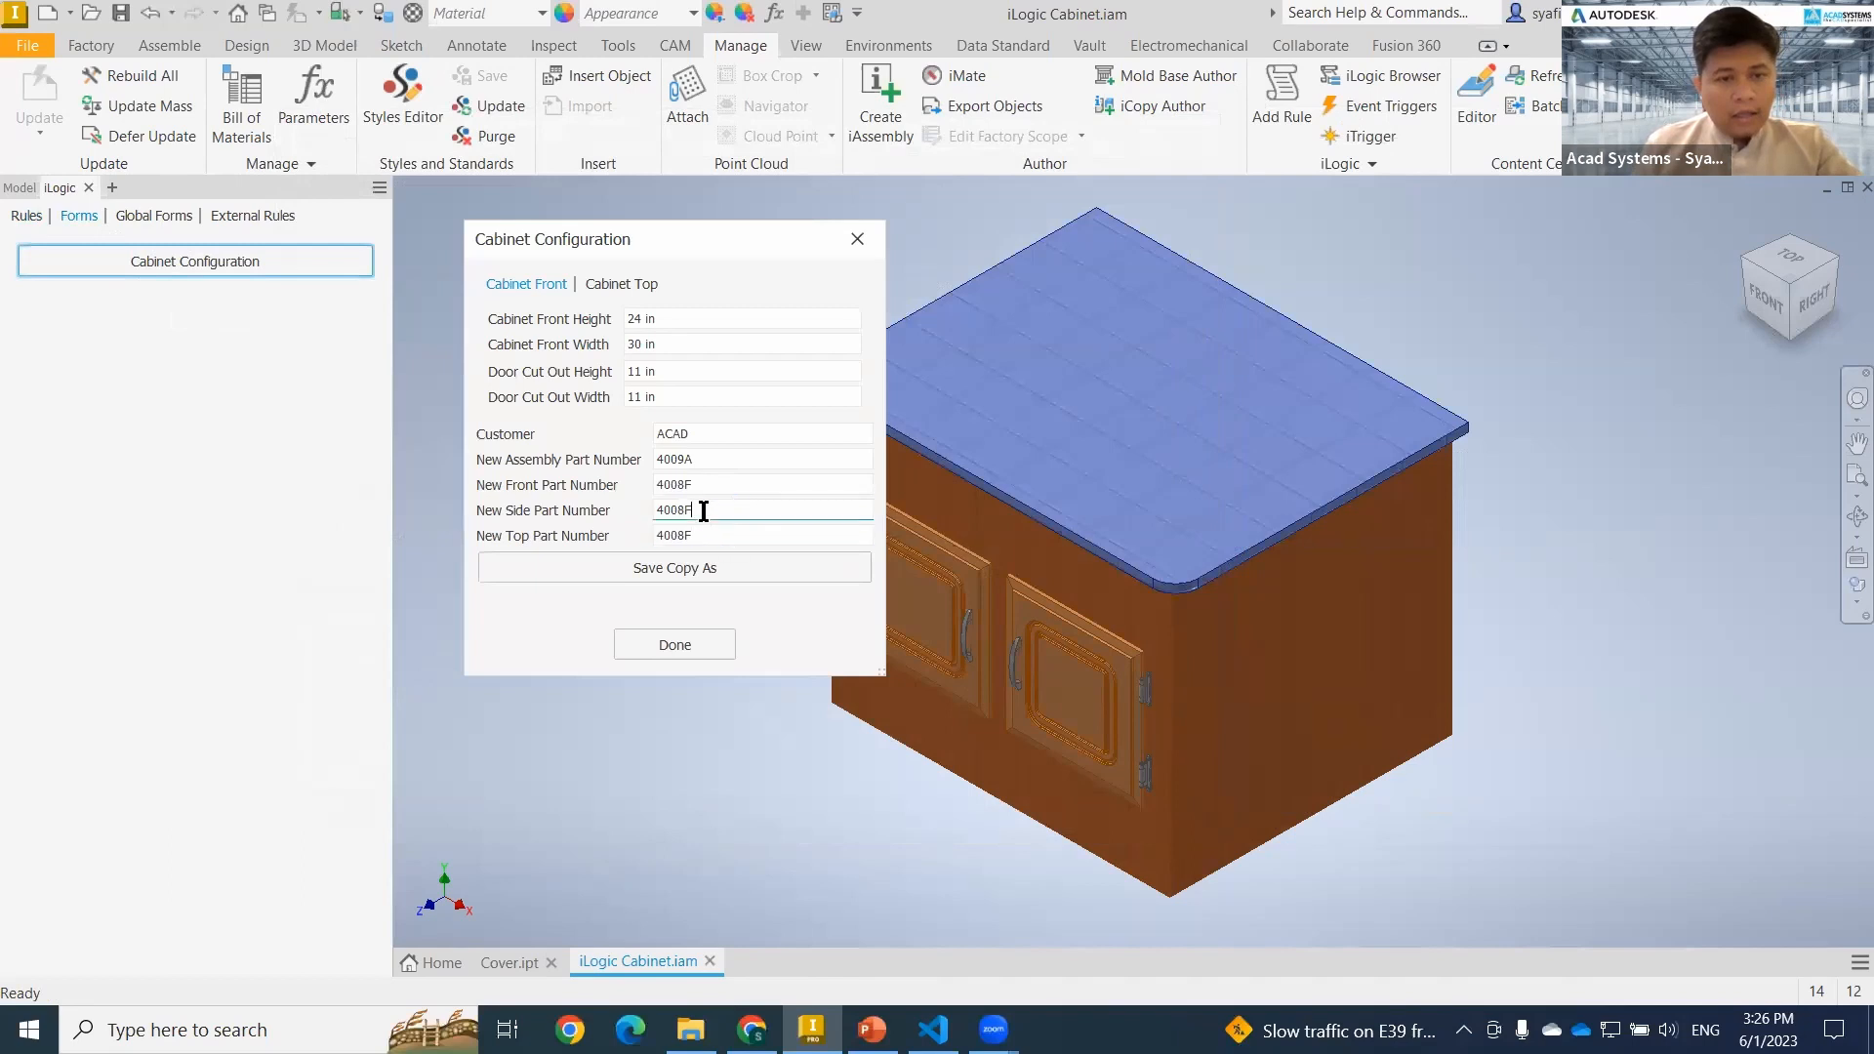
key("BackSpace")
type("S")
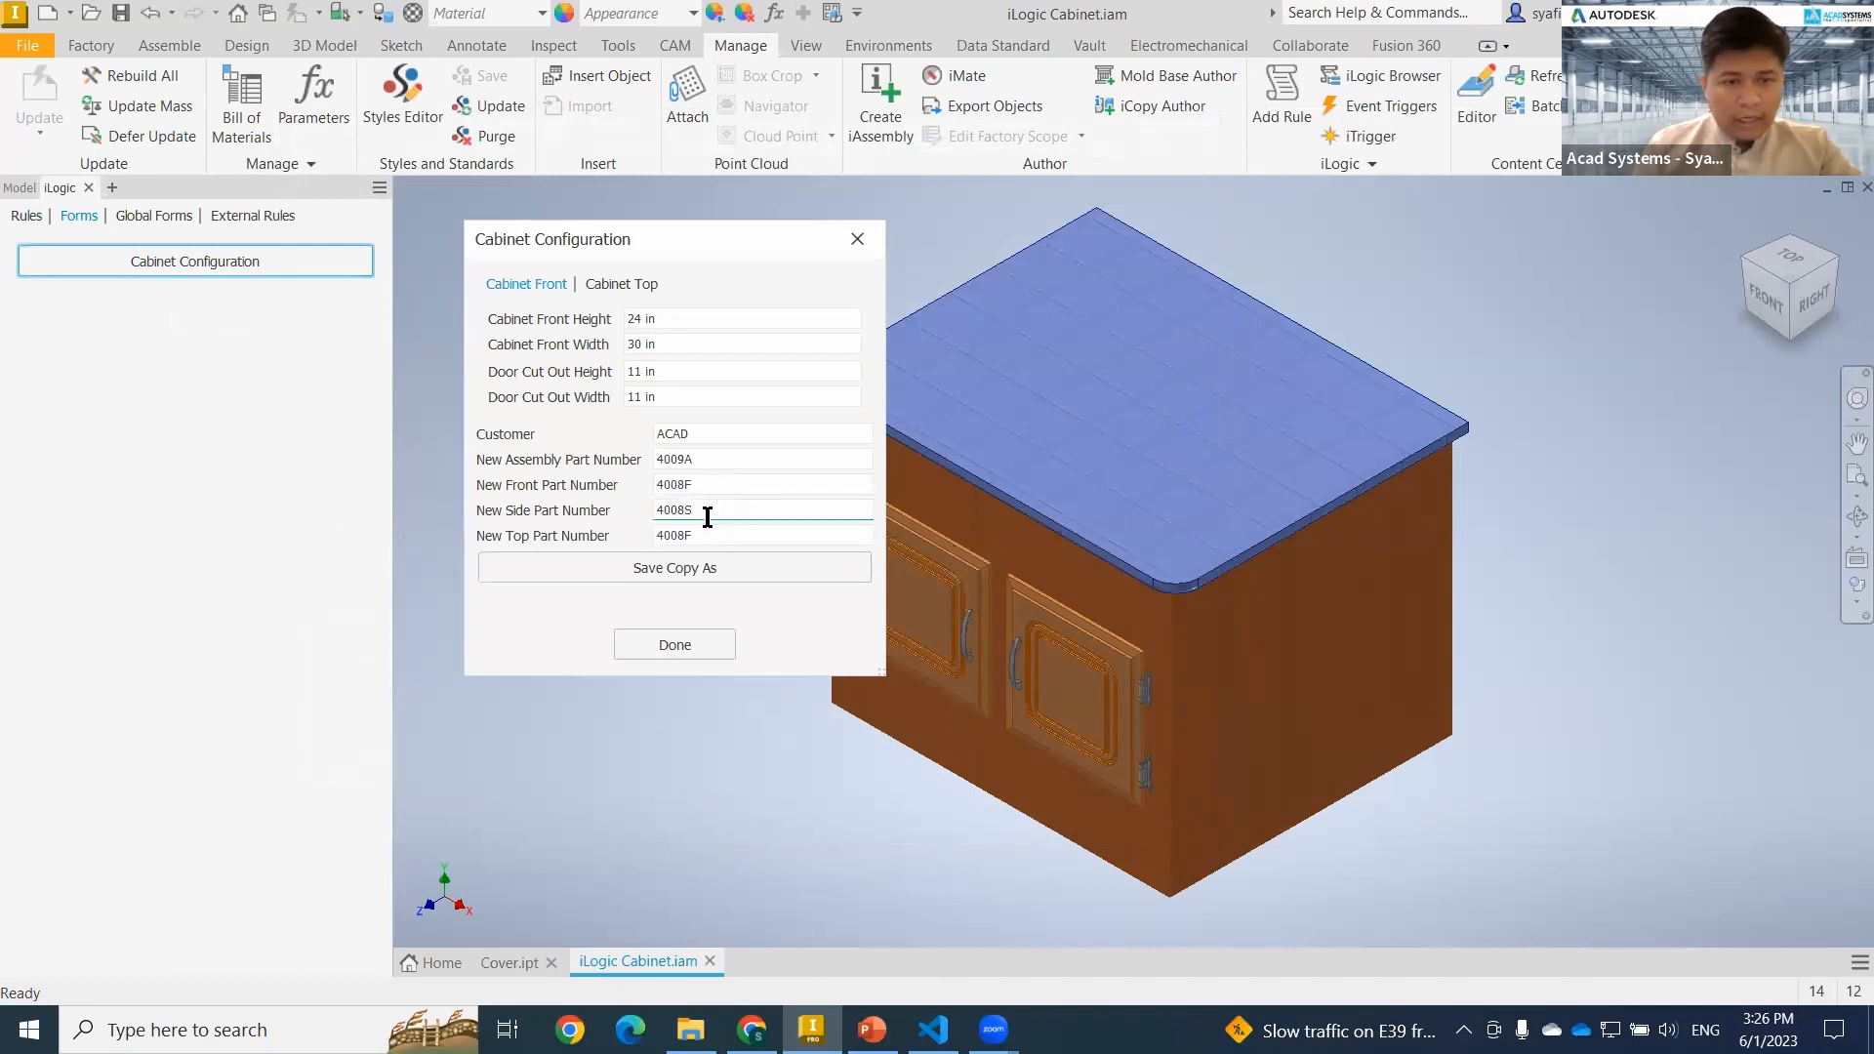
left_click(710, 537)
key("BackSpace")
type("T")
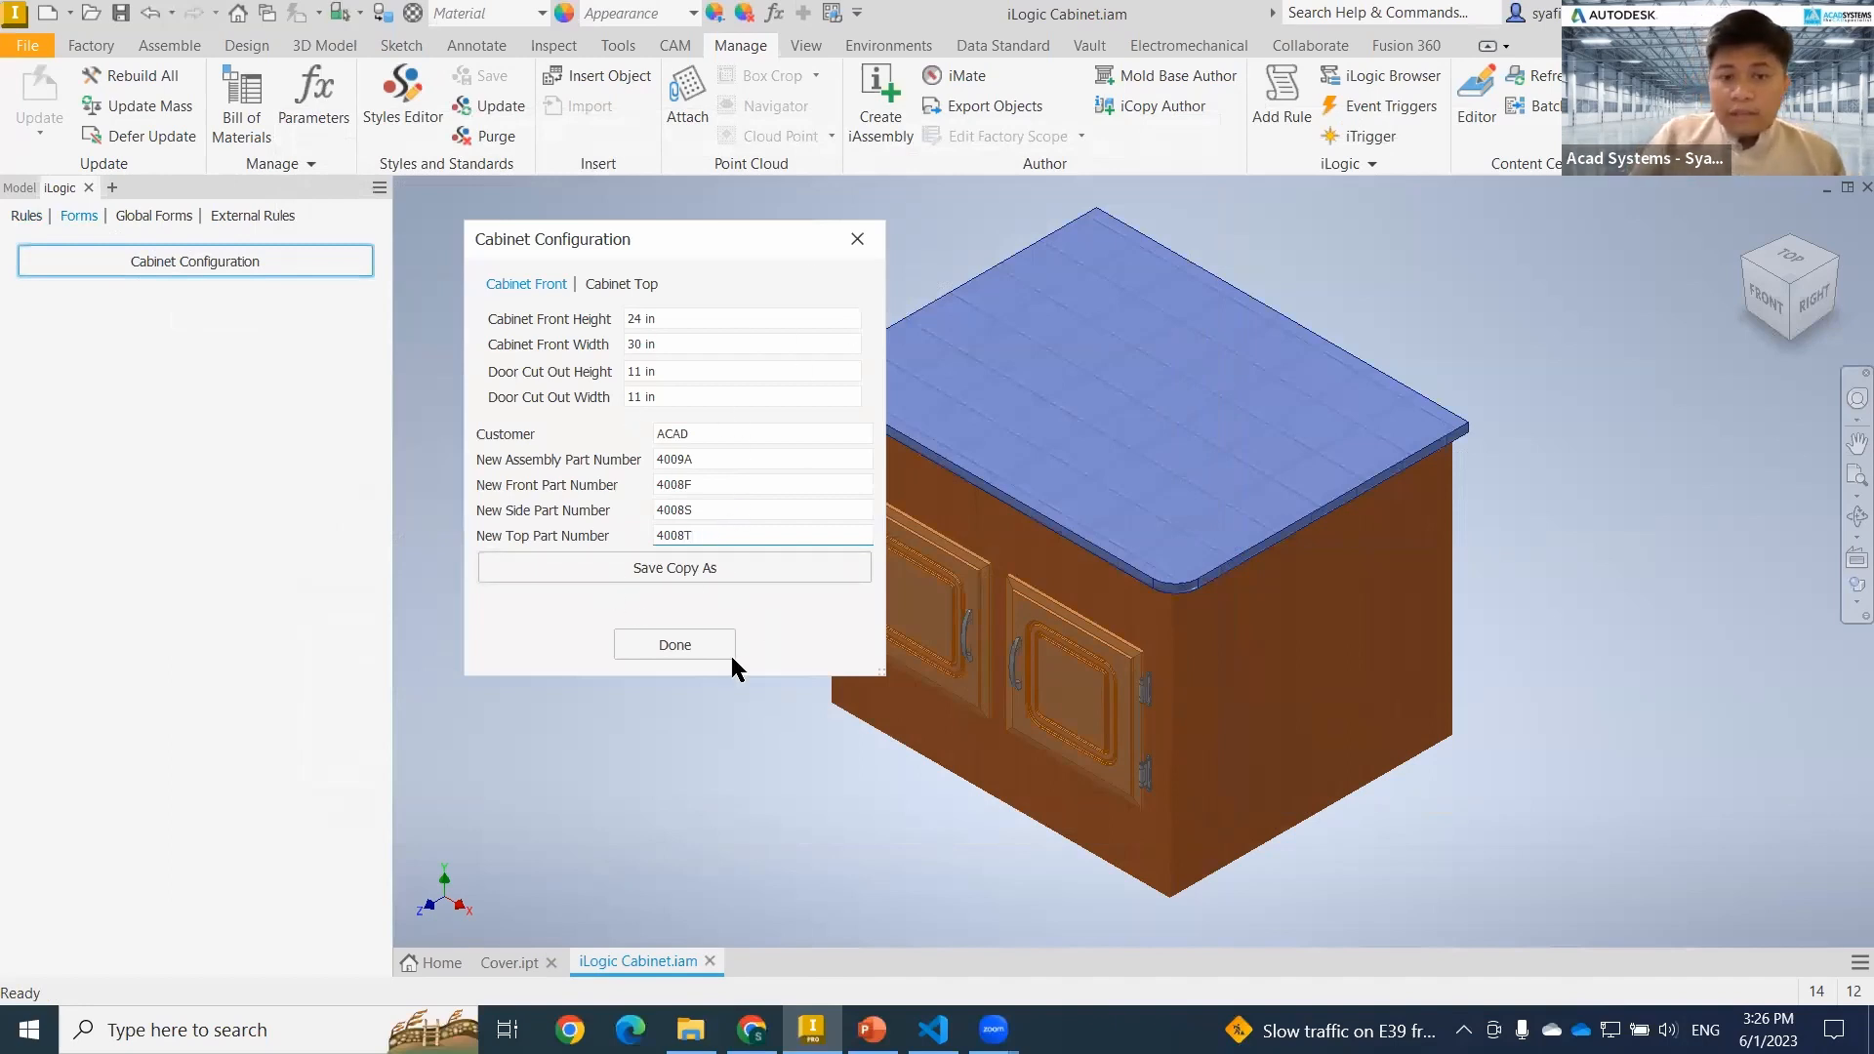
Run Save Copy As from the Cabinet Configuration form and dismiss the Door Check rule error.
left_click_drag(757, 236, 654, 270)
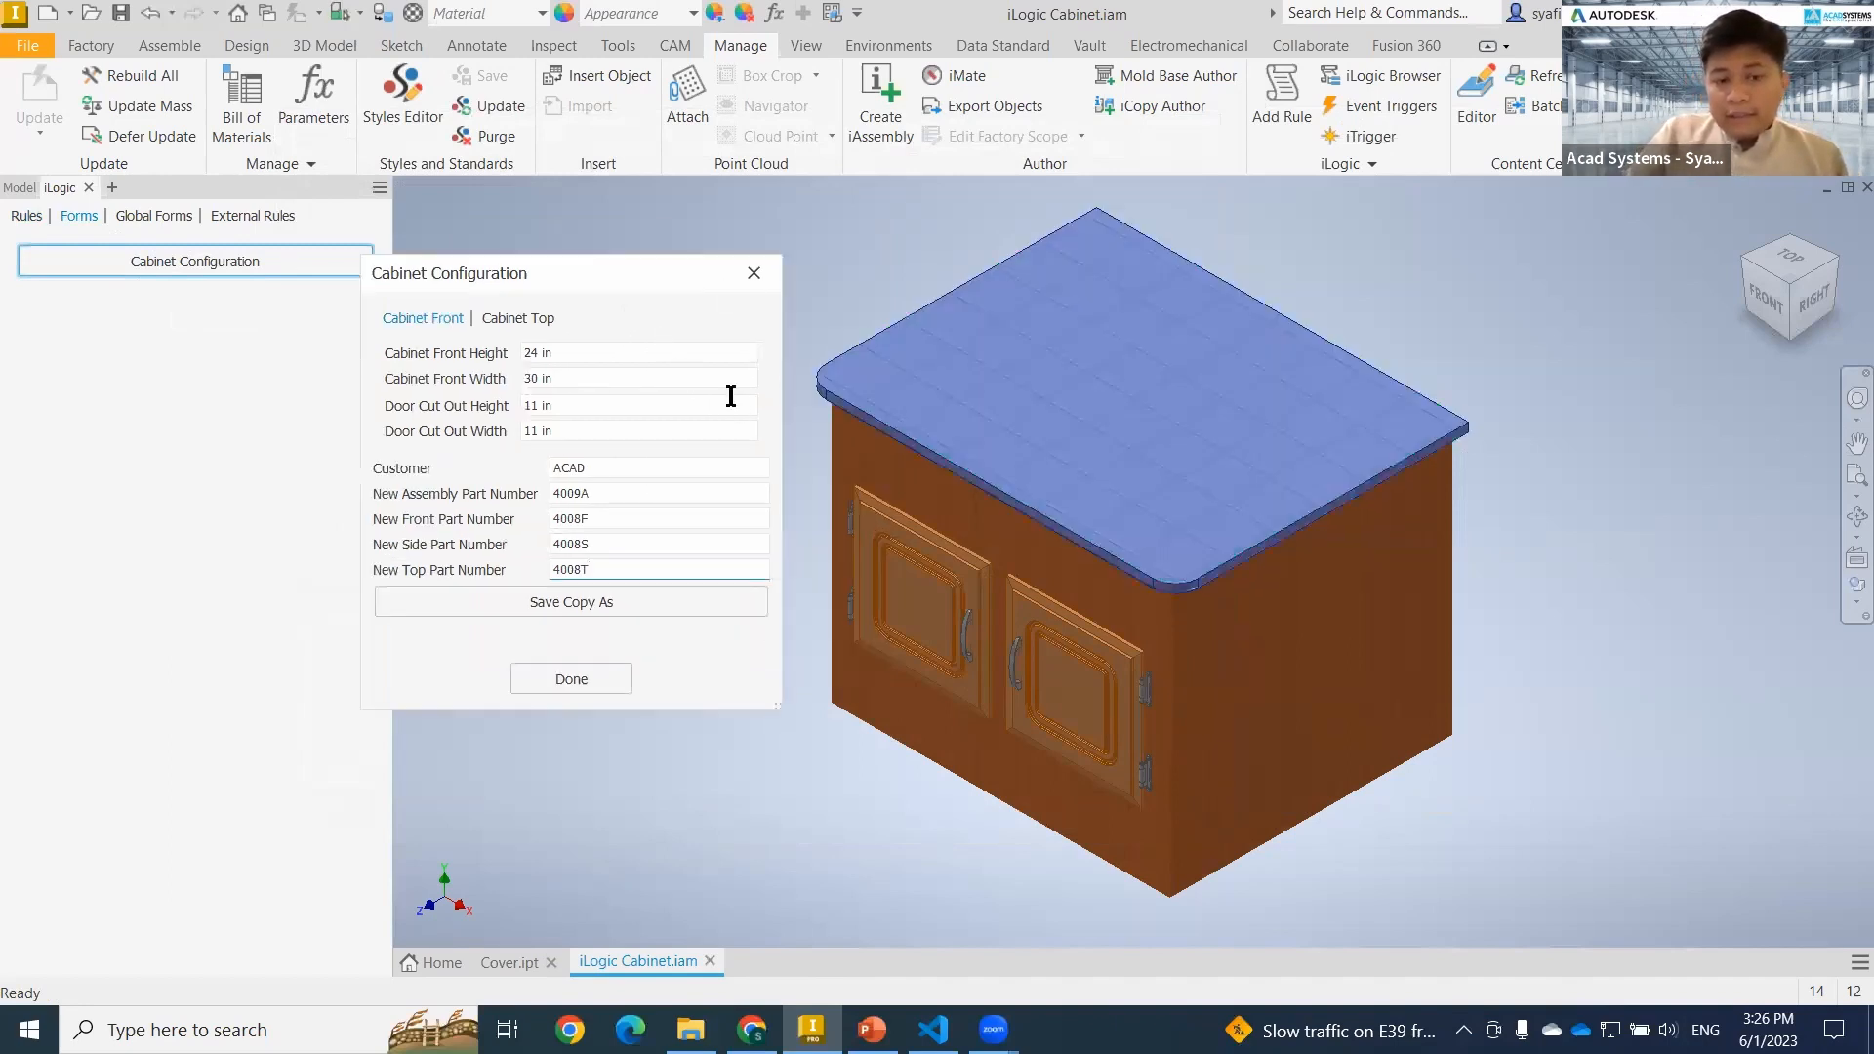
left_click(666, 602)
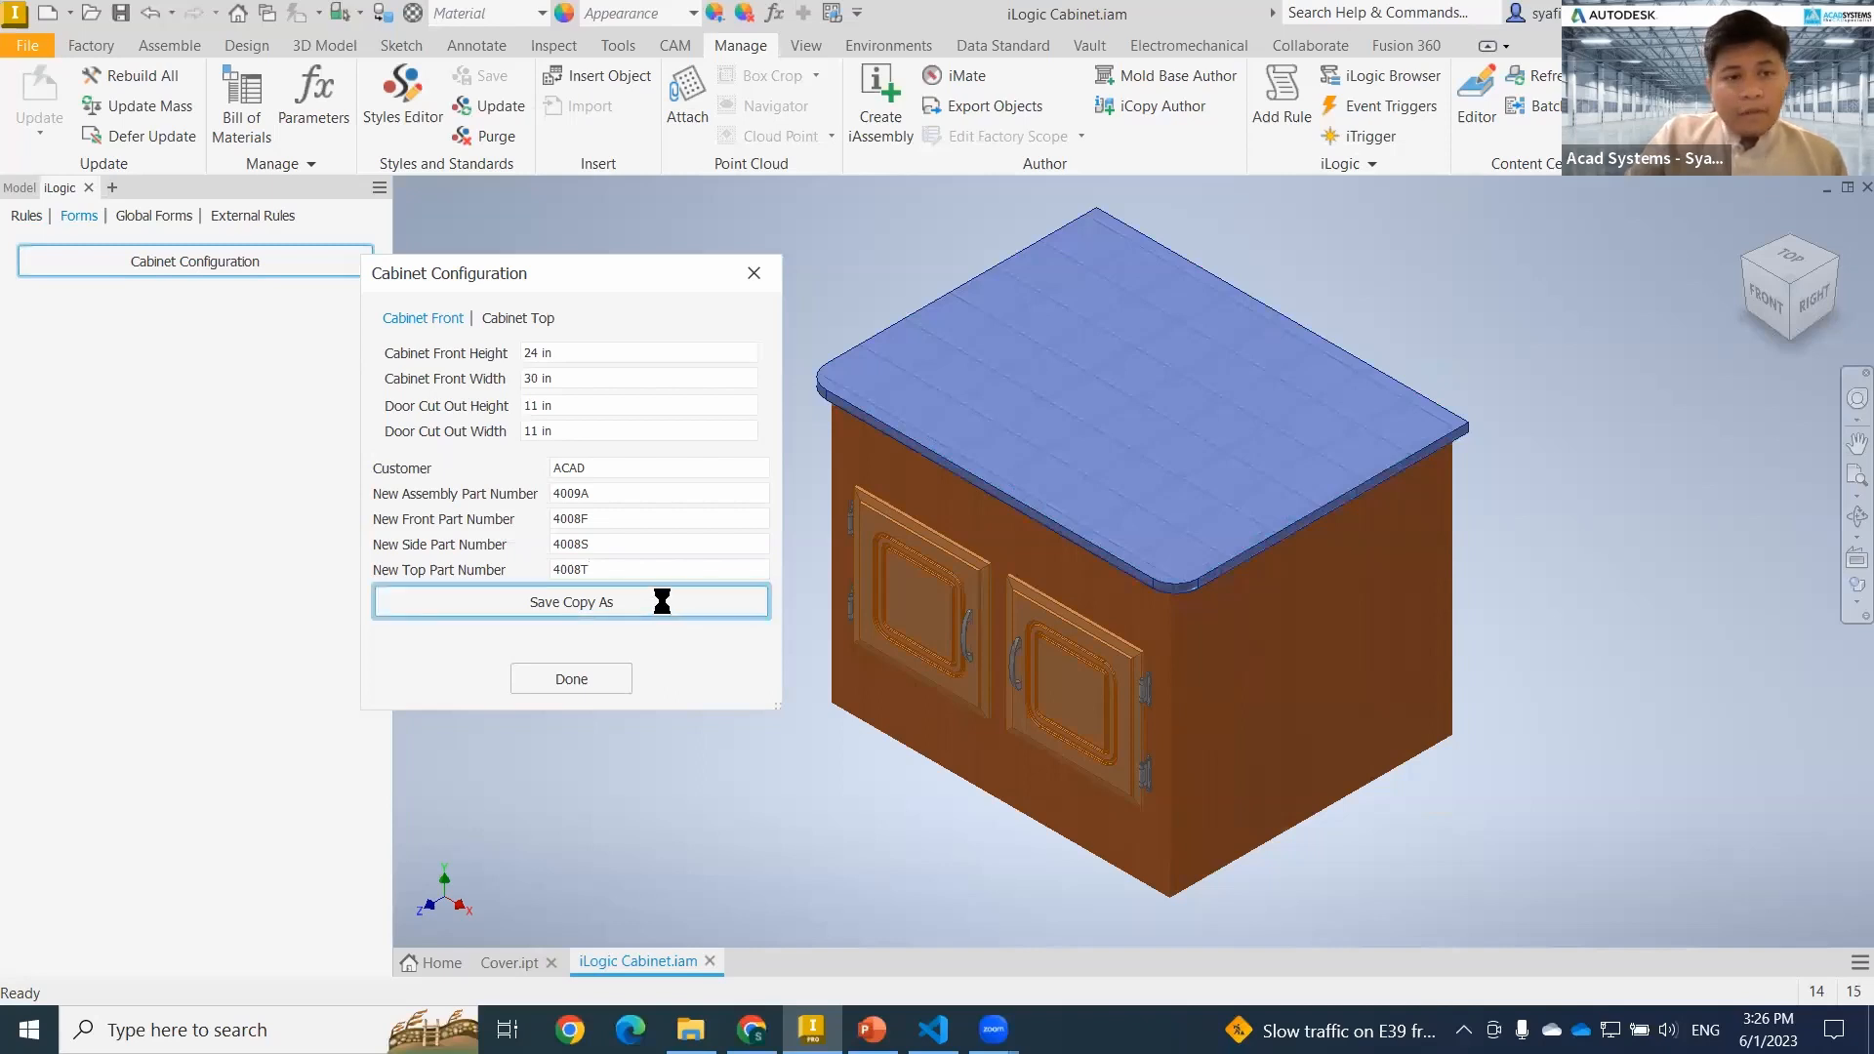
left_click(809, 543)
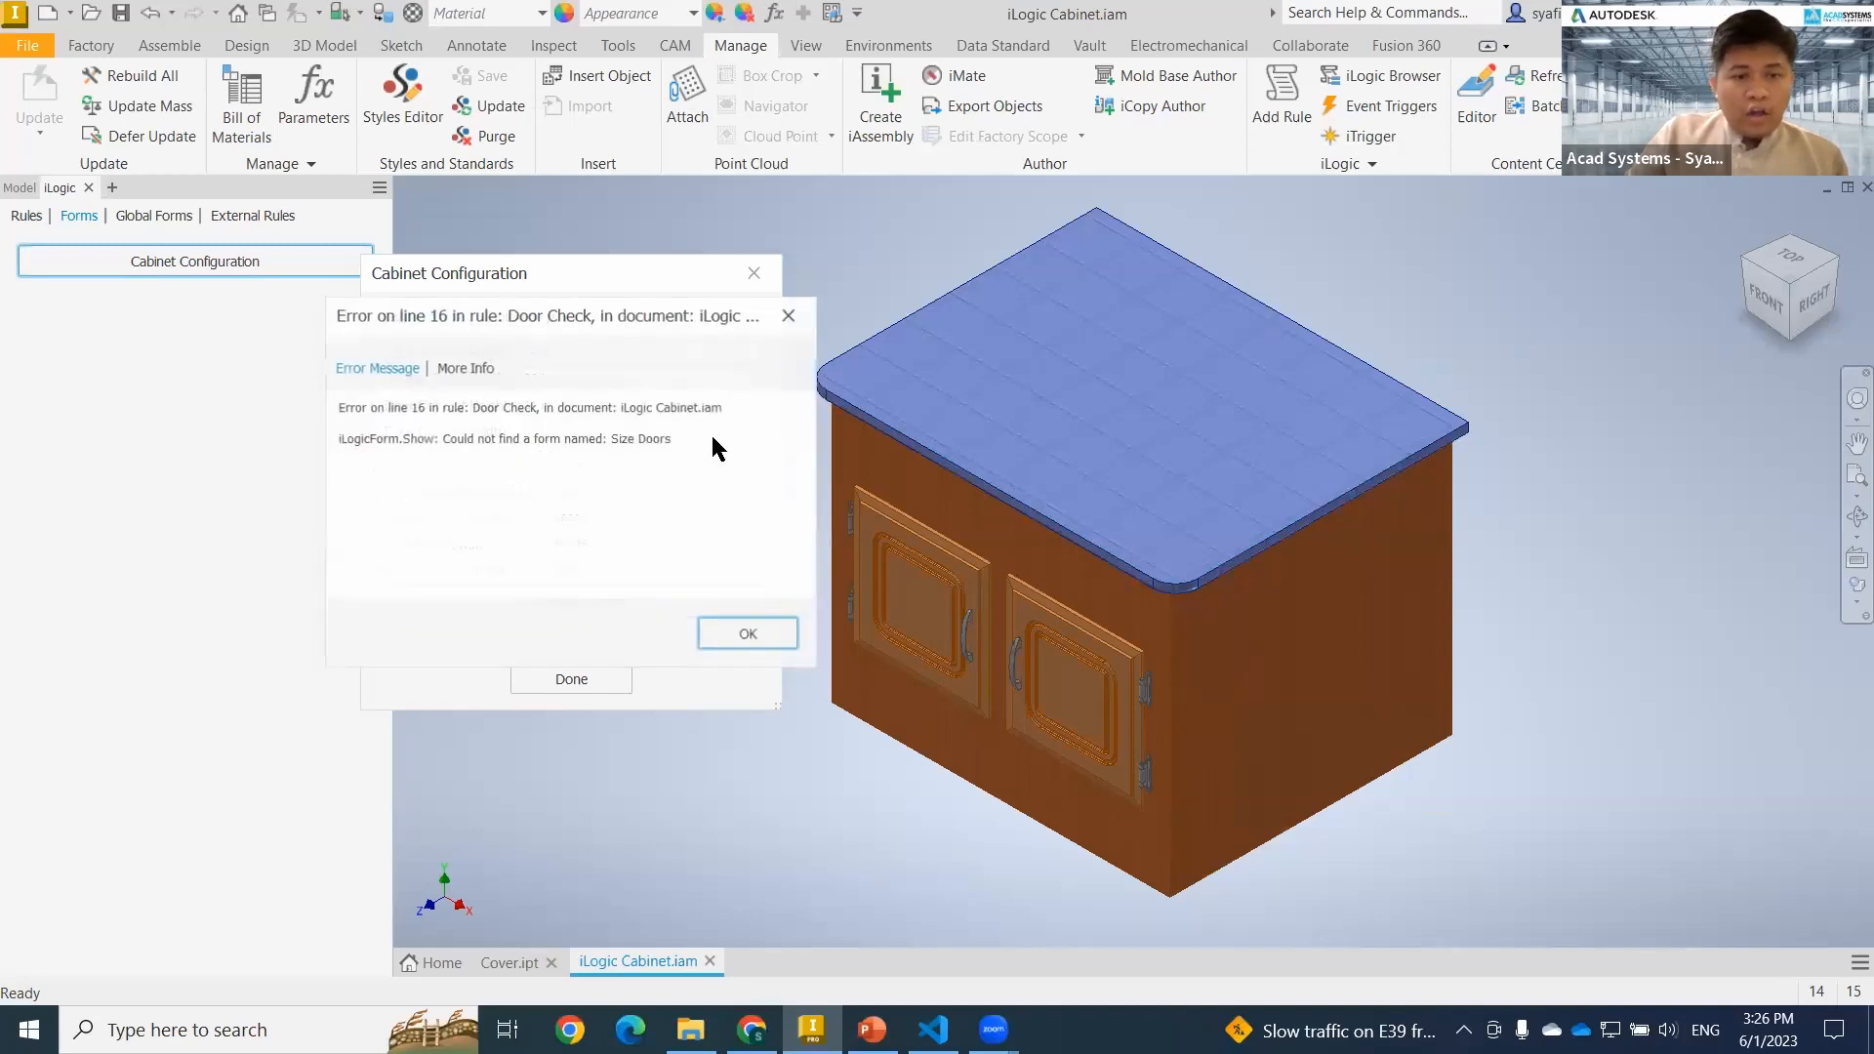
left_click(746, 635)
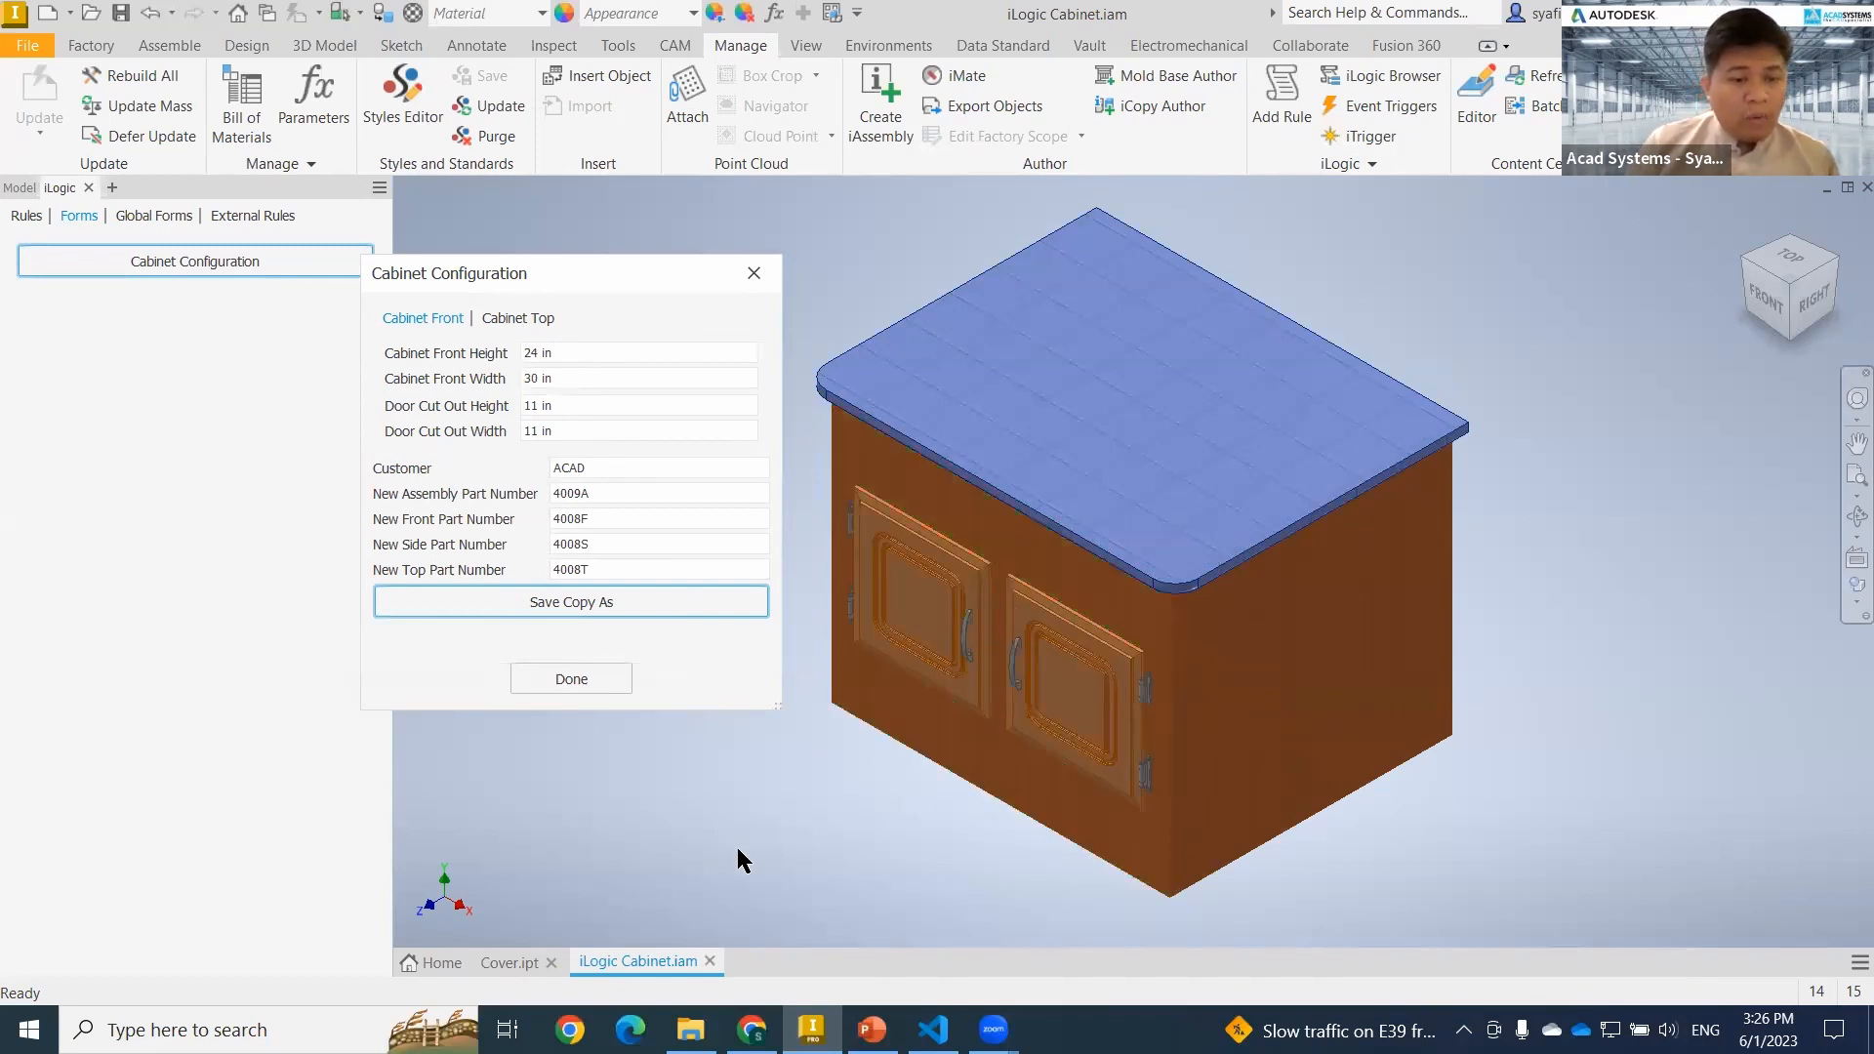
Switch to File Explorer and examine the ACAD folder inside the Workspace folder, then close the window.
left_click(673, 1021)
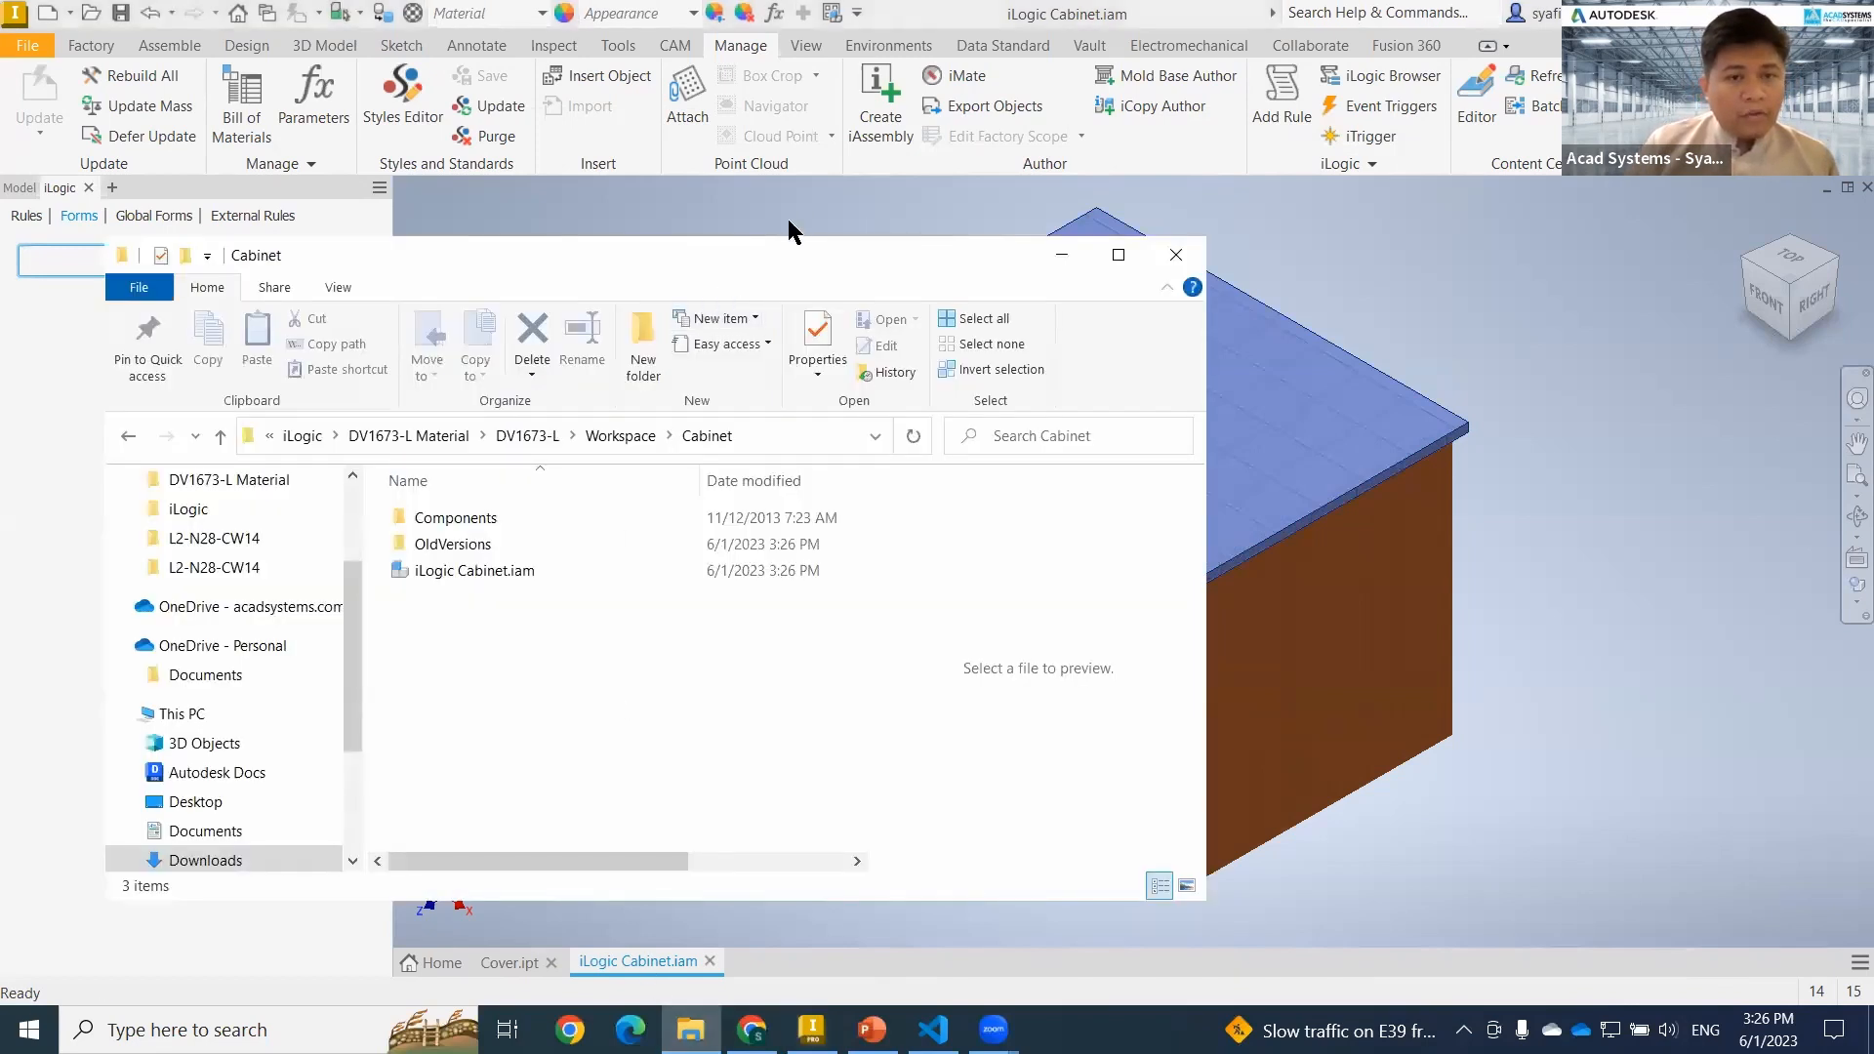
left_click(669, 401)
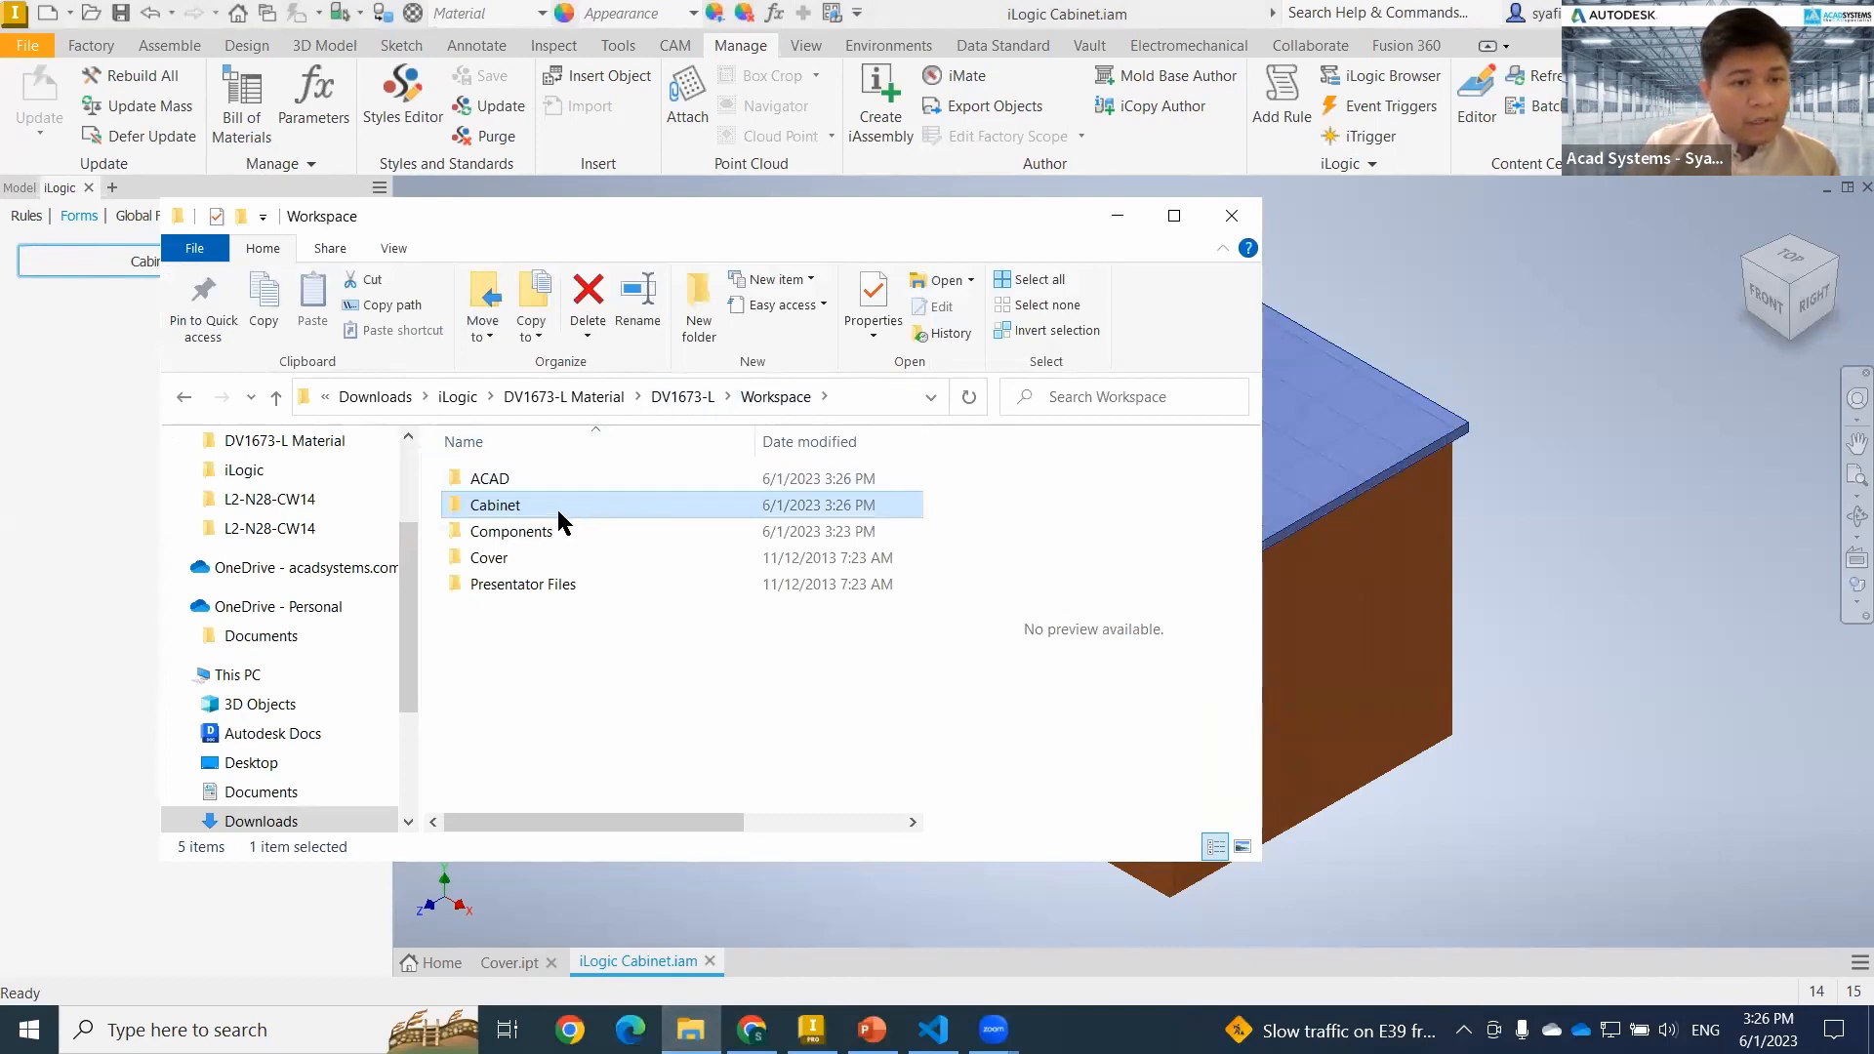
left_click(495, 481)
double_click(496, 481)
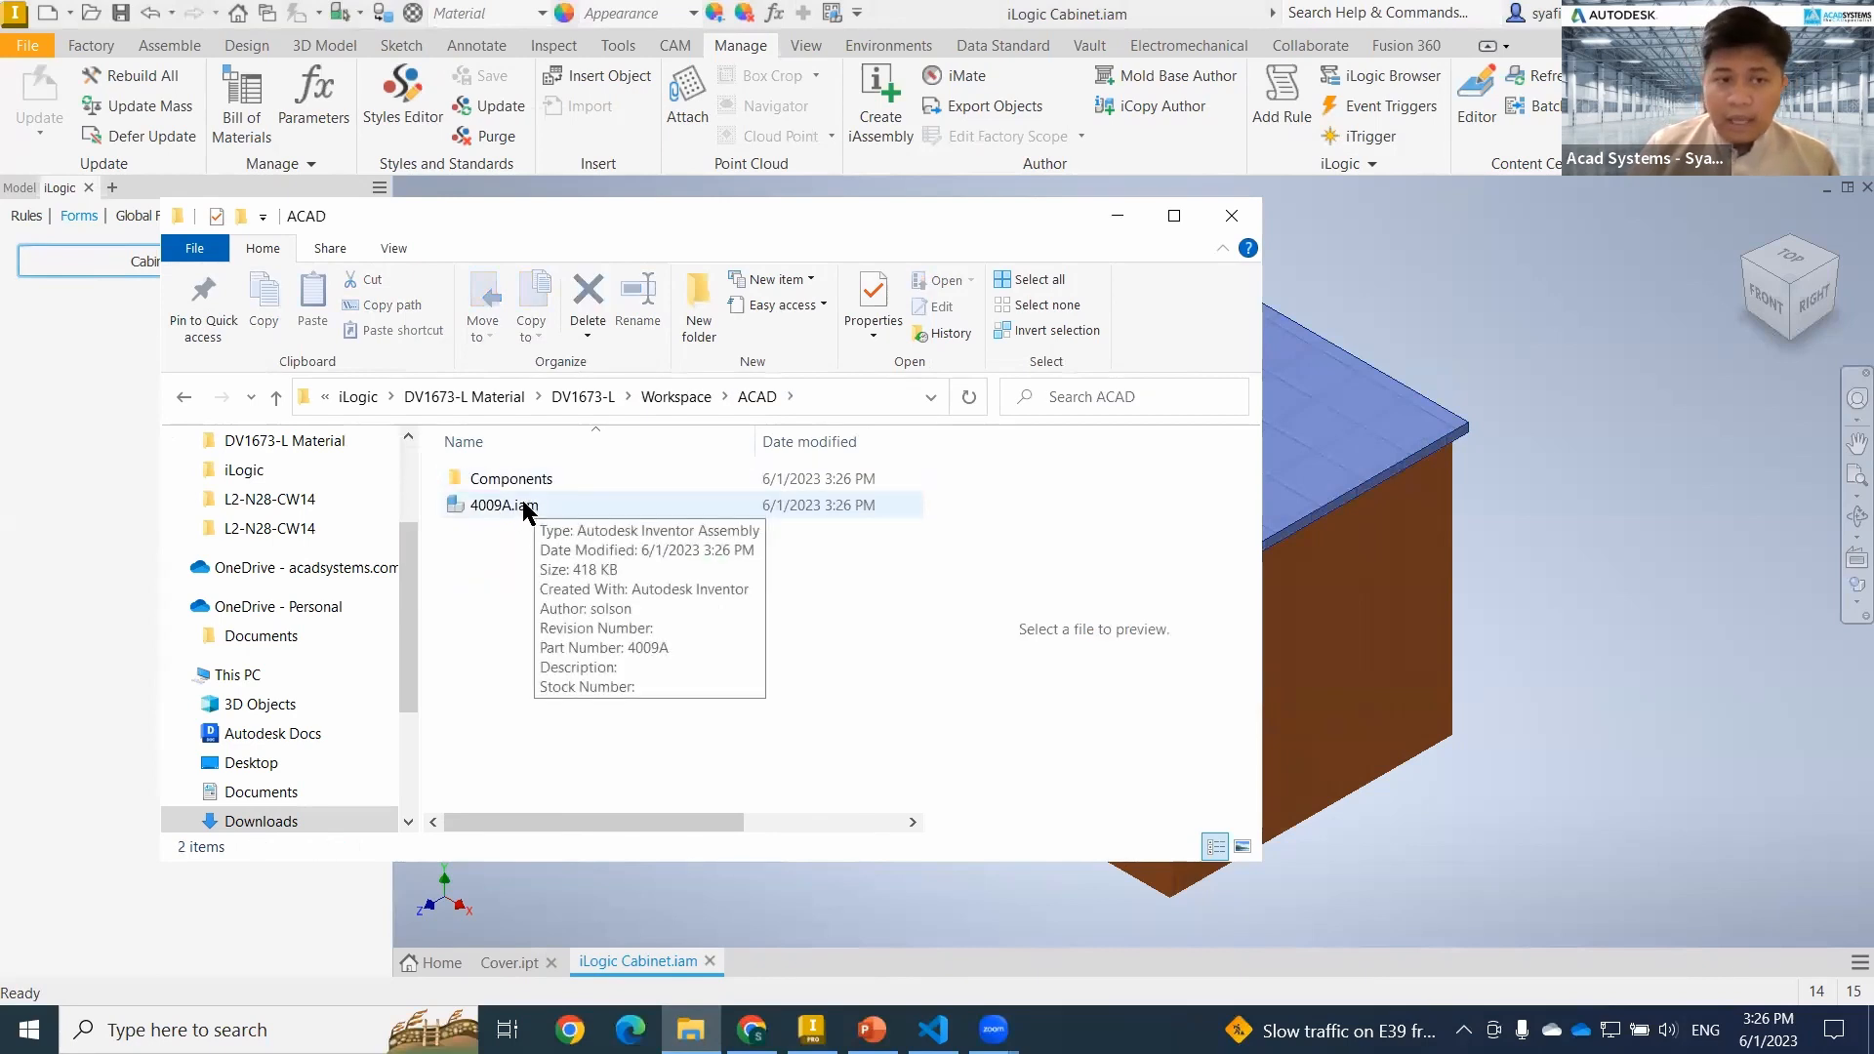
left_click(1232, 216)
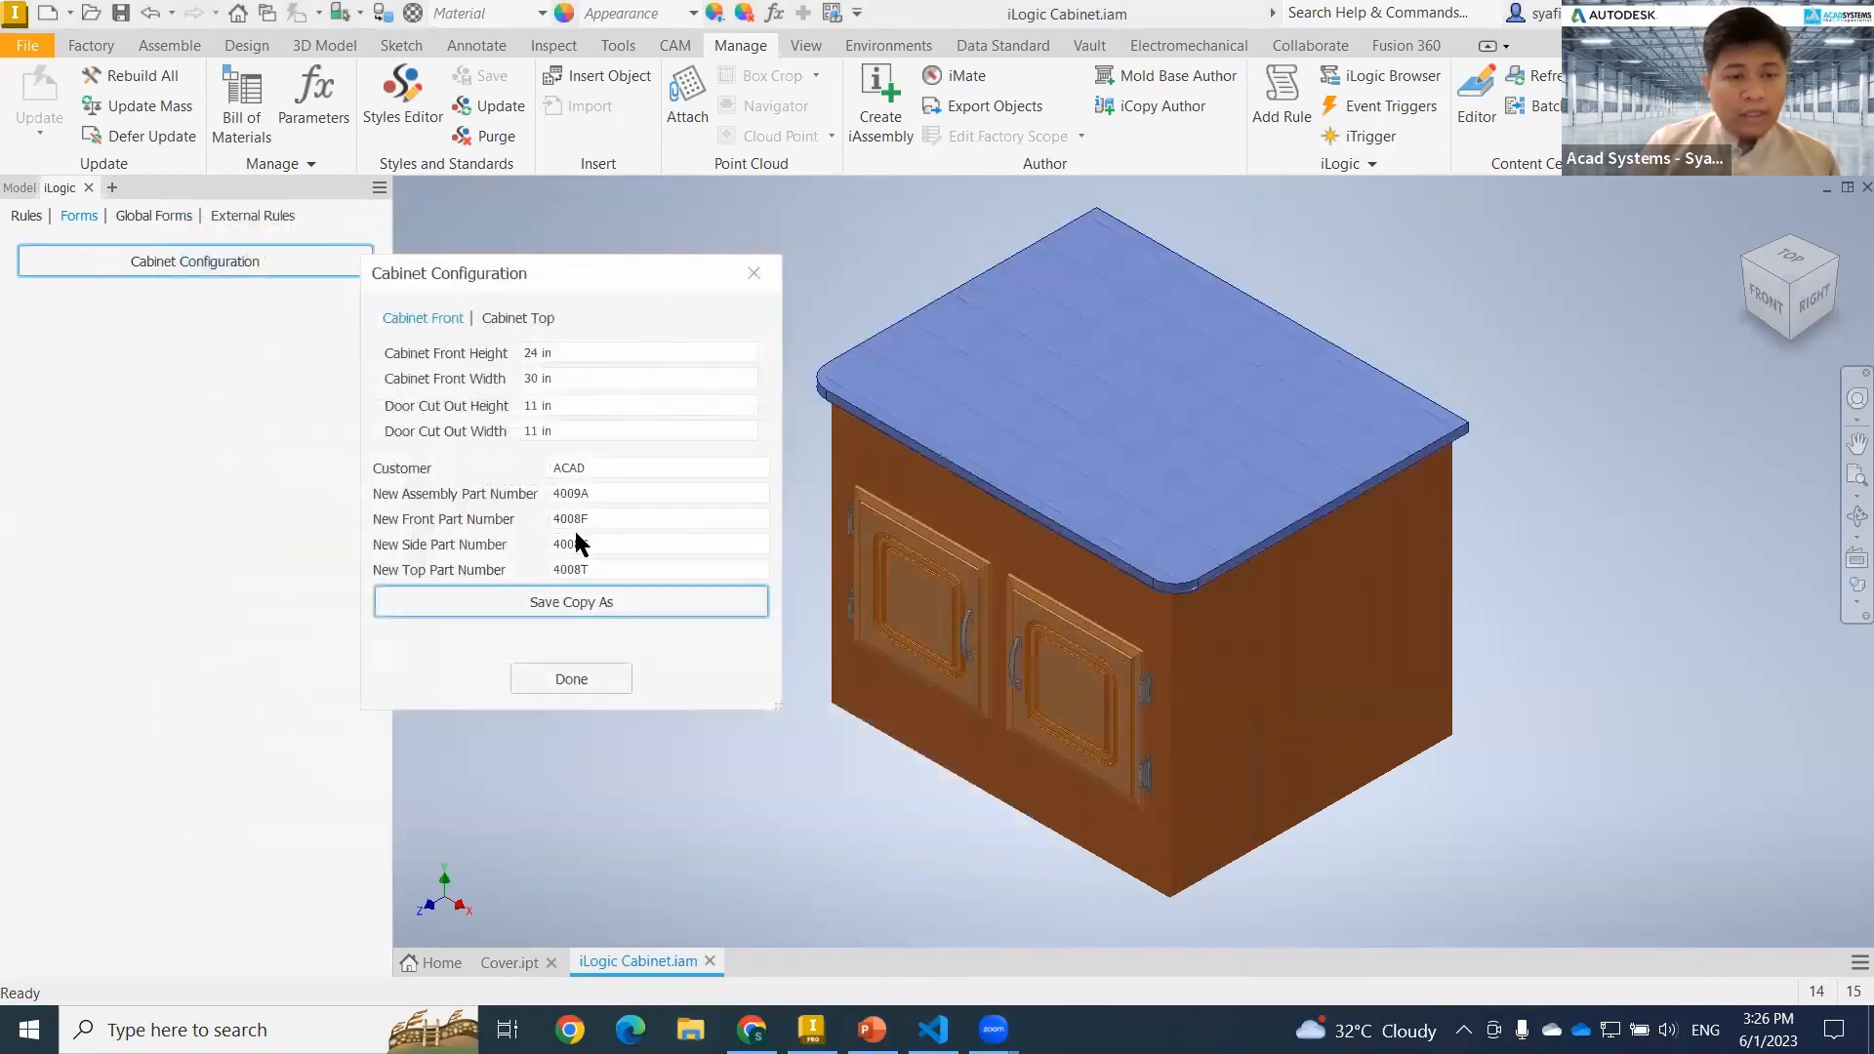
Change the Customer in the Cabinet Configuration form to Autodesk AA.
left_click(636, 467)
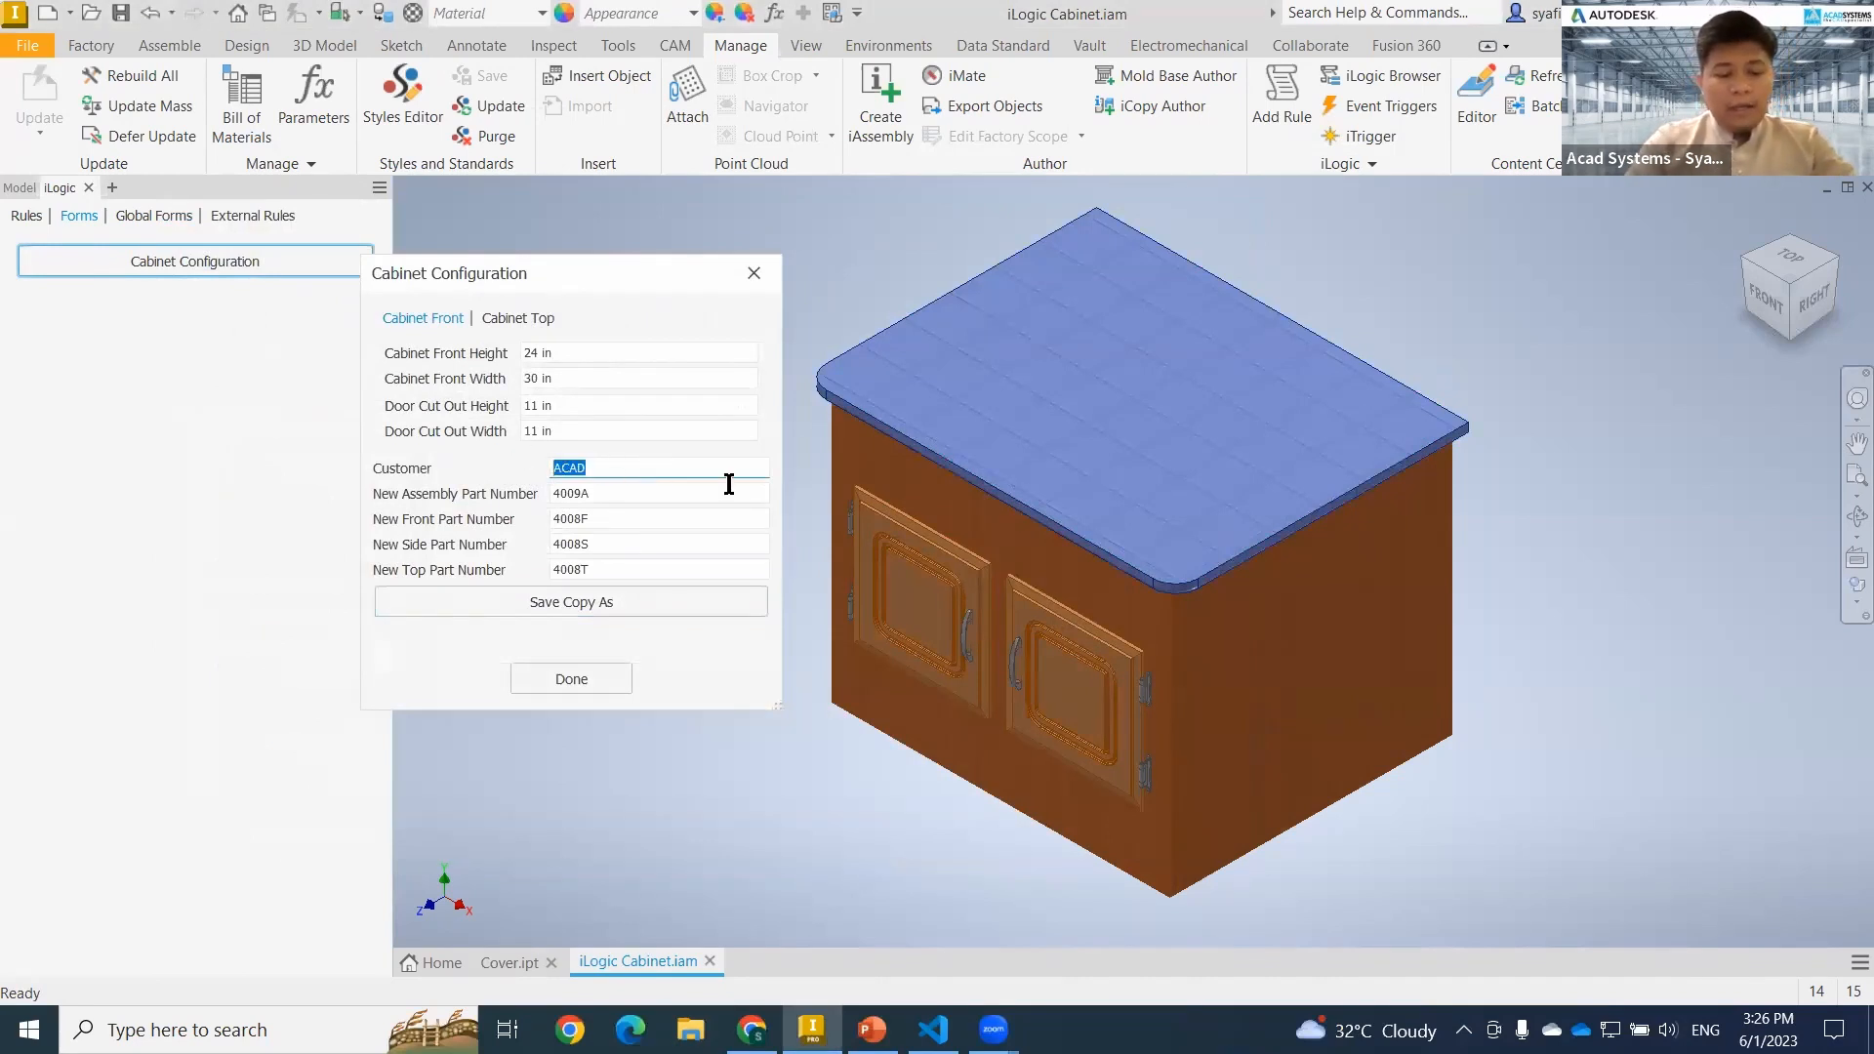
type("AC")
type("todesk AA")
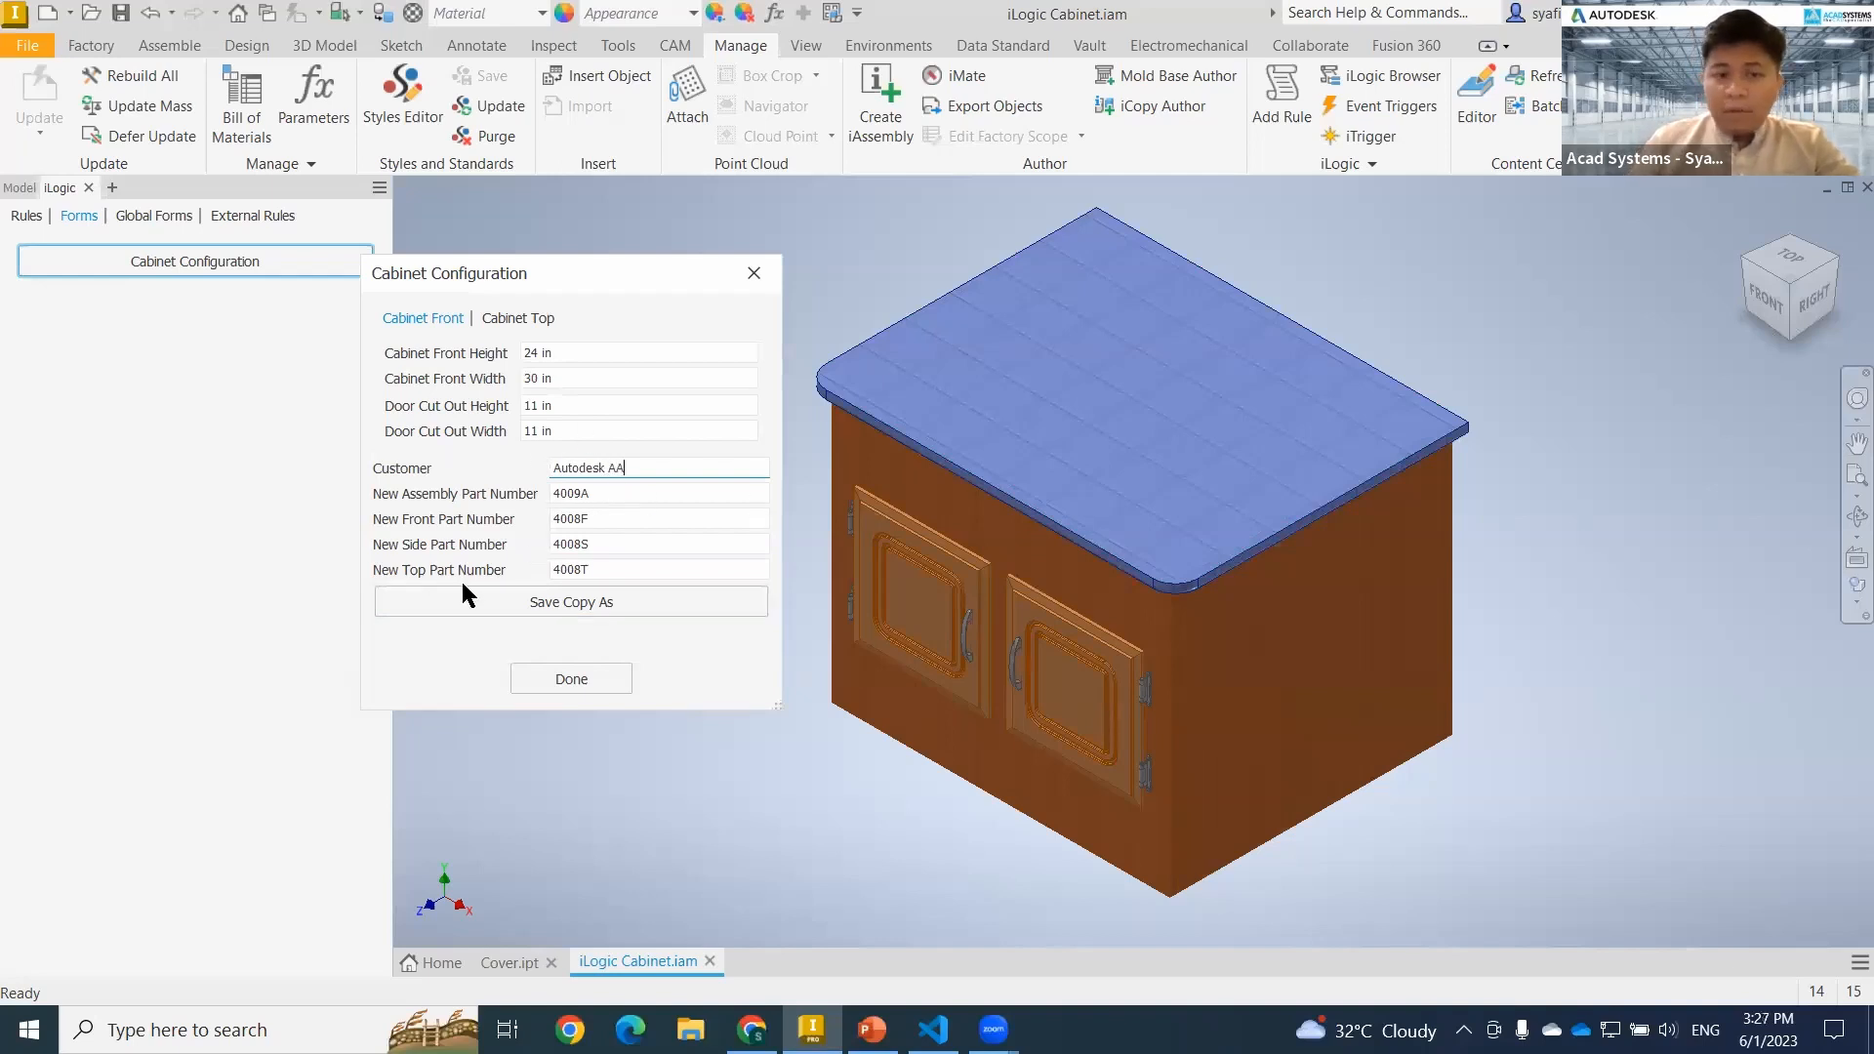
Set the new part numbers to 4009AA for the assembly, 4008FA for the front, 4008SA for the side and 4008TA for the top.
left_click(612, 494)
type("A")
left_click(618, 521)
type("A")
left_click(620, 543)
type("A")
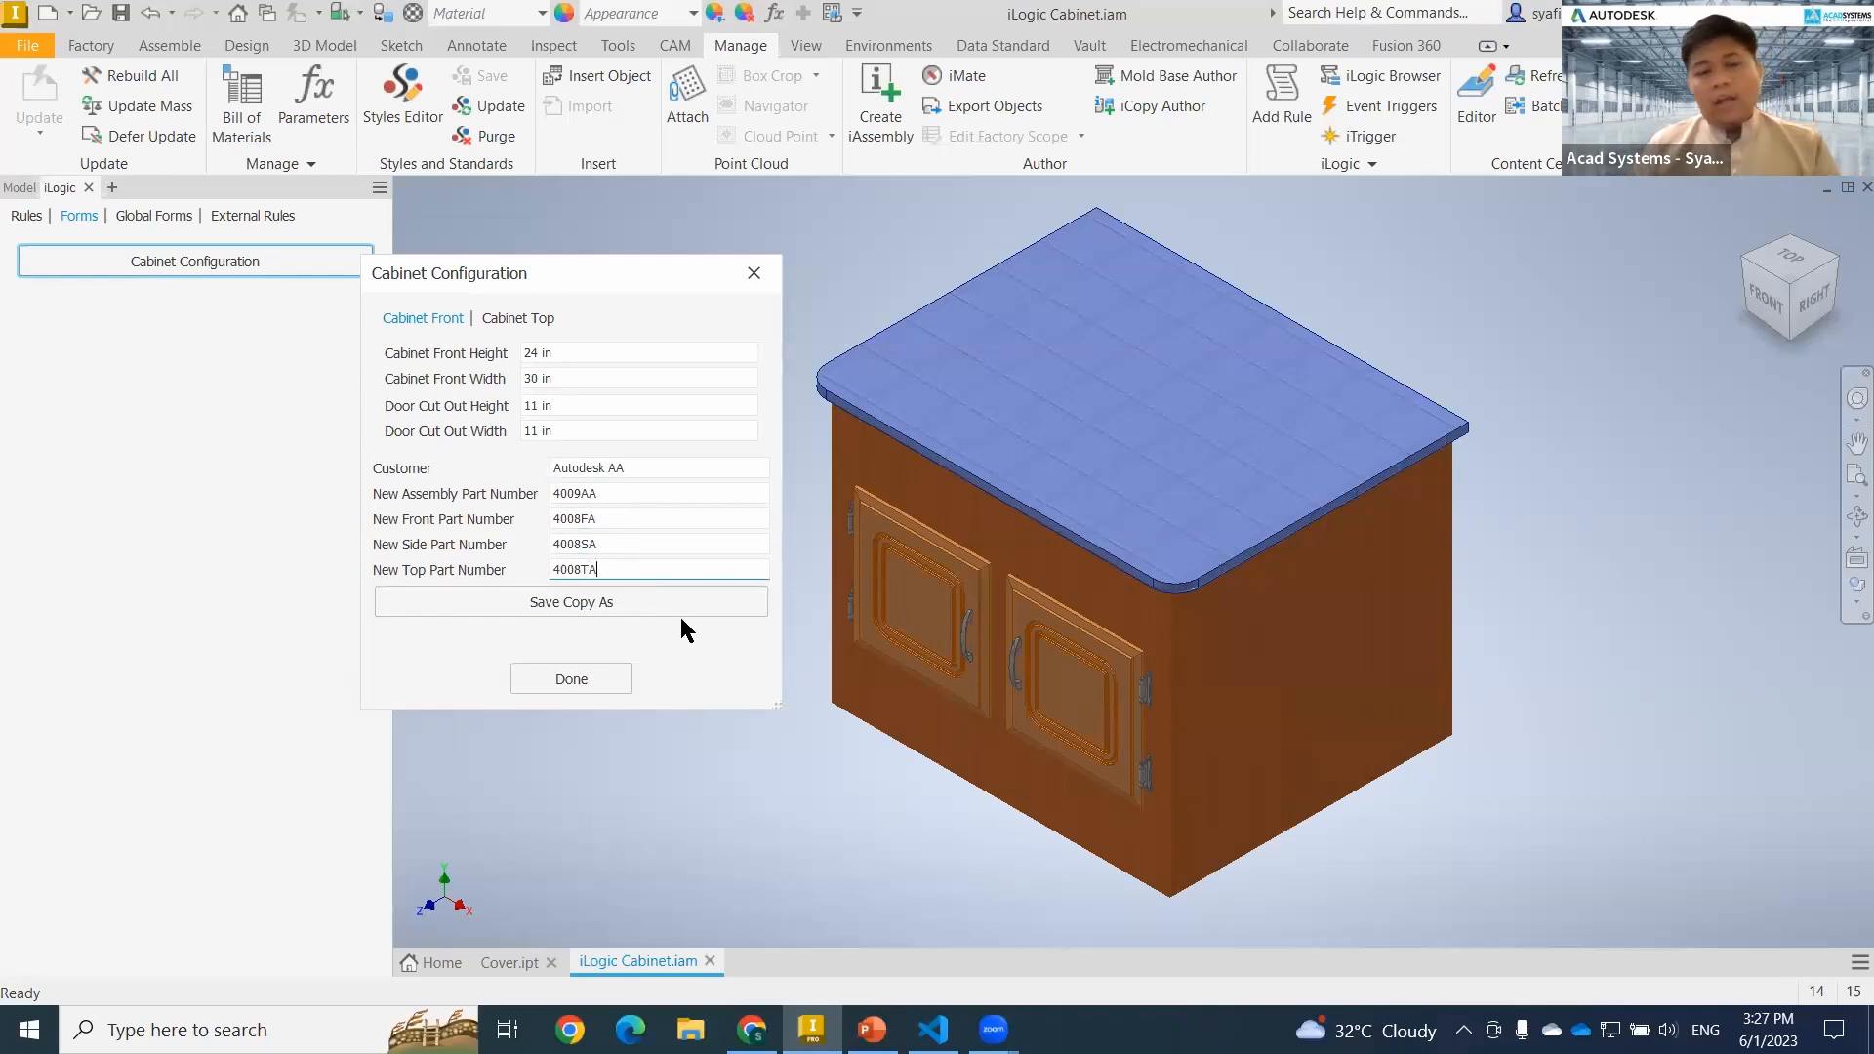
Run Save Copy As from the Cabinet Configuration form for customer Autodesk AA and dismiss the Door Check error.
left_click(682, 599)
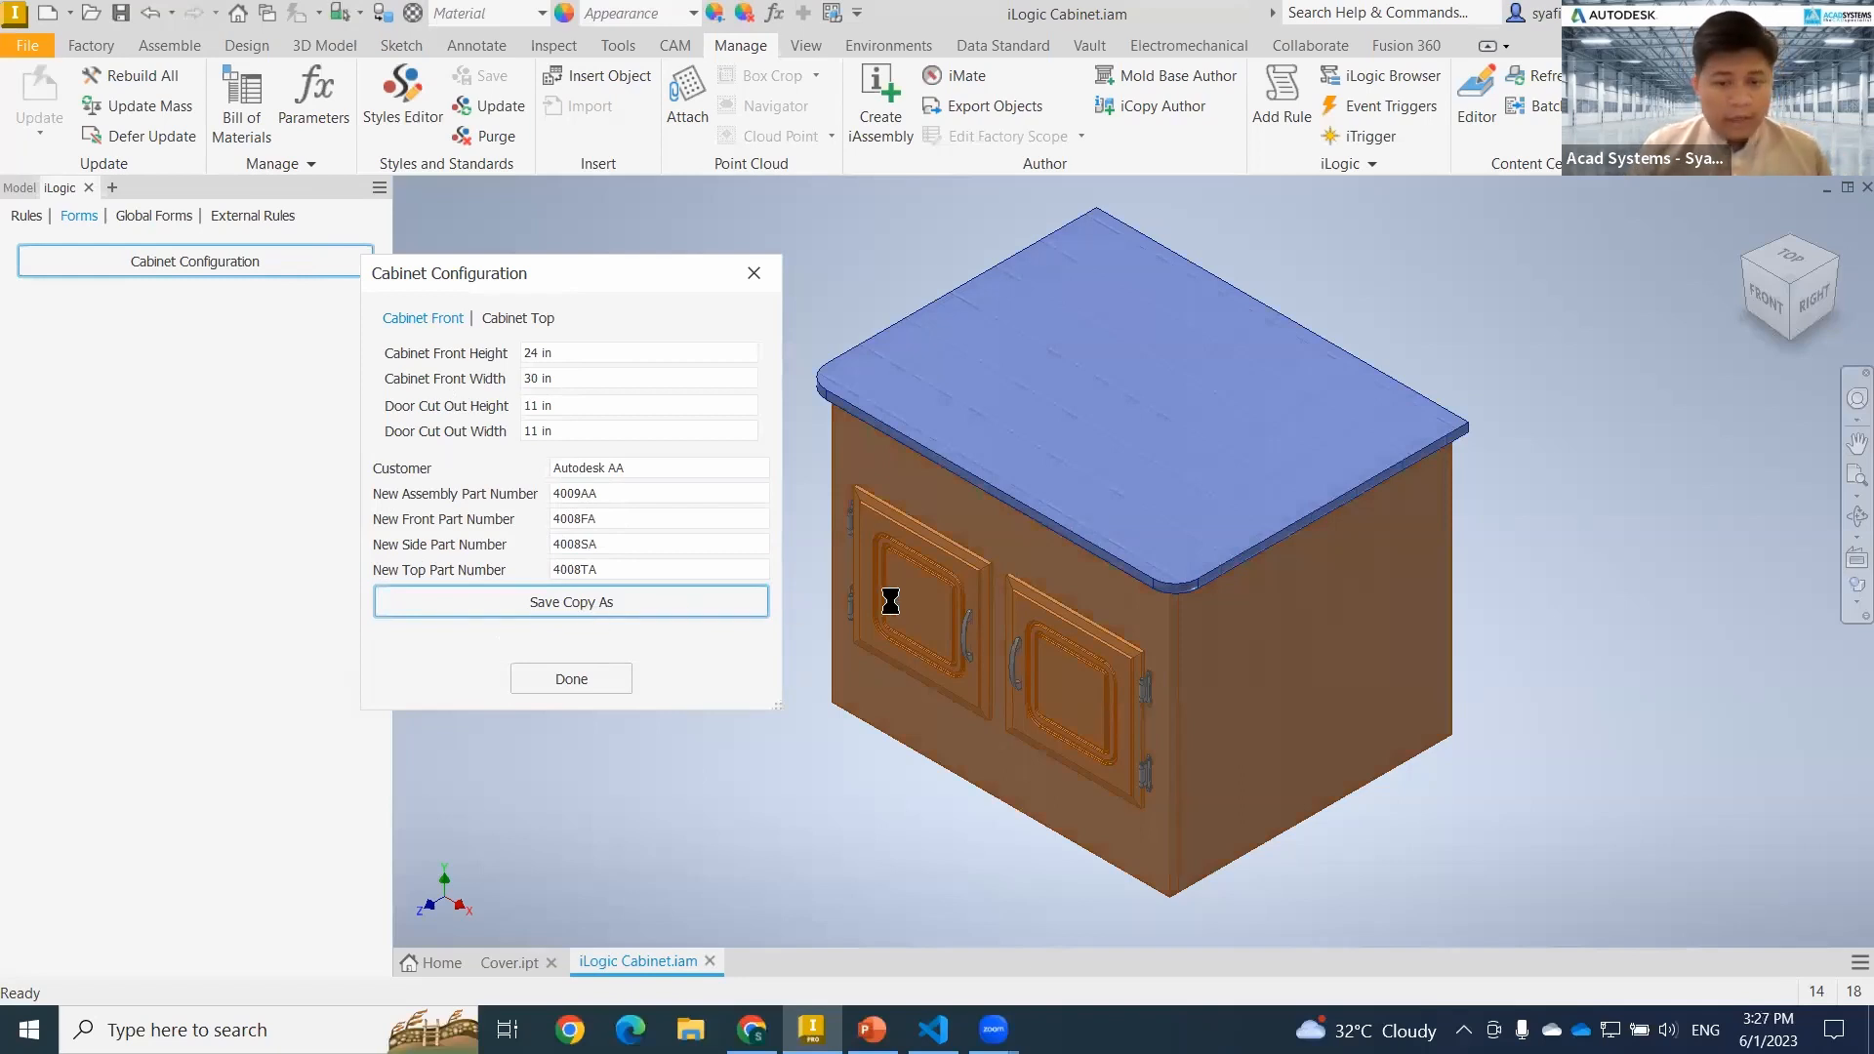
left_click(739, 553)
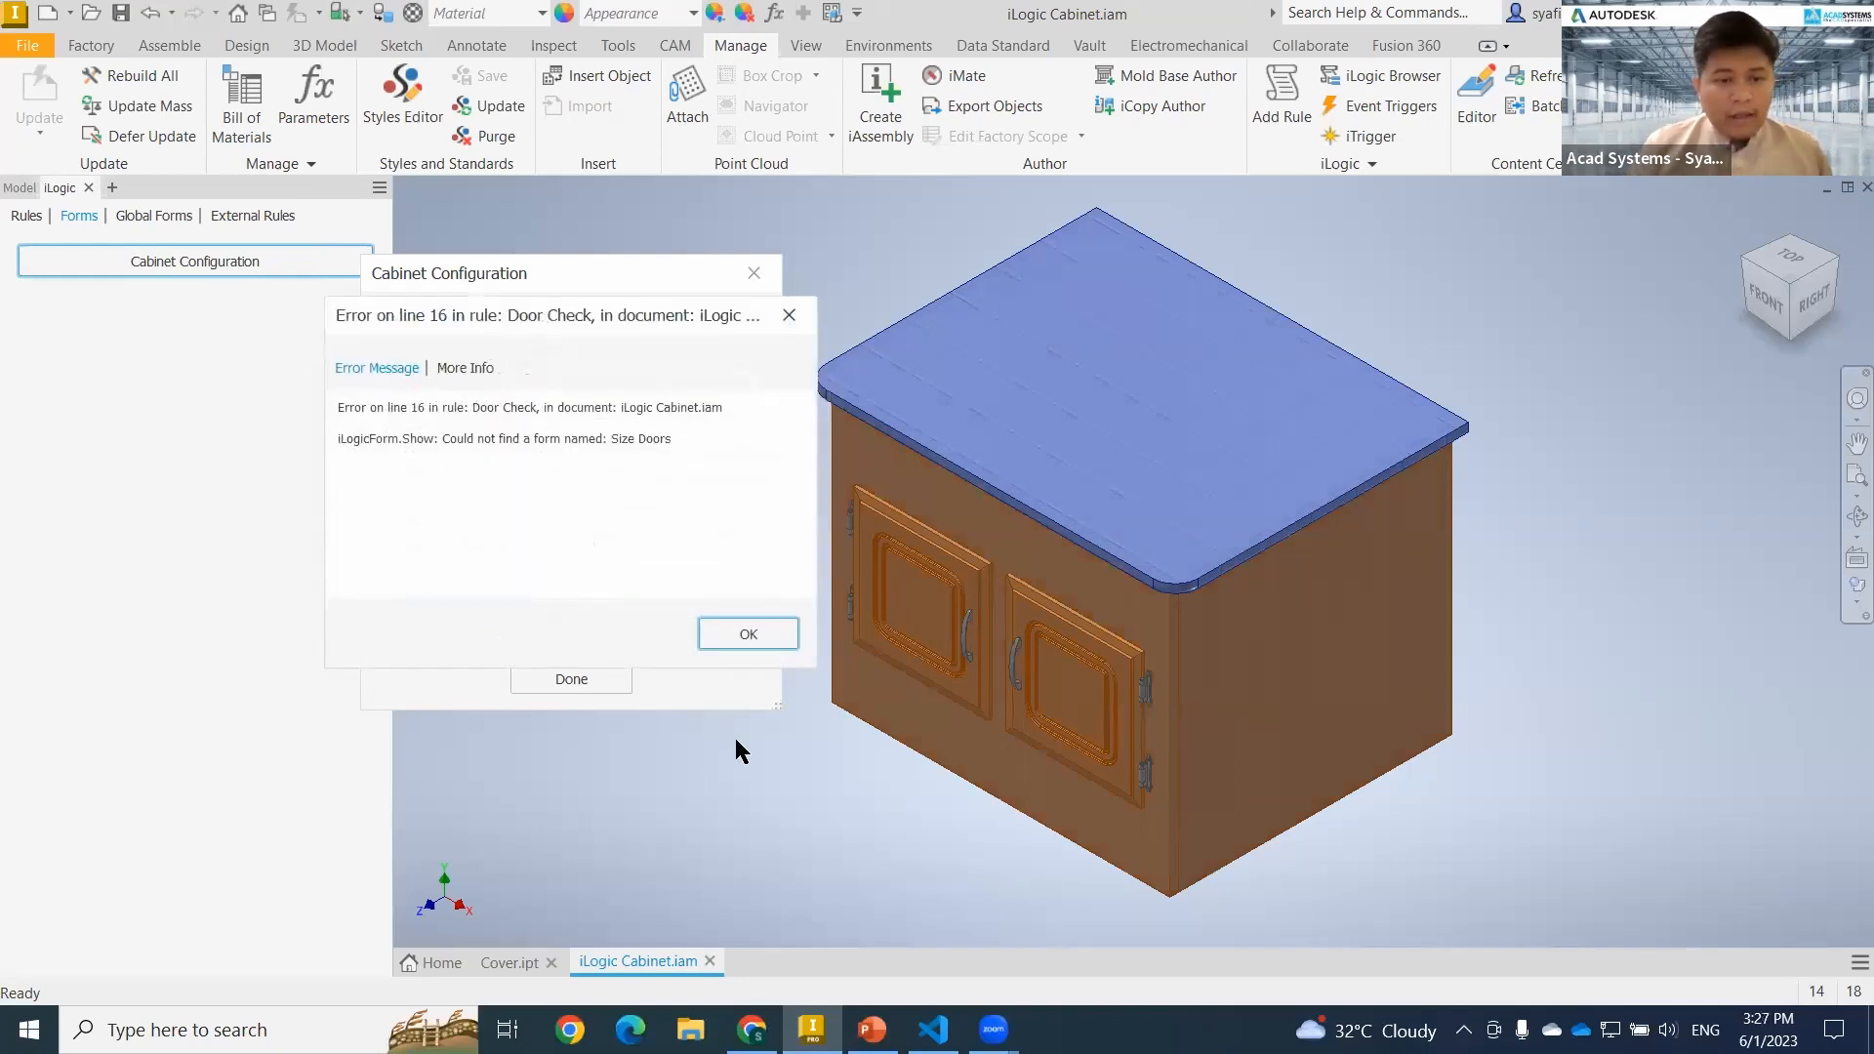
key("Return")
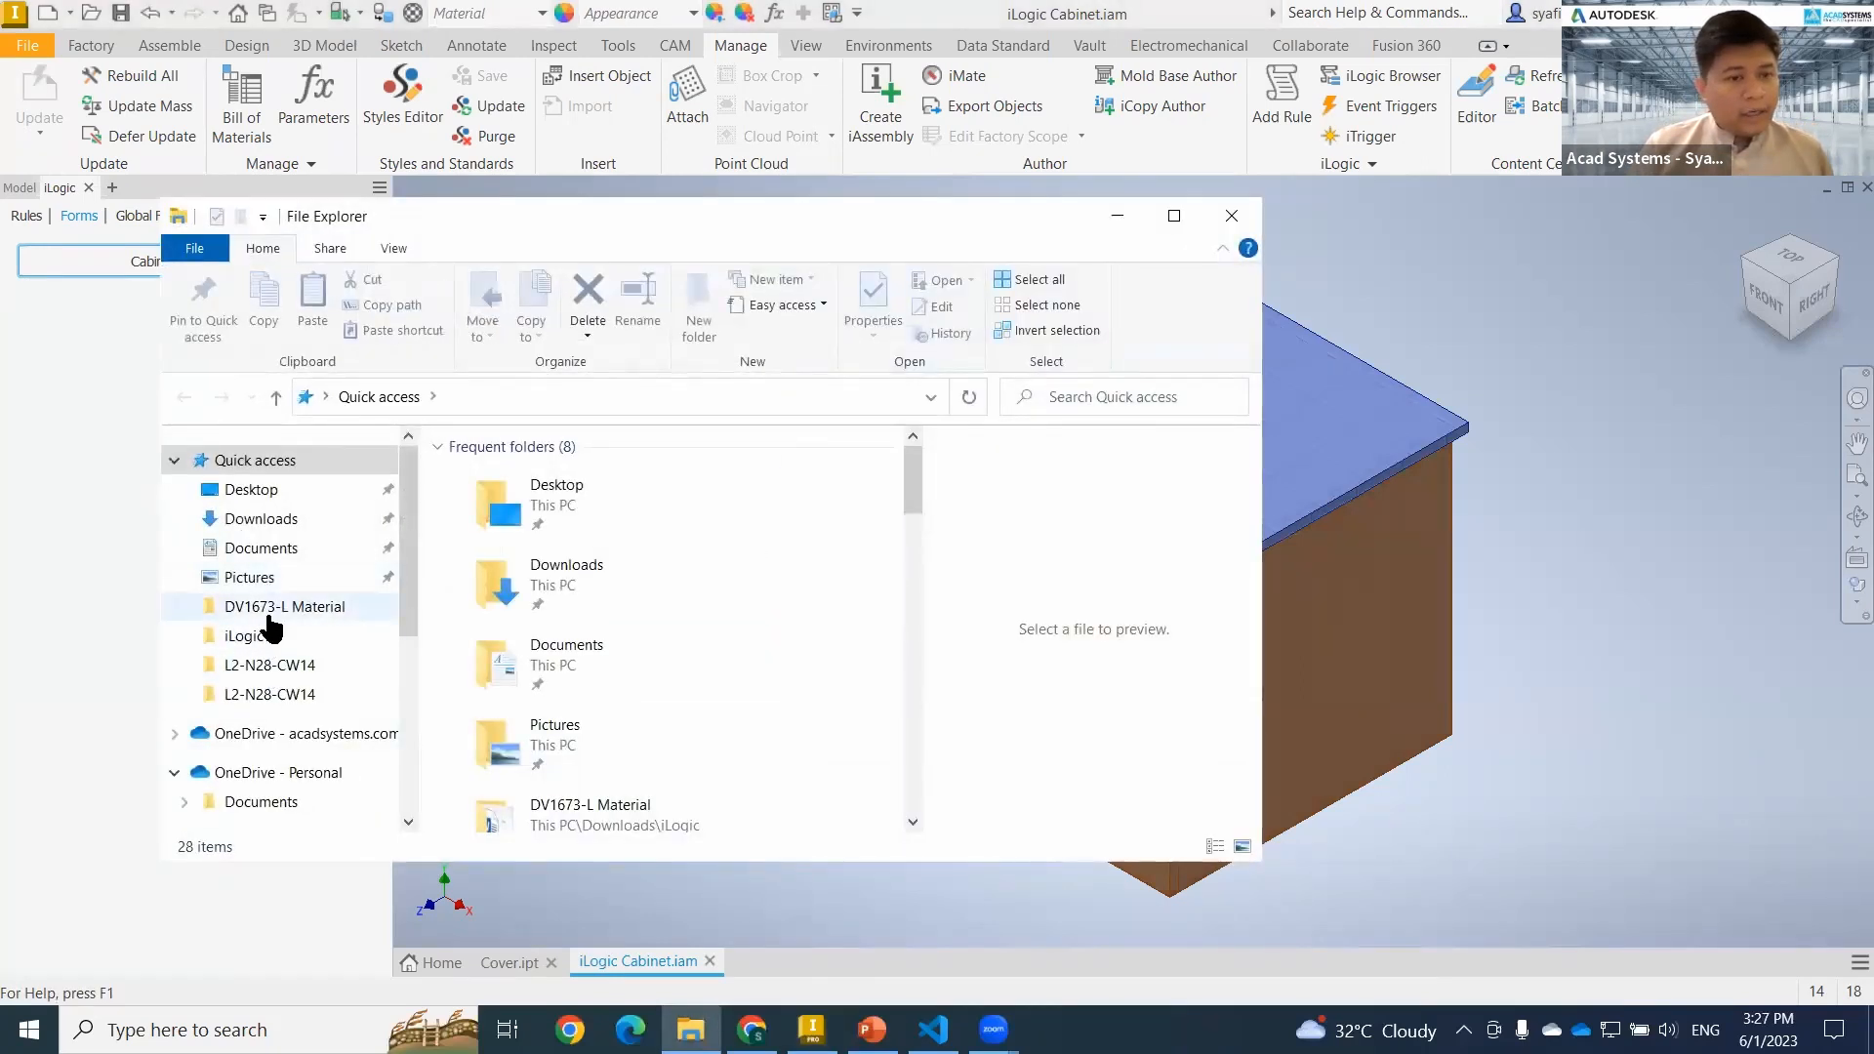
Examine the ACAD and Autodesk AA folders inside Workspace in File Explorer, then close the window and the Cabinet Configuration form.
left_click(269, 608)
double_click(537, 476)
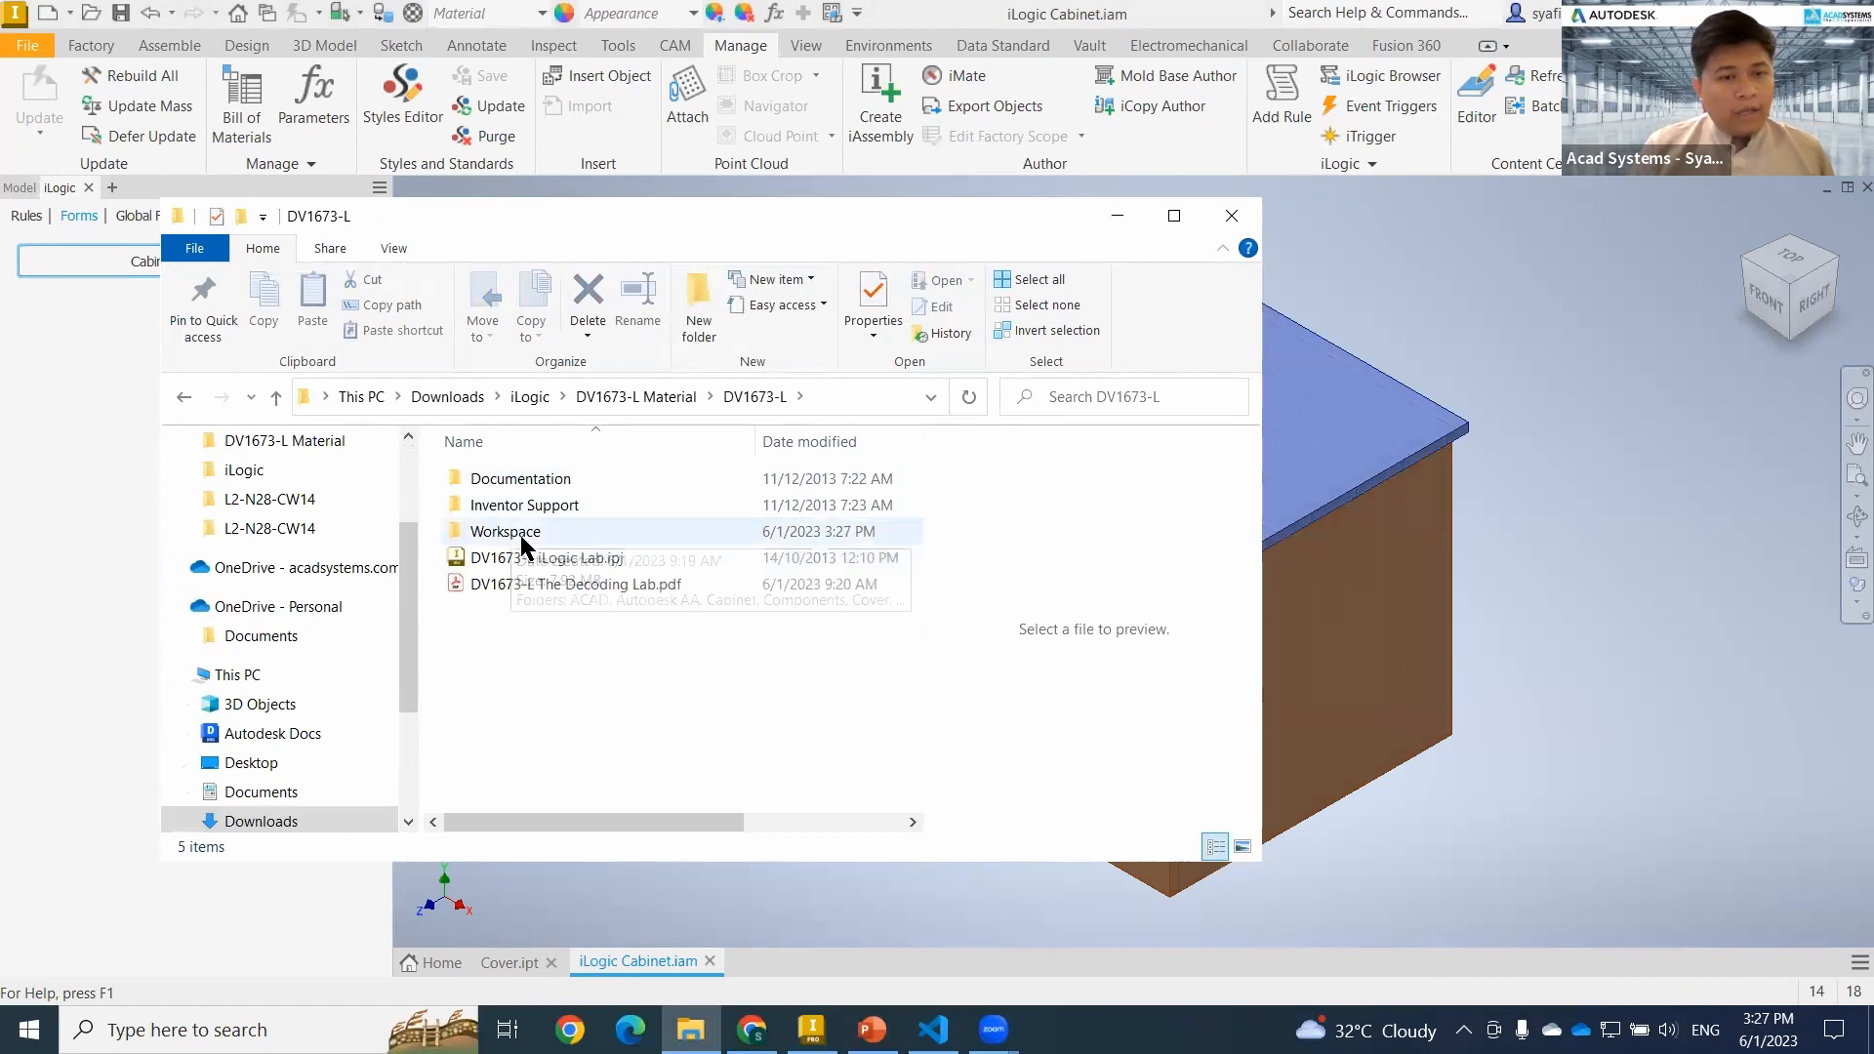
double_click(519, 535)
left_click(506, 477)
double_click(506, 476)
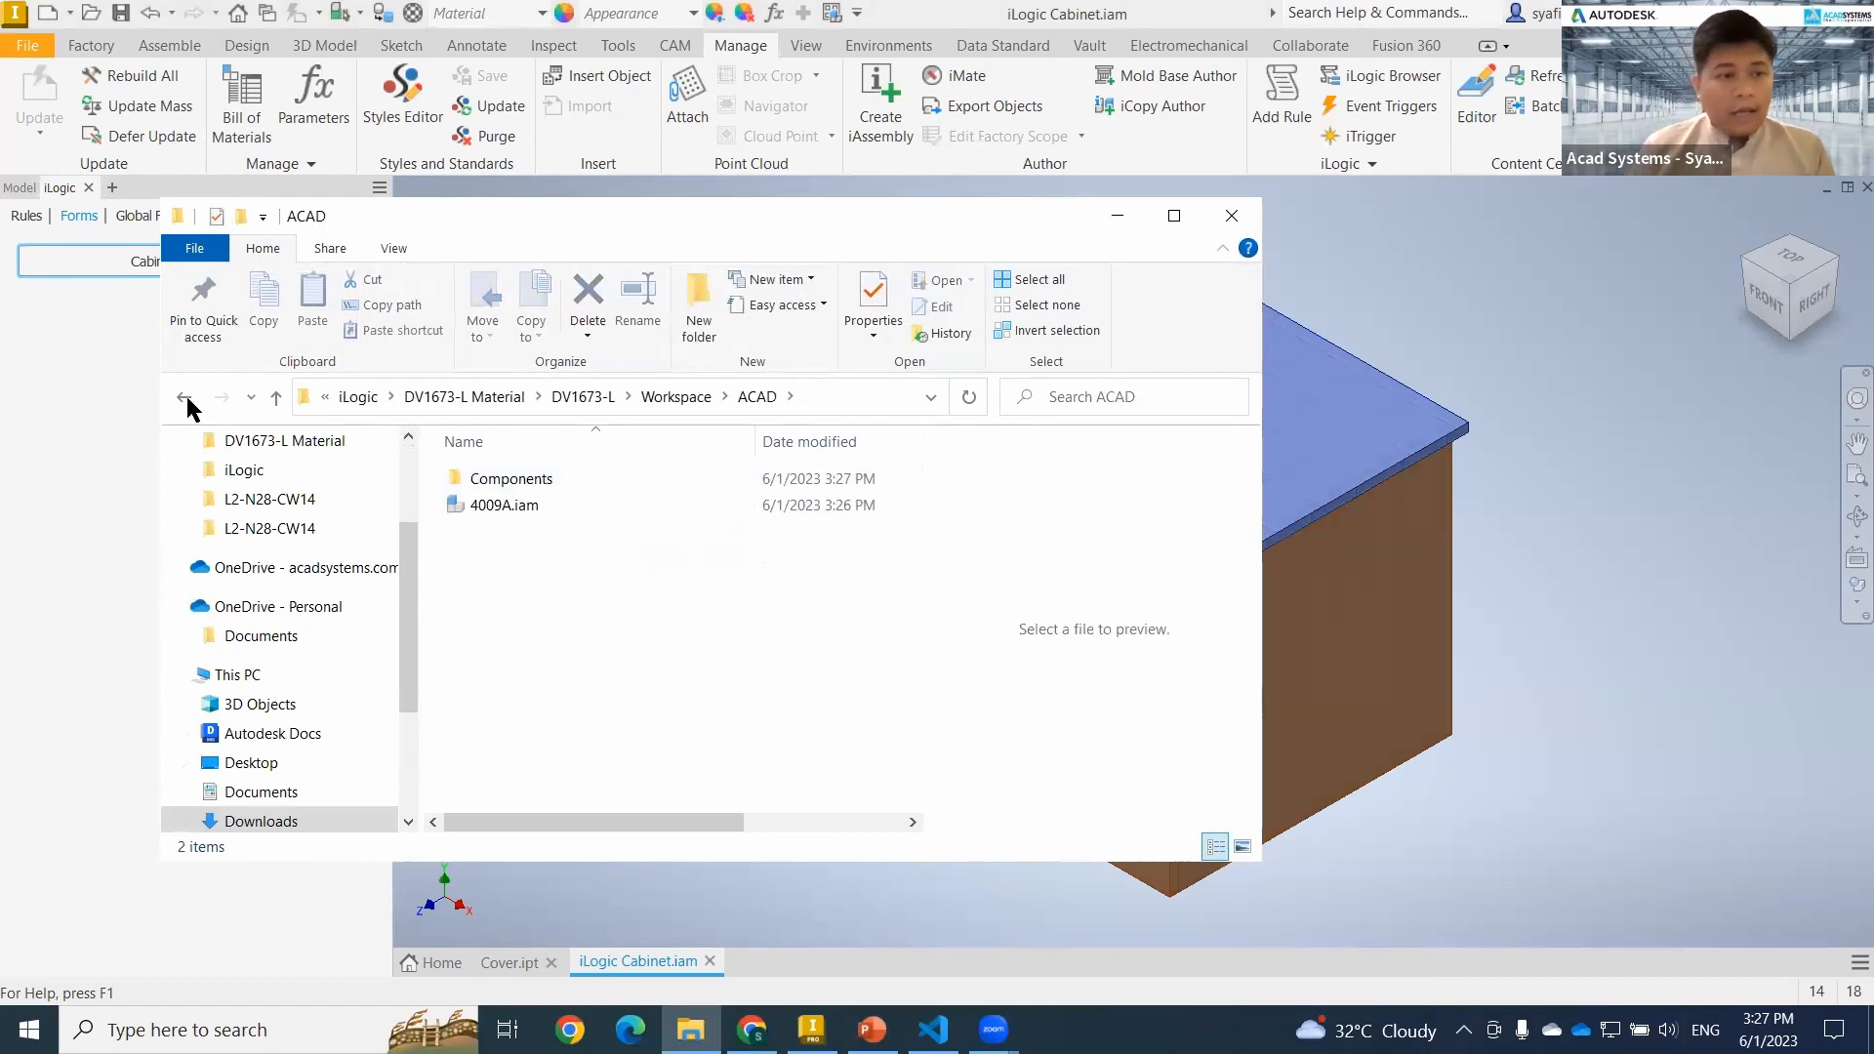
left_click(186, 400)
double_click(519, 503)
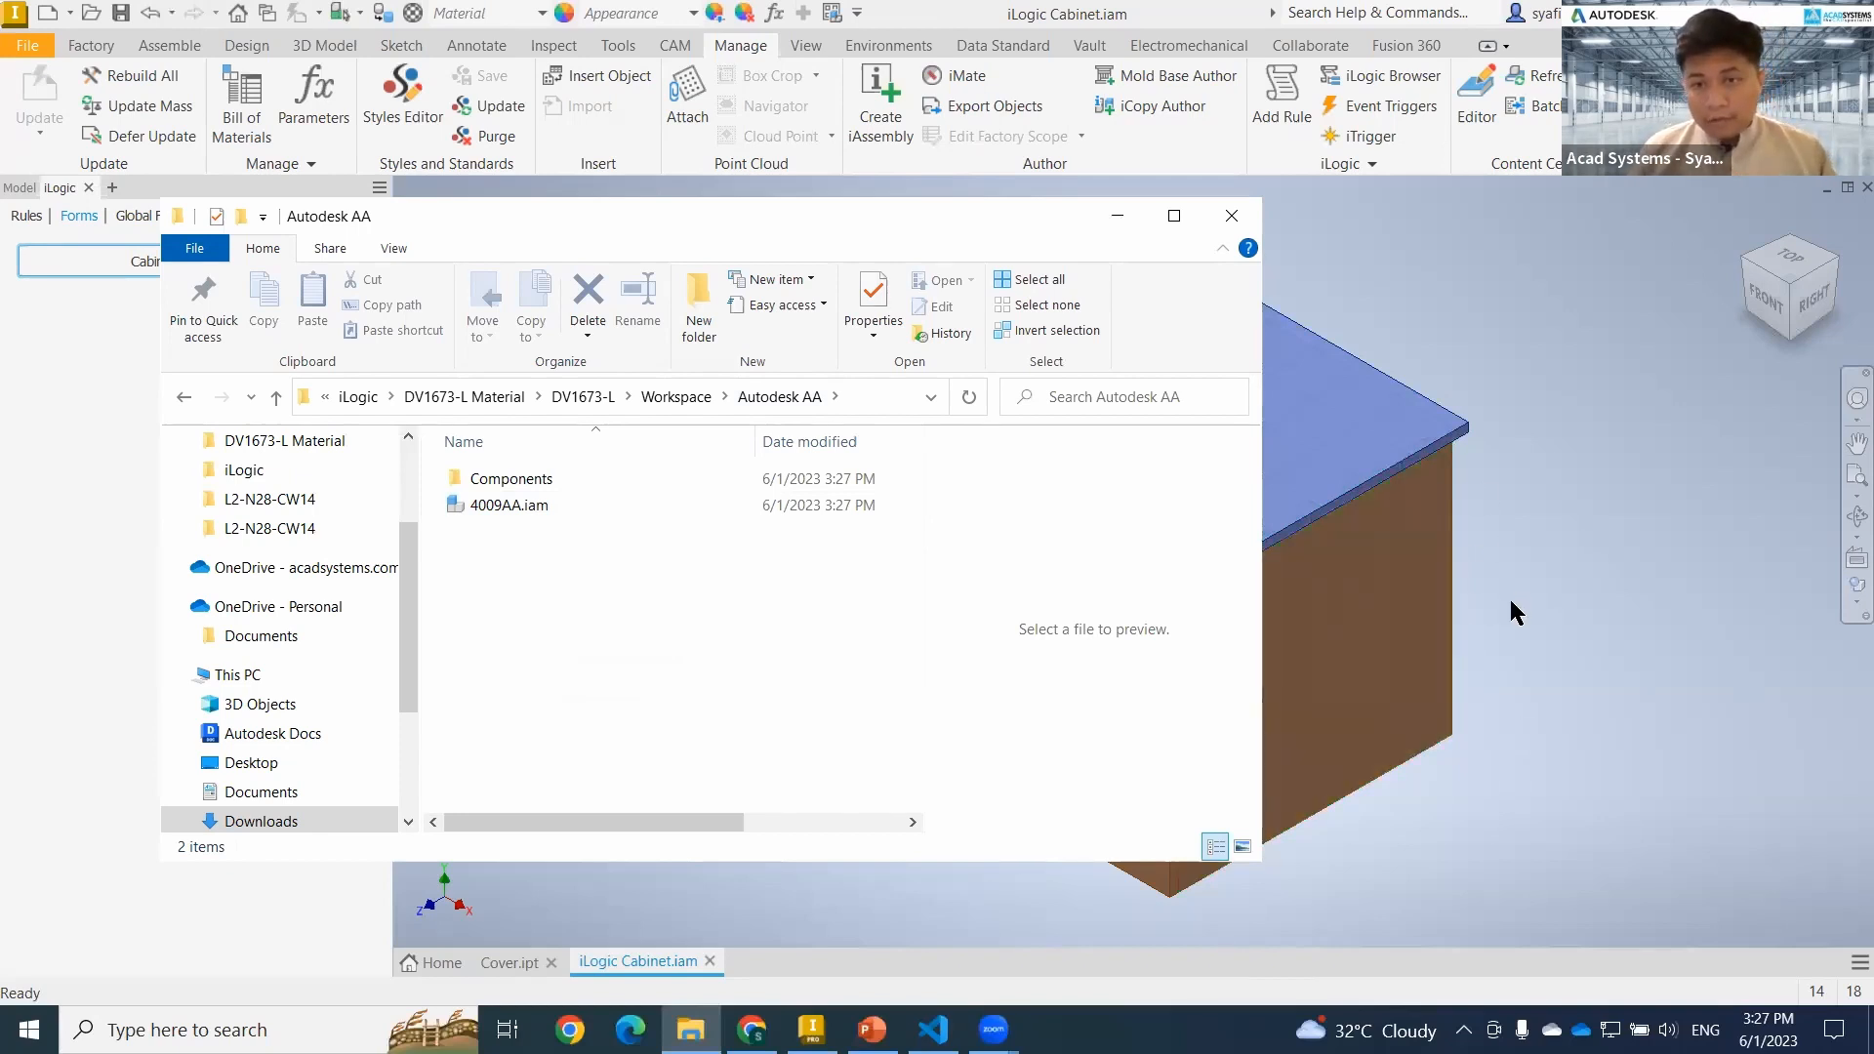
left_click(1232, 215)
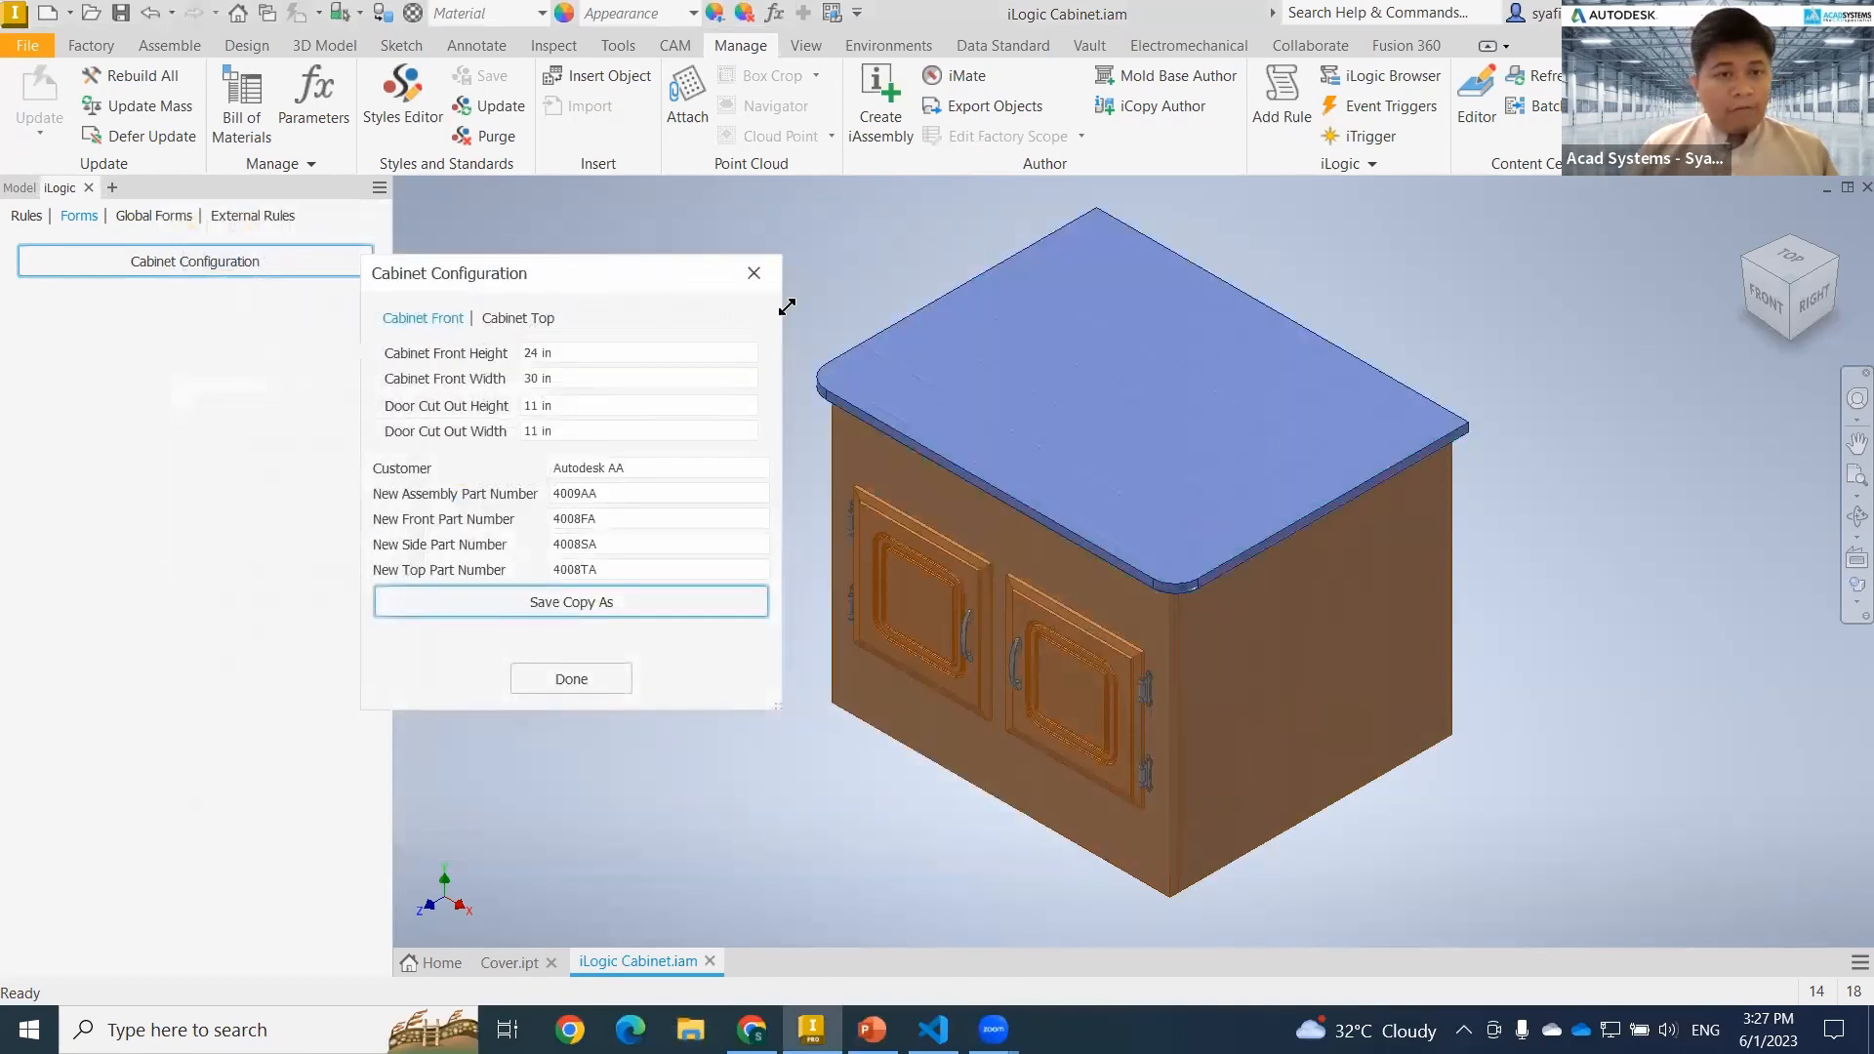
left_click(753, 272)
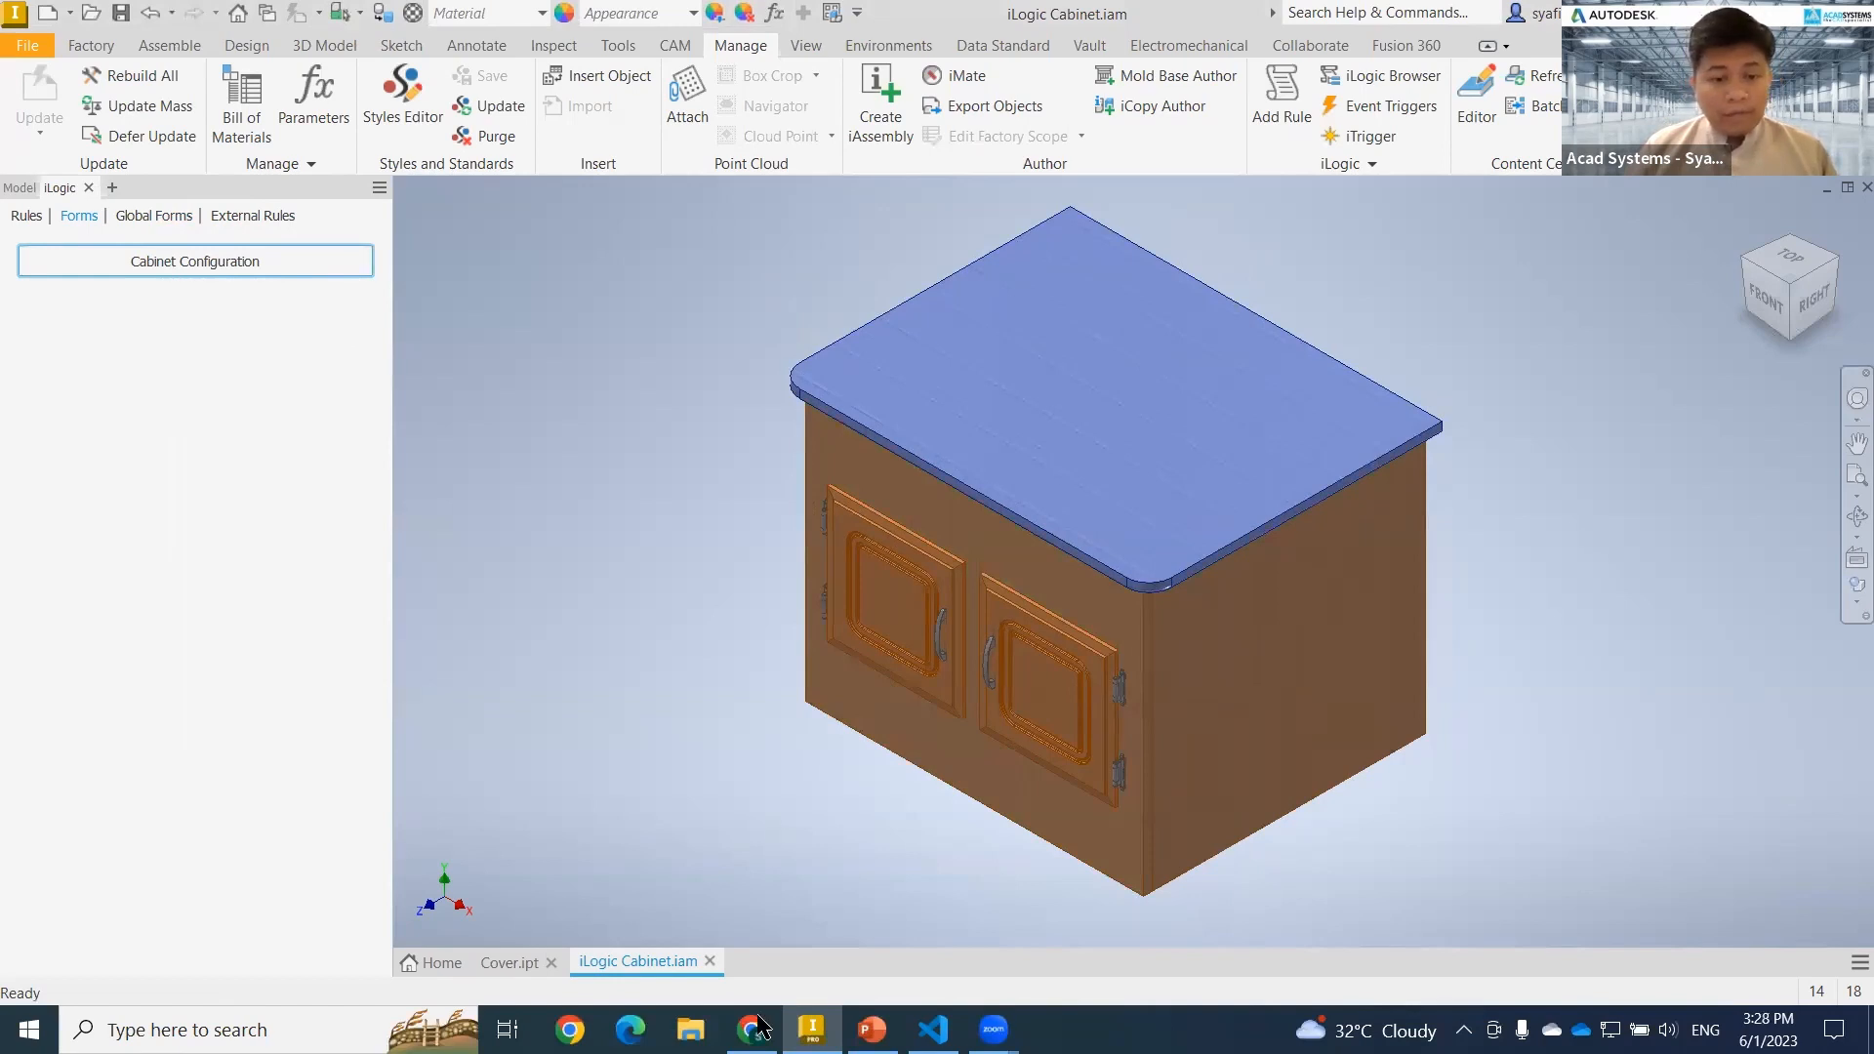
Switch to Chrome, open the Live Chat window on the Acad Systems website and close it again.
key("alt+Tab")
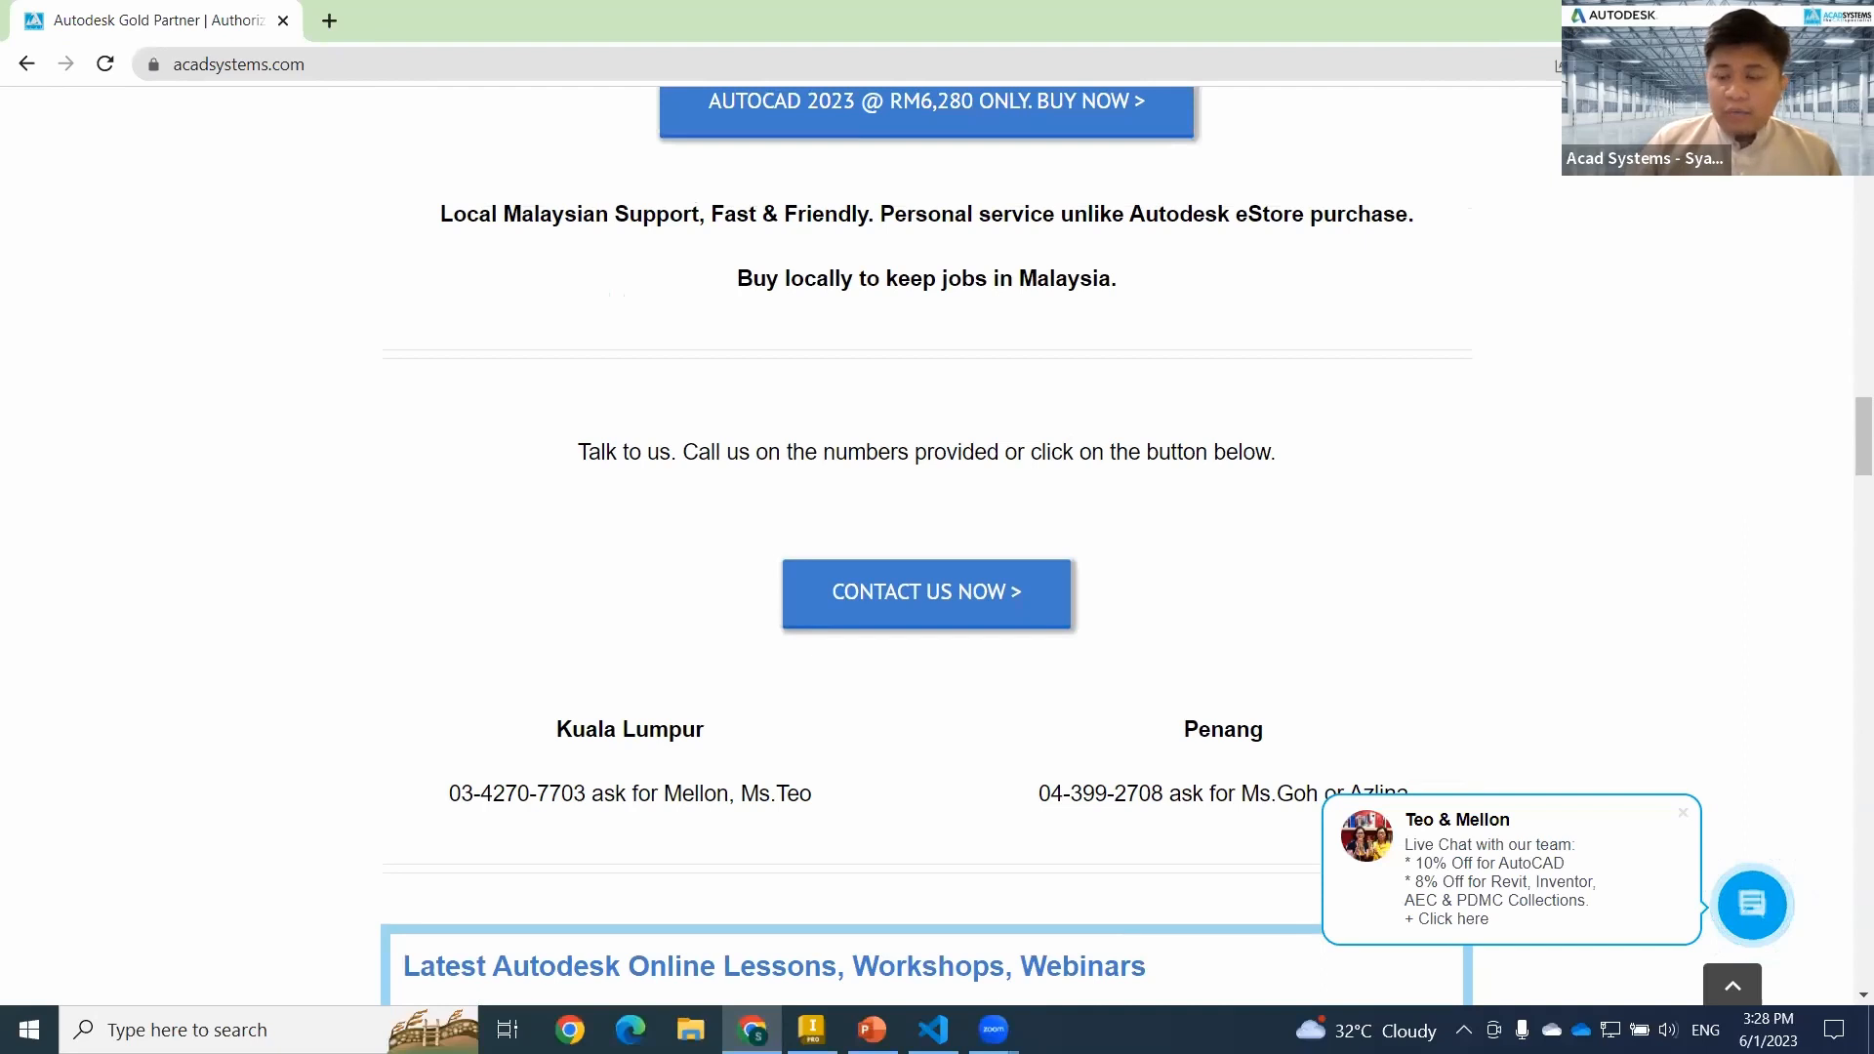
left_click(1752, 905)
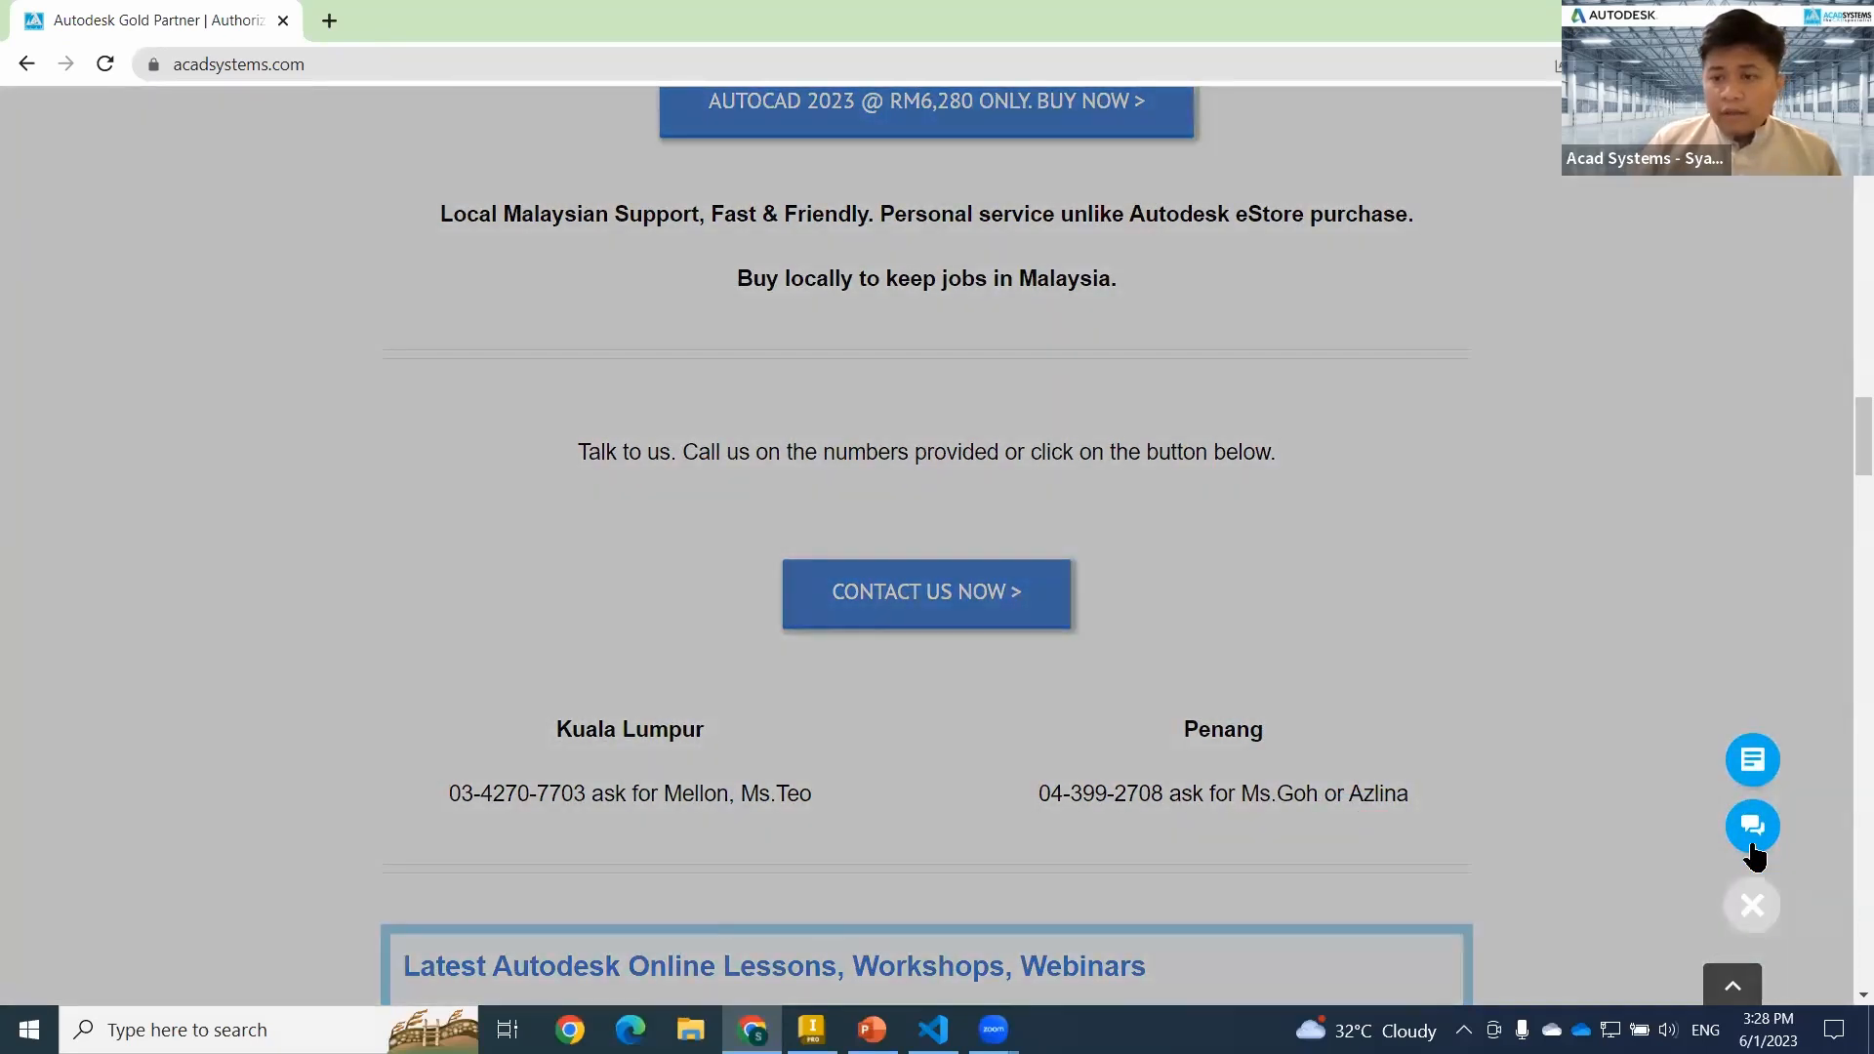
left_click(1752, 829)
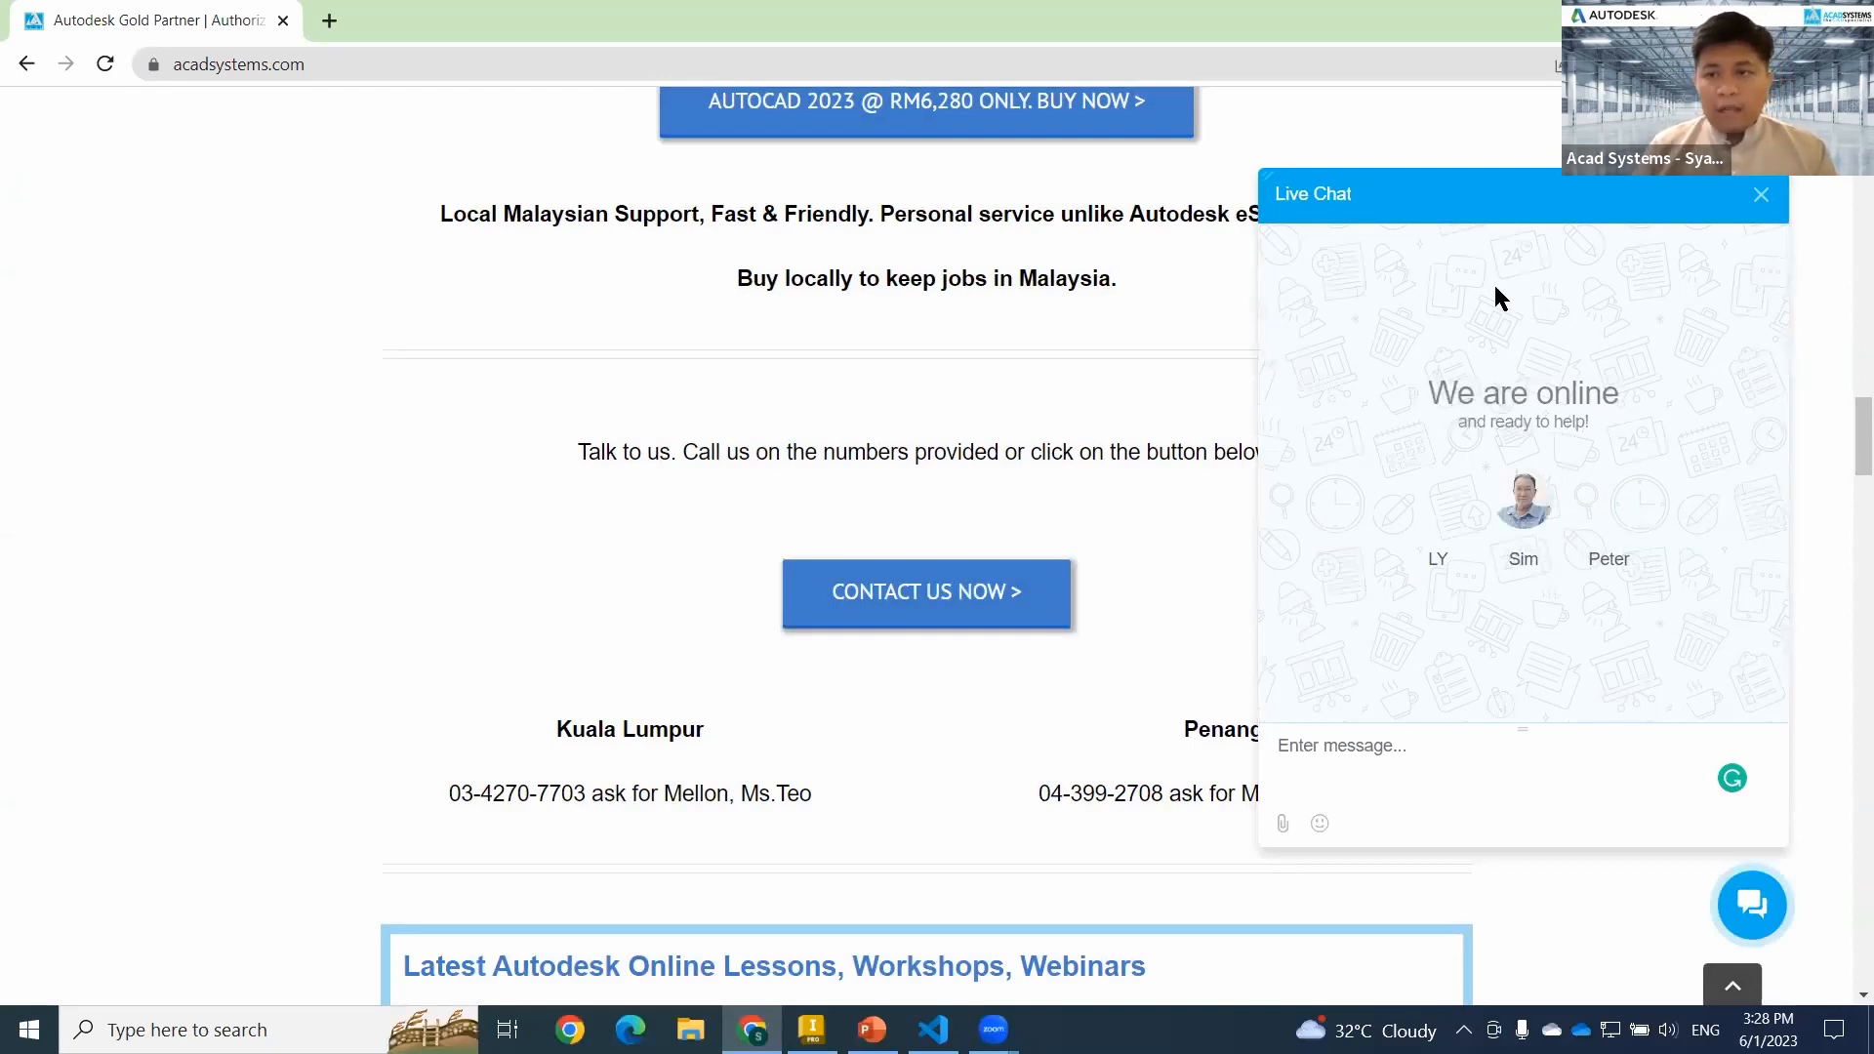
left_click(1762, 195)
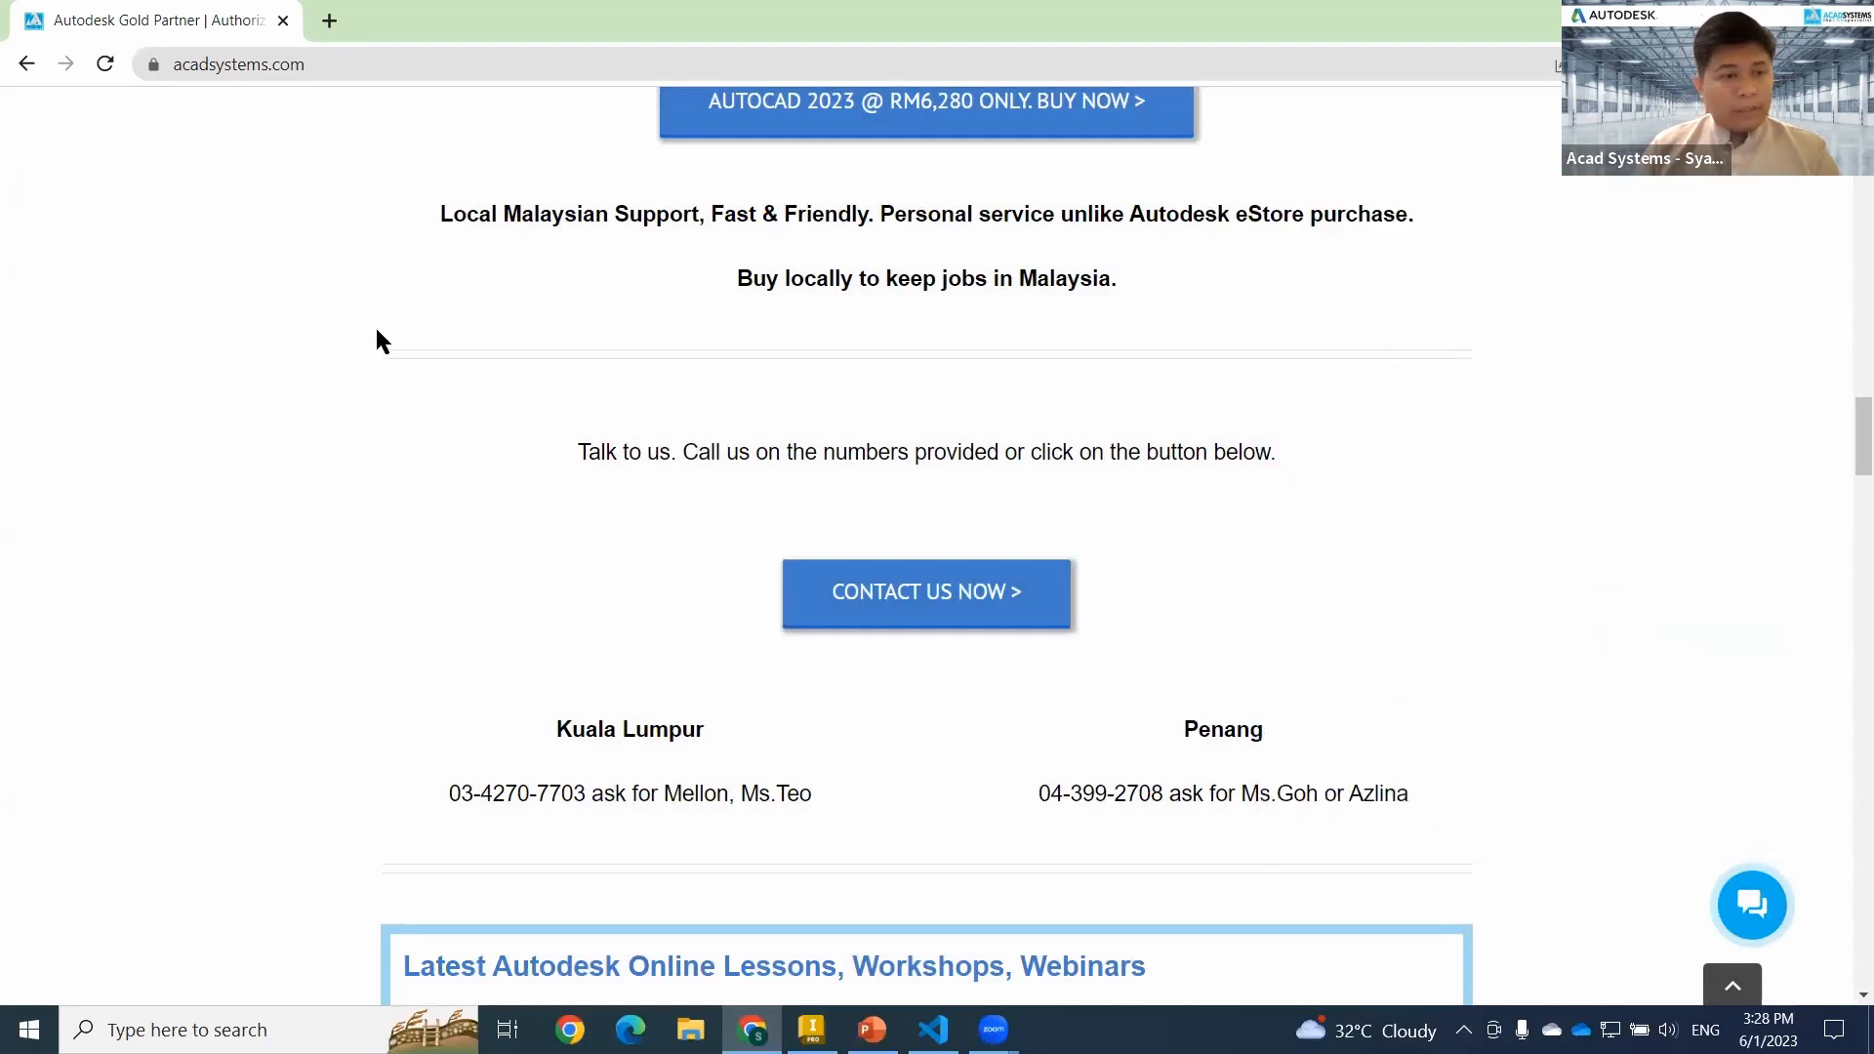
Look through the online lessons, workshops and webinars listed on the Acad Systems home page.
scroll(258, 590, "down", 10)
scroll(252, 601, "up", 2)
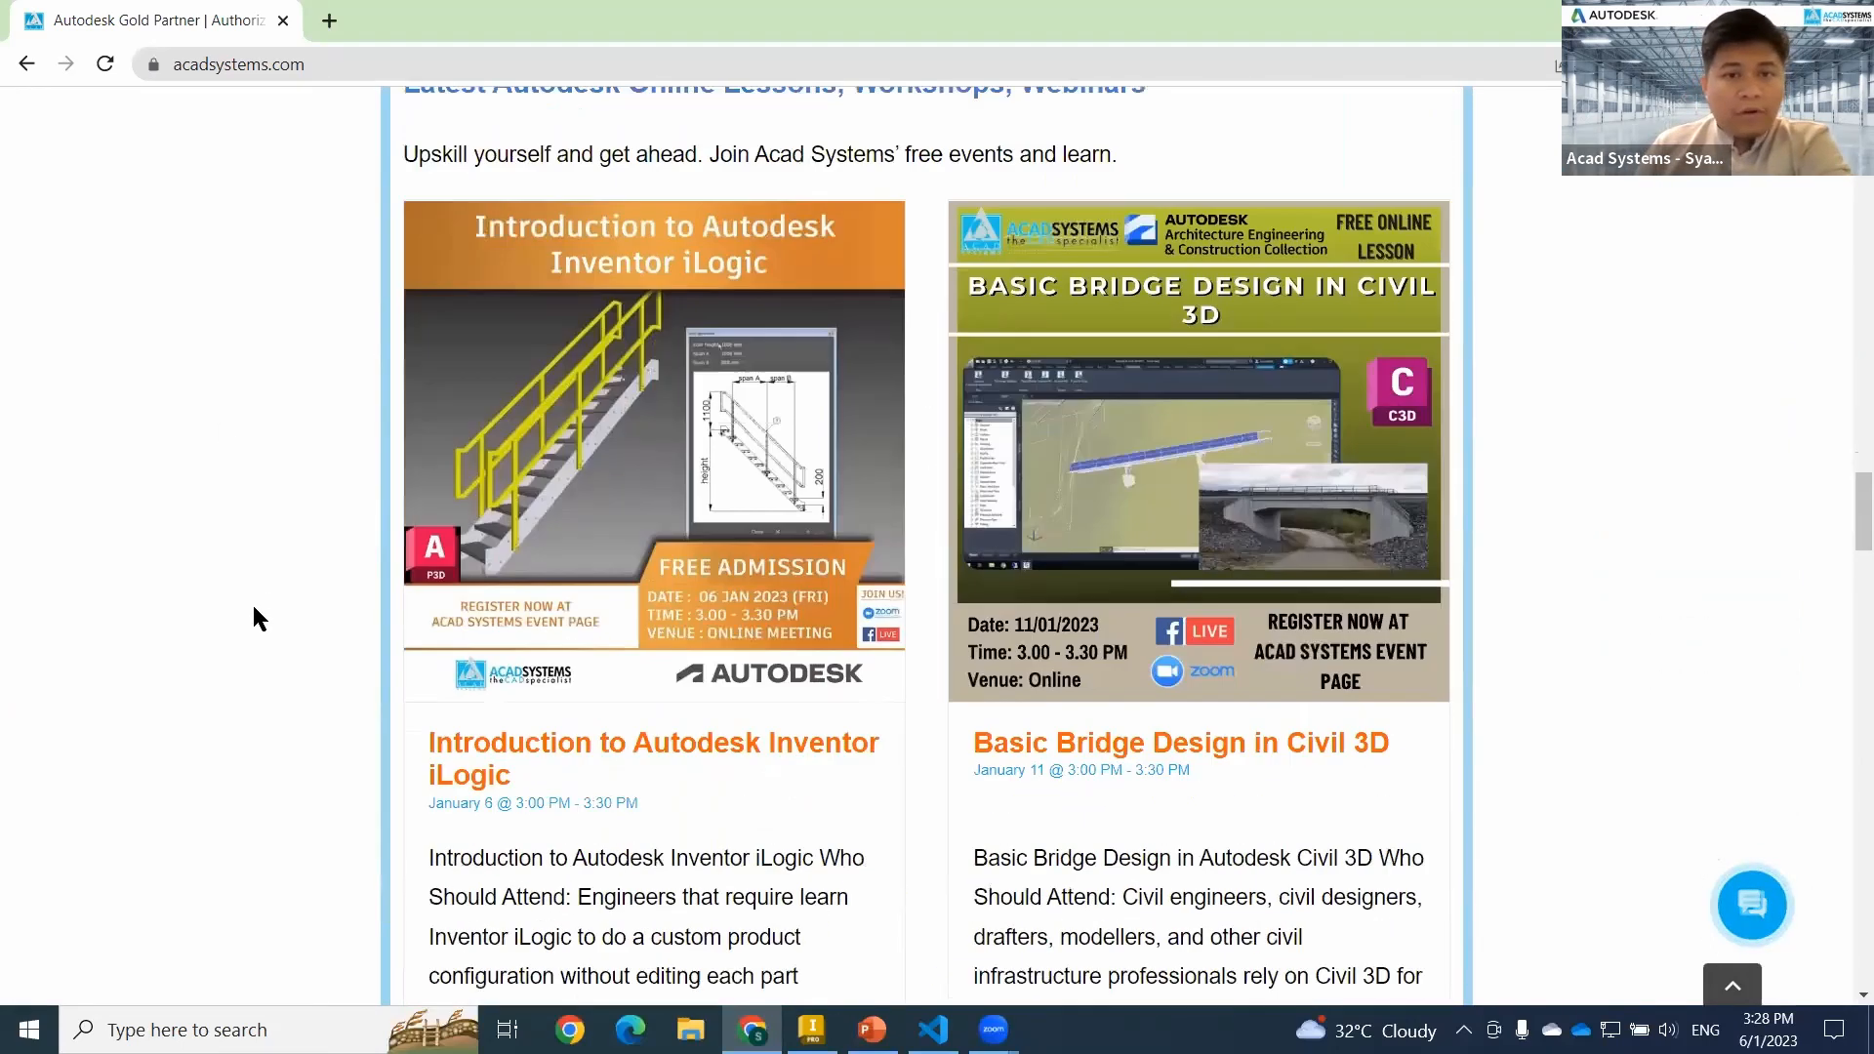
scroll(515, 388, "down", 4)
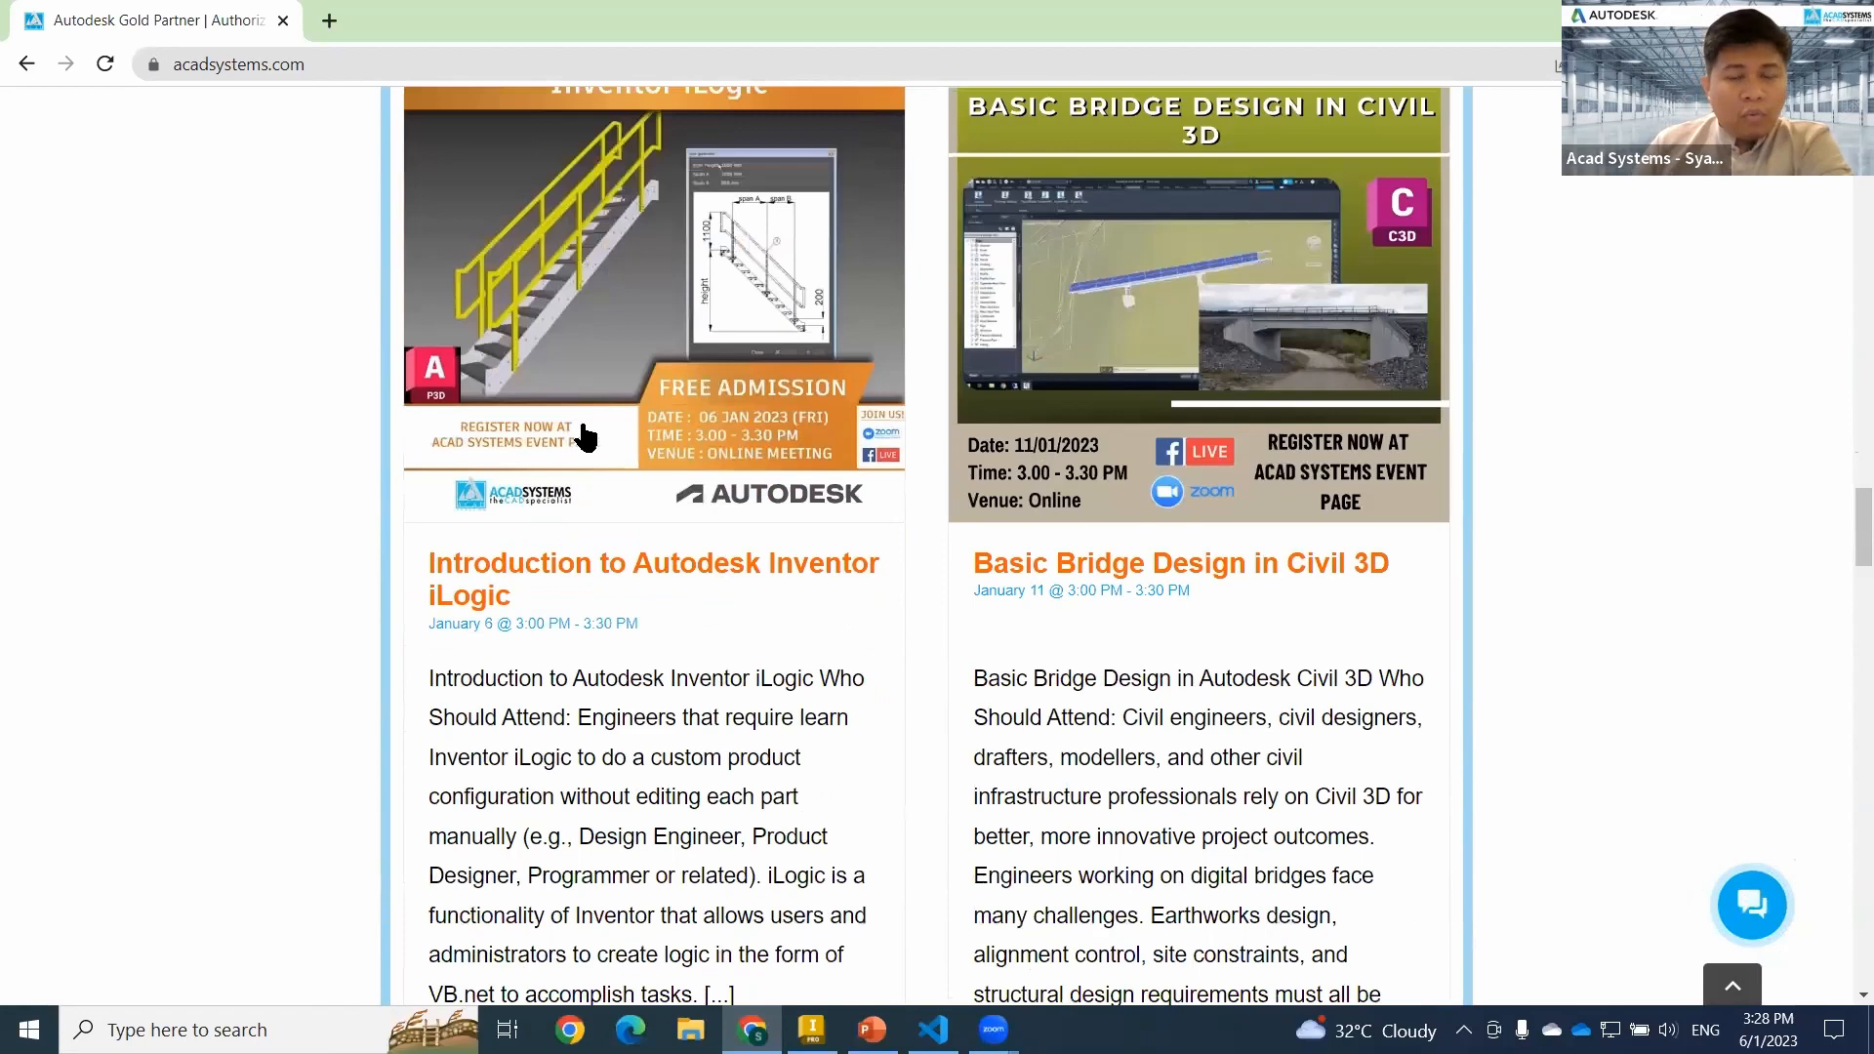
scroll(1228, 361, "up", 3)
scroll(937, 494, "down", 13)
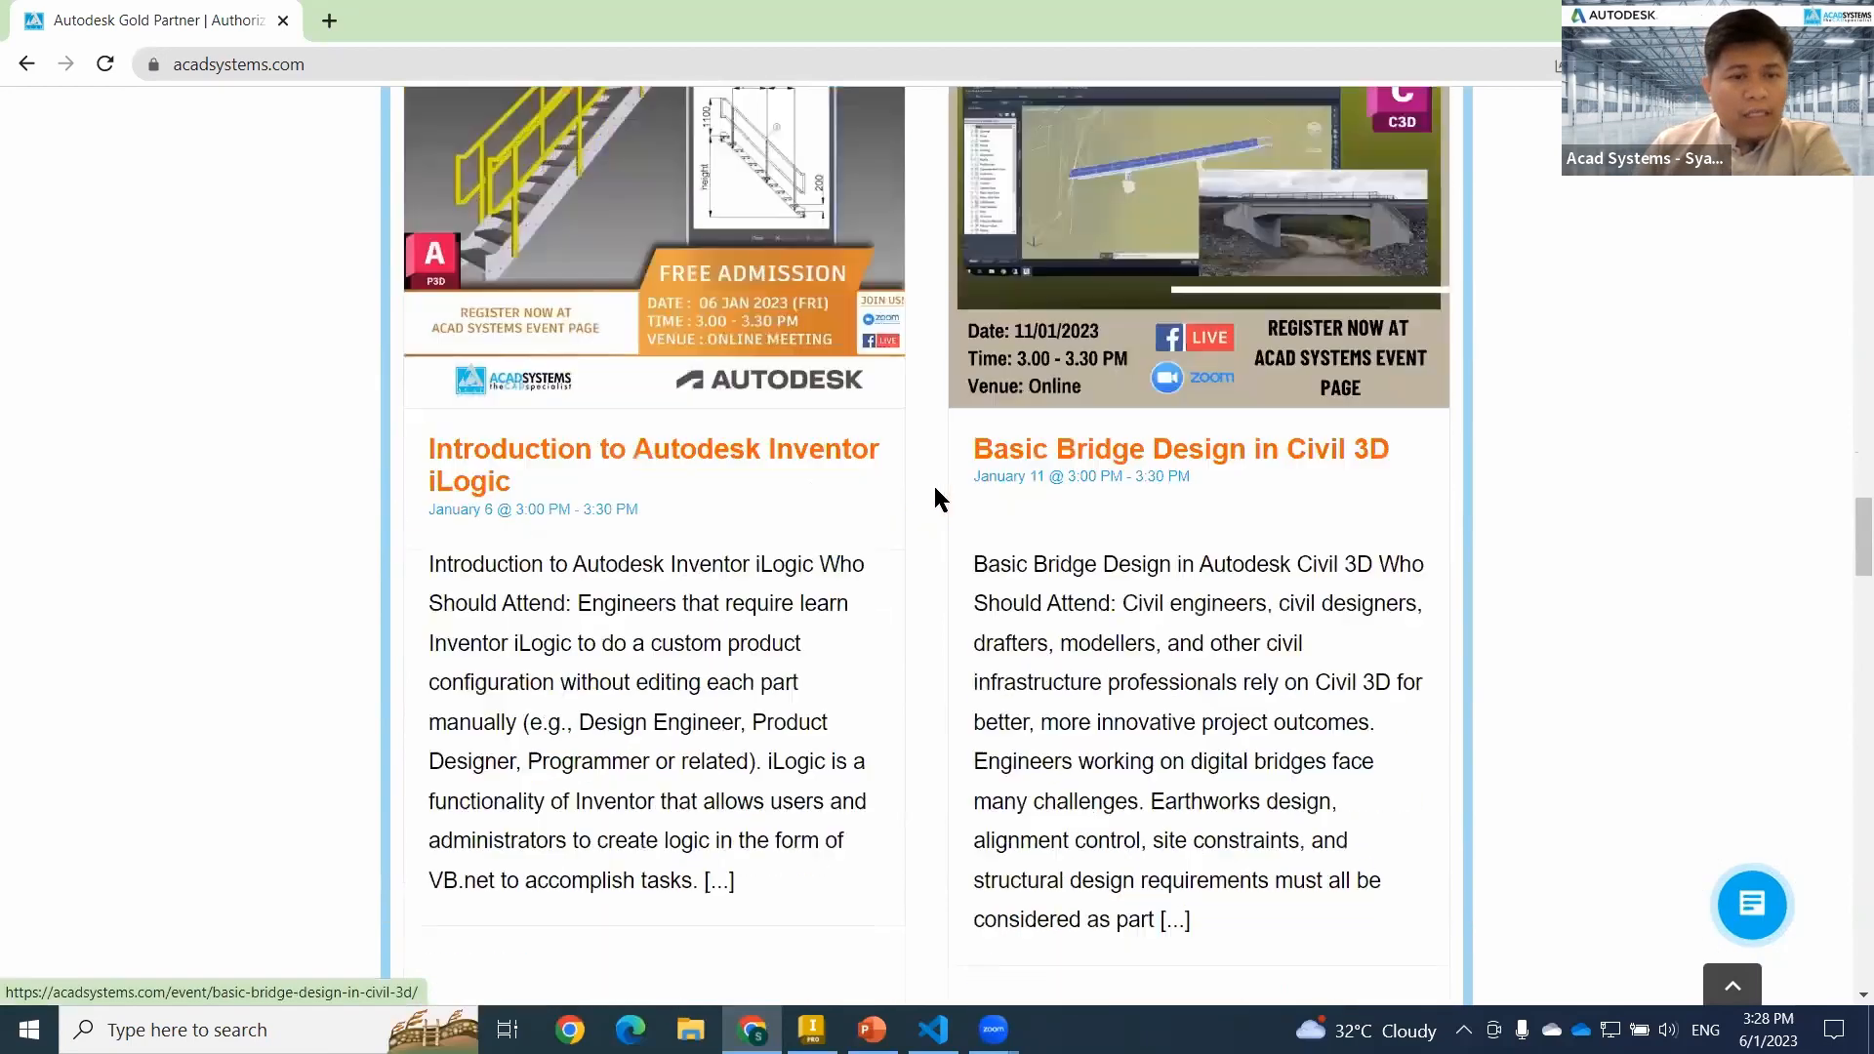
scroll(745, 527, "down", 9)
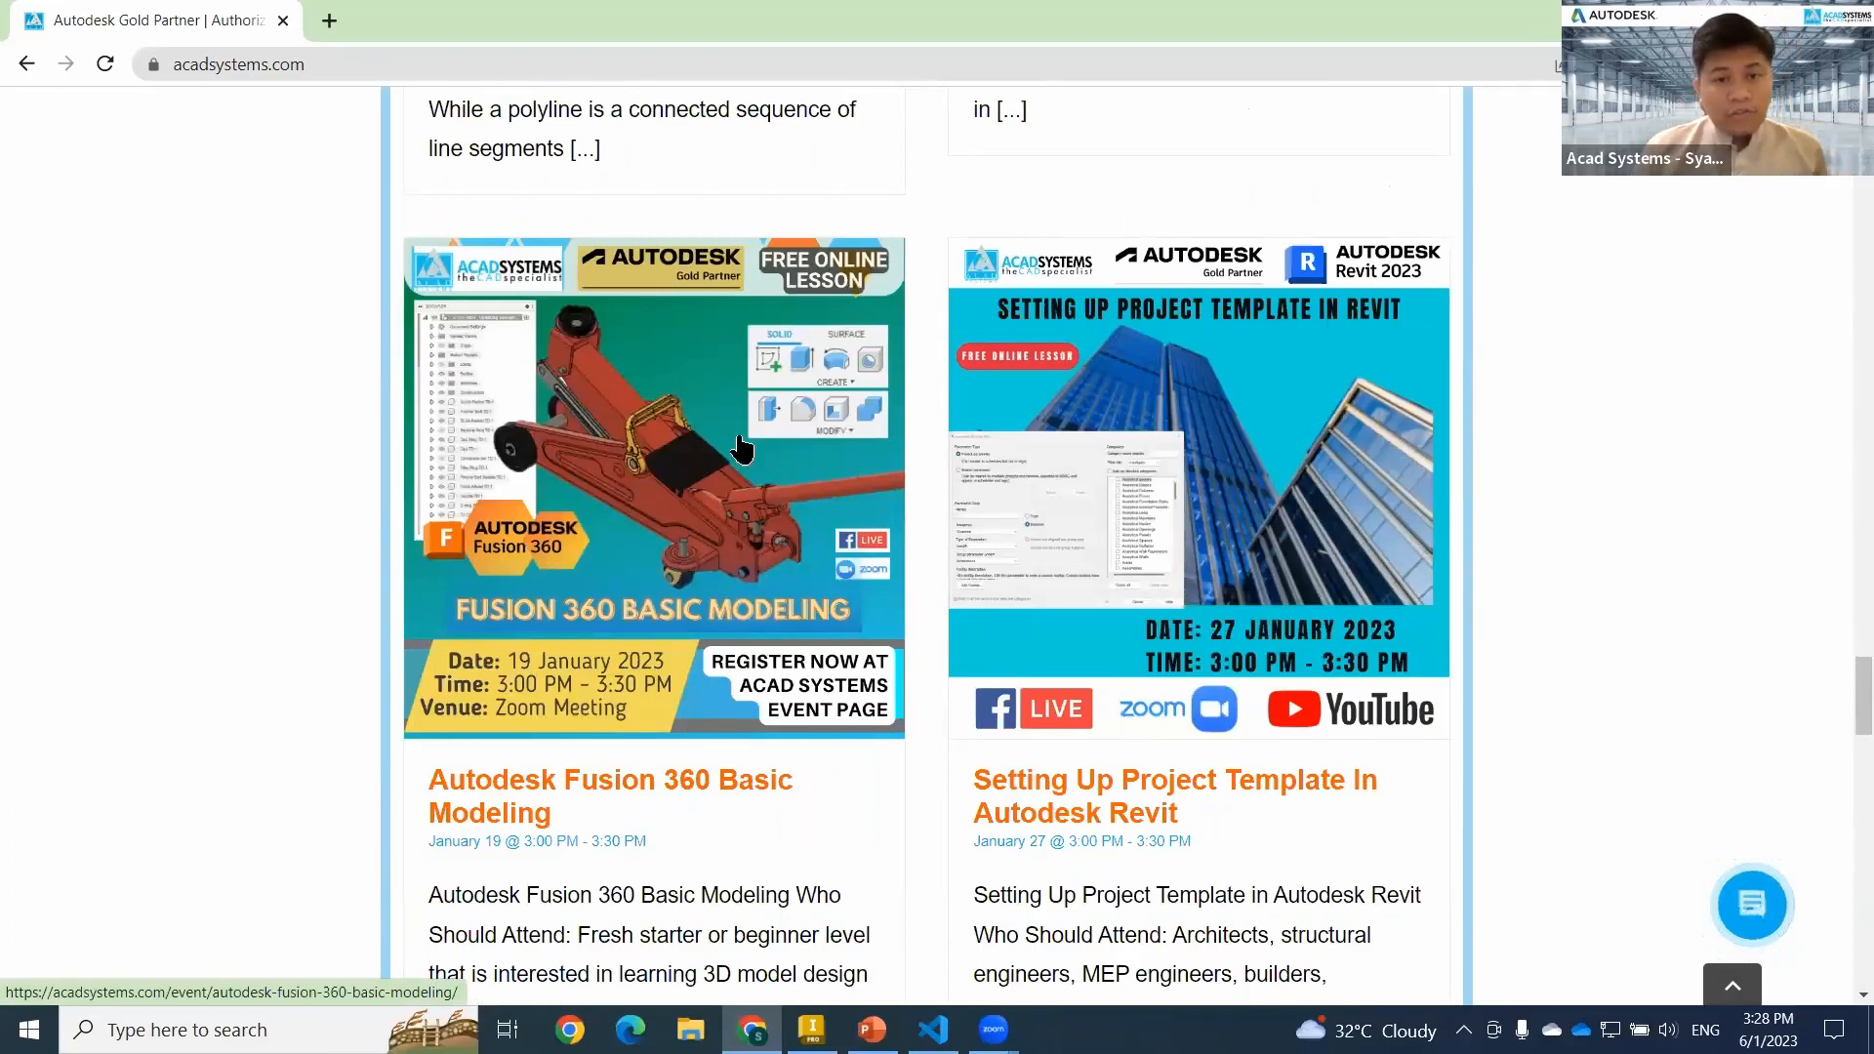
scroll(1320, 680, "up", 1)
scroll(1321, 681, "down", 10)
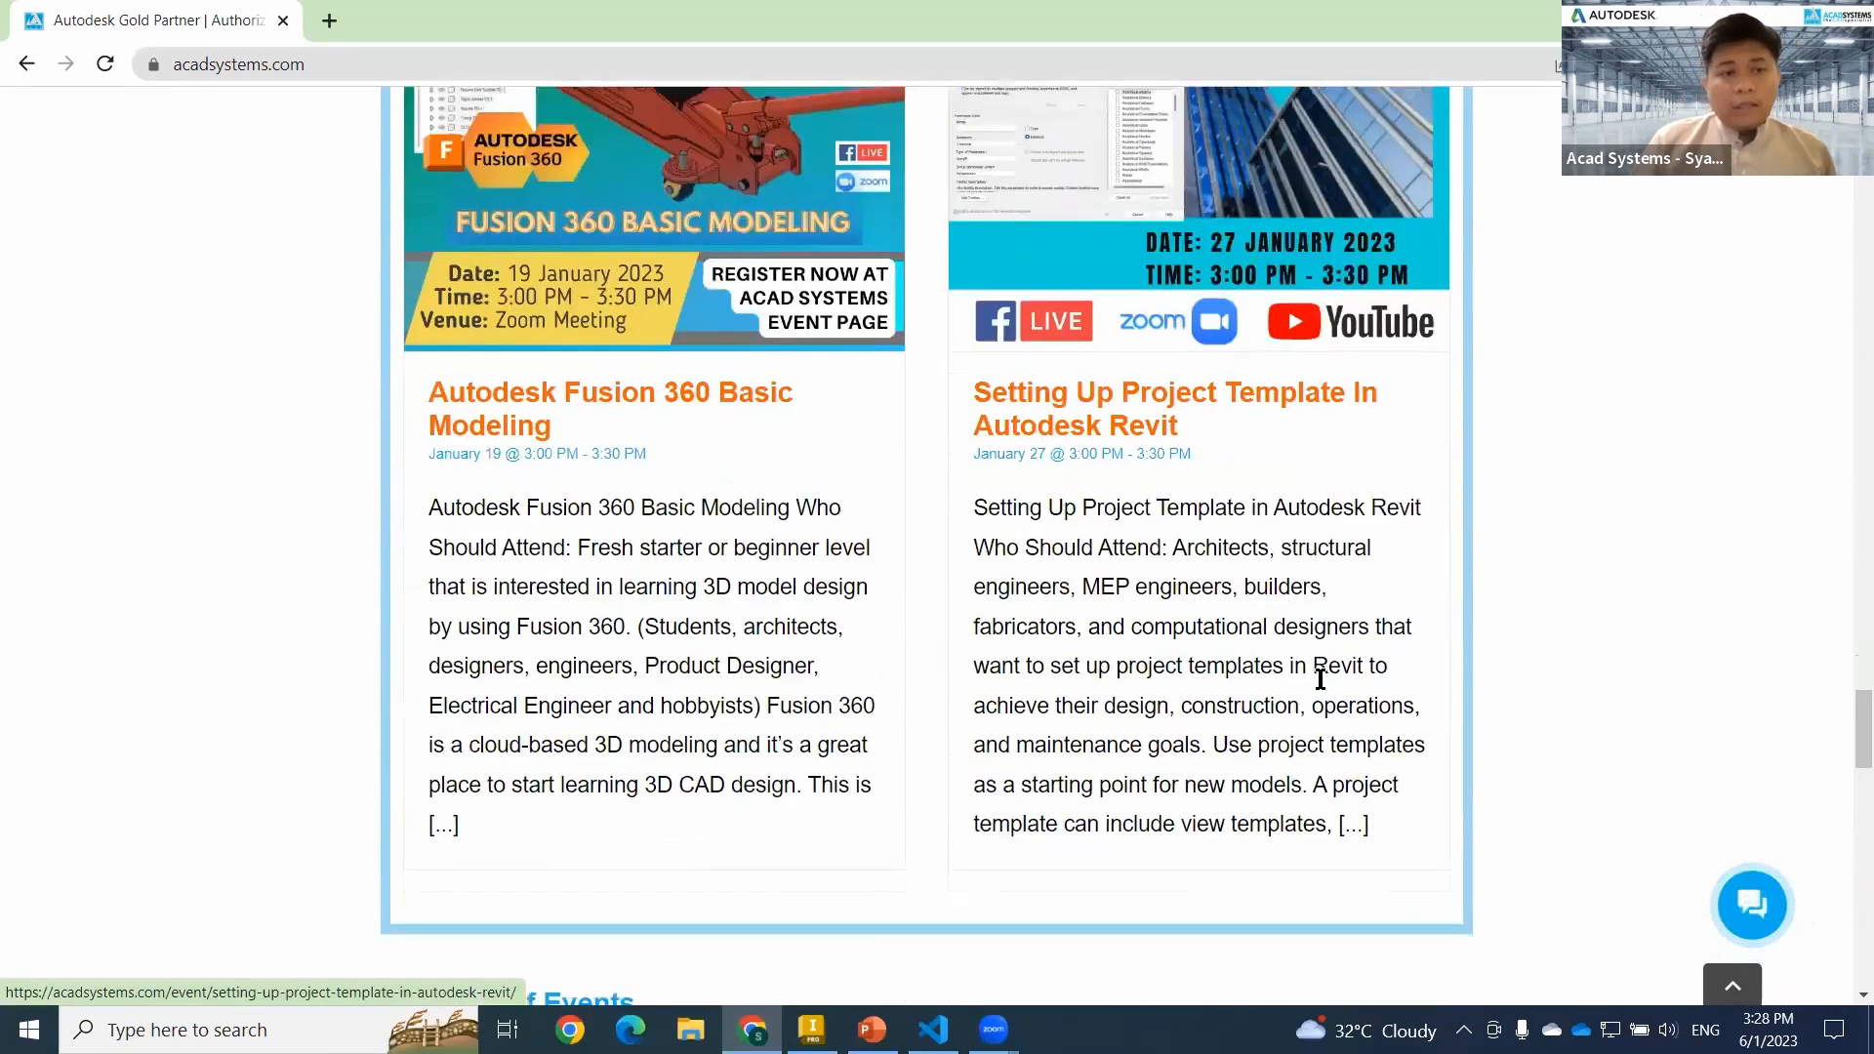
scroll(1297, 661, "up", 8)
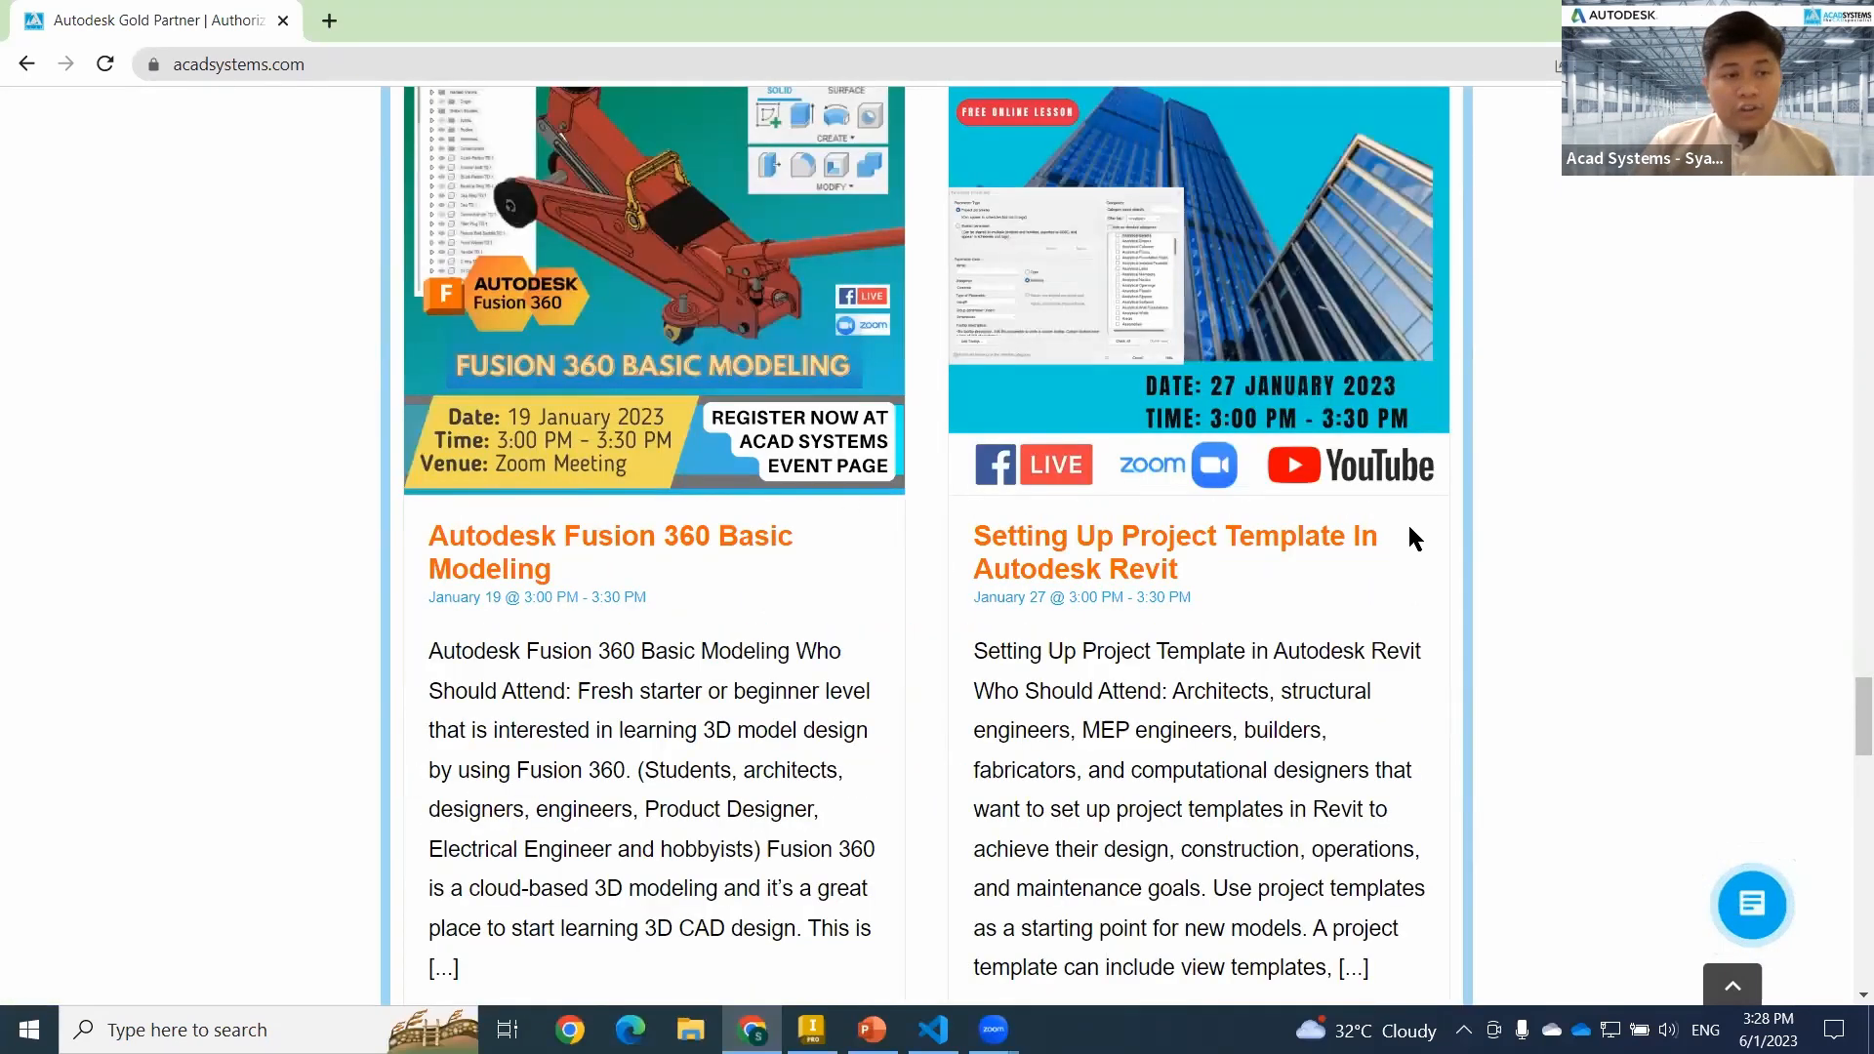
scroll(712, 429, "up", 6)
scroll(664, 420, "up", 12)
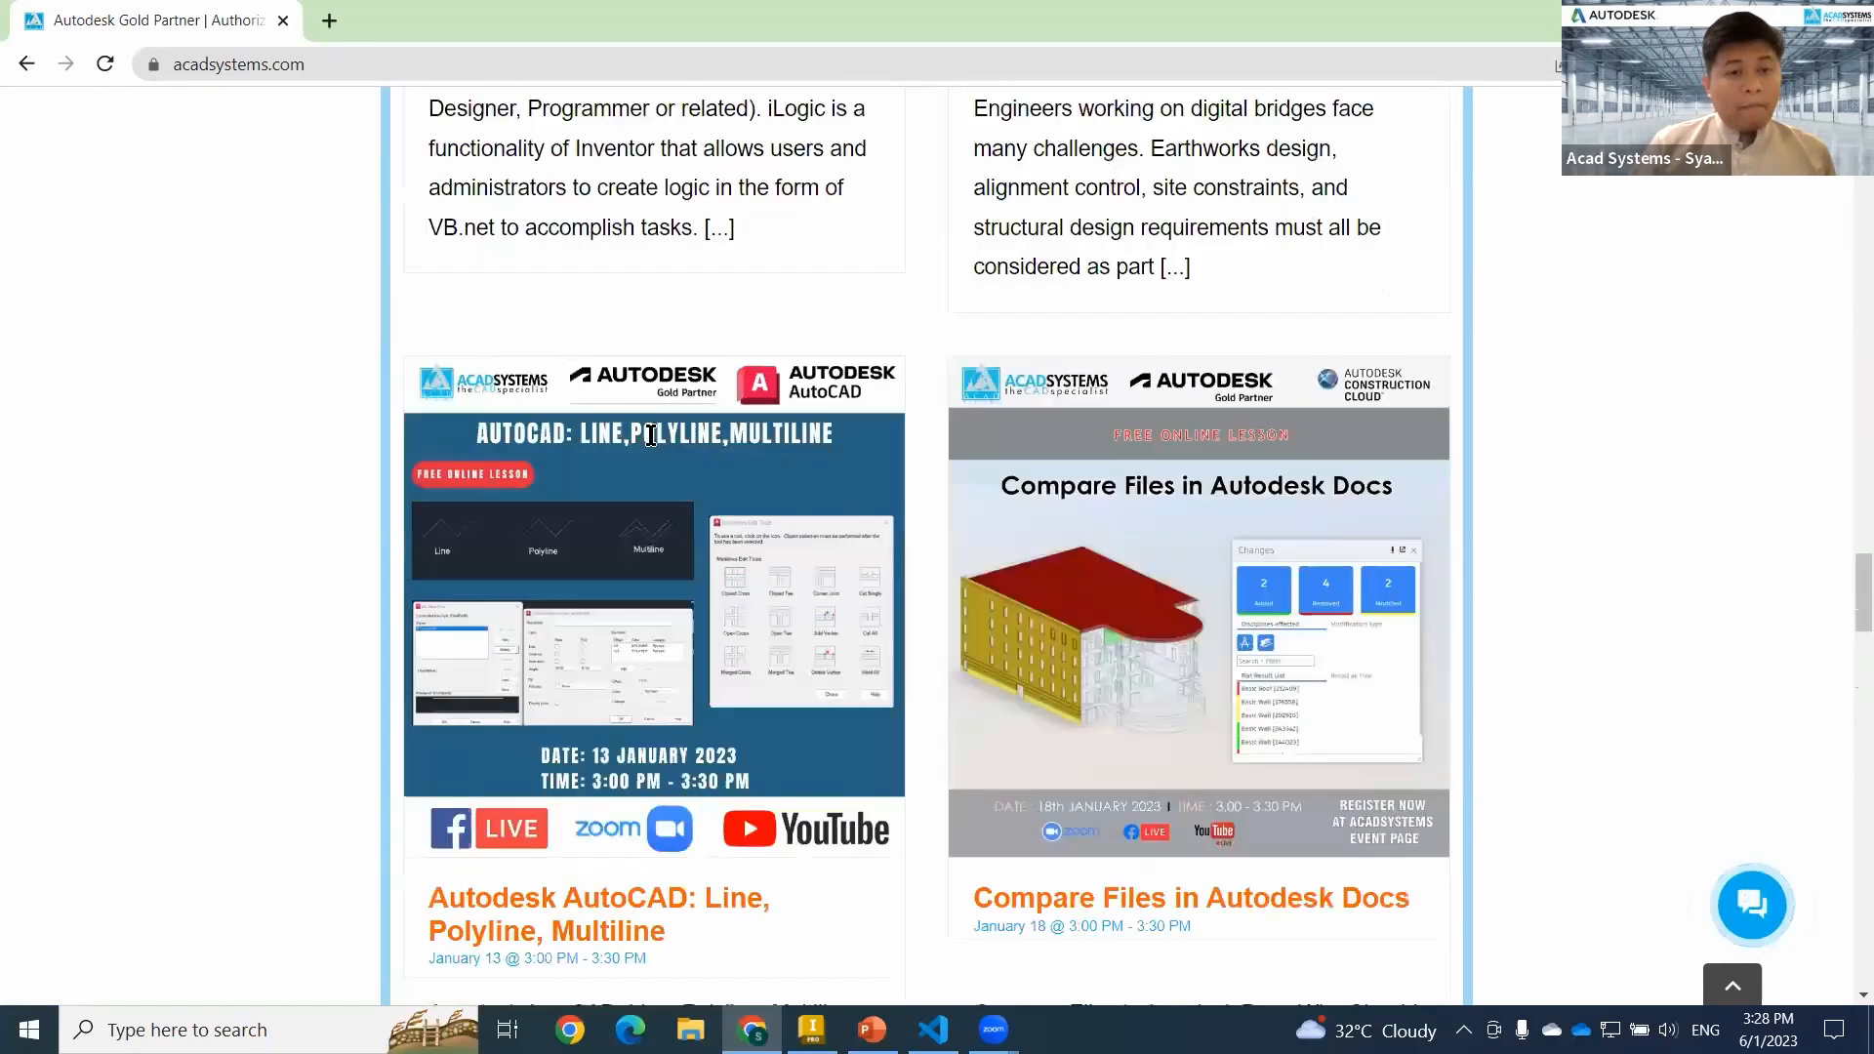
Open the Acad Systems YouTube channel from the website's footer and look through its videos.
scroll(1660, 571, "down", 15)
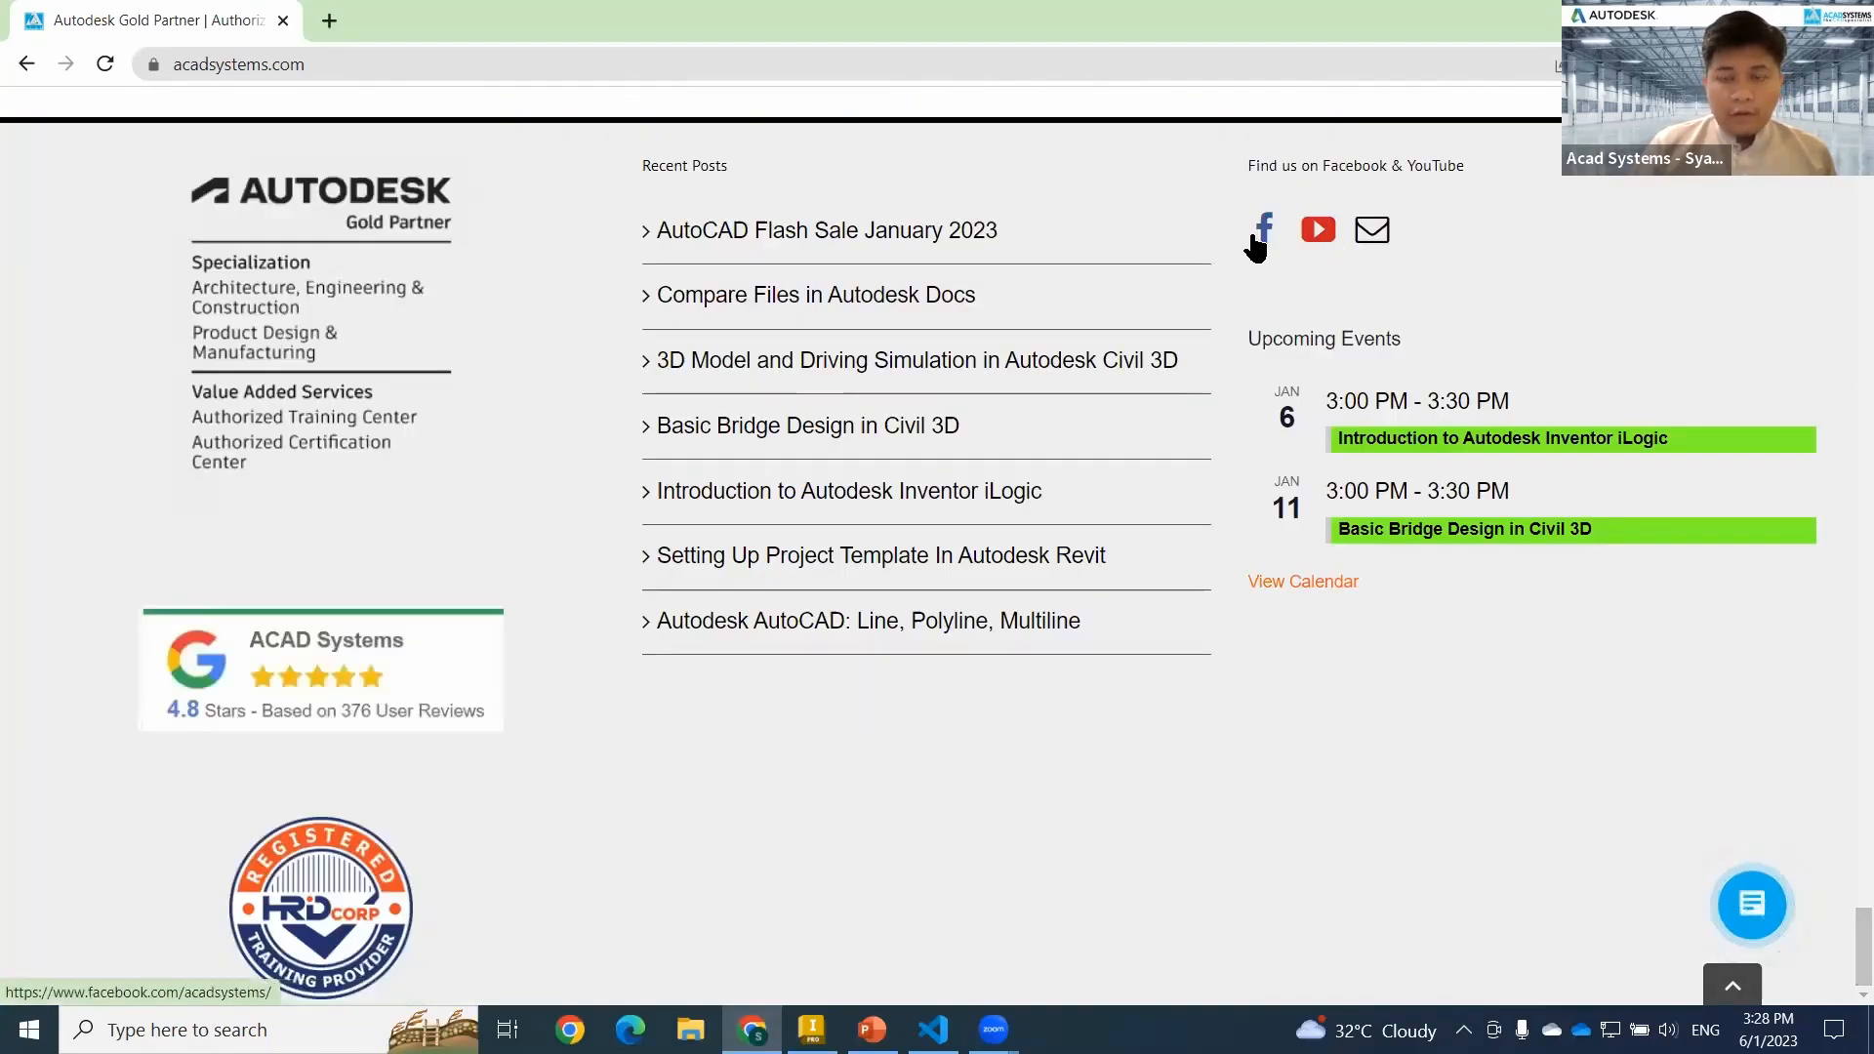
left_click(1336, 232)
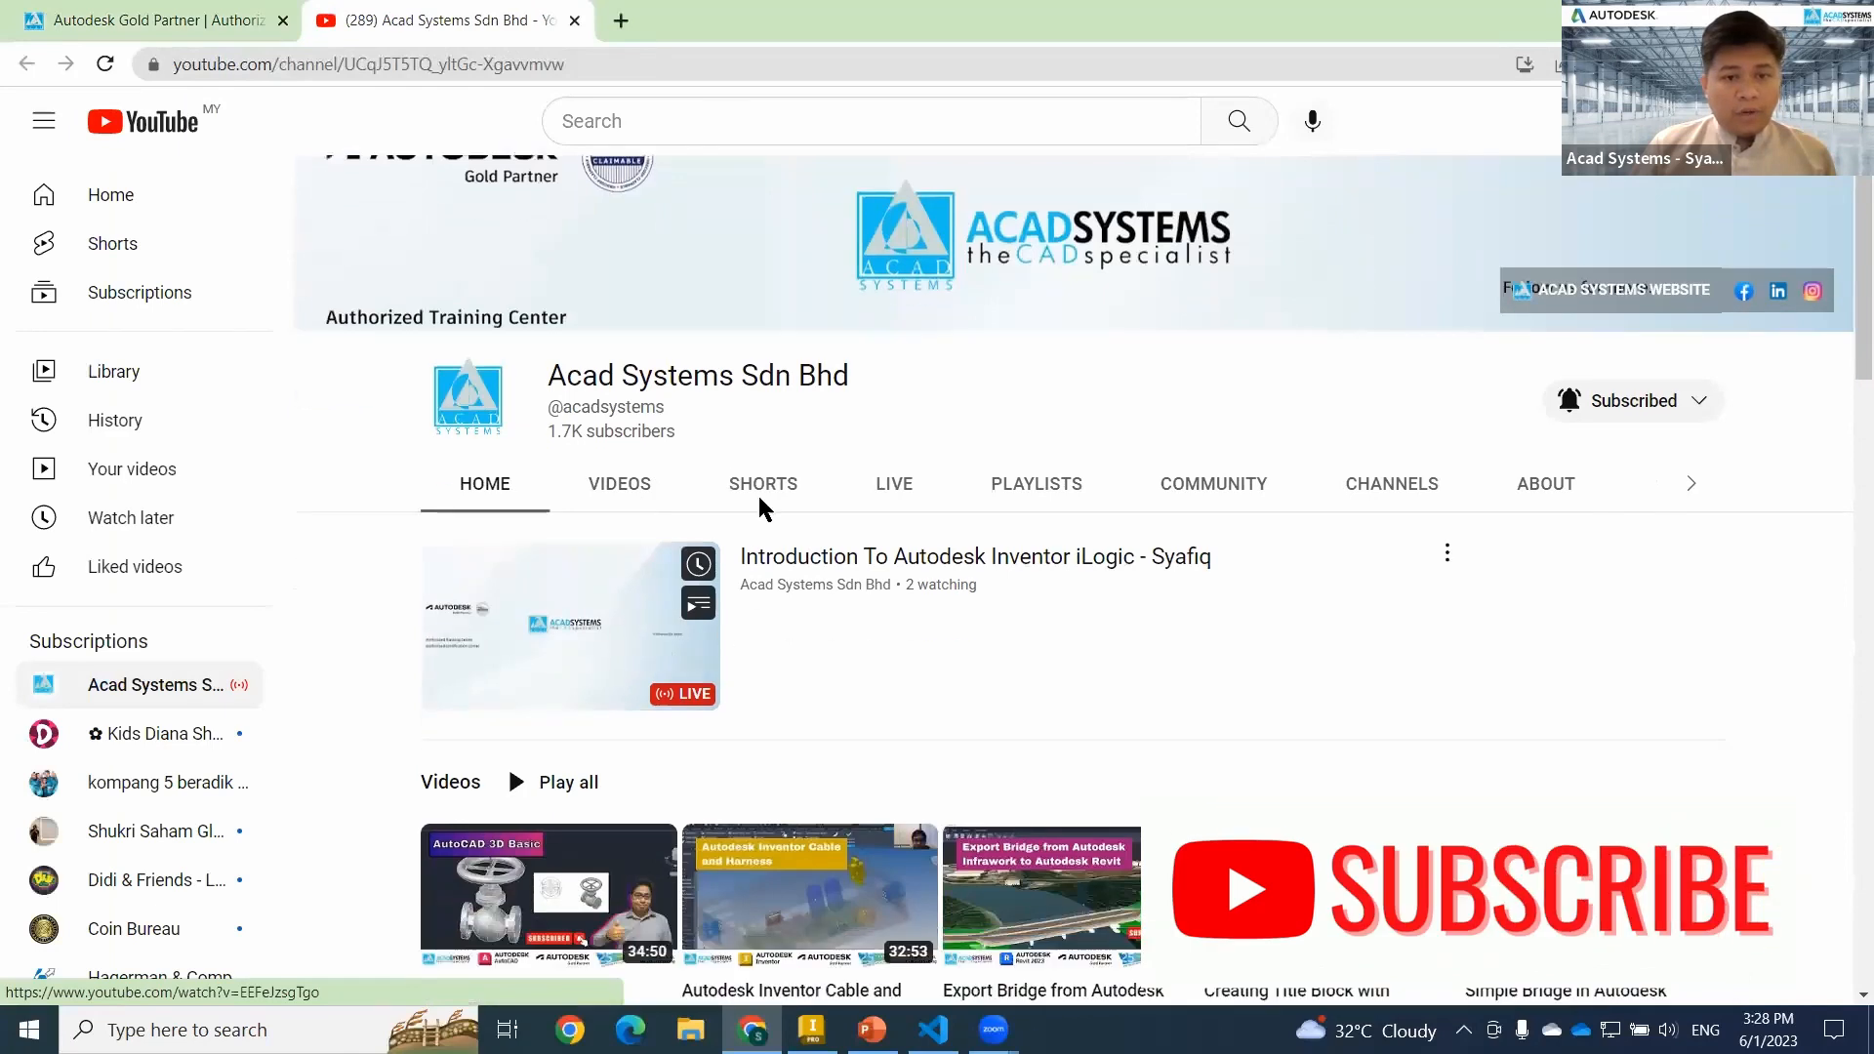
scroll(683, 500, "down", 2)
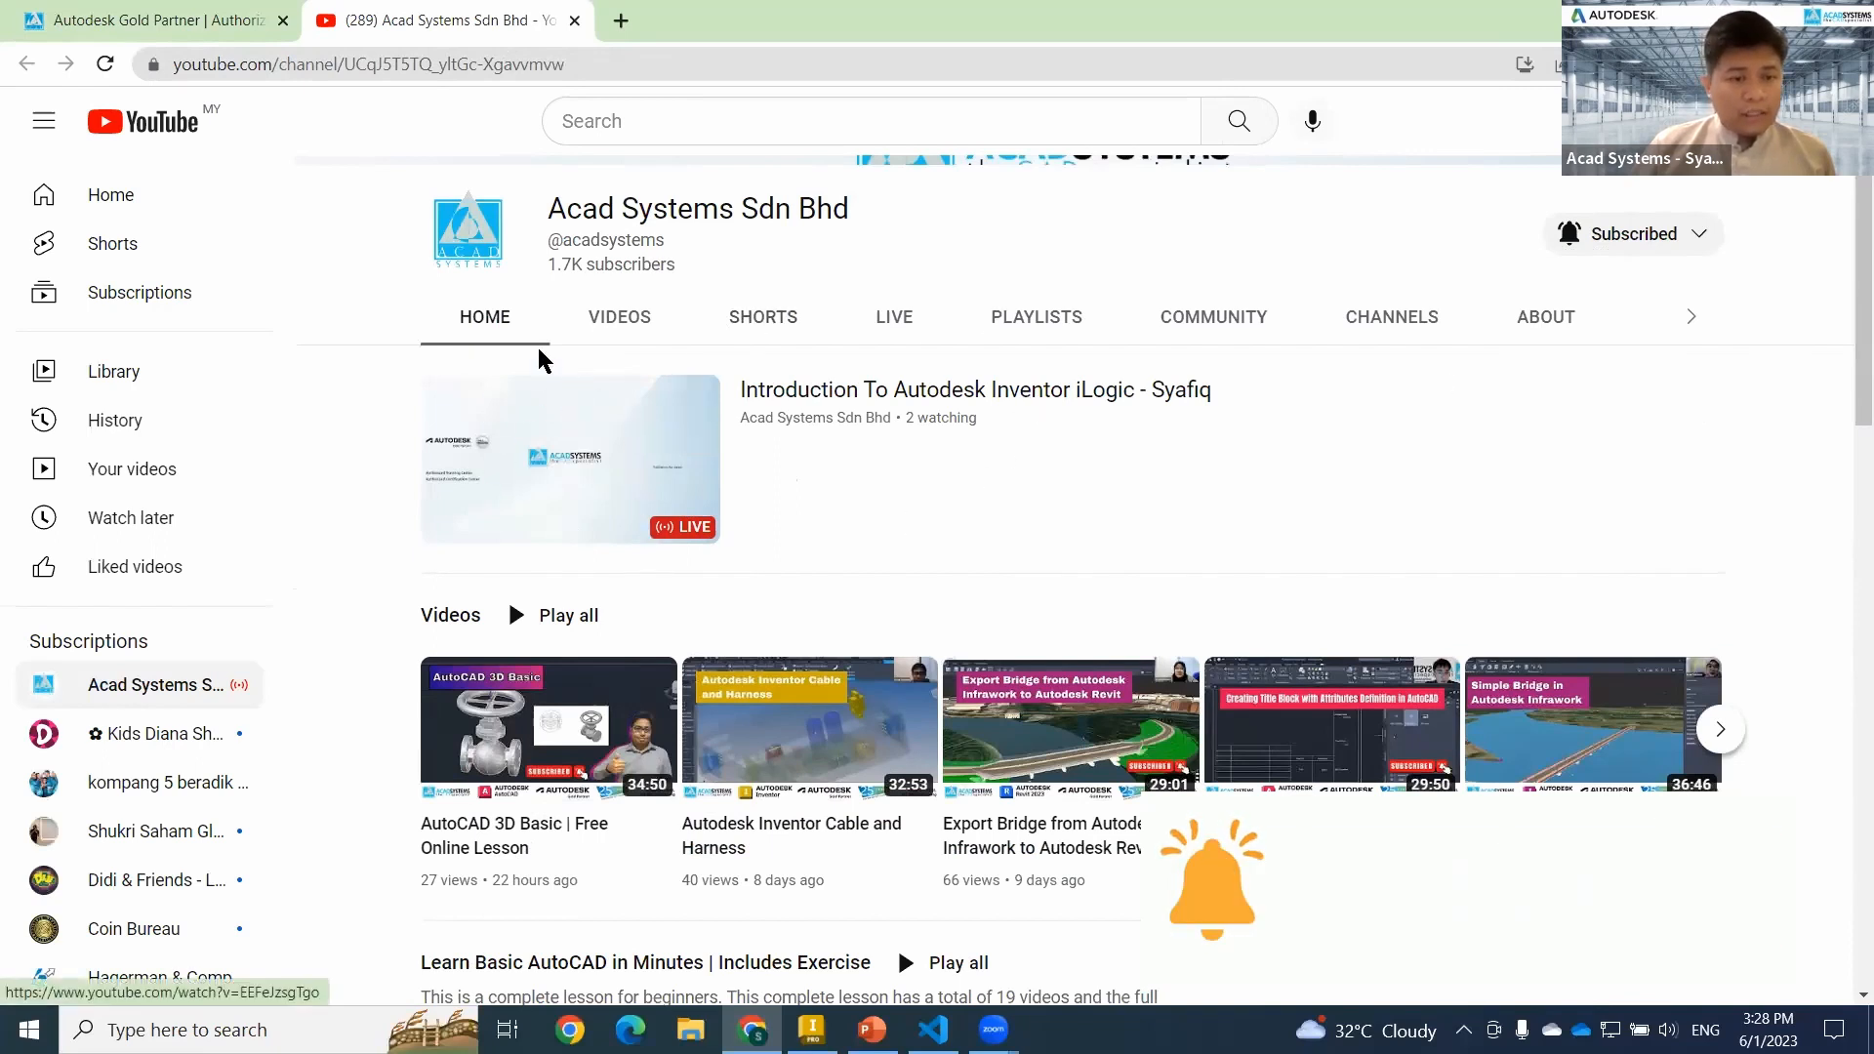
scroll(957, 464, "down", 2)
scroll(1021, 389, "up", 1)
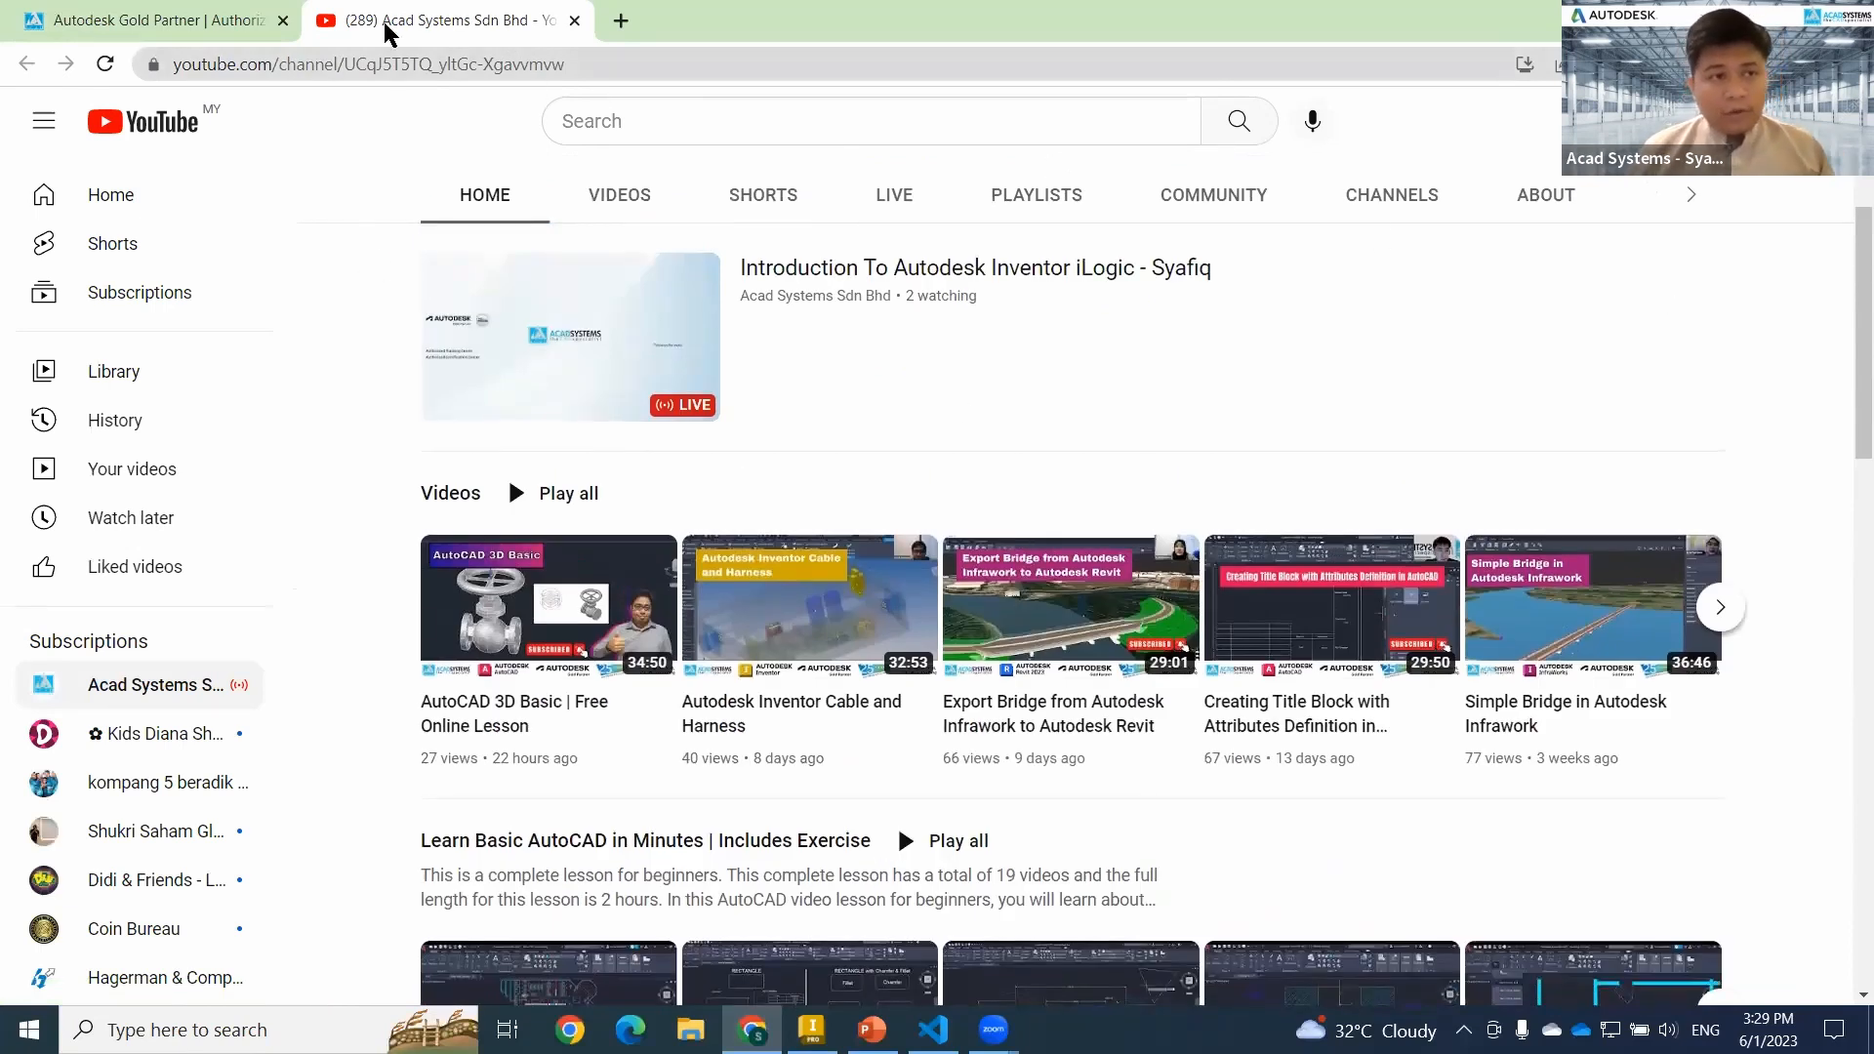
Return to the Acad Systems website, examine the 2023 online training schedule and show the chat options.
left_click(147, 21)
scroll(976, 527, "up", 8)
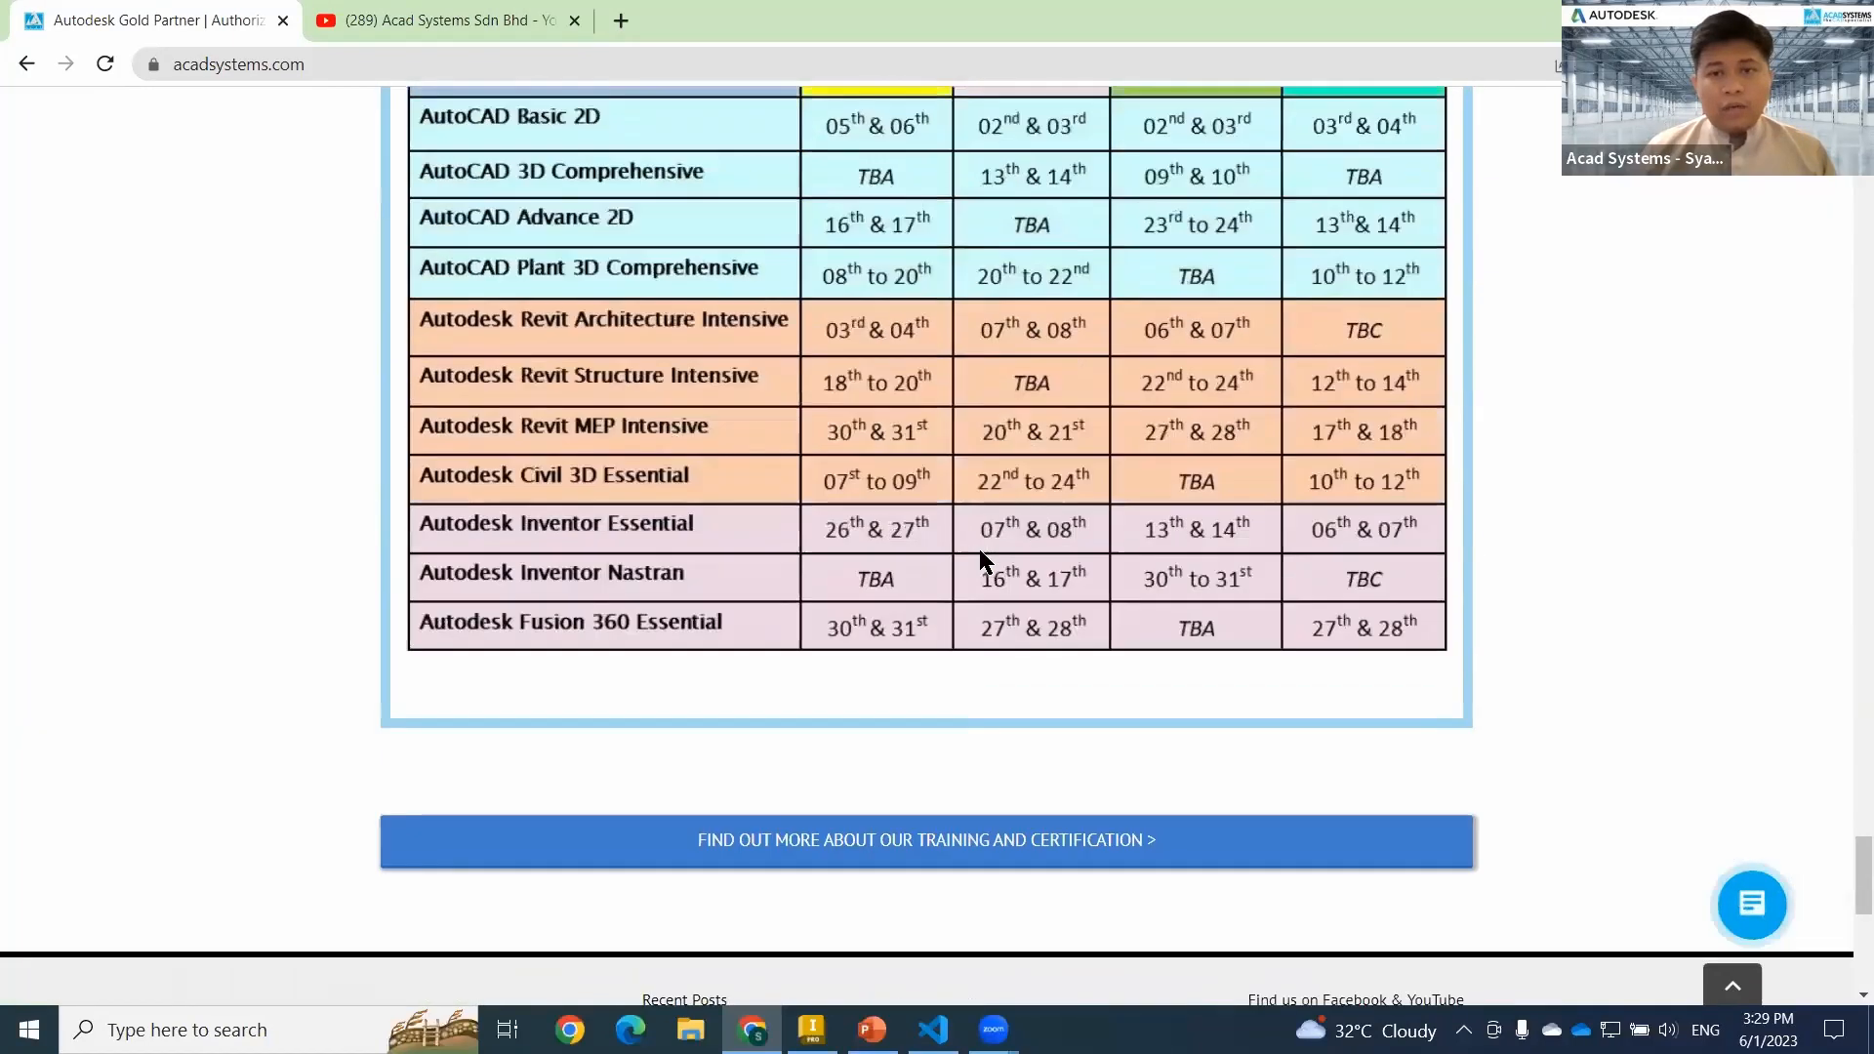
scroll(980, 549, "up", 6)
scroll(1770, 844, "down", 5)
left_click(1754, 893)
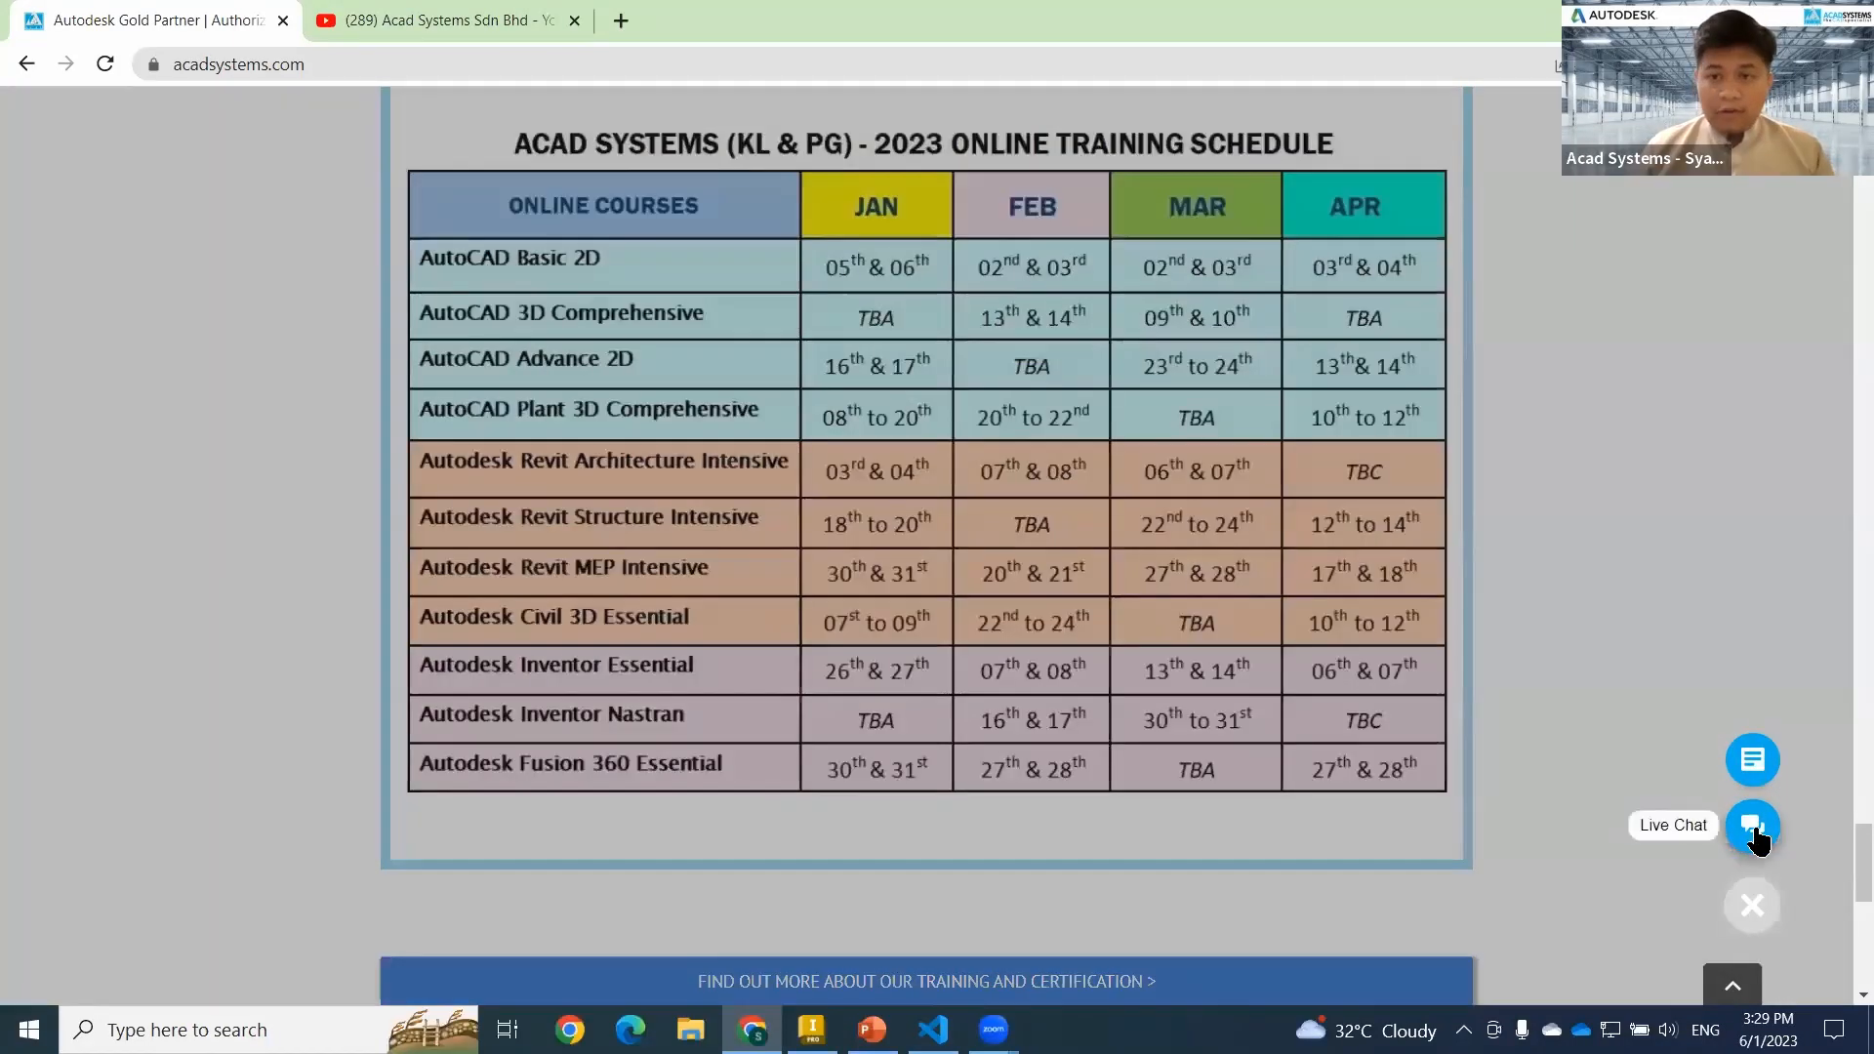
Open the Hands on Workshop Request page of the Acad Systems website and examine its request form.
scroll(1087, 278, "up", 15)
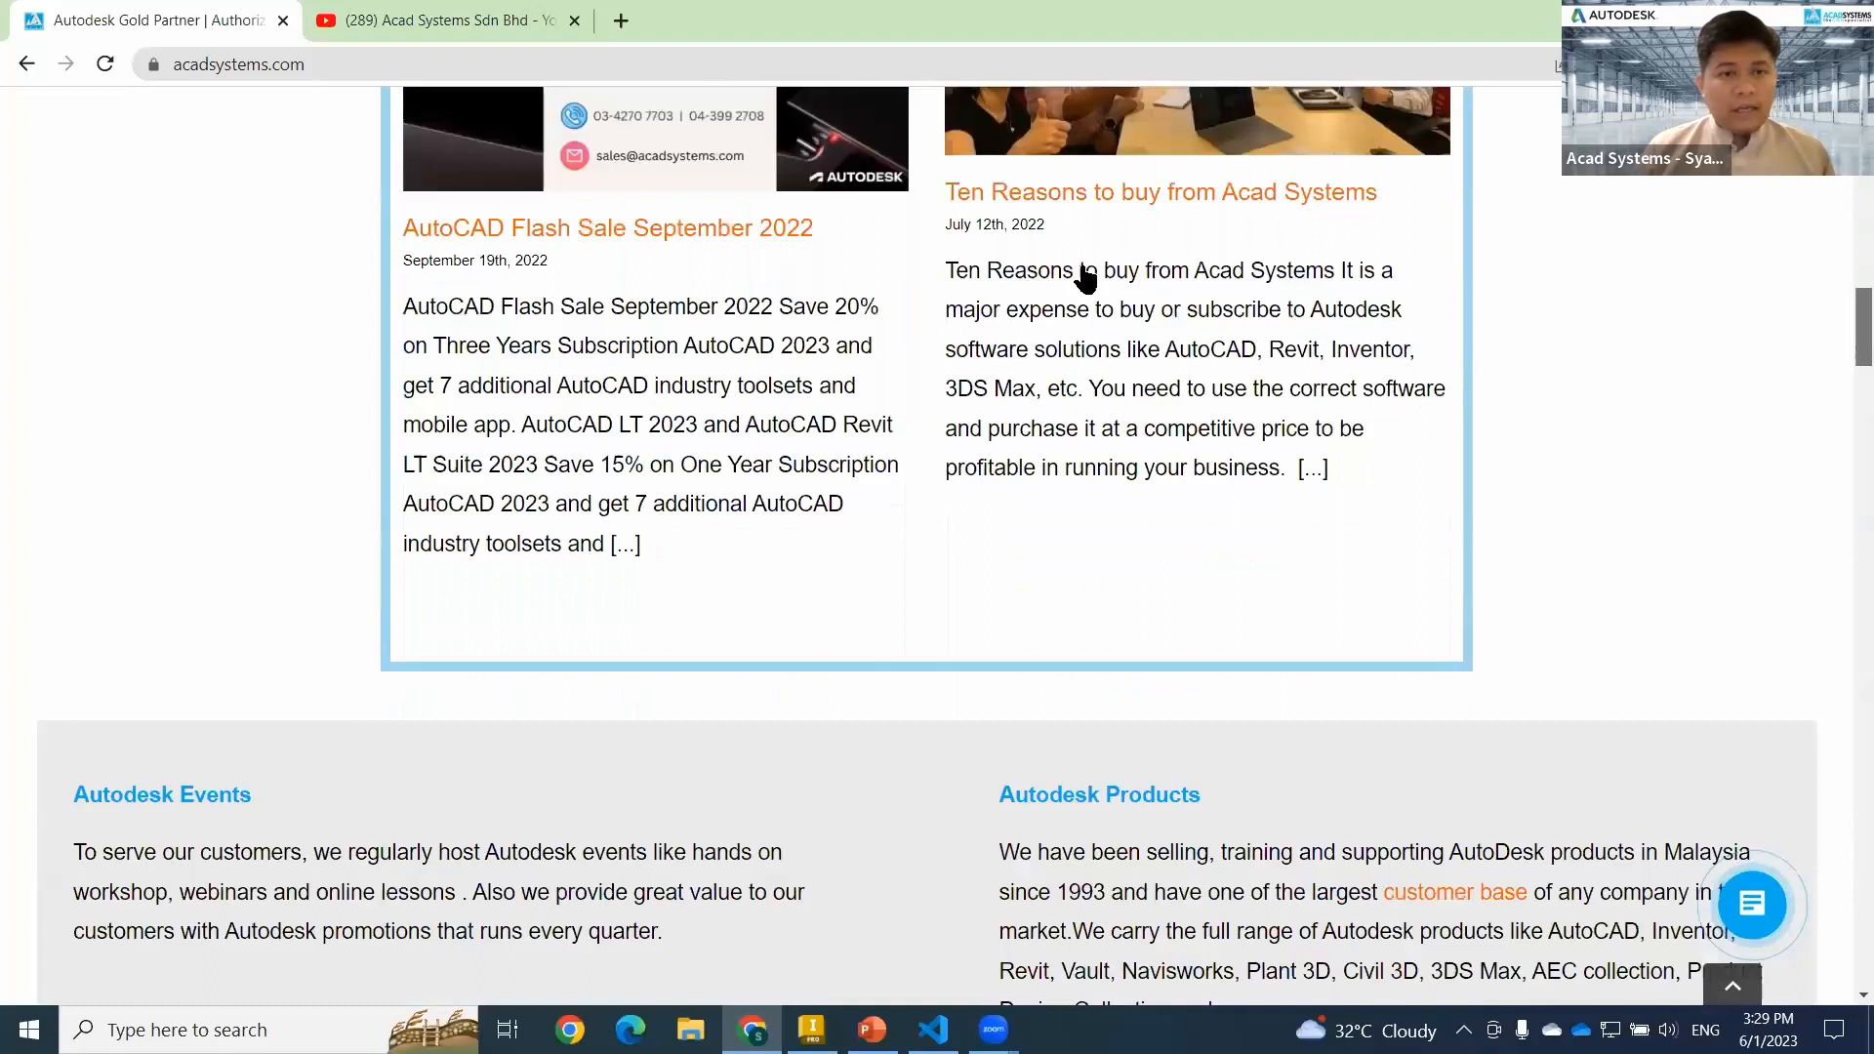
scroll(1087, 278, "up", 15)
mouse_move(962, 262)
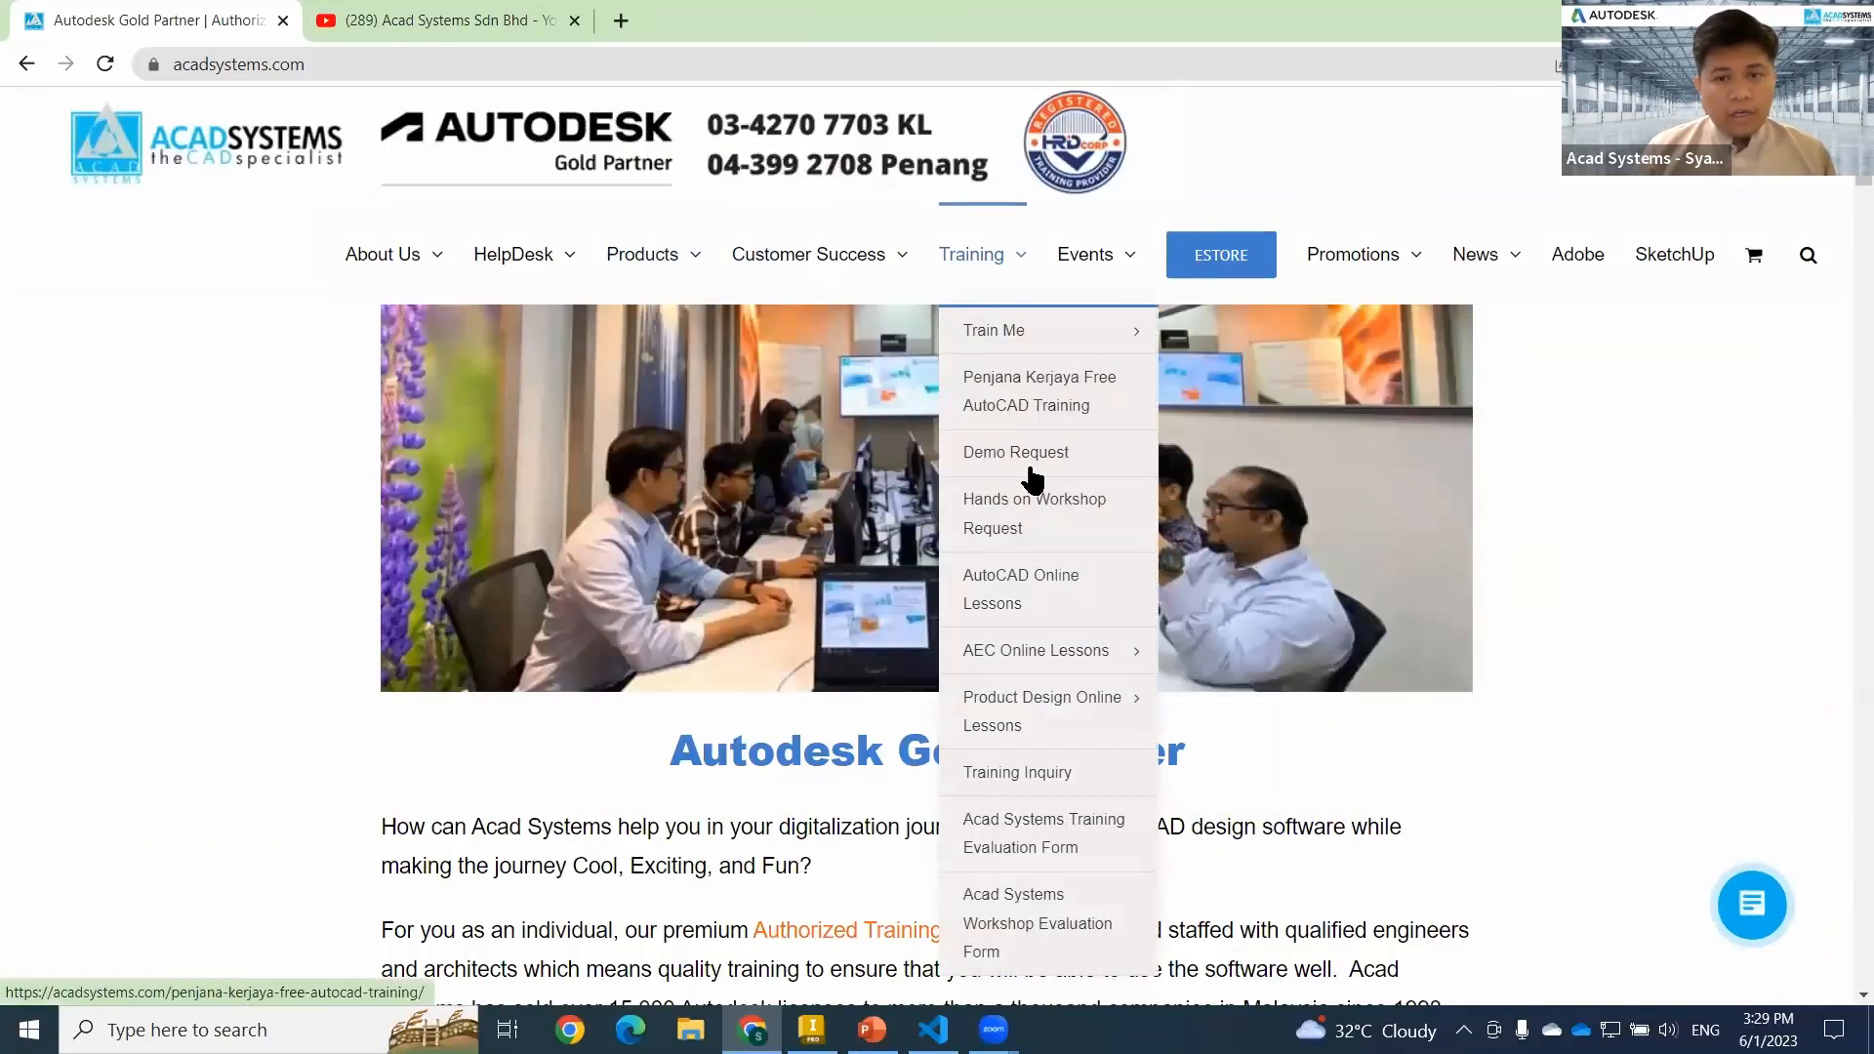
left_click(1026, 532)
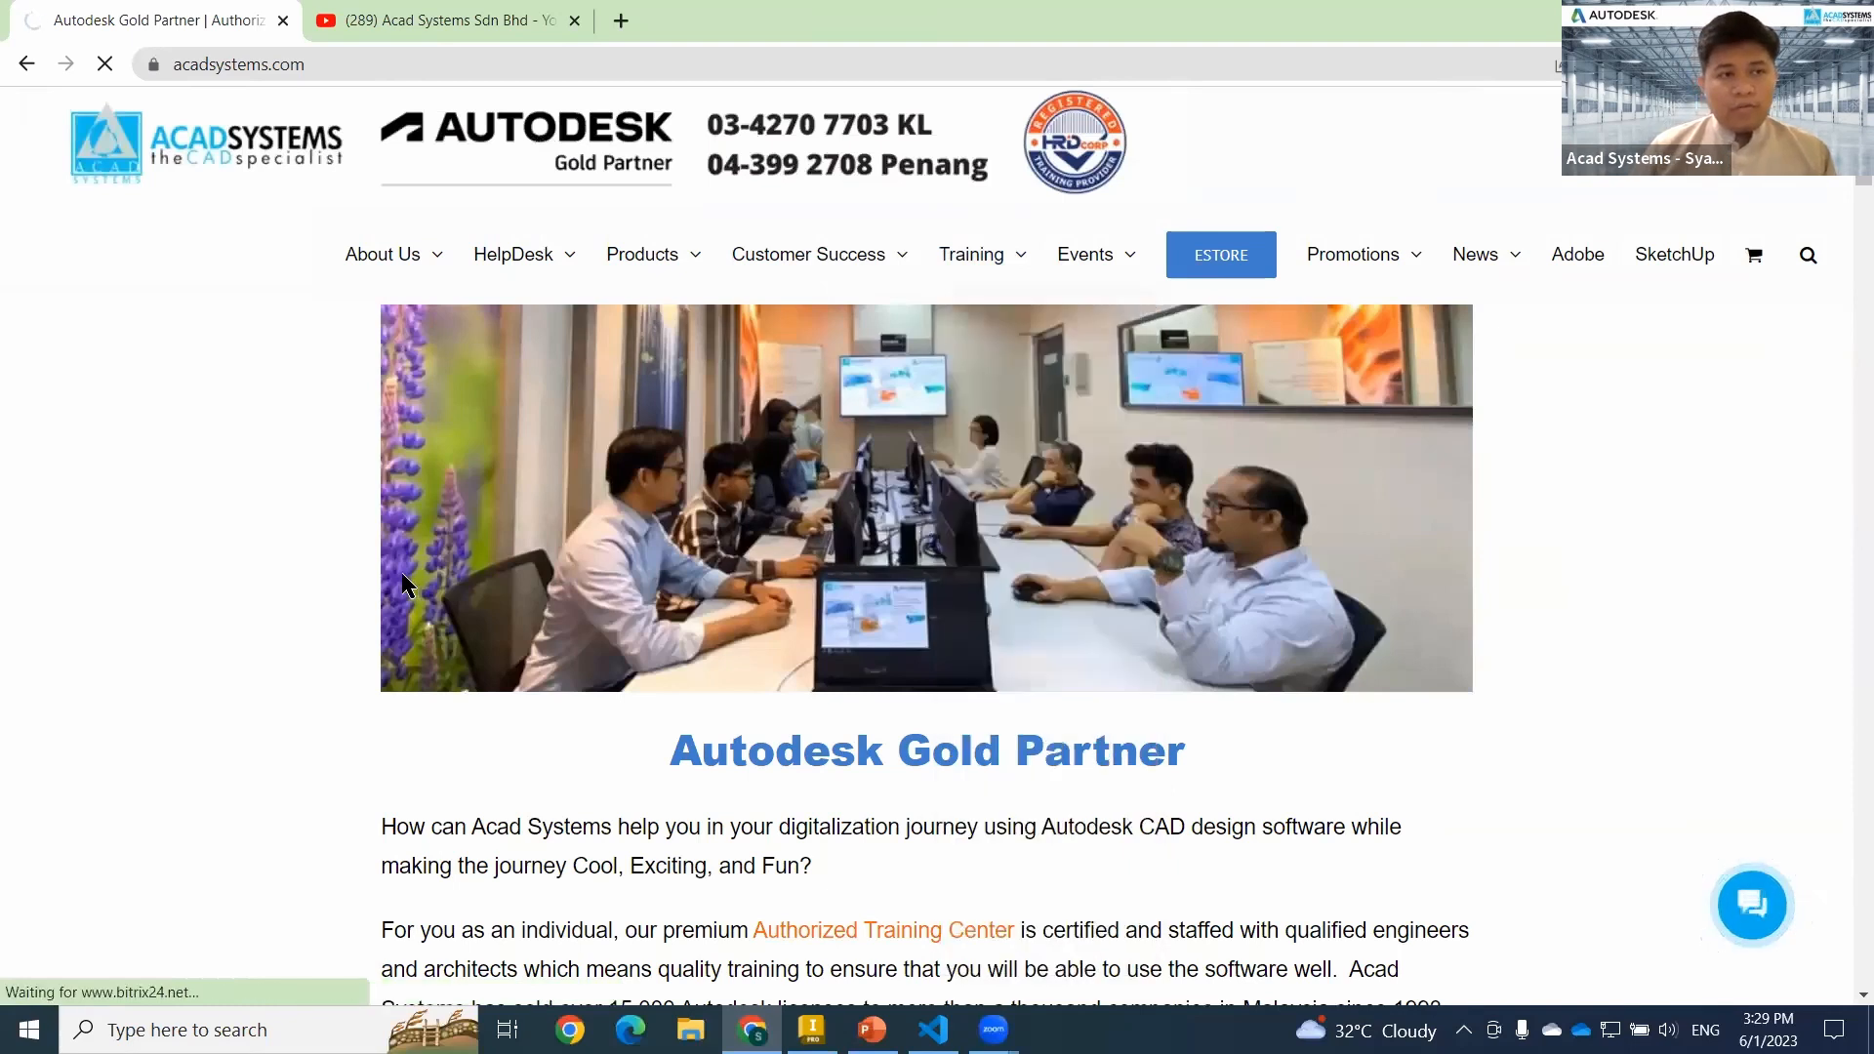
scroll(732, 283, "down", 15)
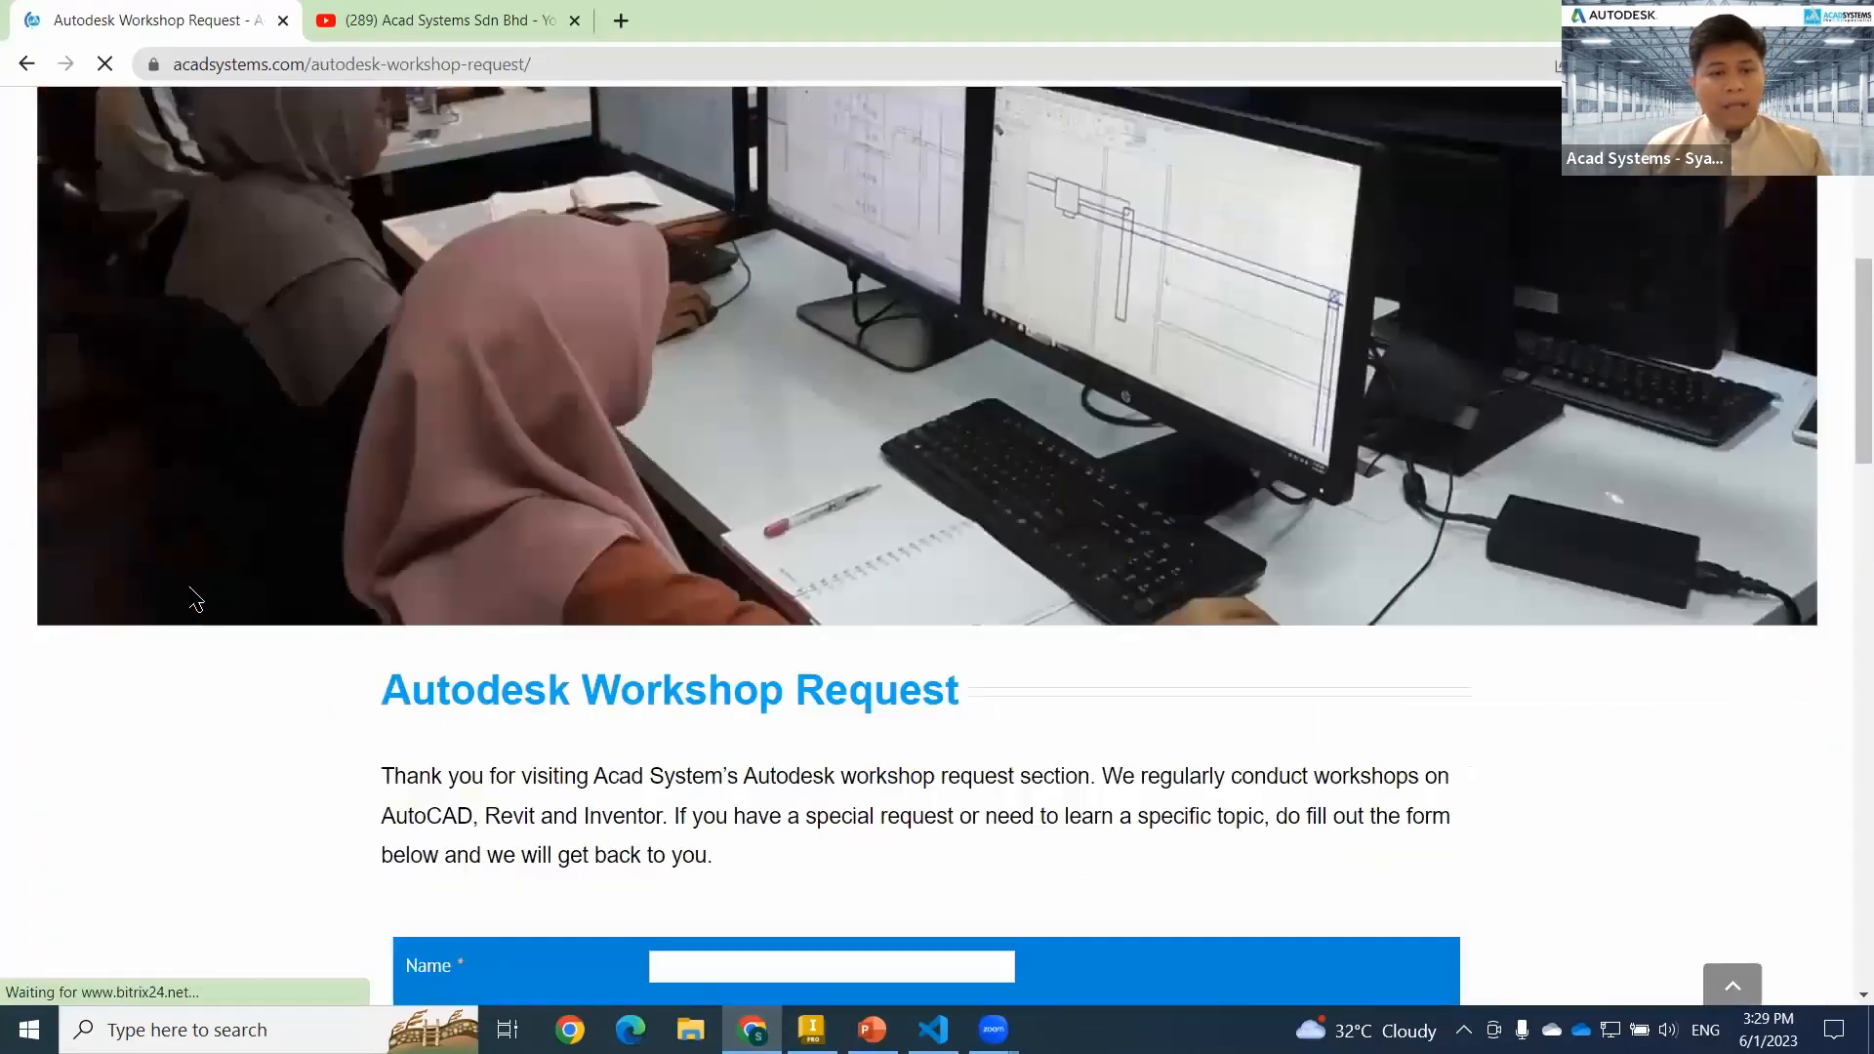
scroll(606, 615, "down", 3)
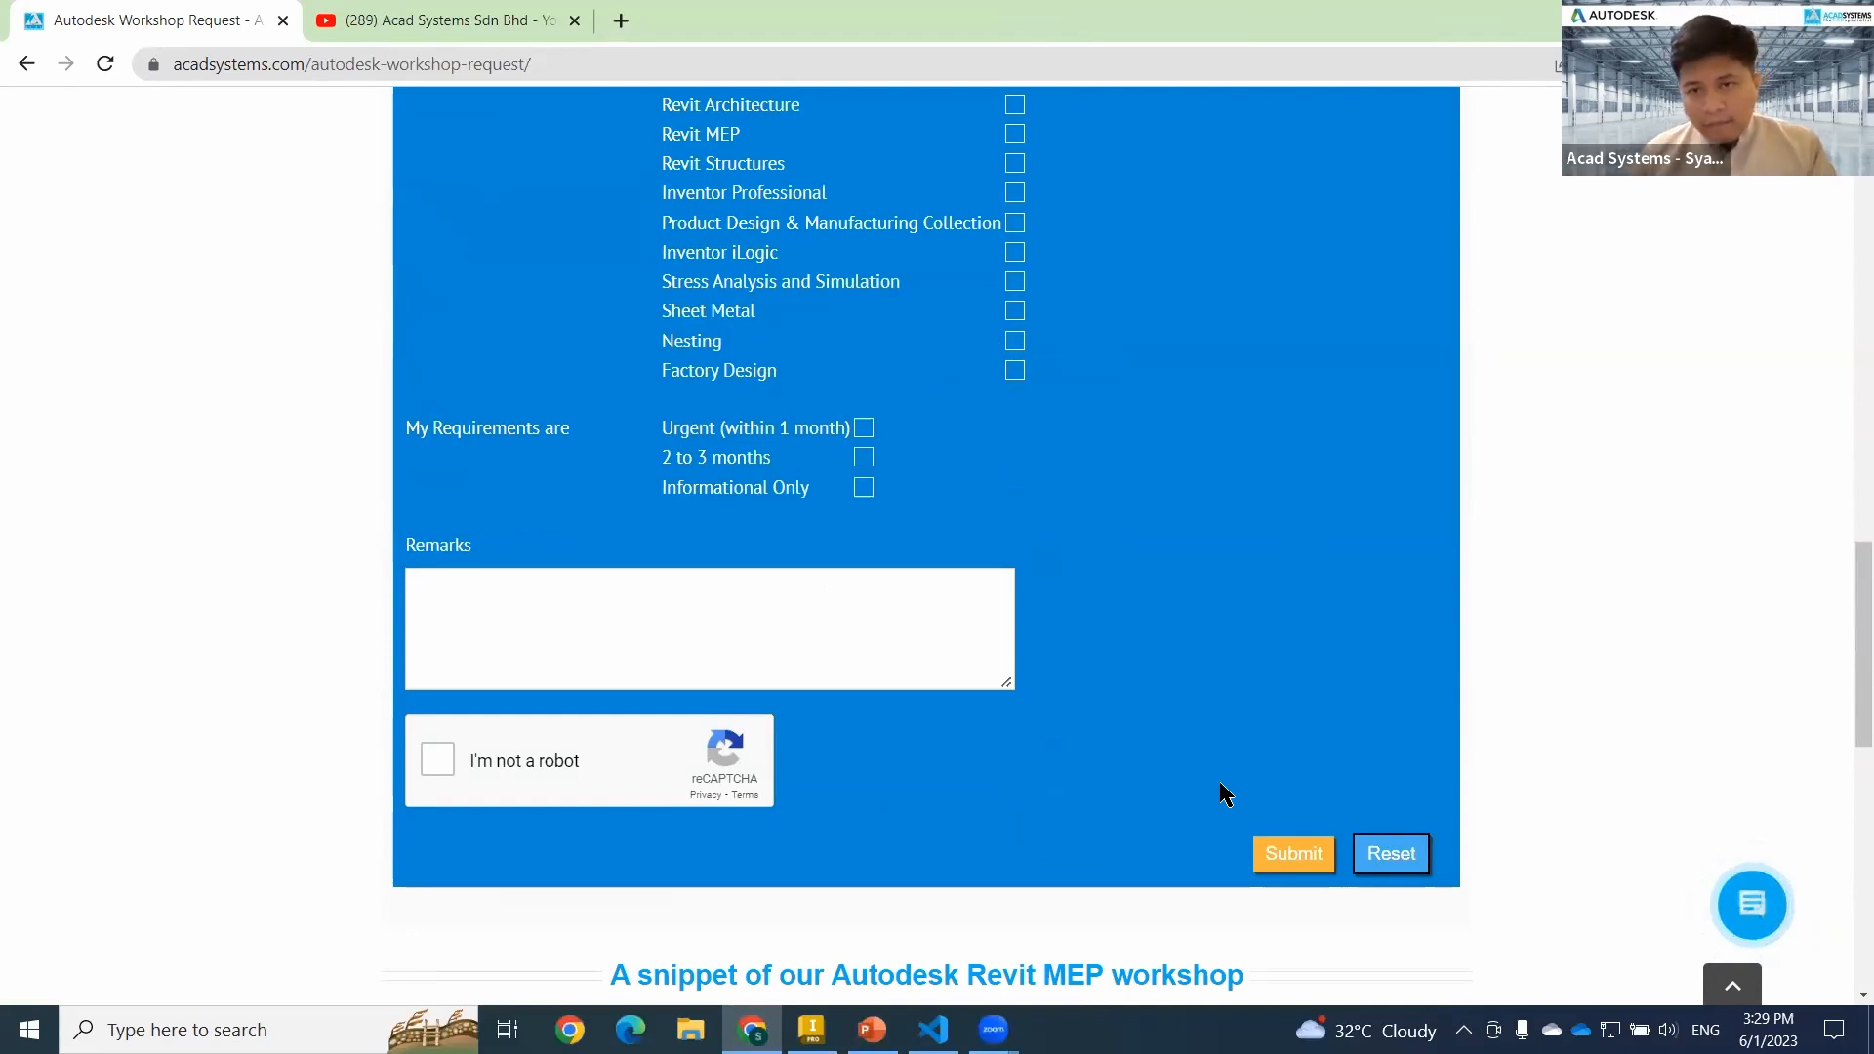
scroll(1221, 787, "up", 15)
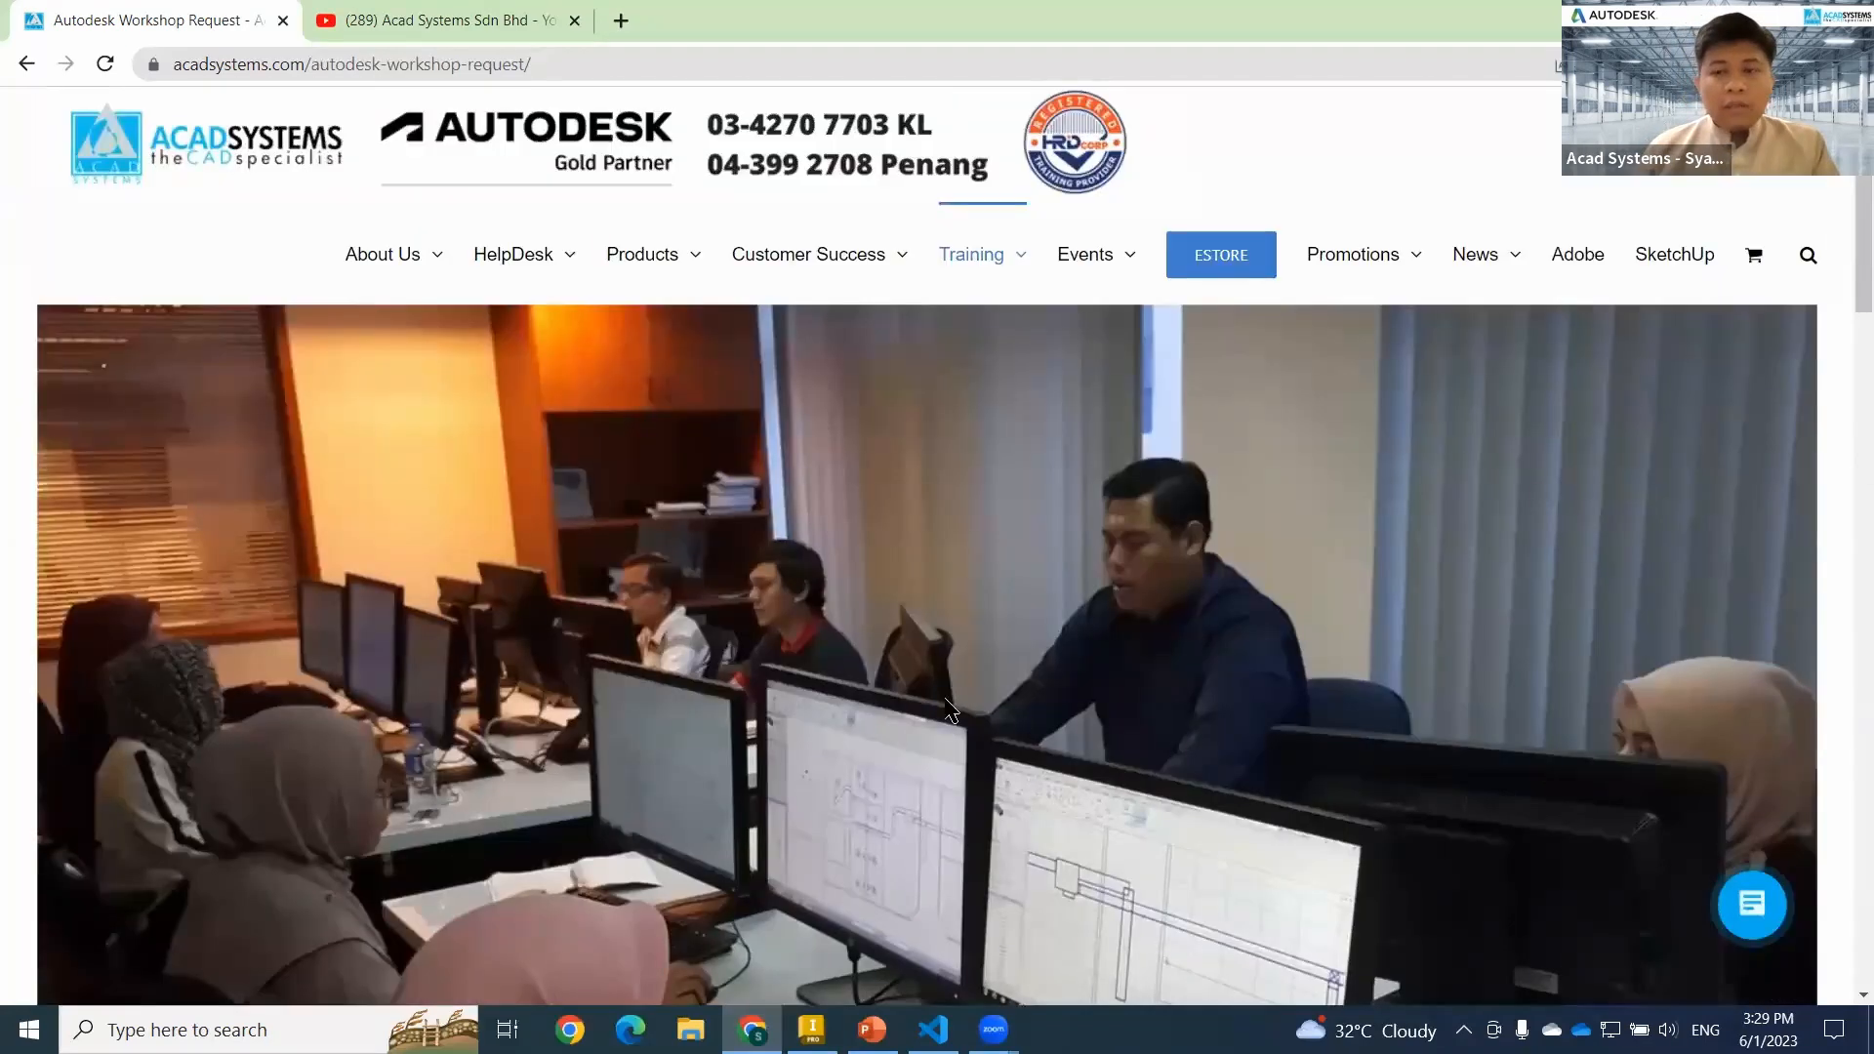
Return to the Acad Systems home page and show the Events options.
left_click(189, 176)
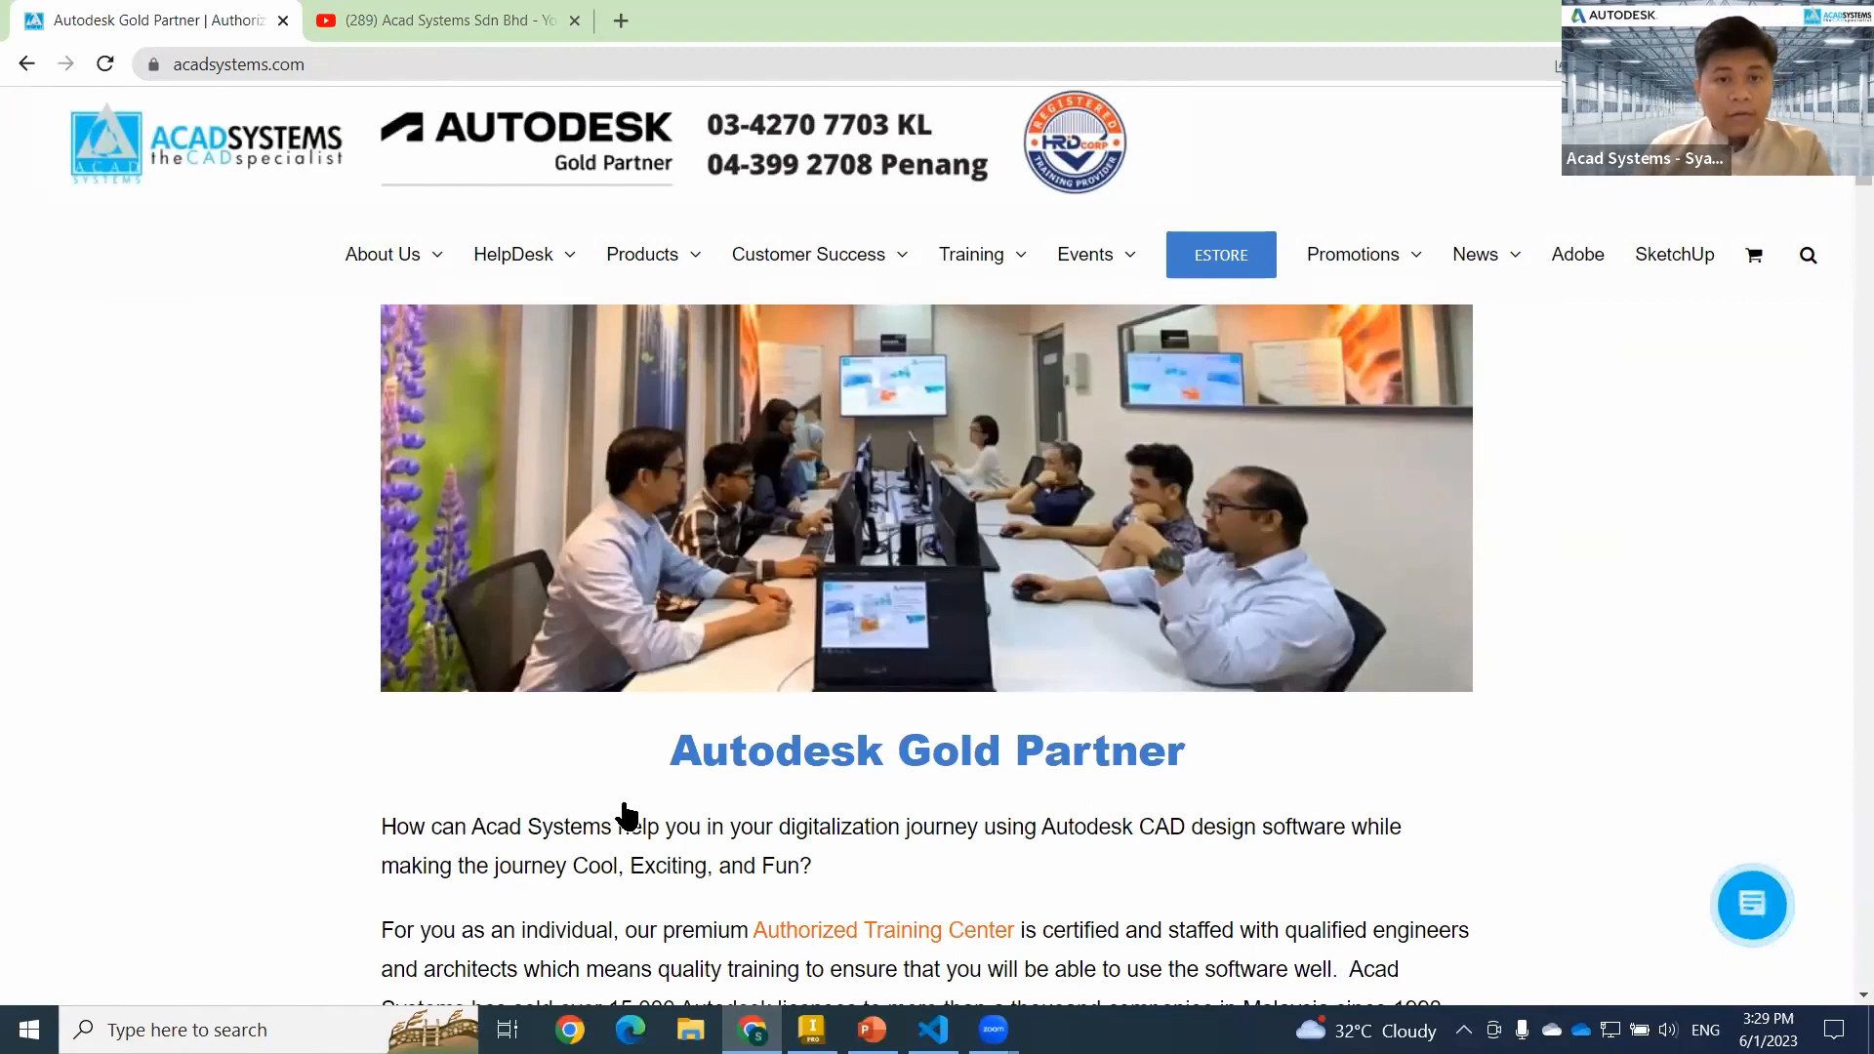
mouse_move(1127, 291)
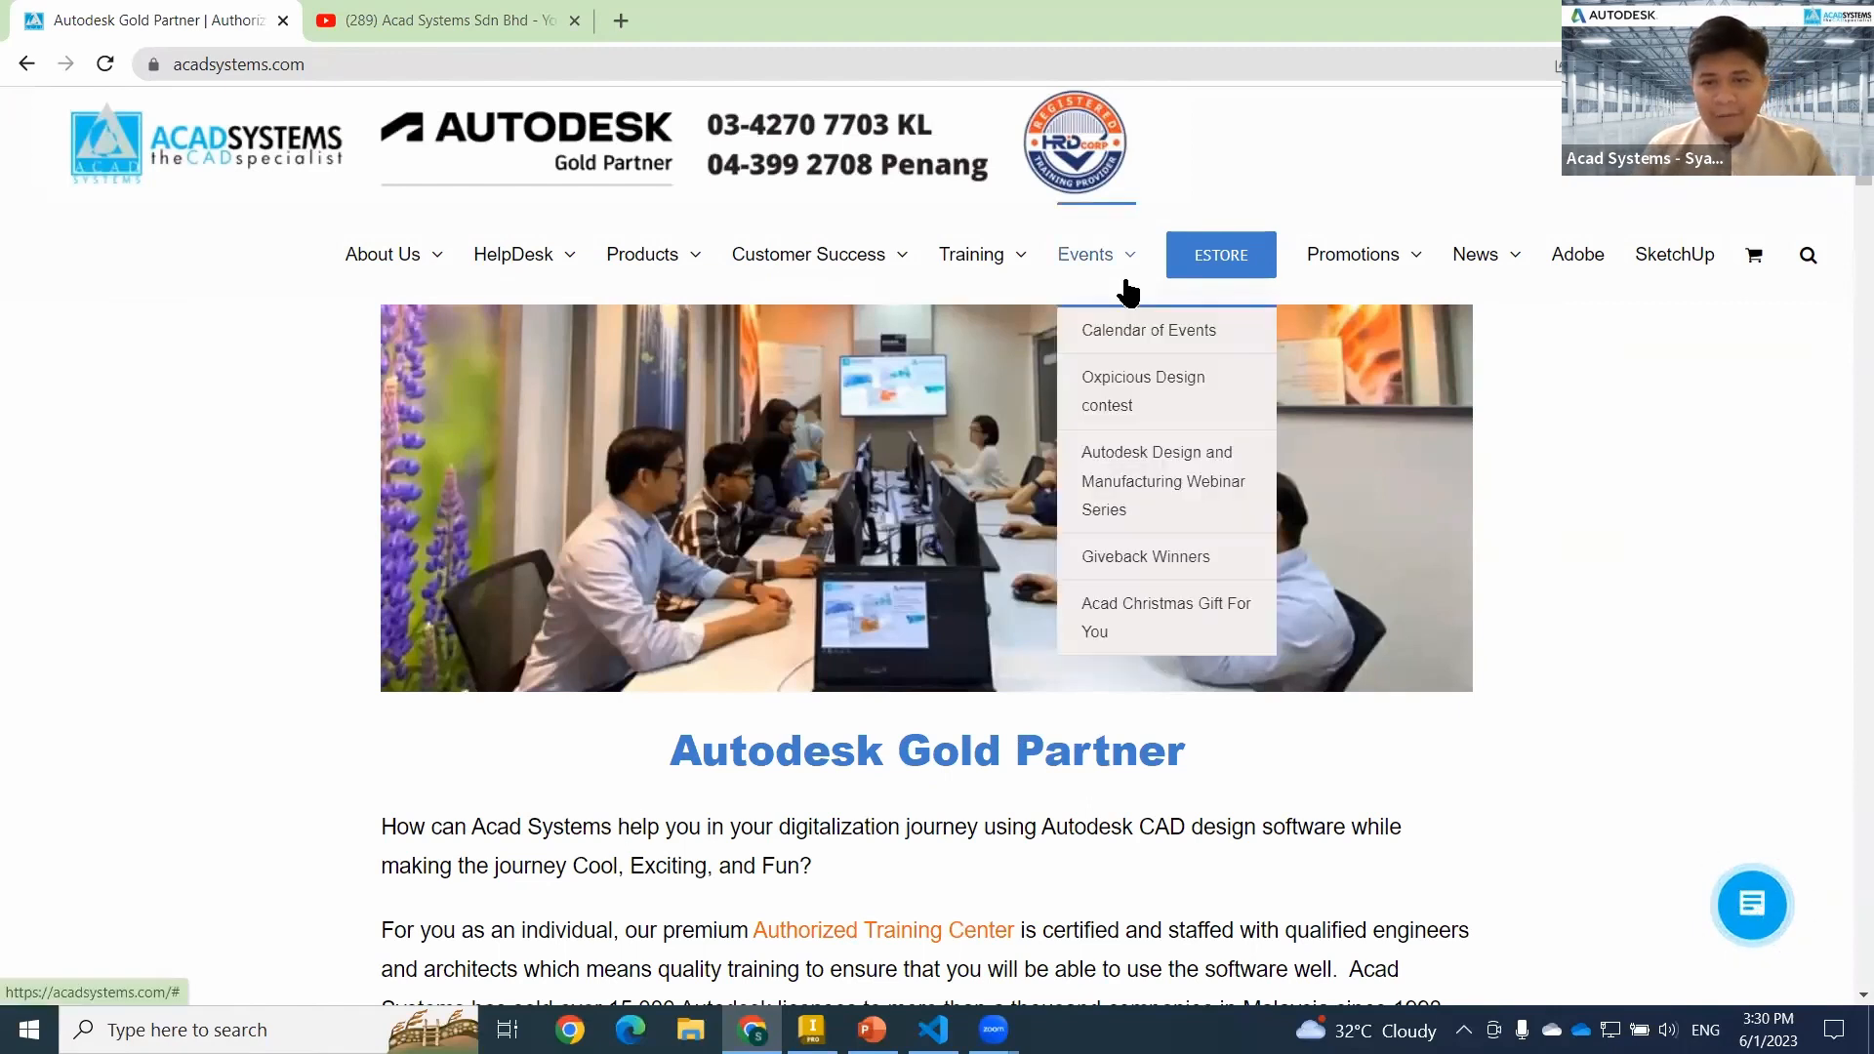